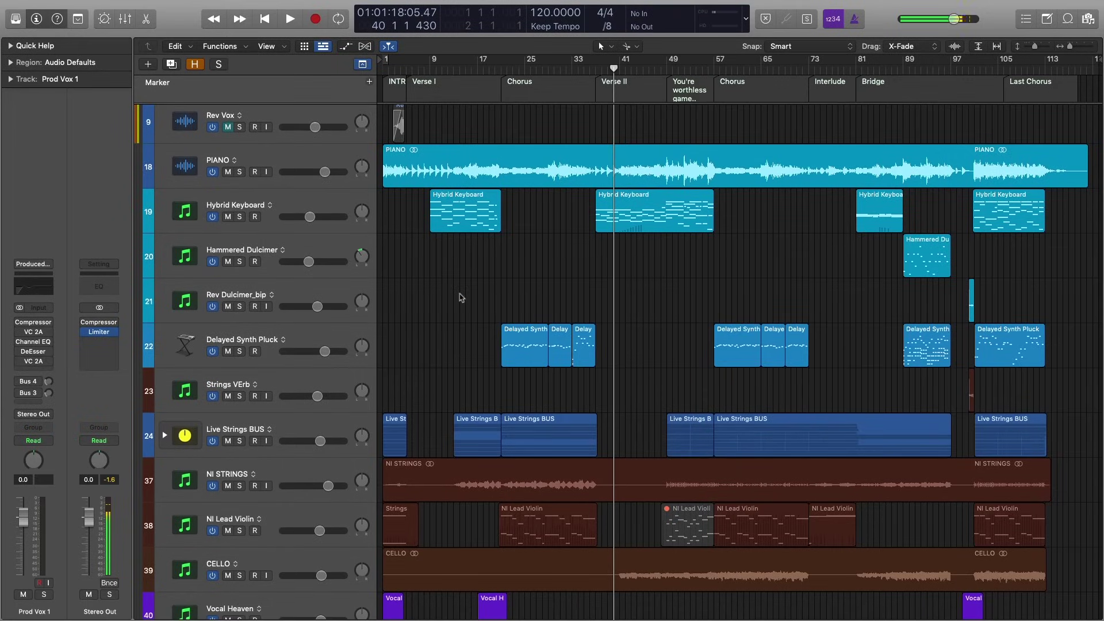
Select the Hybrid Keyboard track and open its first region, at Verse I, in the Piano Roll
click(335, 198)
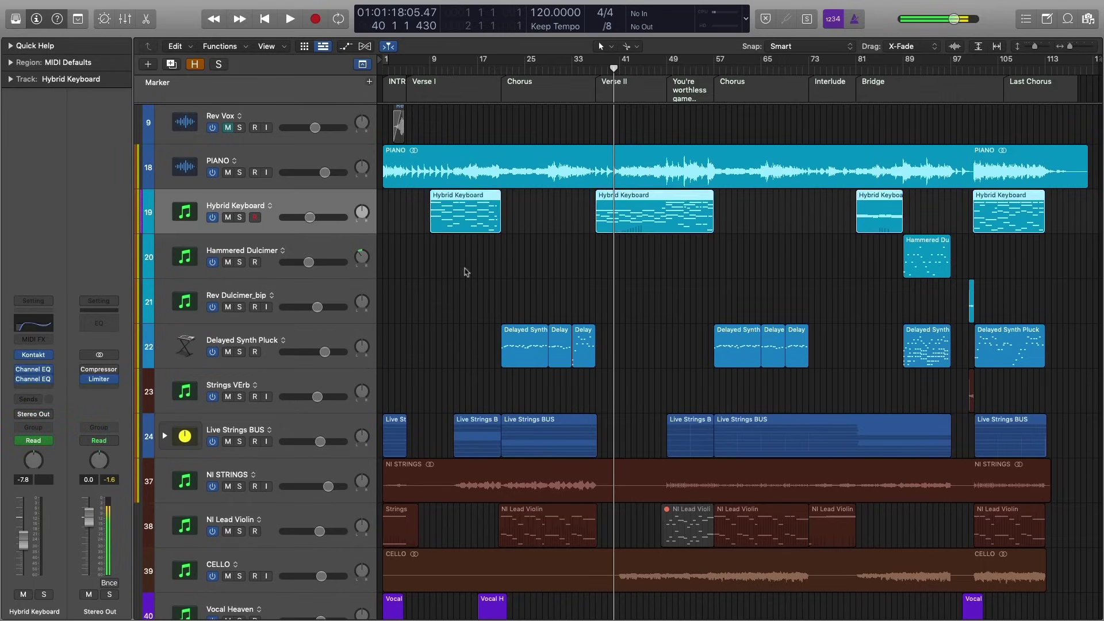
click(437, 202)
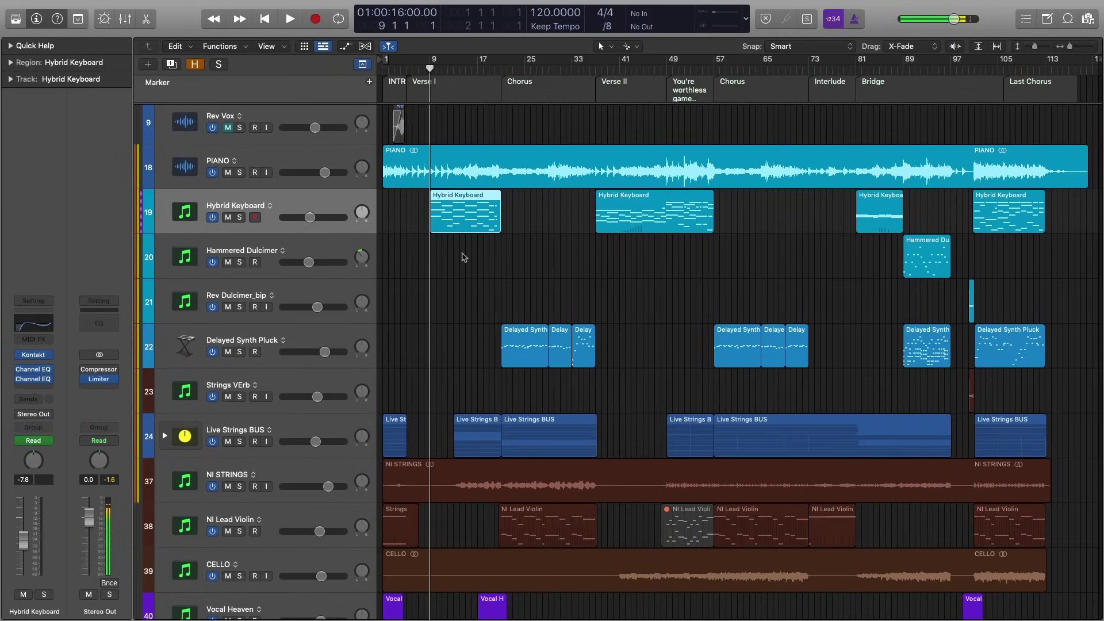
double_click(456, 218)
mouse_move(455, 207)
mouse_down()
mouse_move(470, 149)
mouse_move(459, 249)
mouse_move(460, 216)
mouse_up()
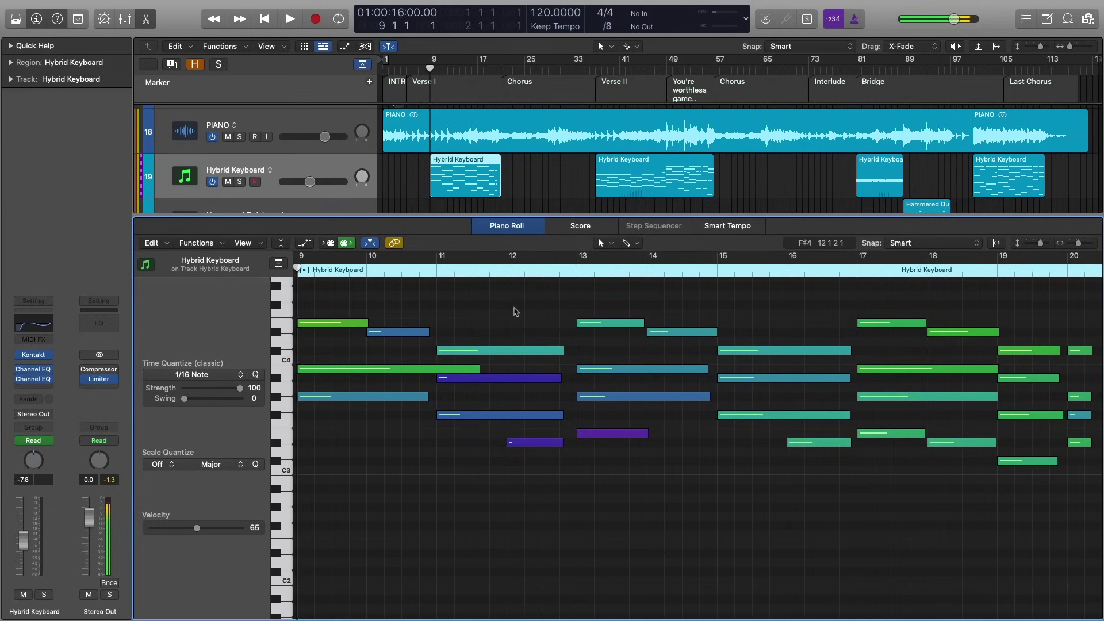
Review the automation and MIDI parameters available for the Hybrid Keyboard region, and close the Piano Roll
key(a)
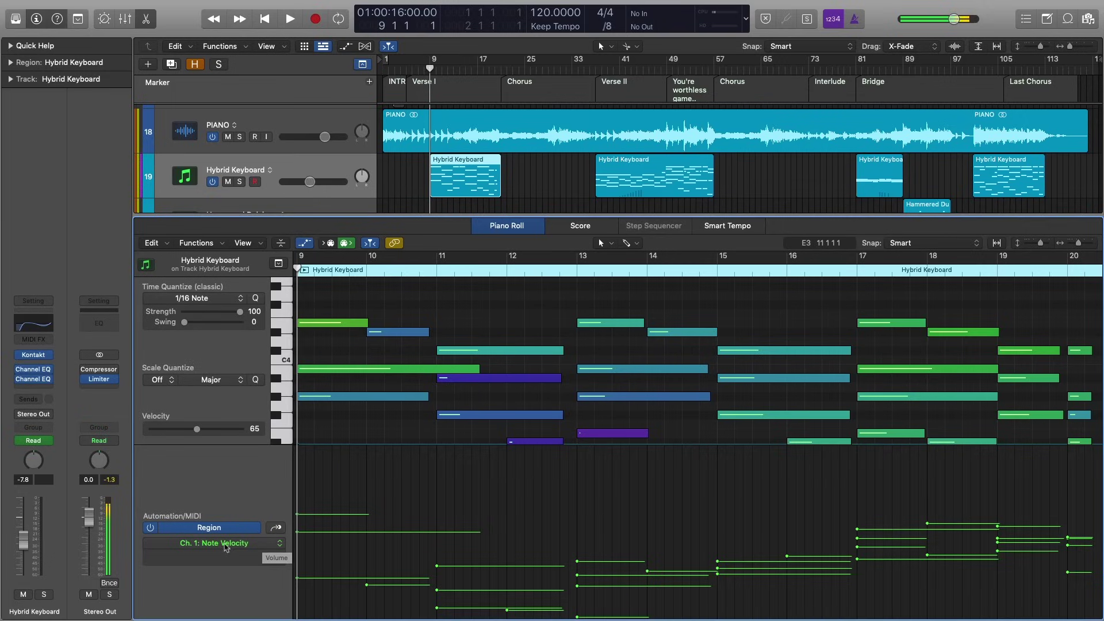
click(280, 546)
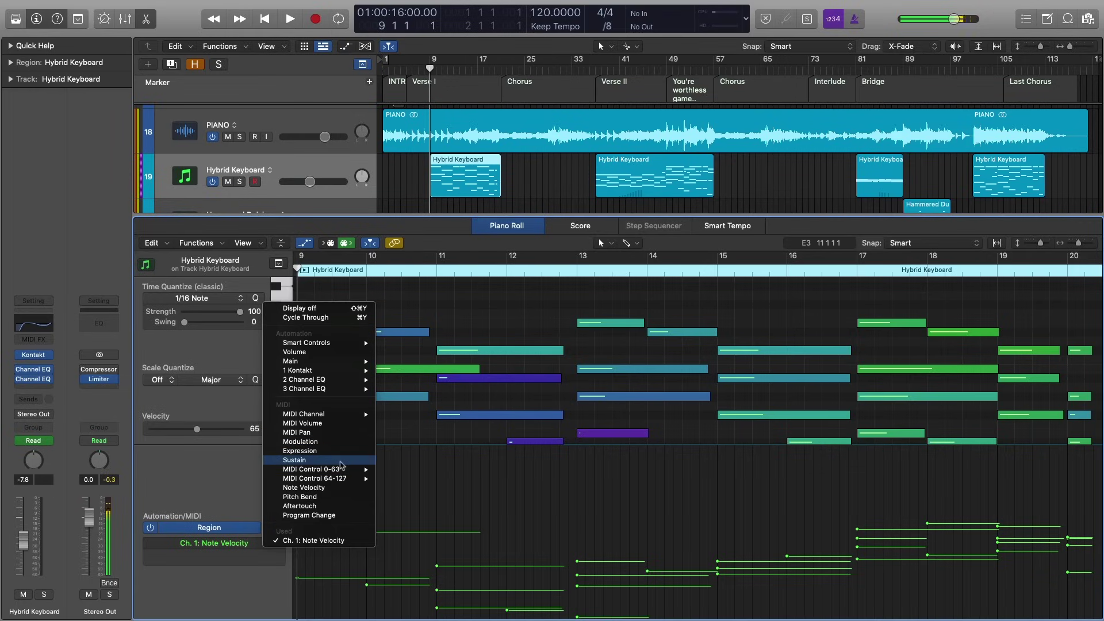
click(472, 483)
click(306, 244)
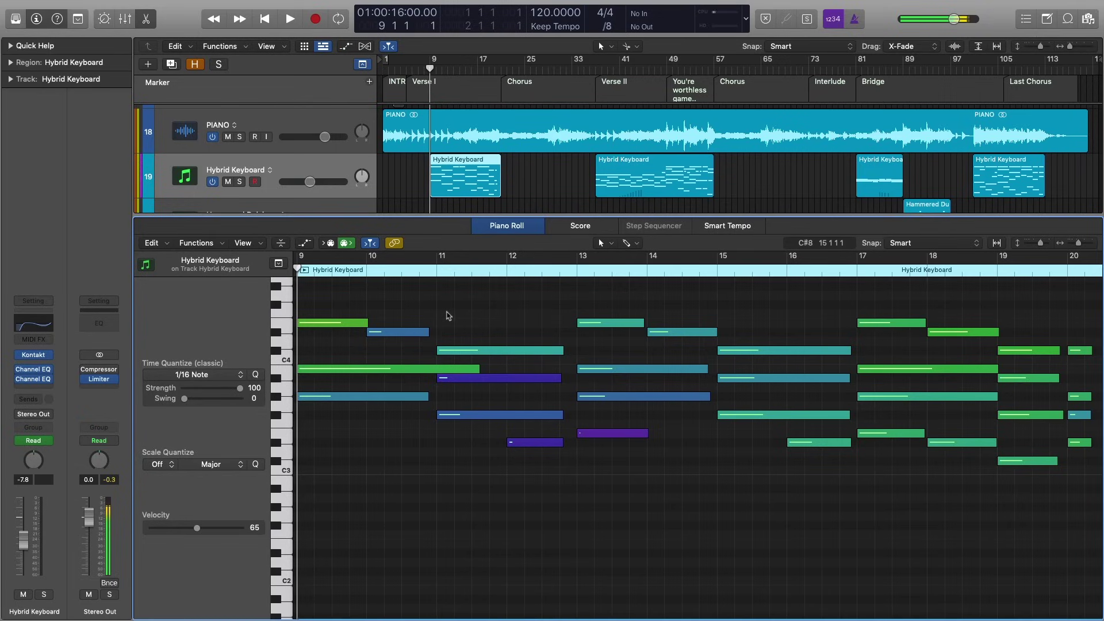
key(p)
Turn on the Track Alternatives component in the track headers
click(452, 309)
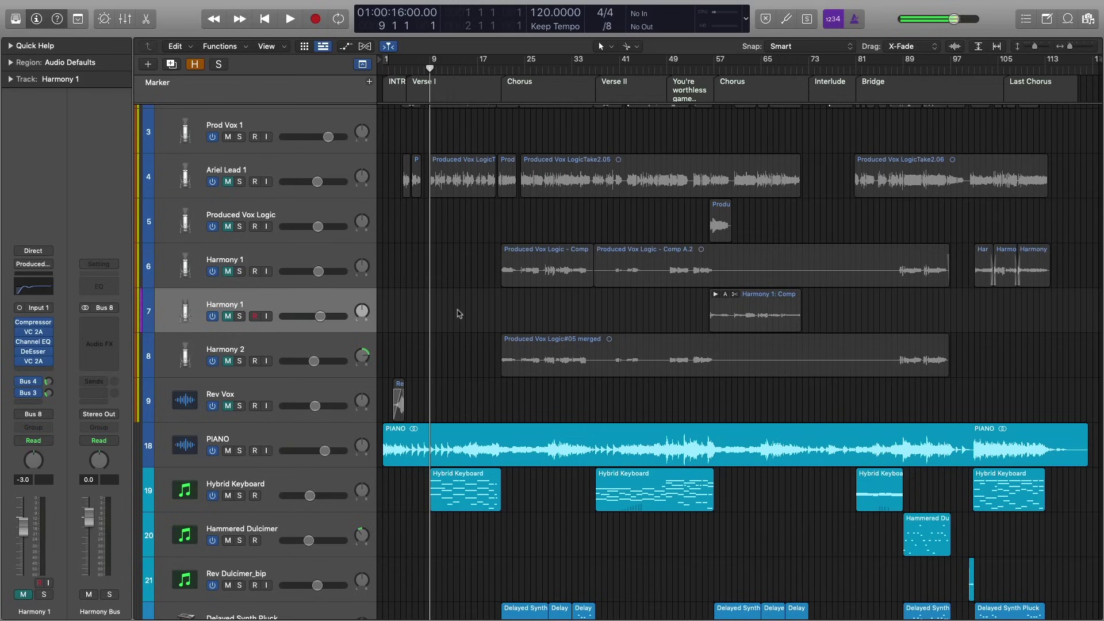
scroll(459, 313, down, 2)
scroll(460, 313, up, 1)
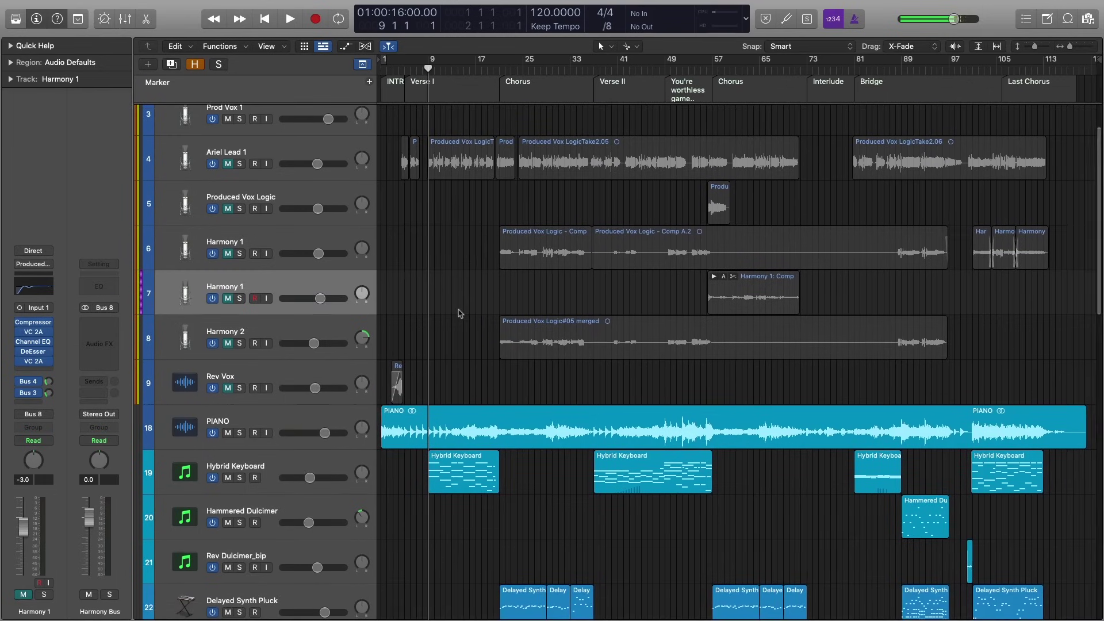
right_click(336, 286)
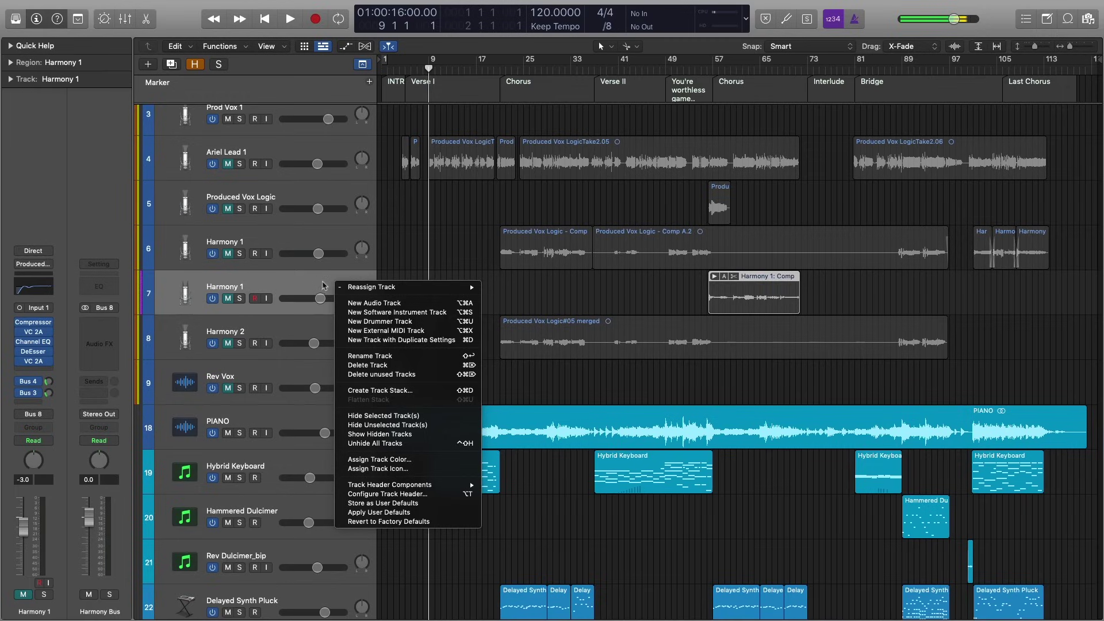
mouse_move(417, 487)
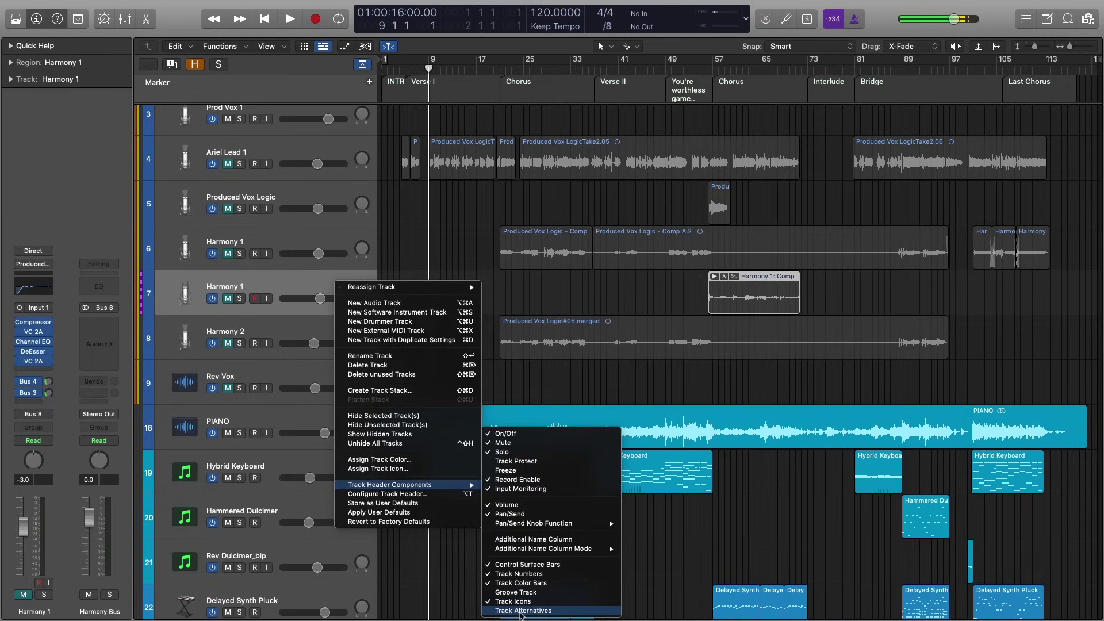
click(520, 611)
click(458, 296)
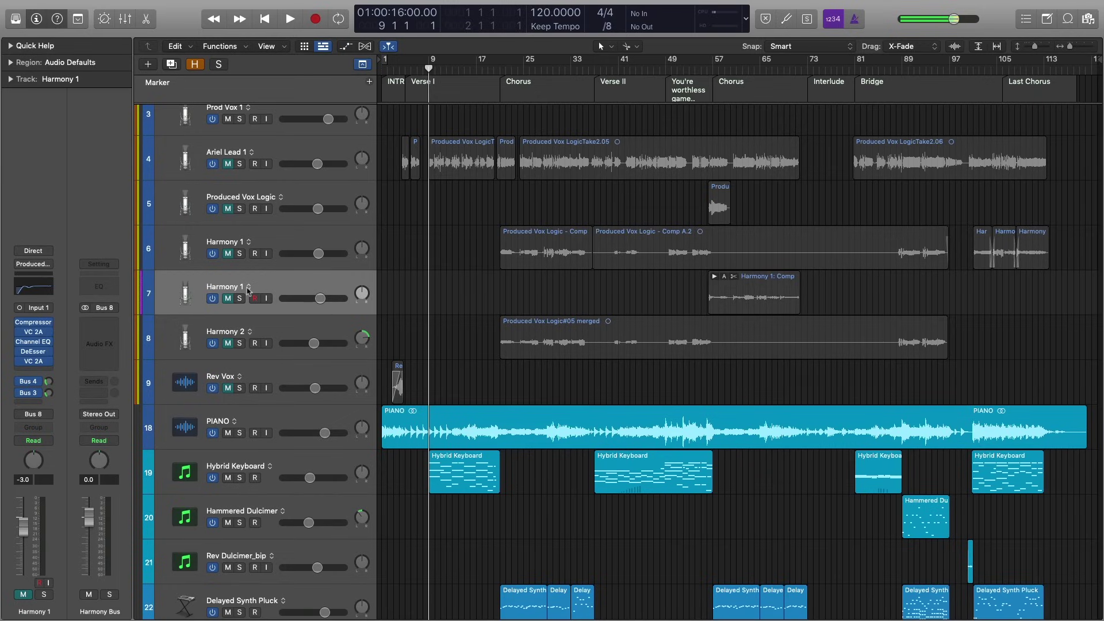
View the track alternative options of the Harmony 1 track on track 7
click(249, 287)
click(249, 288)
click(249, 287)
click(249, 289)
click(249, 289)
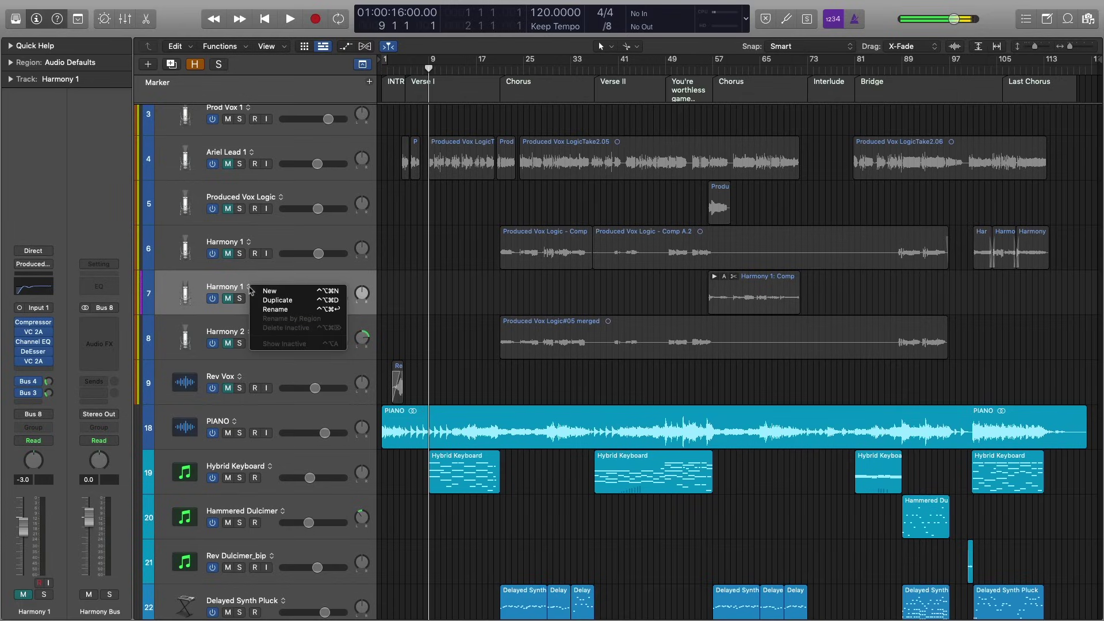
click(463, 291)
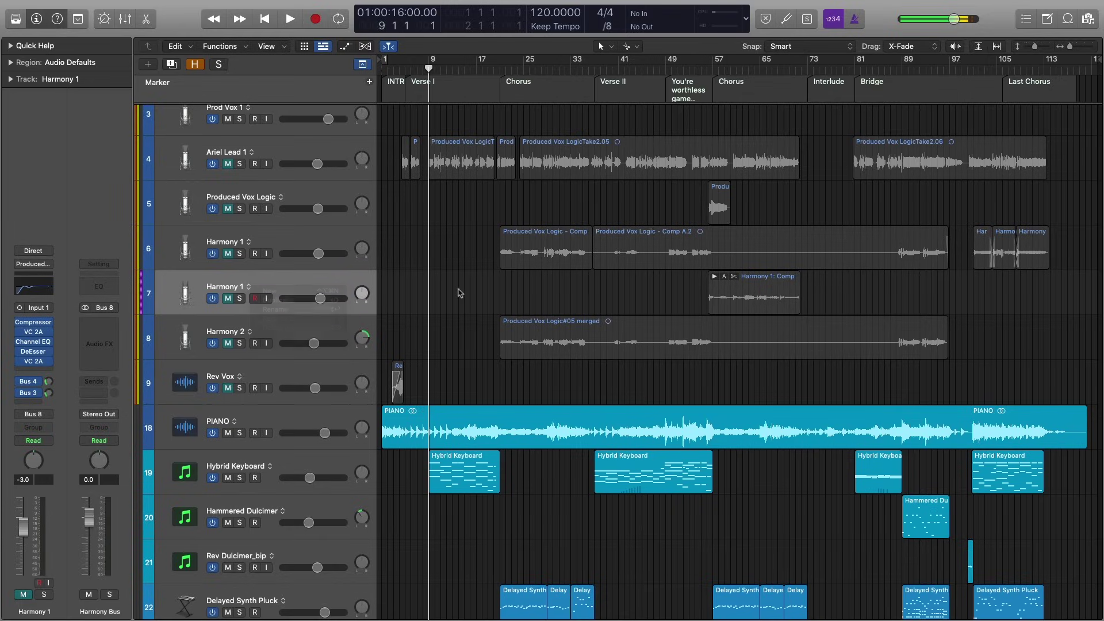
Unmute track 7, Harmony 1, and enable Quick Swipe Comping on its take folder in the second Chorus
click(228, 299)
scroll(599, 288, right, 1)
scroll(599, 287, left, 1)
scroll(599, 287, right, 5)
scroll(599, 286, up, 2)
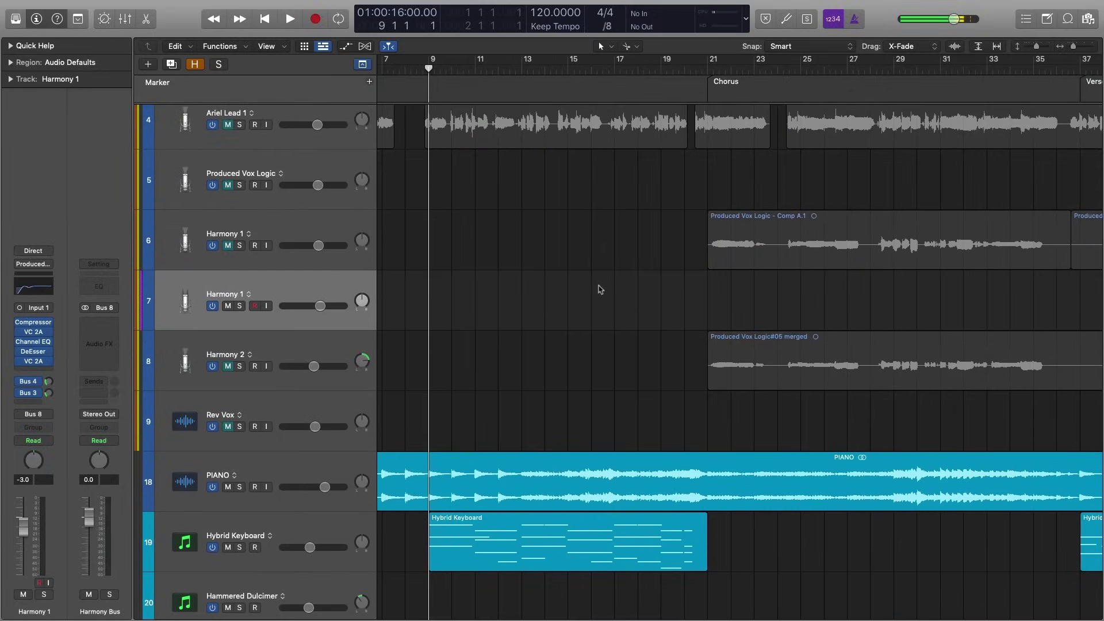
scroll(598, 288, right, 15)
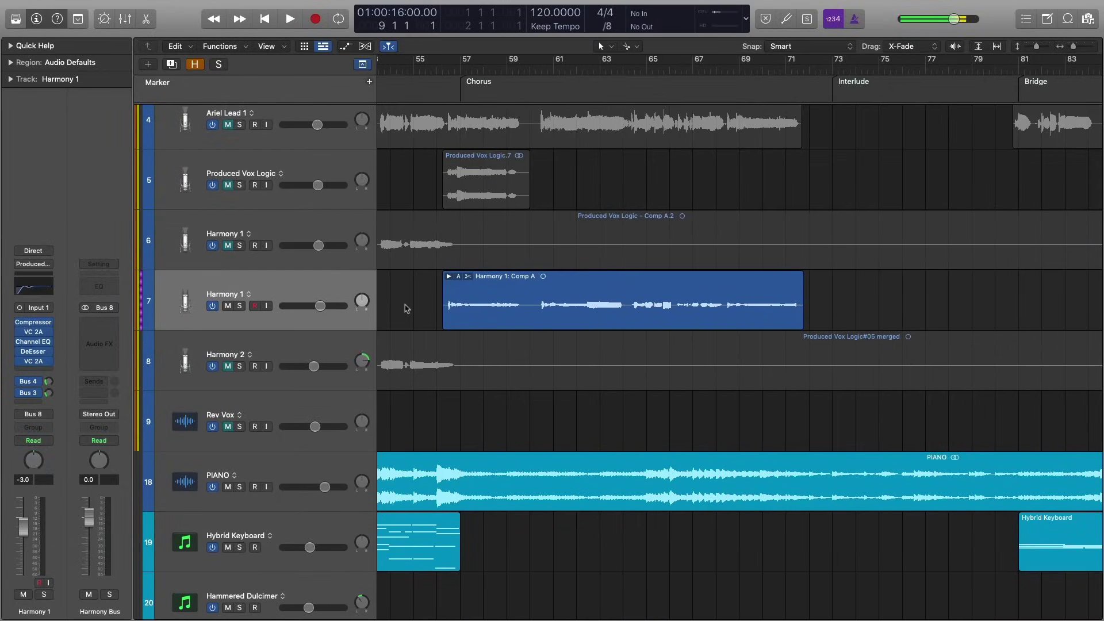
click(471, 280)
click(441, 283)
click(453, 288)
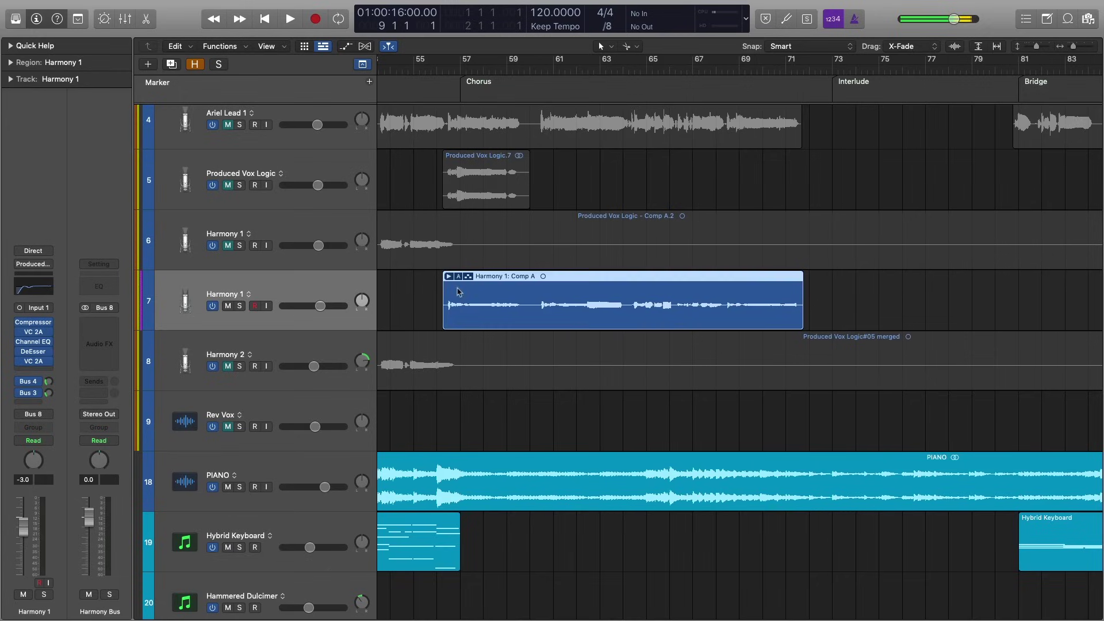
Expand the Harmony 1: Comp A take folder and comp in Take 1 from just after bar 64 to the end
click(449, 277)
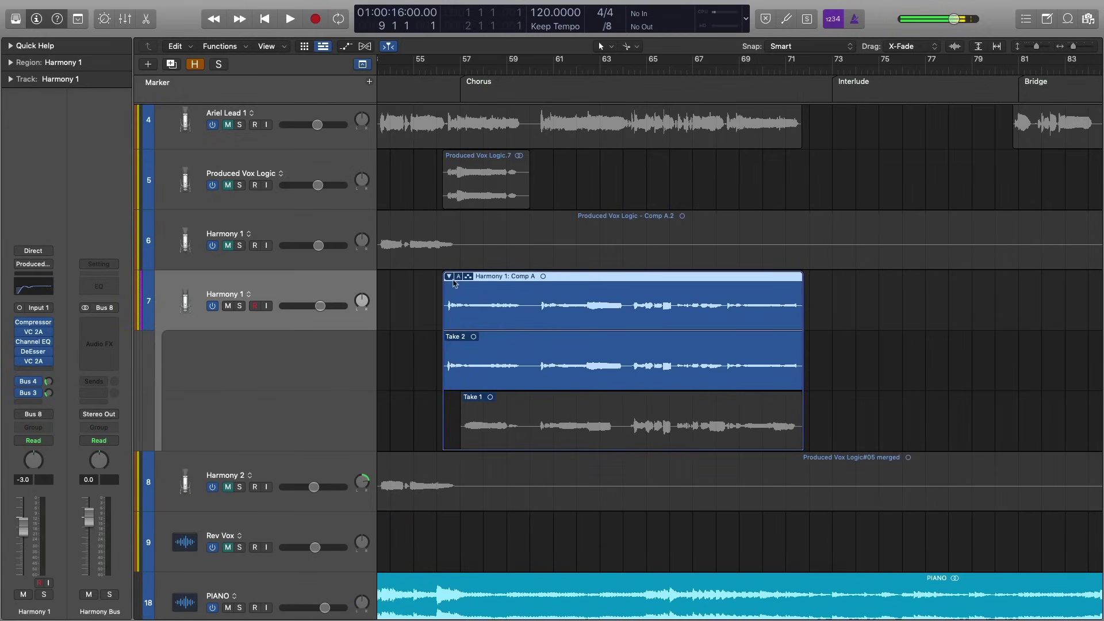
click(411, 313)
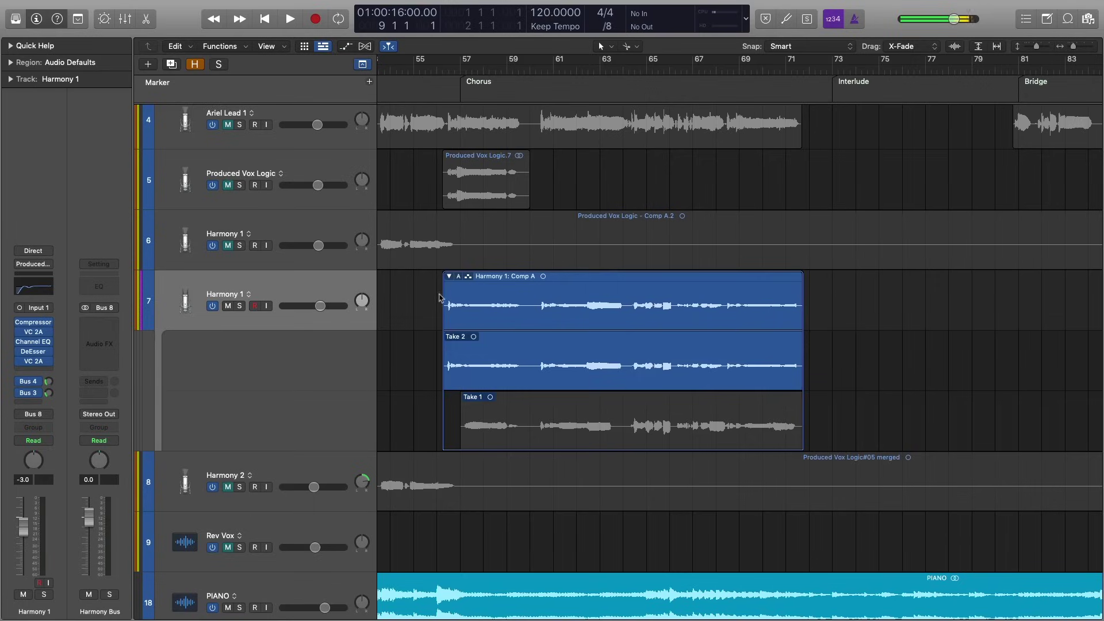
click(472, 280)
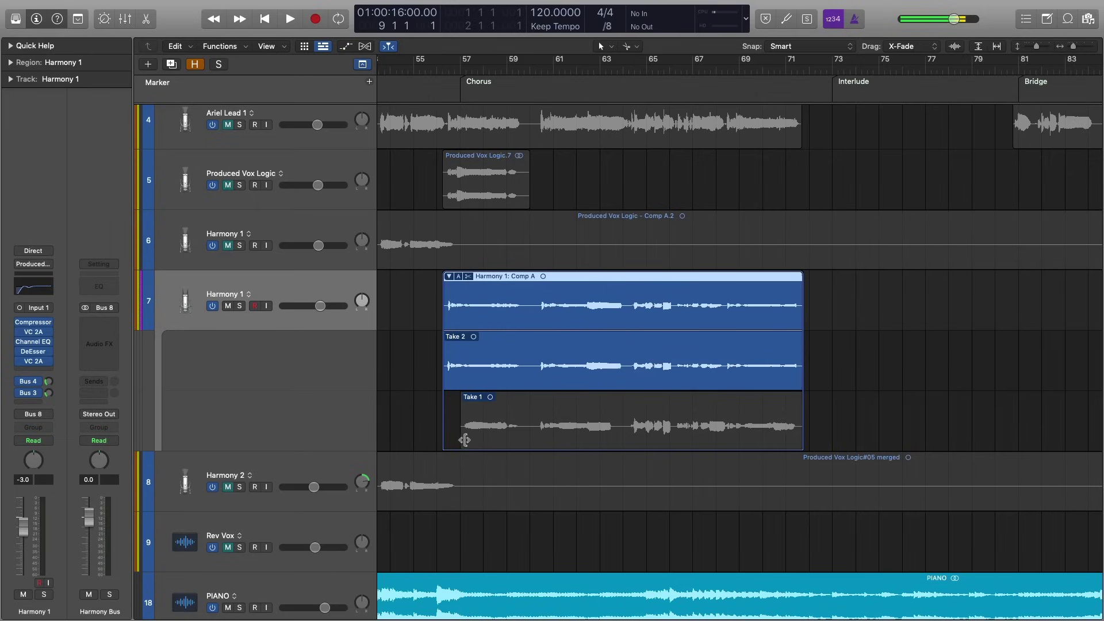
click(445, 445)
drag(631, 423, 805, 425)
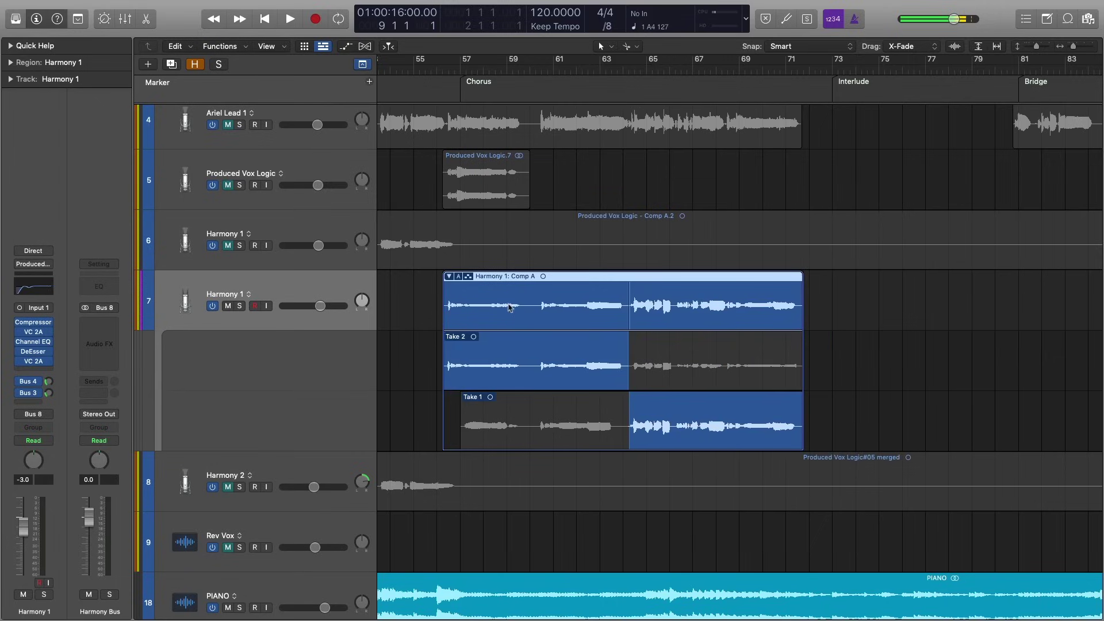
Collapse the Harmony 1: Comp A take folder and review its take and comp options
click(438, 287)
click(449, 278)
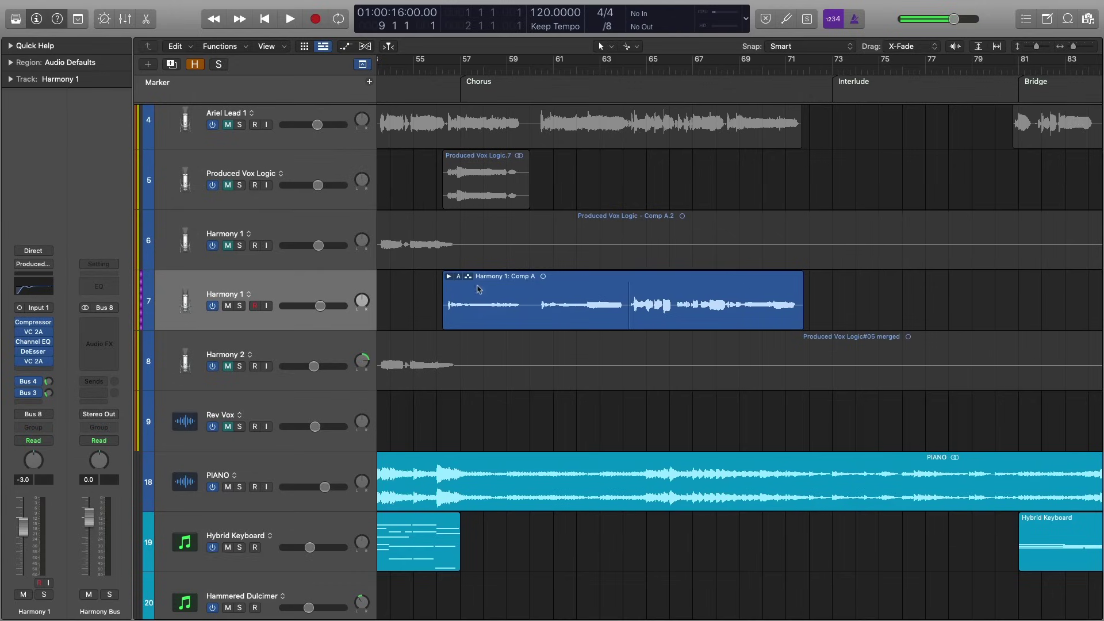
click(465, 281)
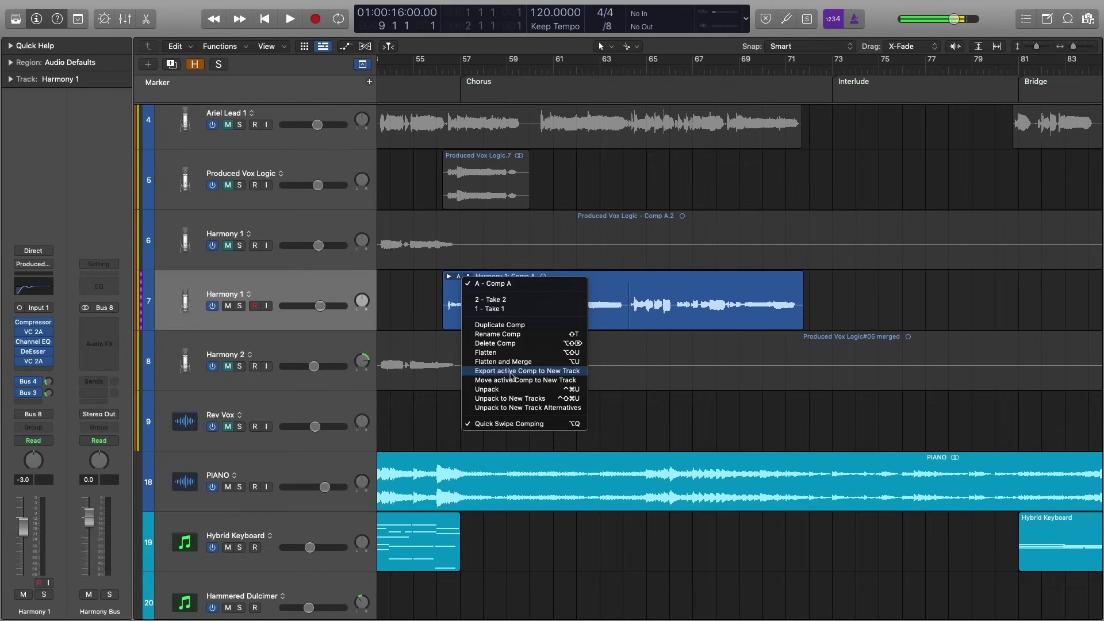
click(402, 310)
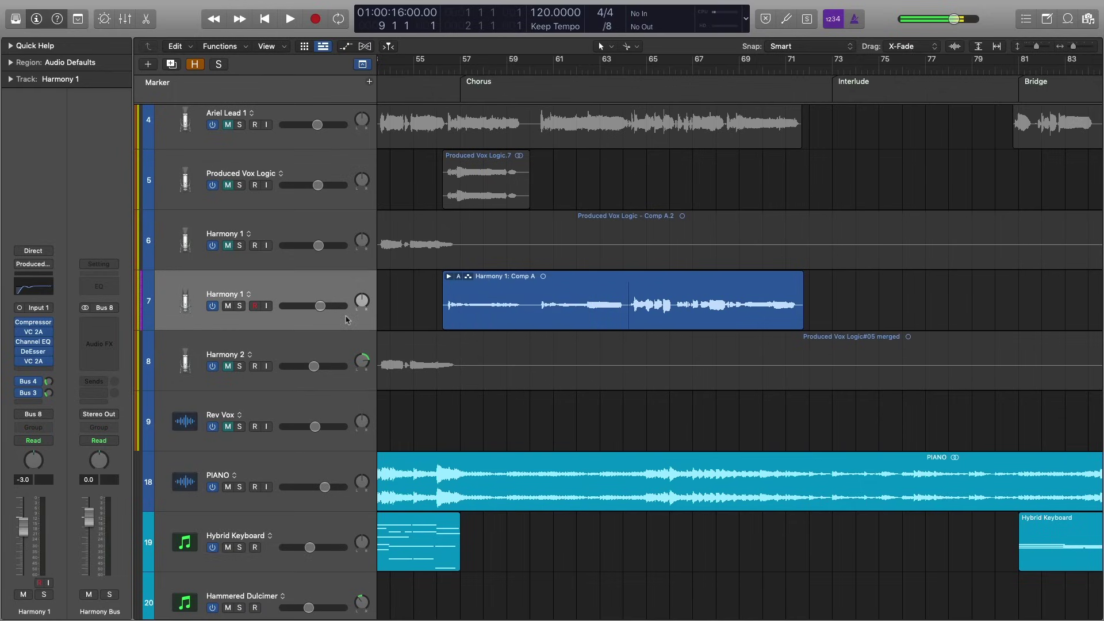
Duplicate the track alternative of track 7, Harmony 1, and rename the duplicate Comp
click(249, 295)
click(292, 311)
click(251, 295)
click(285, 342)
text(Ciomp)
key(Return)
double_click(259, 294)
text(Comp)
key(Return)
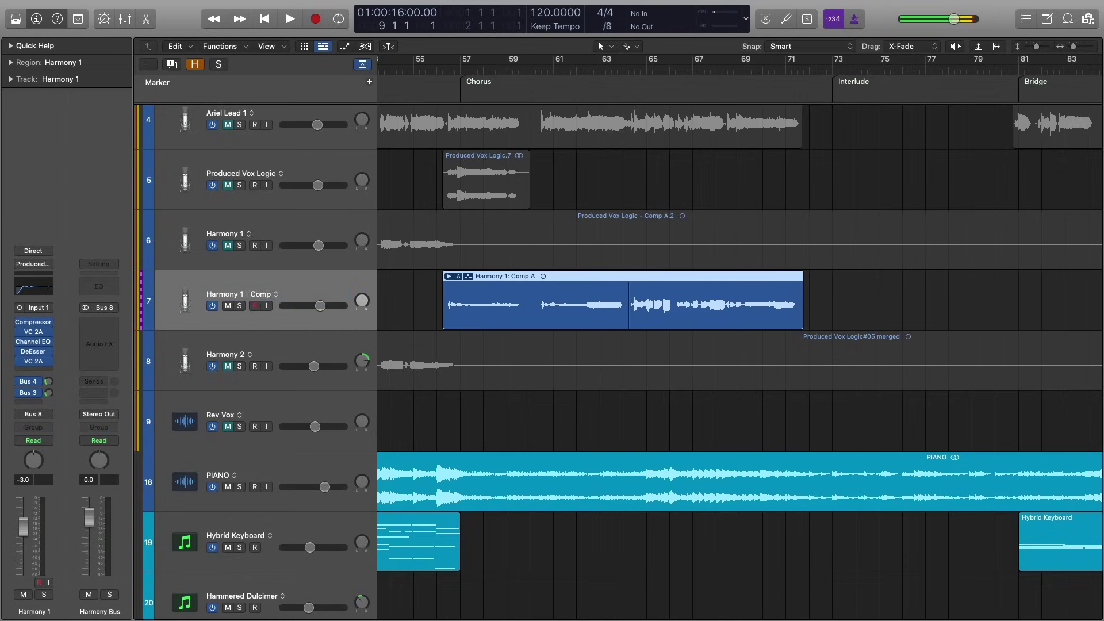
click(405, 301)
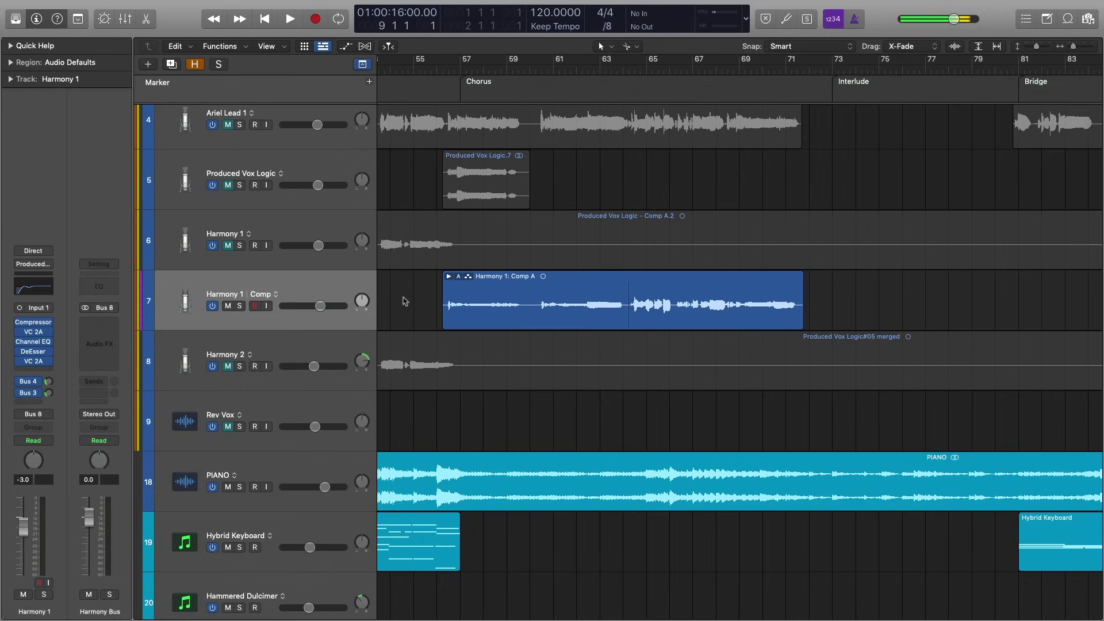
Switch track 7 to track alternative A and return it to the Comp alternative
click(277, 295)
click(294, 308)
click(261, 296)
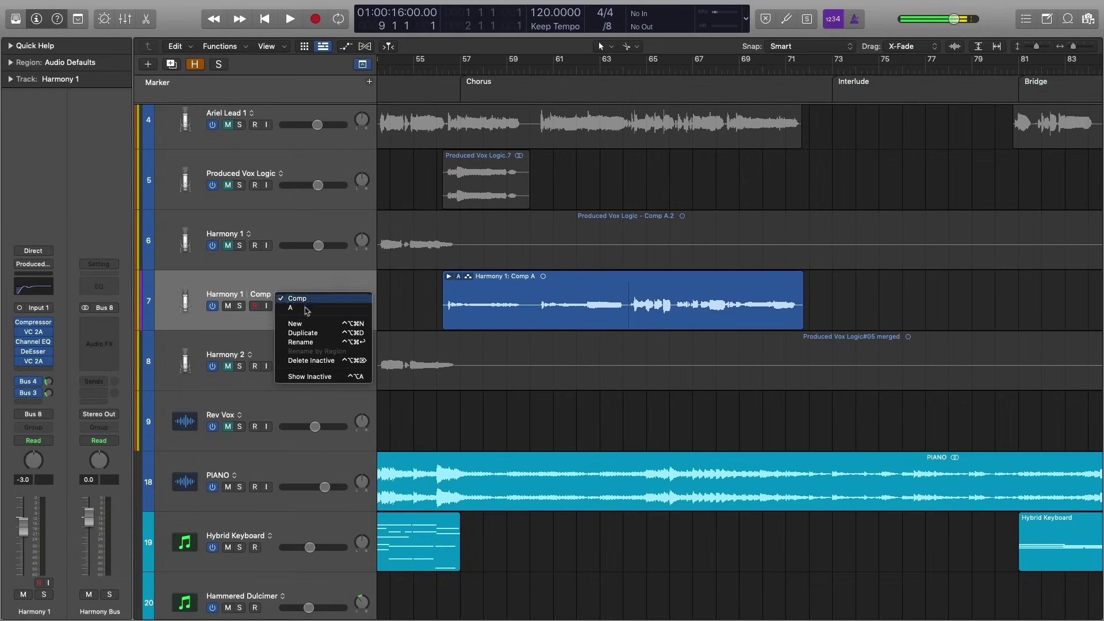
click(285, 299)
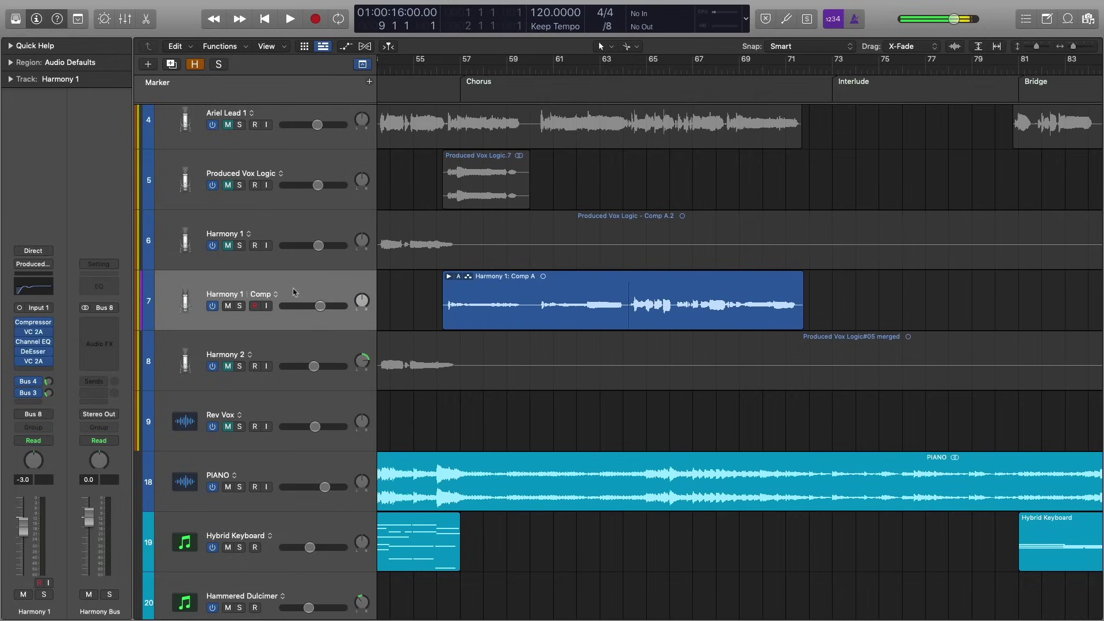
Flatten the Harmony 1: Comp A take folder into separate regions on track 7
click(417, 299)
click(545, 316)
click(438, 312)
click(459, 276)
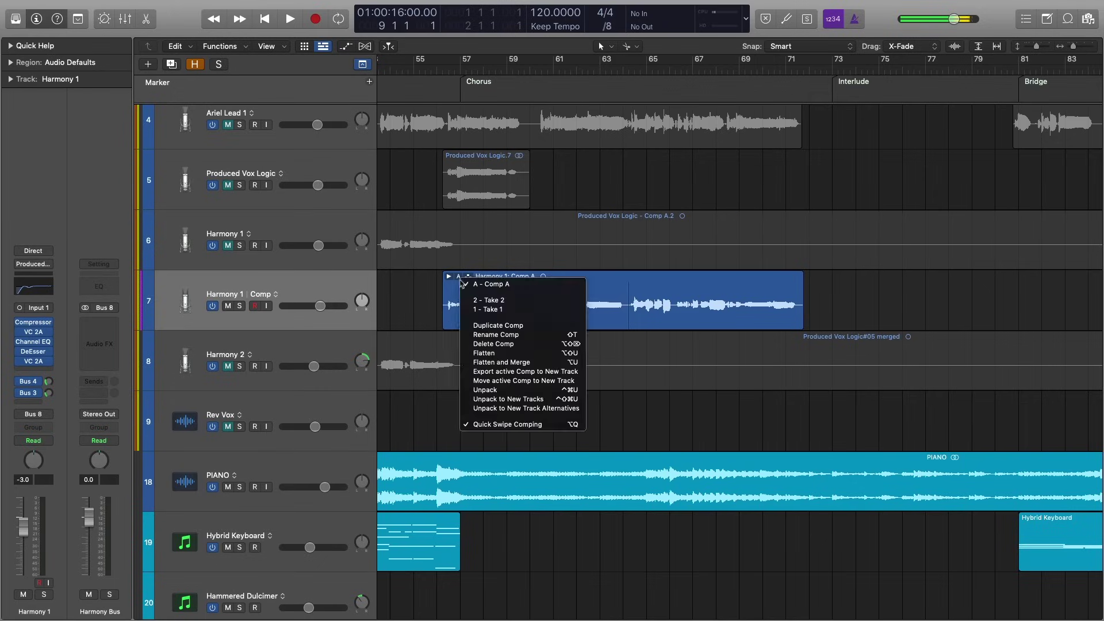
click(502, 356)
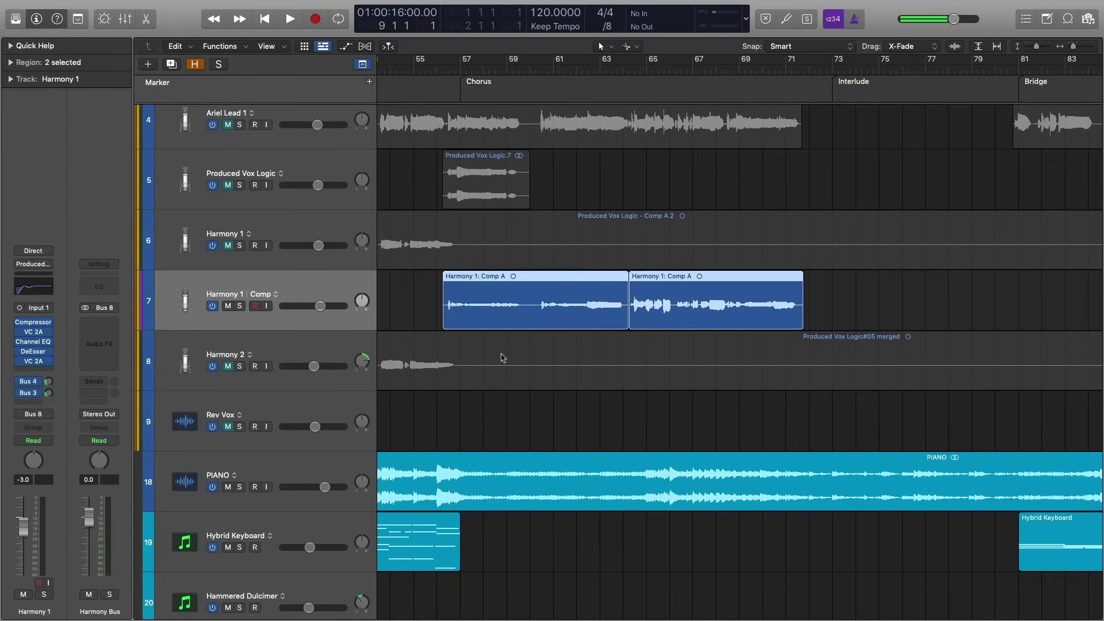
Examine the two flattened Harmony 1: Comp A regions individually and the junction between them just after bar 64
click(429, 314)
drag(405, 306, 828, 297)
click(879, 298)
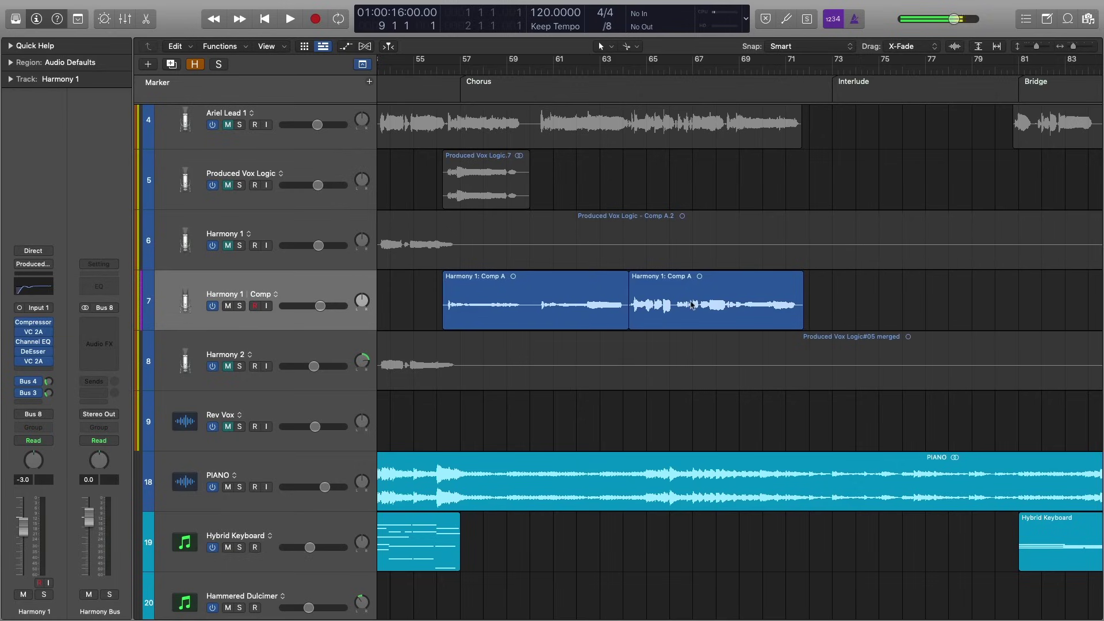
click(616, 306)
click(671, 309)
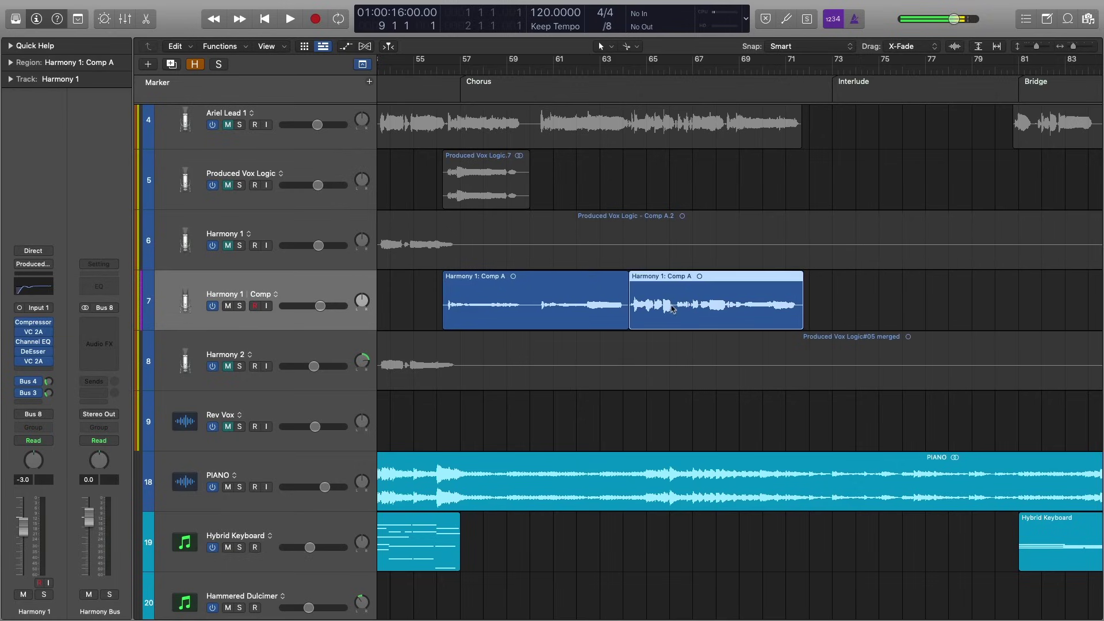
click(595, 305)
click(417, 299)
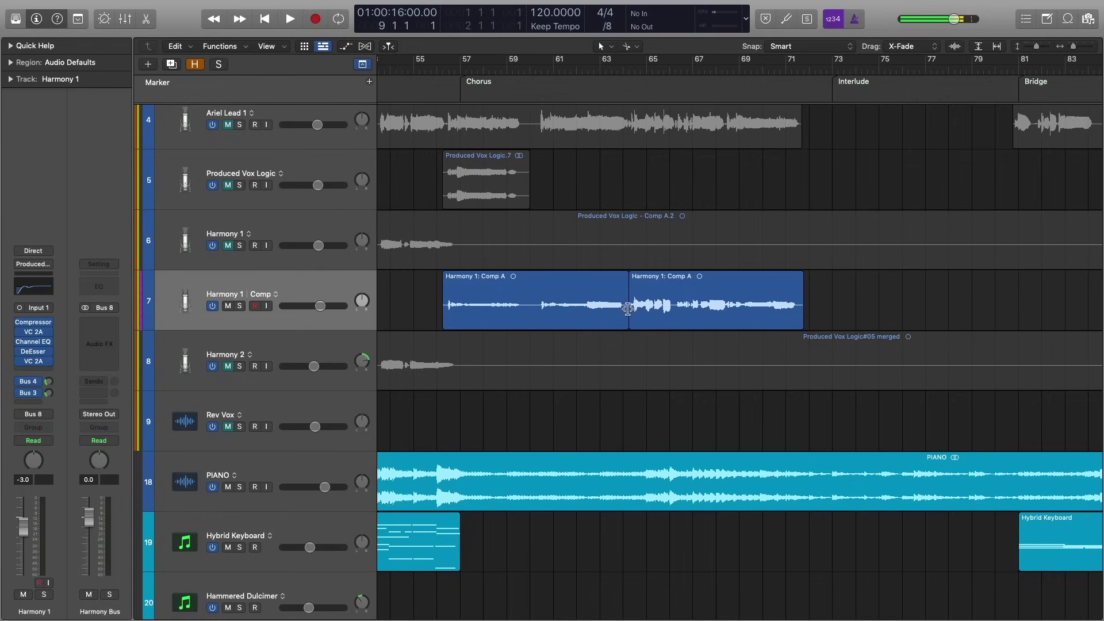
drag(634, 320, 651, 319)
scroll(632, 319, up, 5)
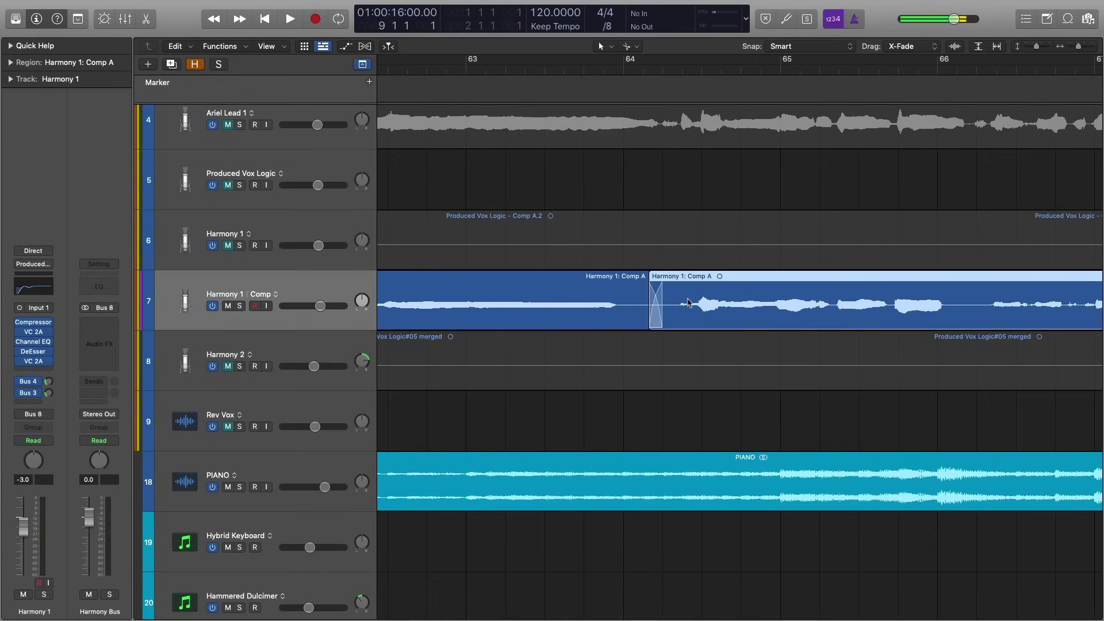
scroll(687, 302, down, 4)
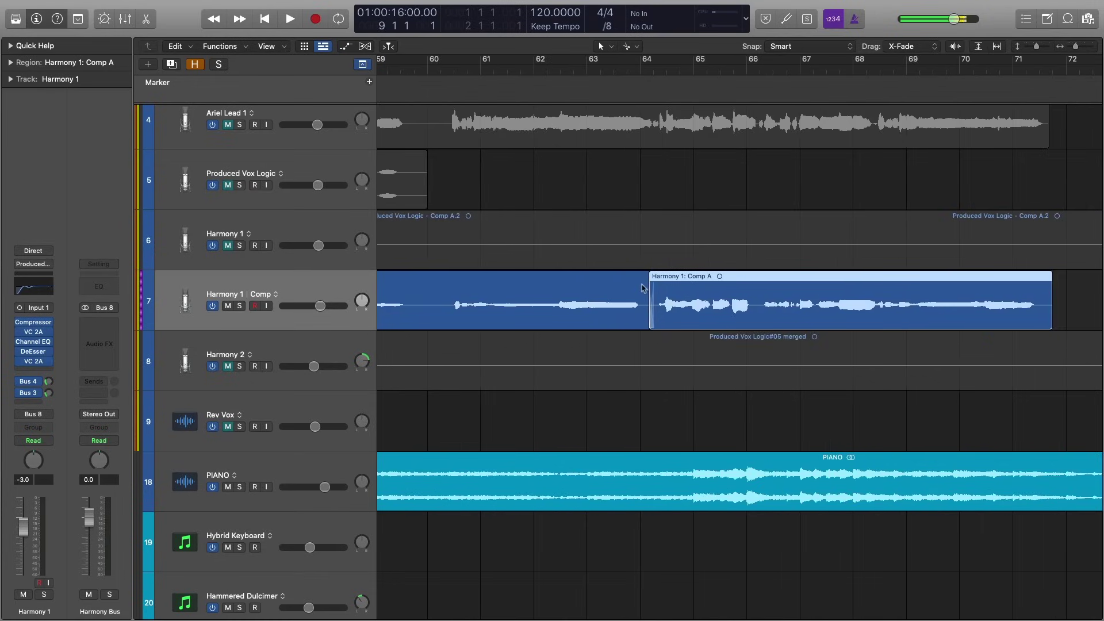
scroll(643, 287, down, 2)
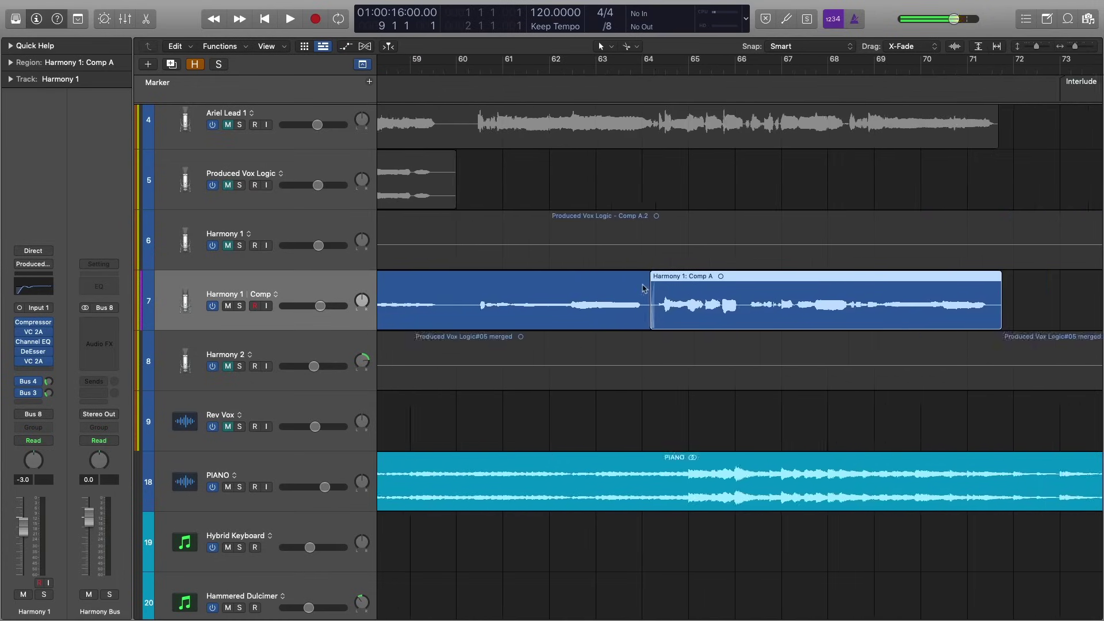
Switch track 7 to track alternative A to view the start of its Harmony 1: Comp A take folder
scroll(560, 286, left, 5)
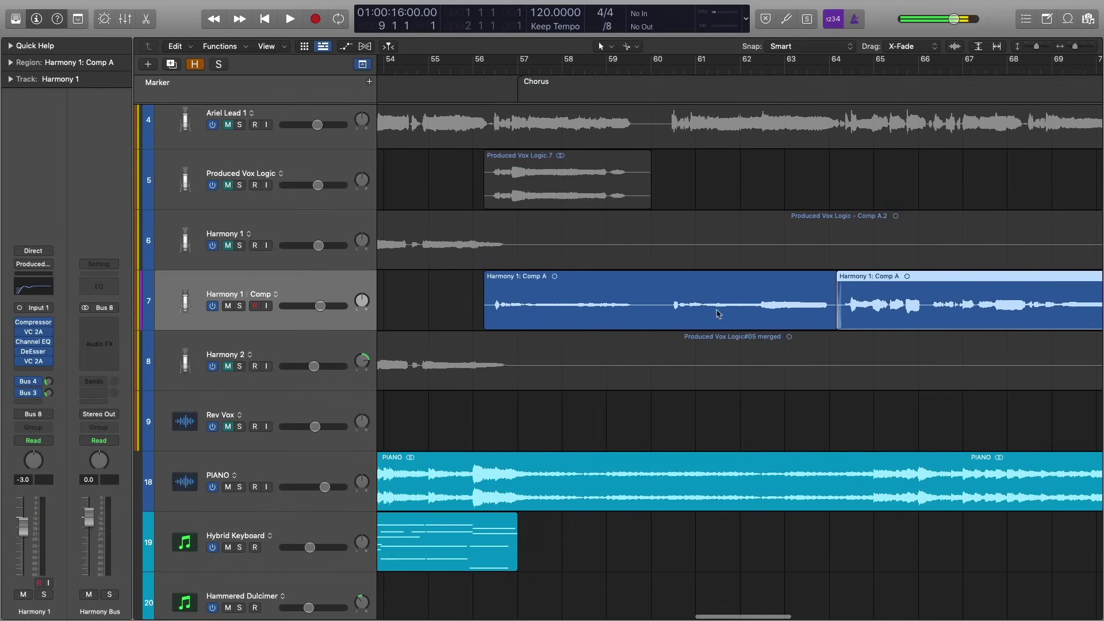
scroll(719, 309, right, 3)
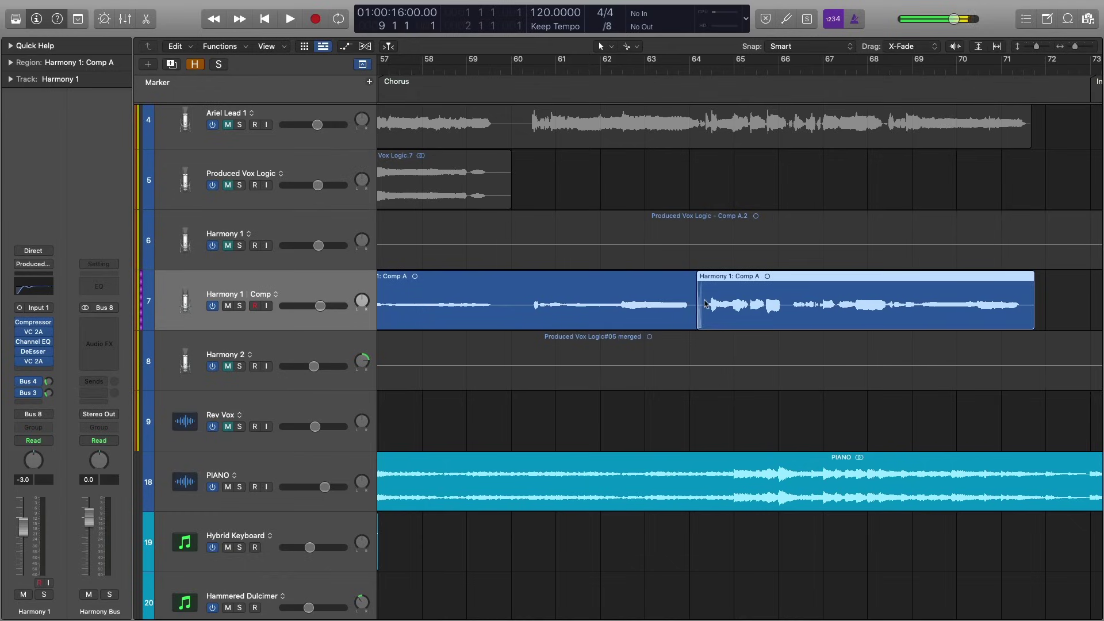
click(654, 310)
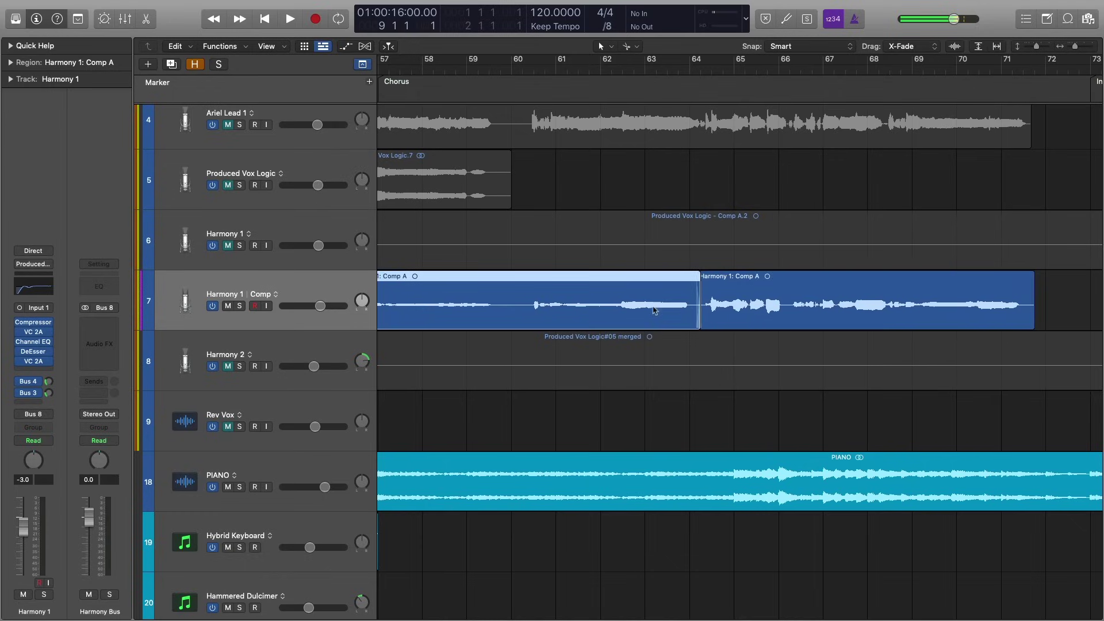
click(282, 299)
click(305, 311)
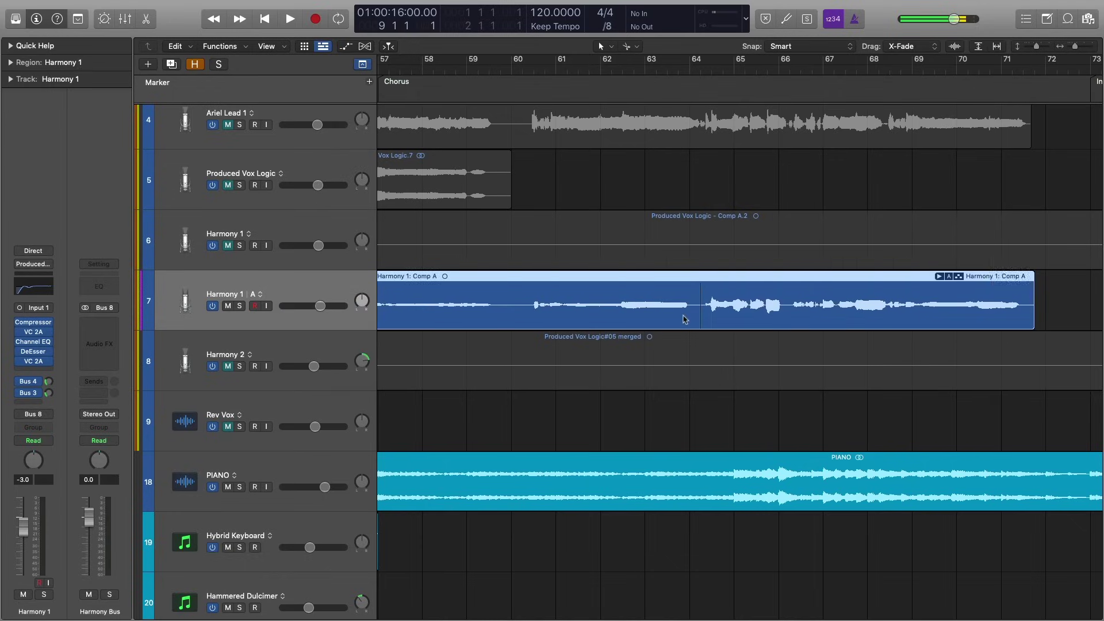
scroll(684, 319, left, 5)
click(456, 306)
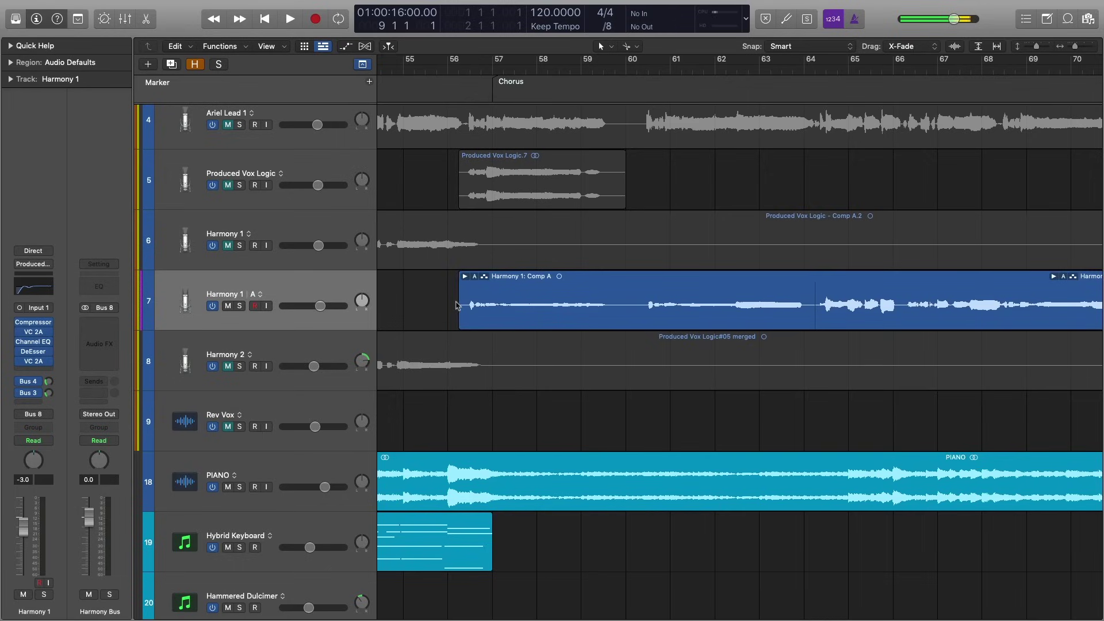
Check track 7's alternatives list and examine the full length of the unflattened take folder in alternative A
click(261, 295)
click(280, 286)
scroll(421, 307, right, 3)
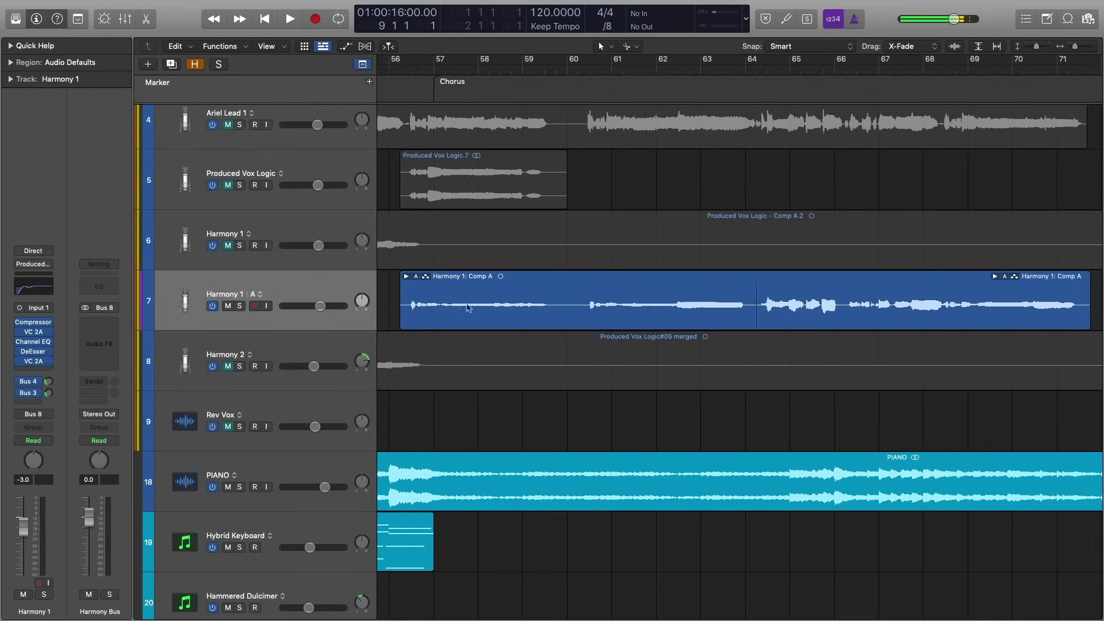
click(582, 299)
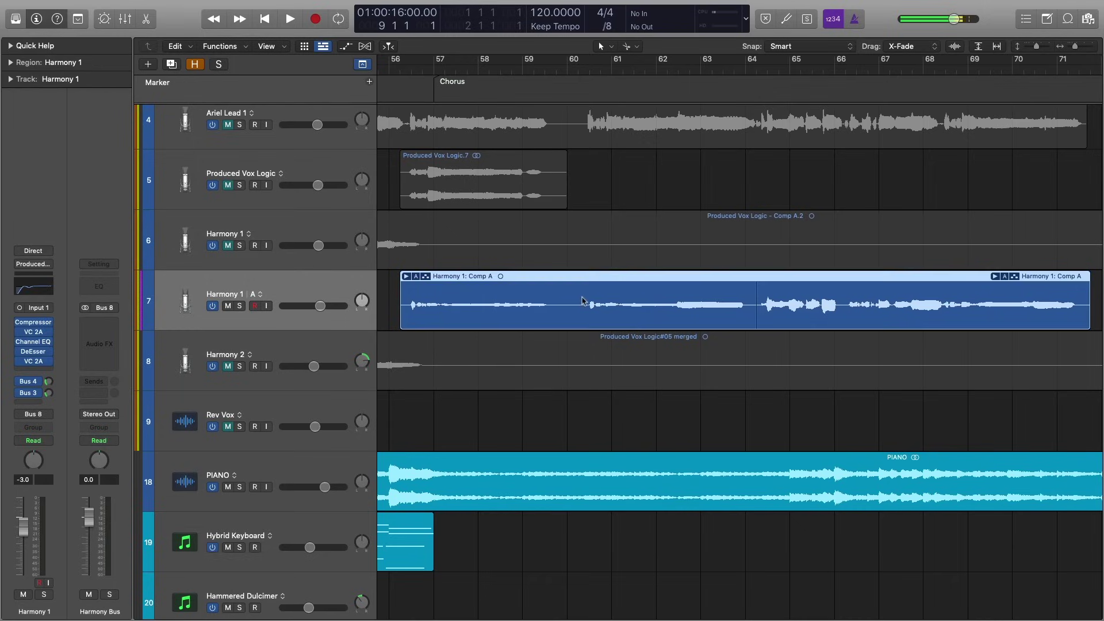
click(397, 305)
key(super+Left)
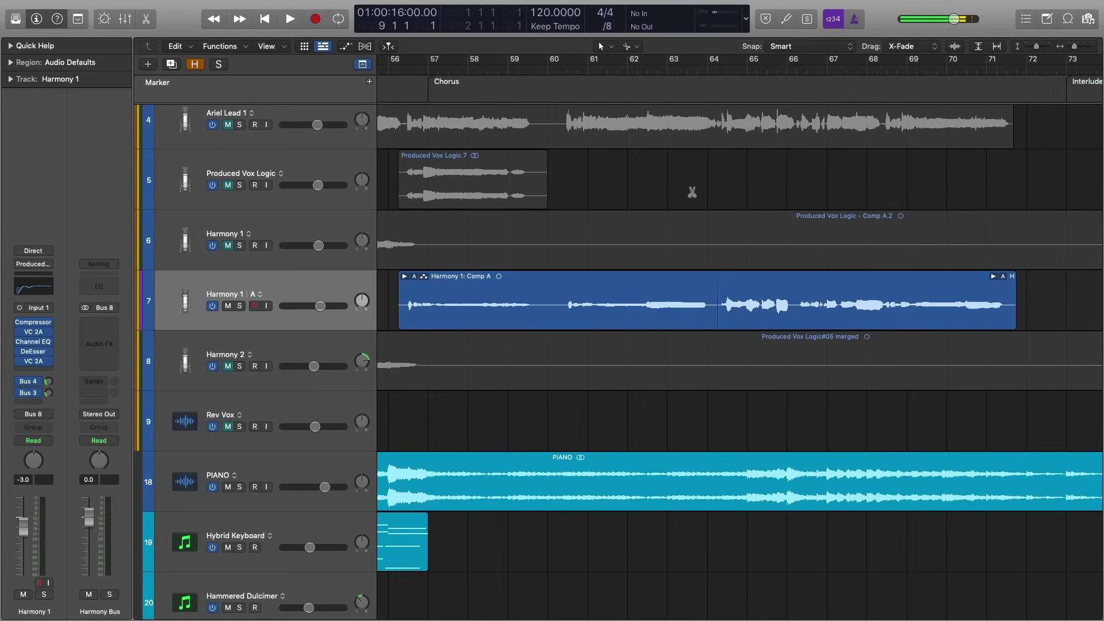
Check the Show Advanced Tools setting and its additional options in the Advanced preferences
key(super+comma)
click(658, 92)
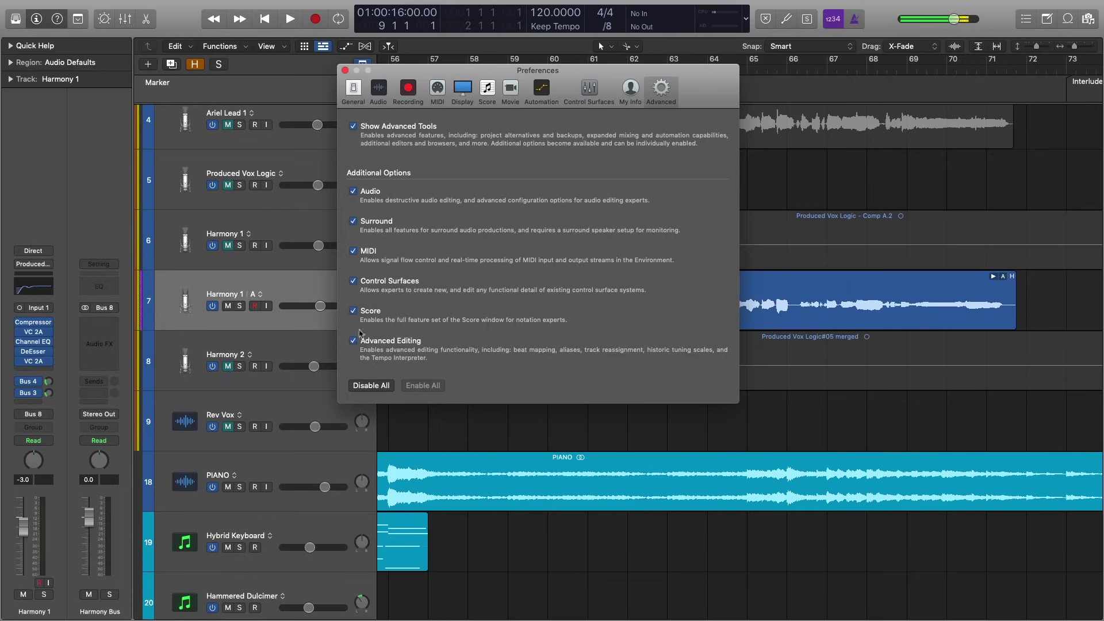
click(346, 70)
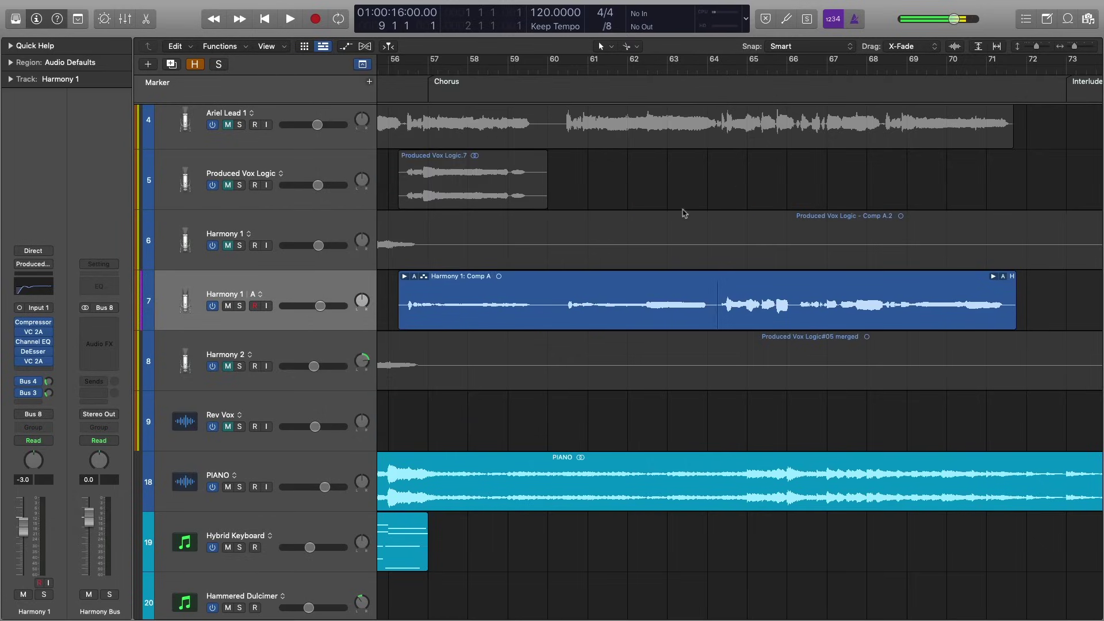
Review the Drag and Snap mode options of the Tracks area without changing them
click(930, 49)
click(924, 48)
click(838, 49)
click(839, 49)
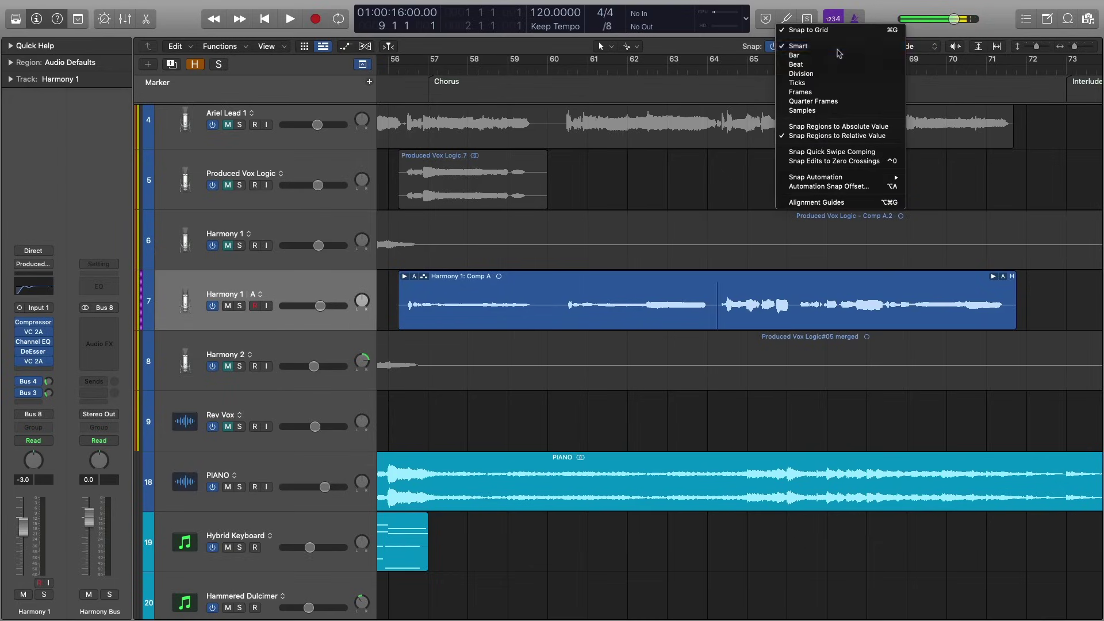
click(641, 51)
click(661, 118)
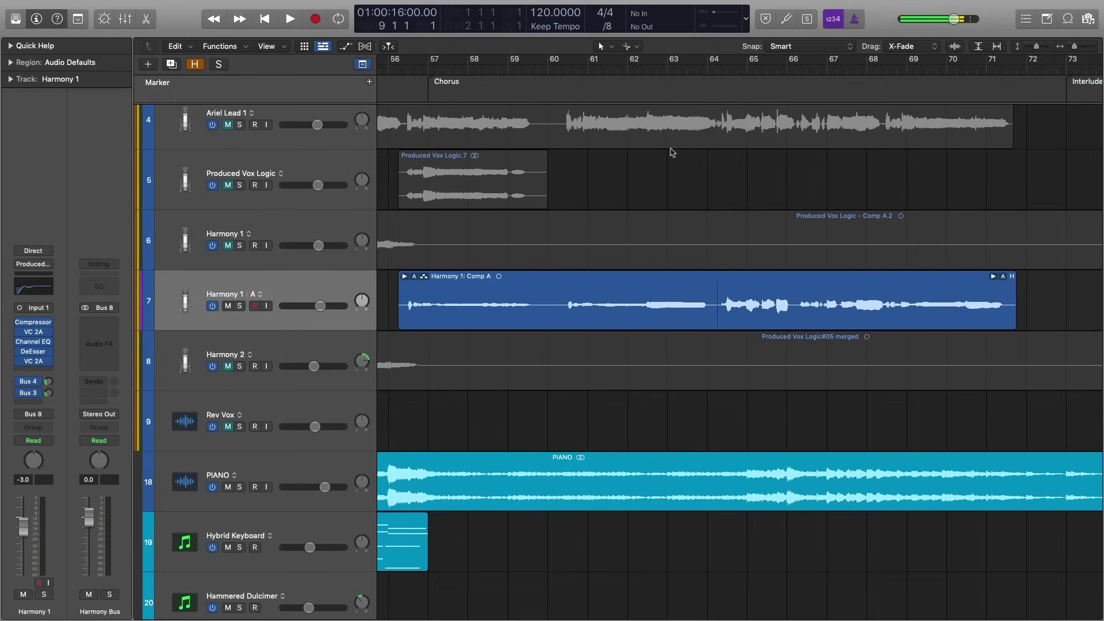
click(671, 148)
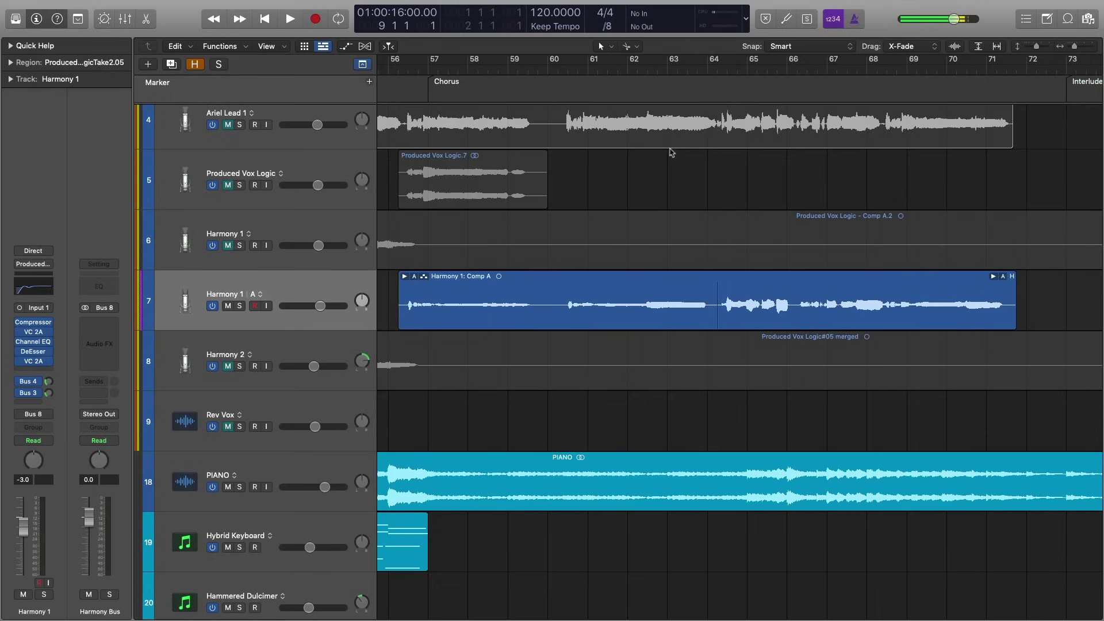
Switch track 7, Harmony 1, back to the Comp track alternative
click(260, 295)
click(297, 299)
click(392, 297)
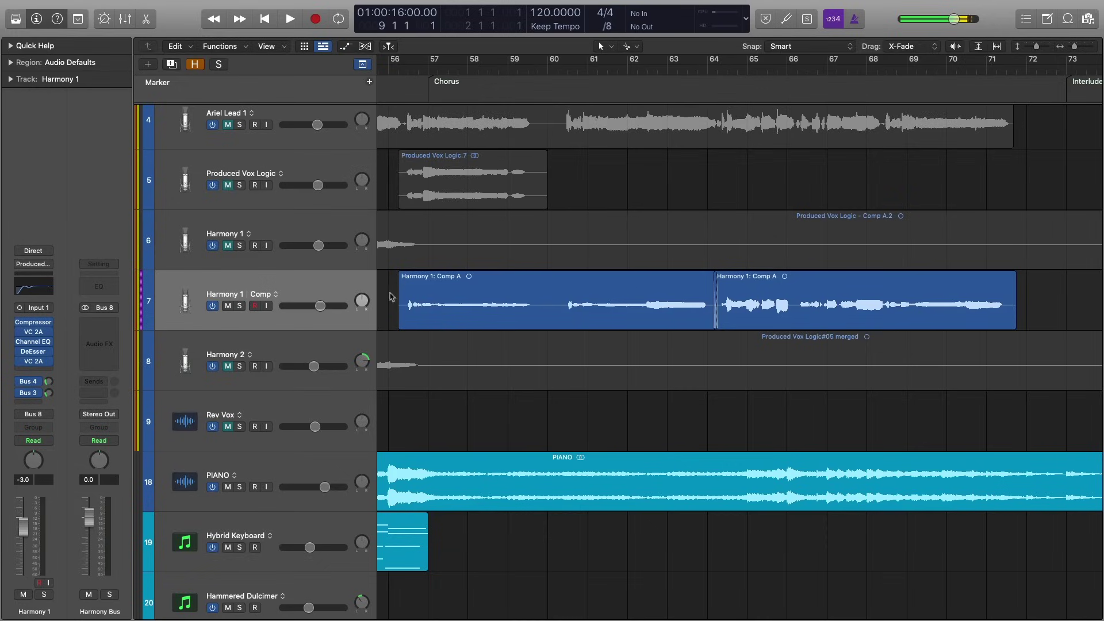
Trim the start of the second Harmony 1: Comp A region slightly later, shortening the crossfade just after bar 64
scroll(656, 276, left, 5)
scroll(549, 302, right, 10)
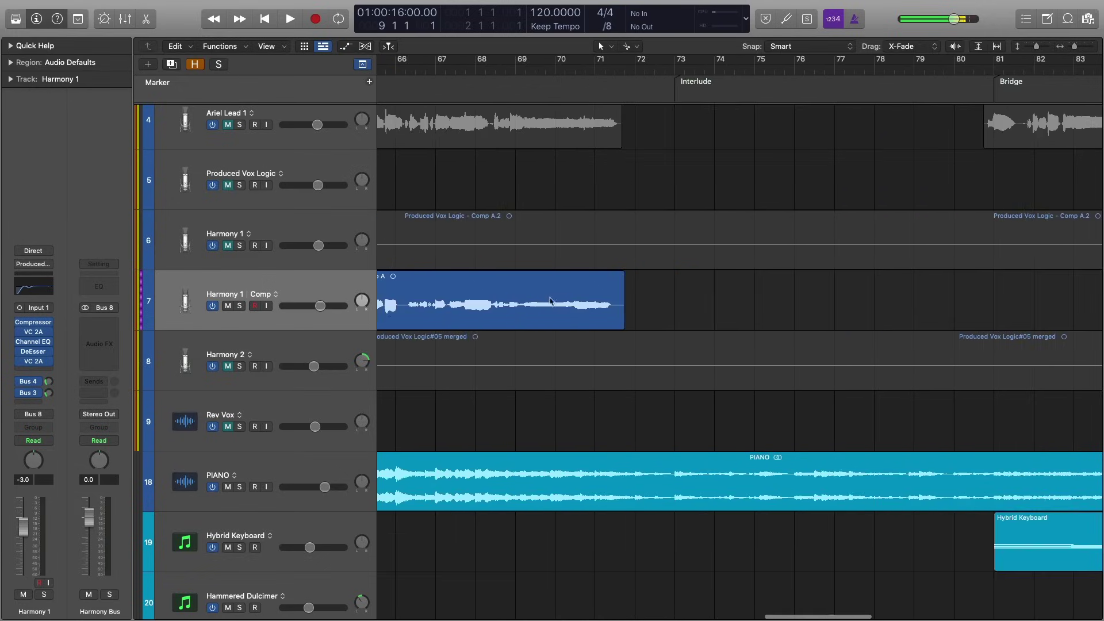
key(super+Right)
key(super+Right)
key(super+Right)
key(super+Right)
scroll(561, 311, right, 15)
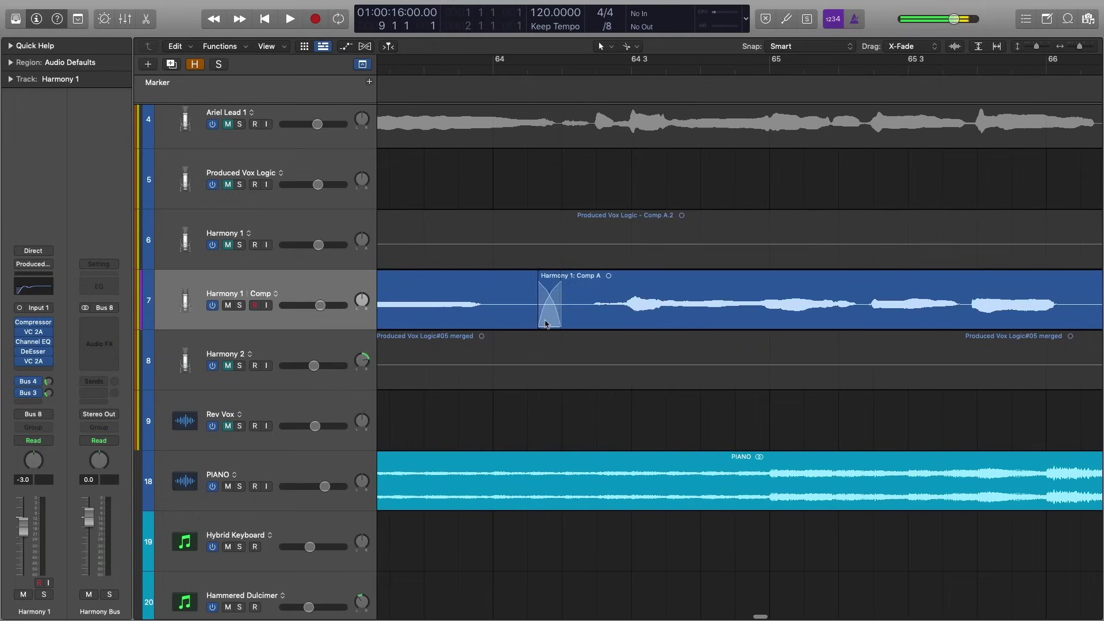
drag(546, 323, 561, 310)
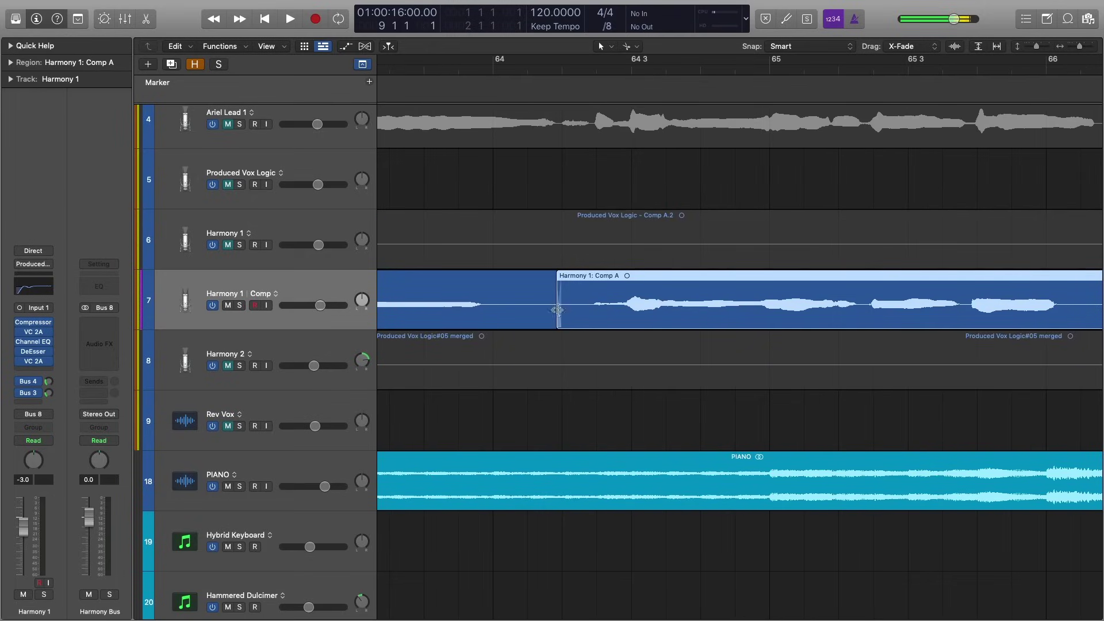
Place the playhead at 60 3 1 and split the first Harmony 1: Comp A region just before it
scroll(542, 302, left, 10)
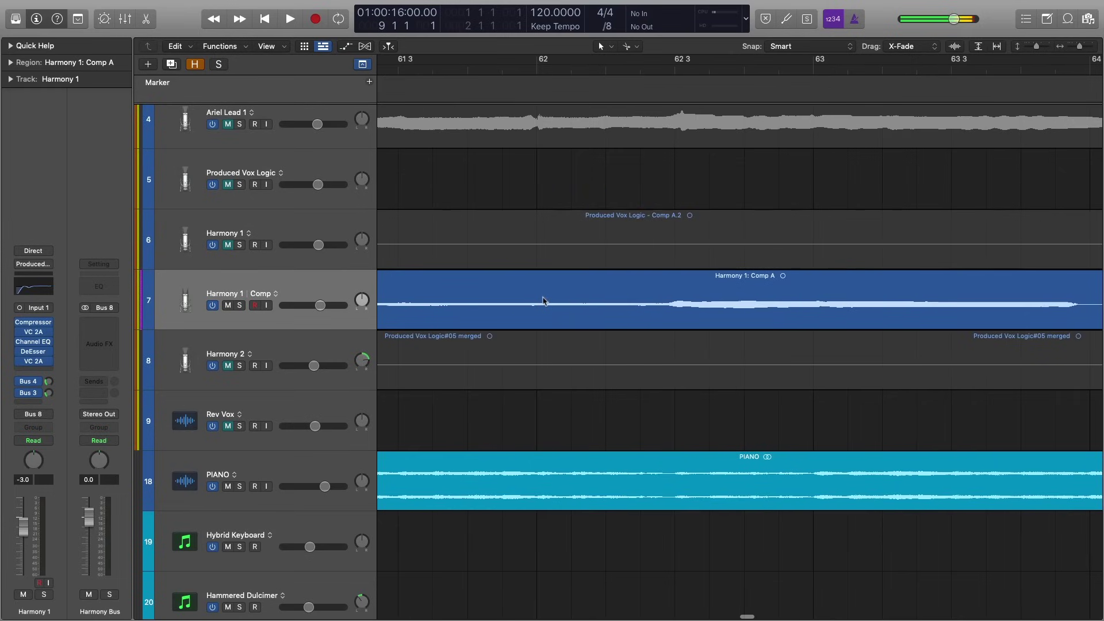
key(super+Left)
key(super+Left)
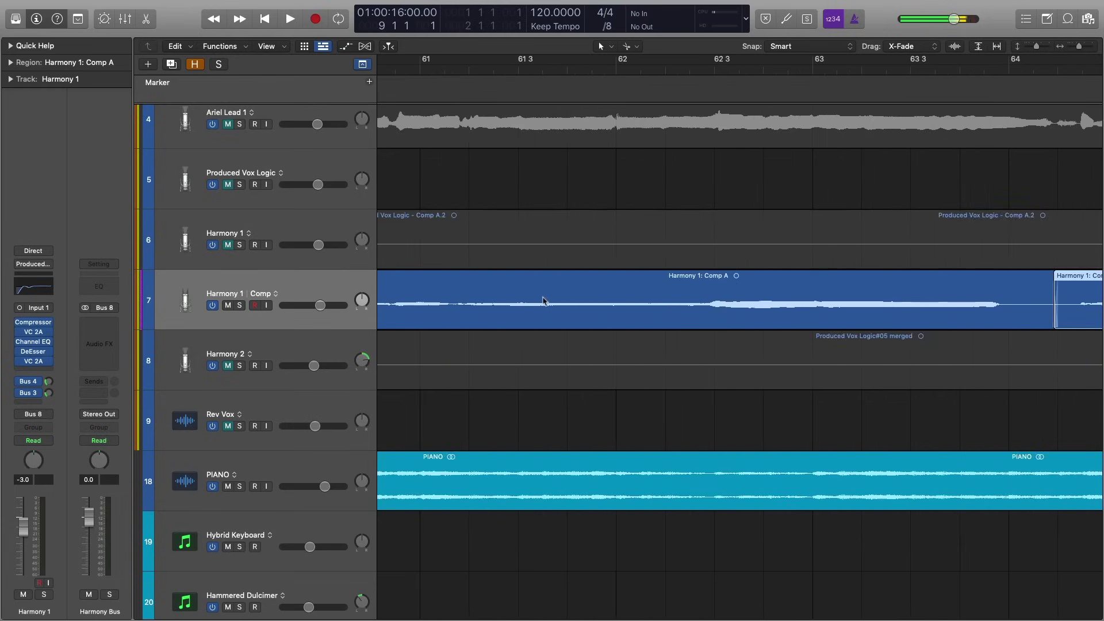
click(690, 69)
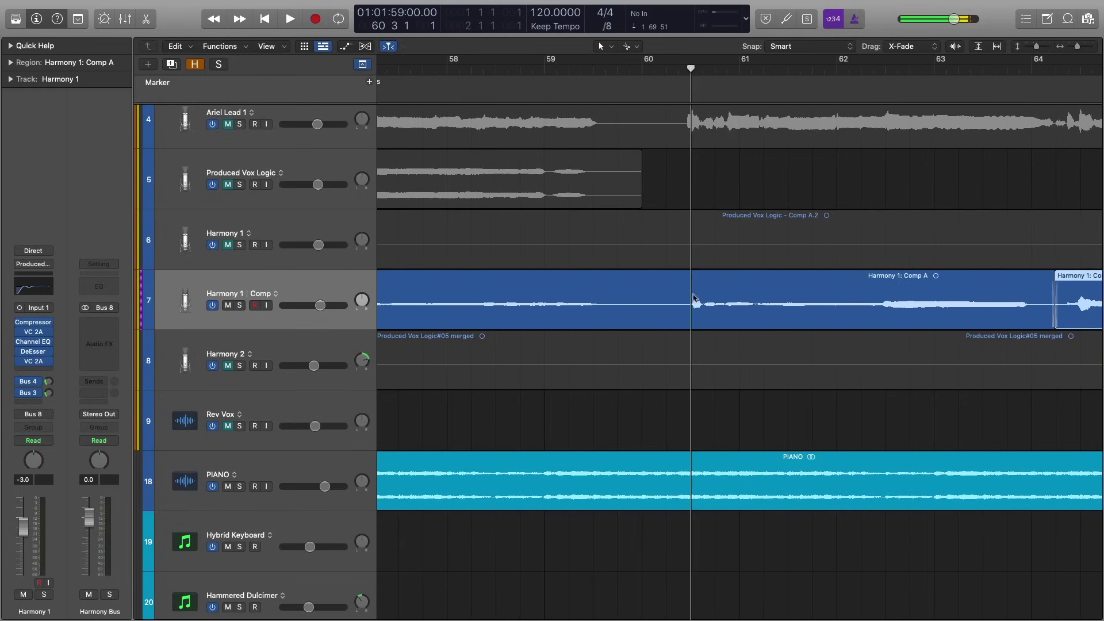
key(super+Left)
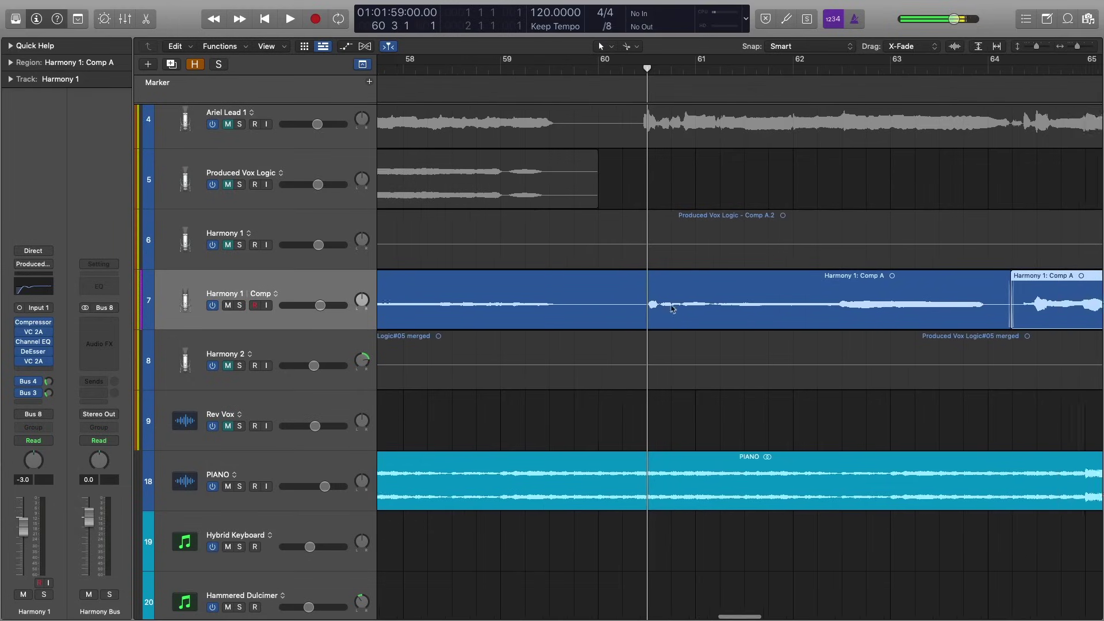
scroll(675, 309, up, 10)
scroll(679, 307, left, 5)
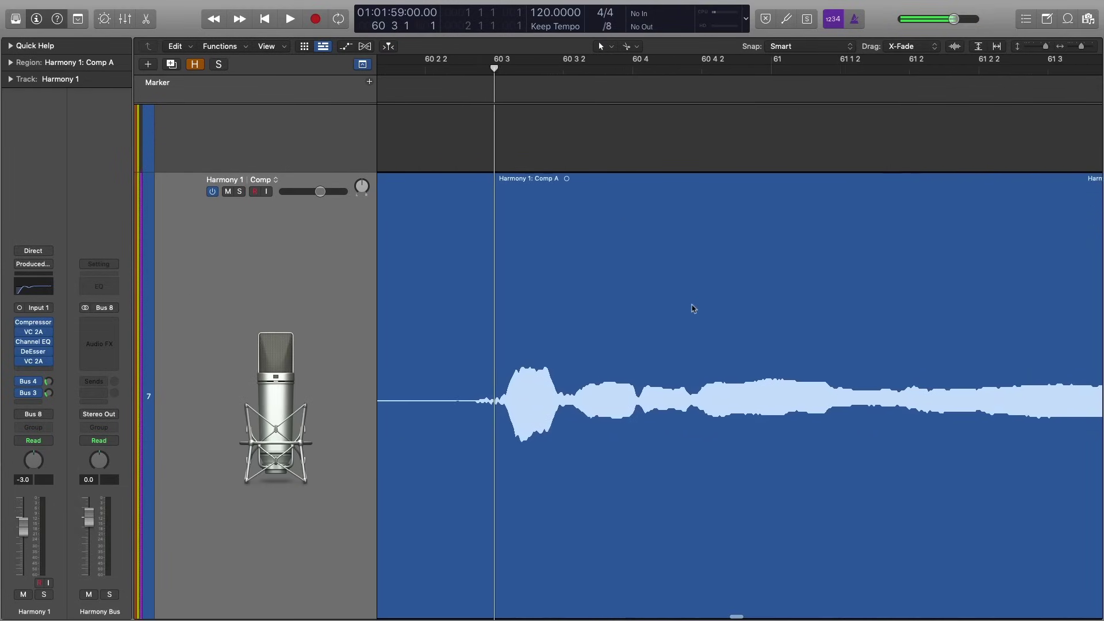
click(534, 402)
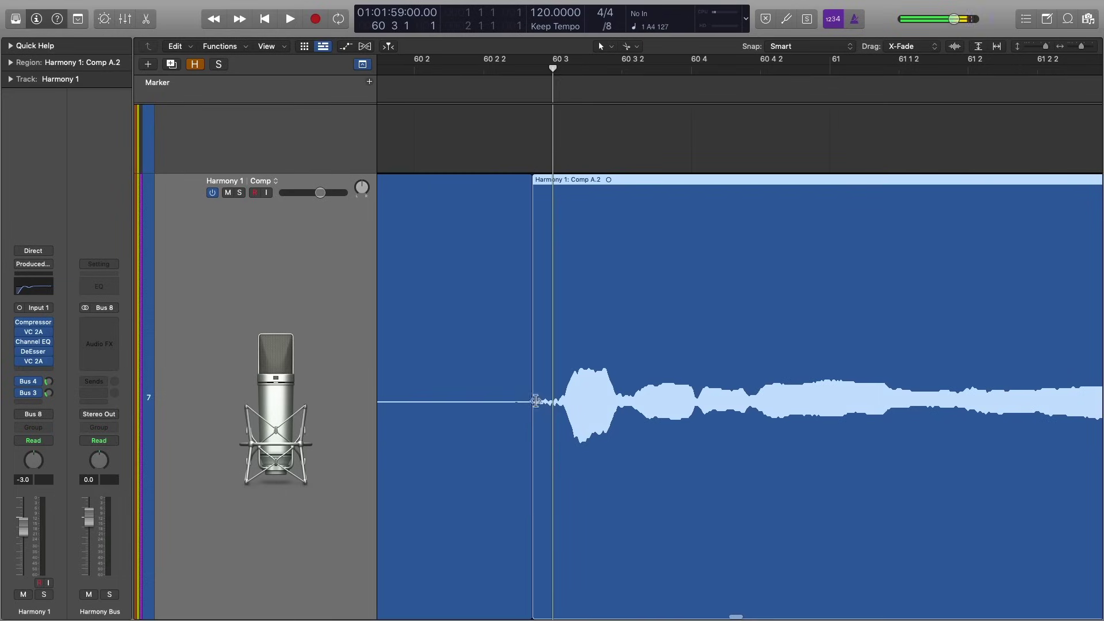
Move the split-off Harmony 1: Comp A.2 region earlier to create a crossfade, and trim the preceding region's end back
drag(687, 373, 627, 374)
click(460, 371)
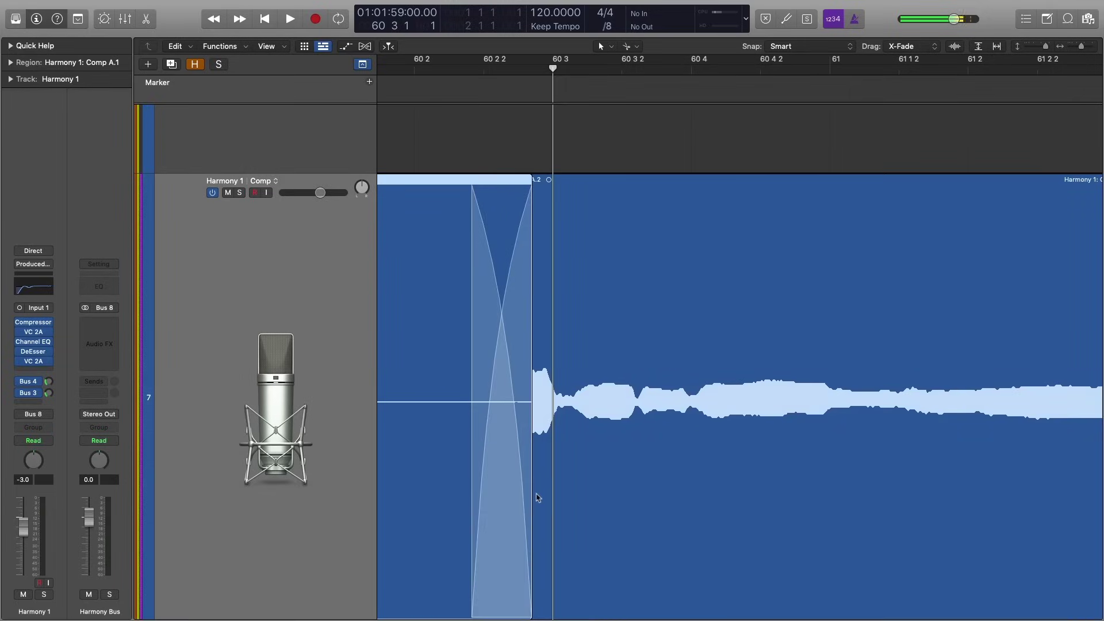
drag(530, 493, 475, 490)
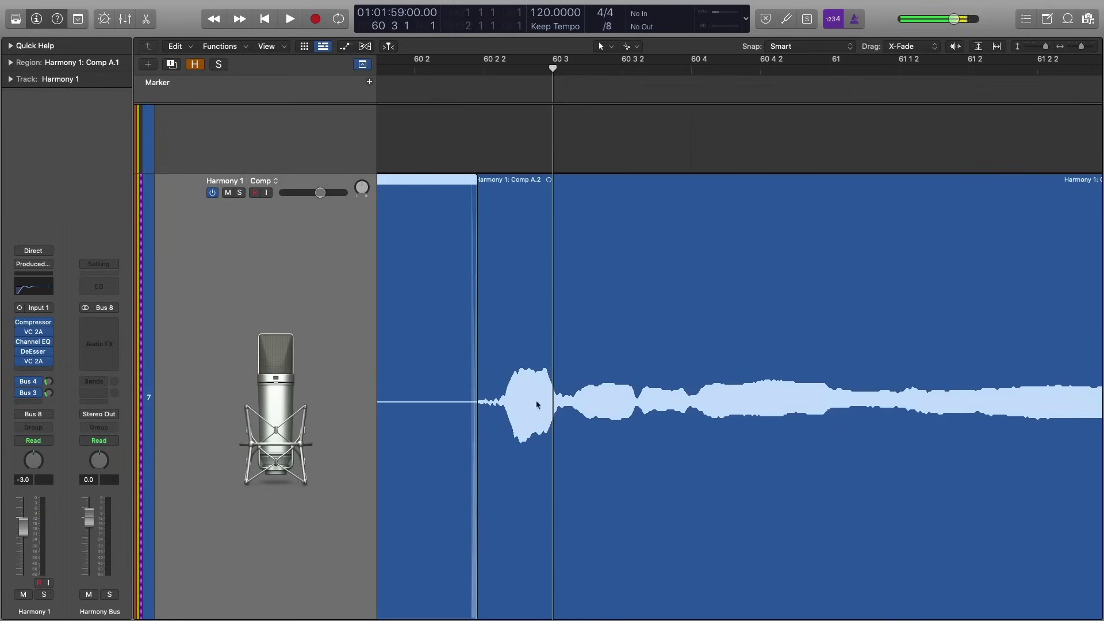
Undo the trim, the region move and the split in the first Harmony 1: Comp A region
key(super+z)
key(super+z)
key(super+z)
Check the Fade Tool and other Pointer Tool click zone options in the General Editing preferences
key(super+Left)
key(super+Left)
key(super+Left)
key(super+Left)
key(super+Left)
key(super+Left)
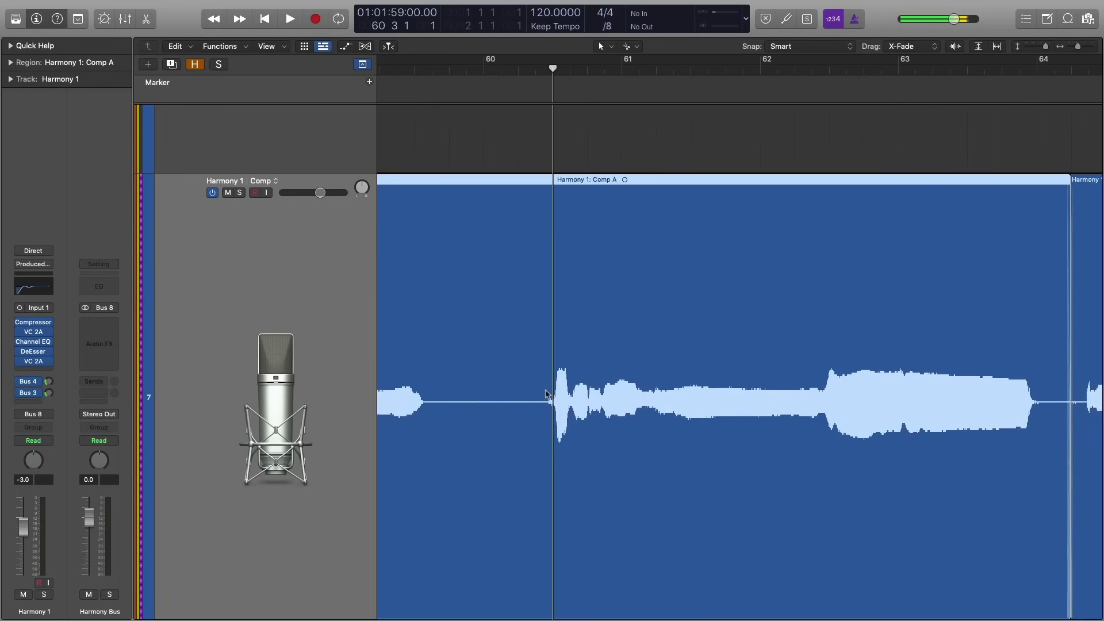
key(super+Up)
key(super+Up)
key(super+Up)
key(super+Up)
key(super+Up)
key(super+Up)
key(super+Up)
key(super+Up)
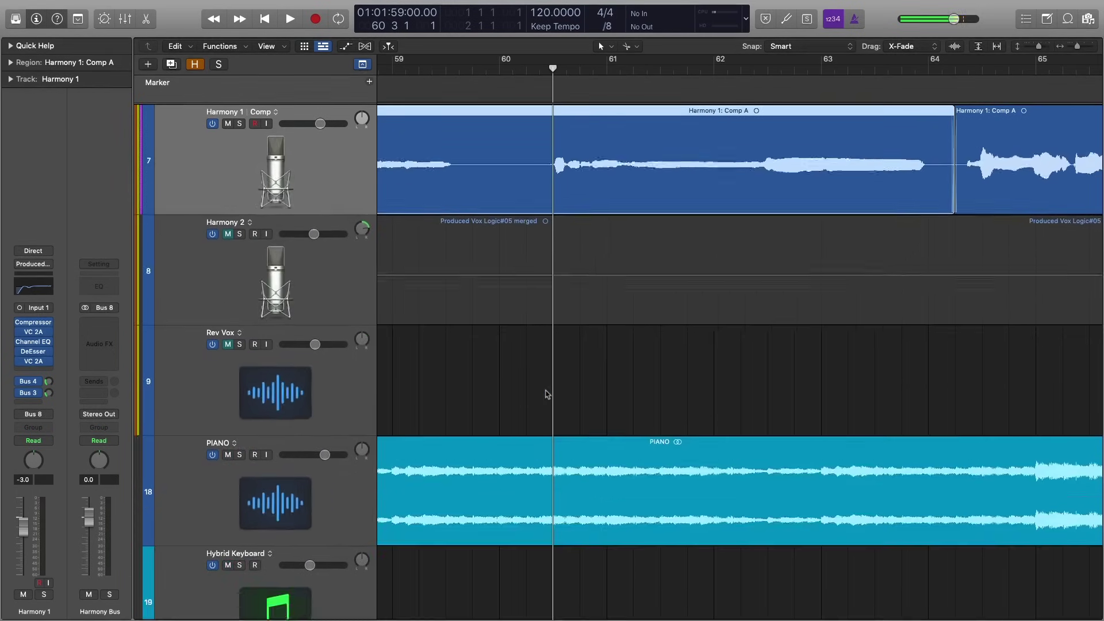
scroll(547, 393, up, 5)
scroll(579, 360, left, 5)
click(579, 360)
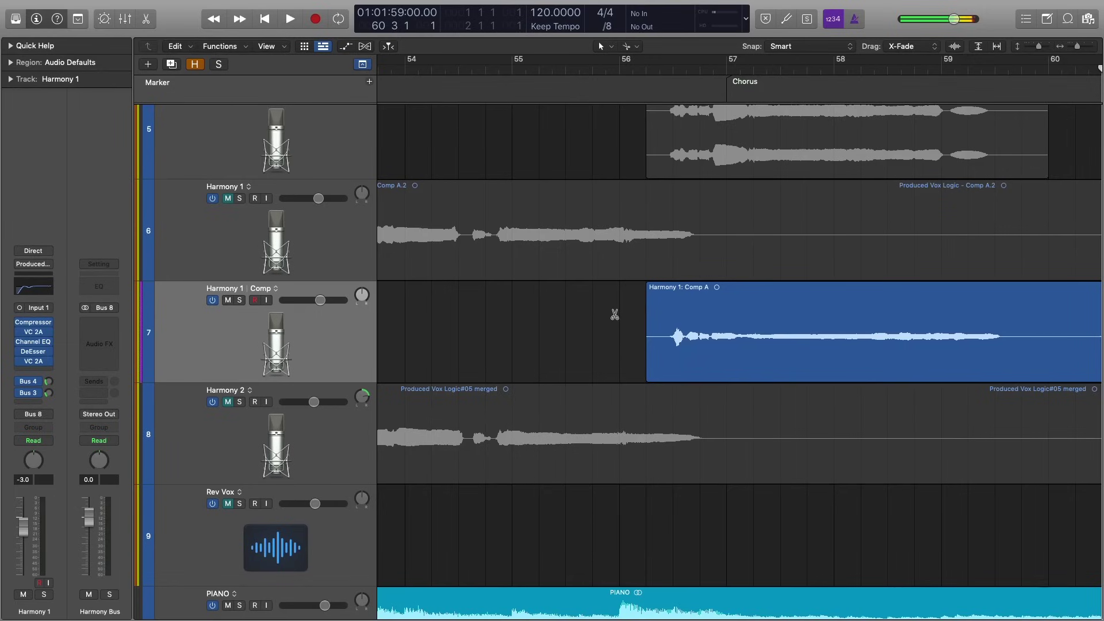
key(super+comma)
click(353, 89)
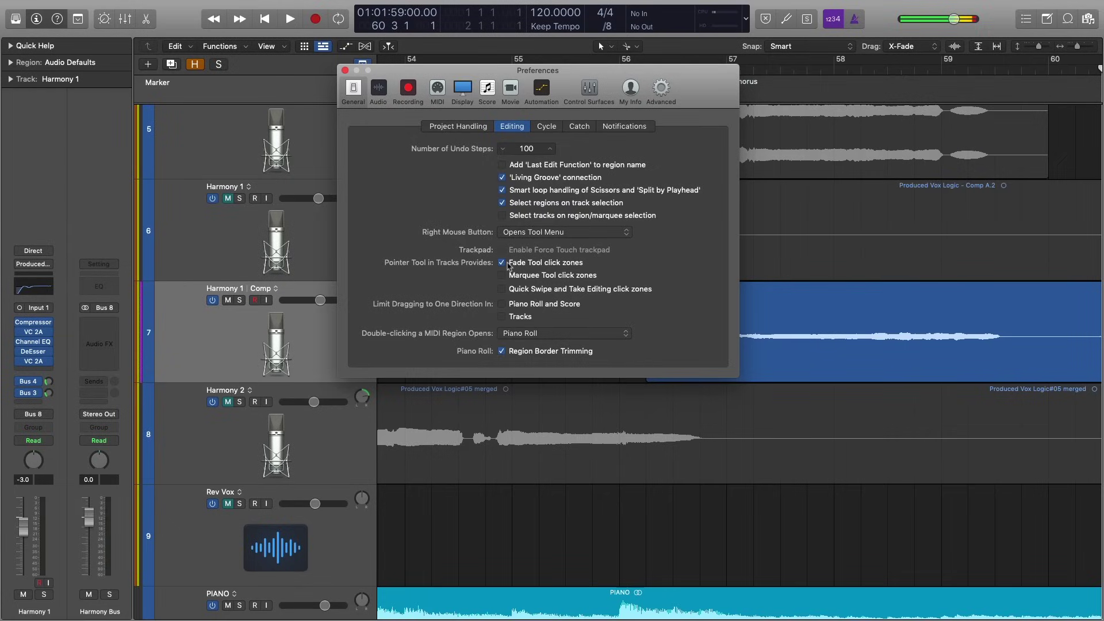
click(345, 70)
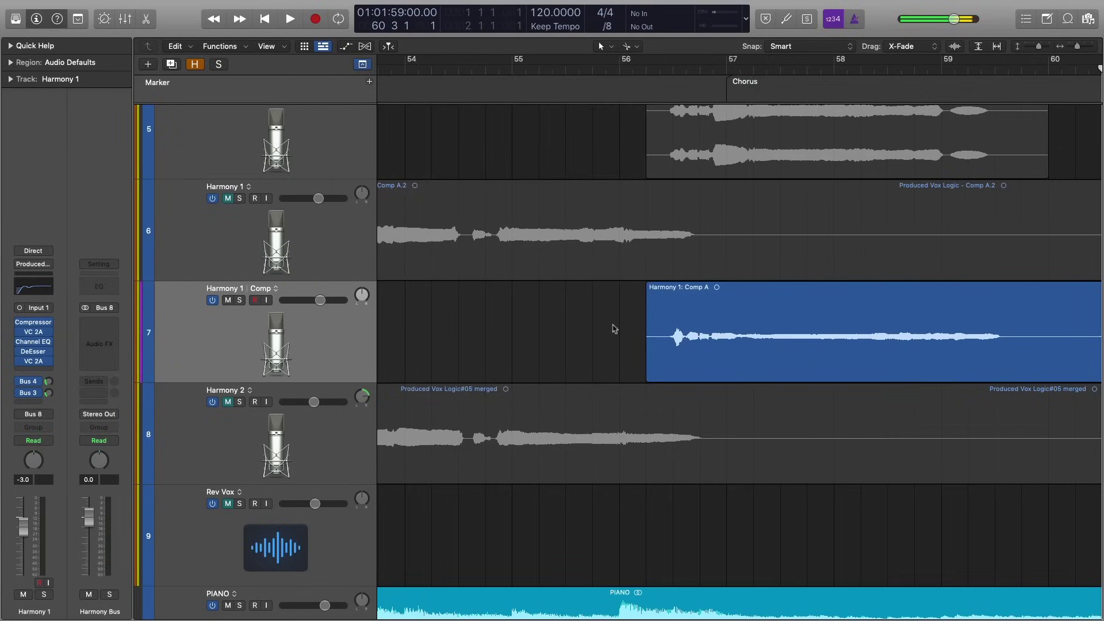
Trim the start of the first Harmony 1: Comp A region to just before its first vocal sound and add a short fade-in
click(646, 289)
click(633, 348)
click(648, 363)
drag(649, 362, 668, 362)
click(644, 353)
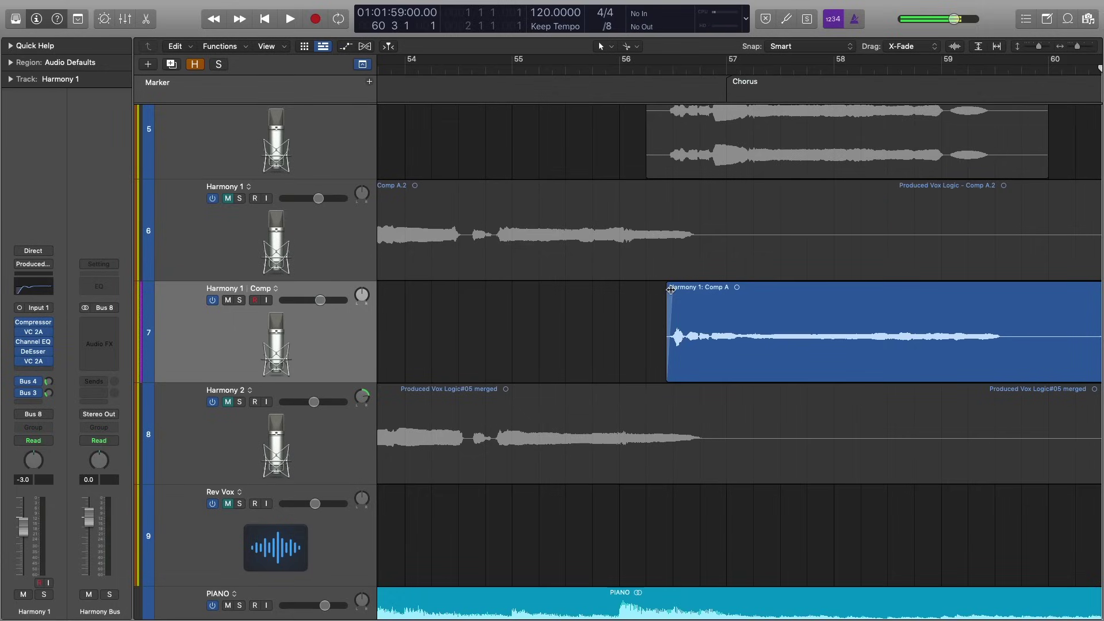
Review the Drag mode options and keep X-Fade selected
scroll(603, 317, right, 5)
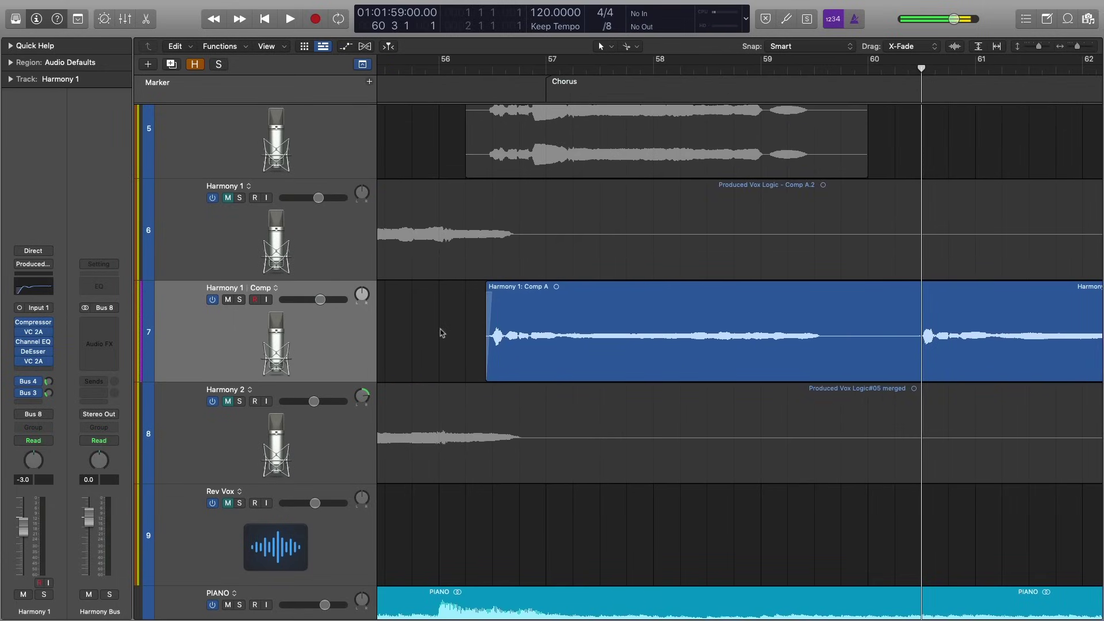
click(919, 49)
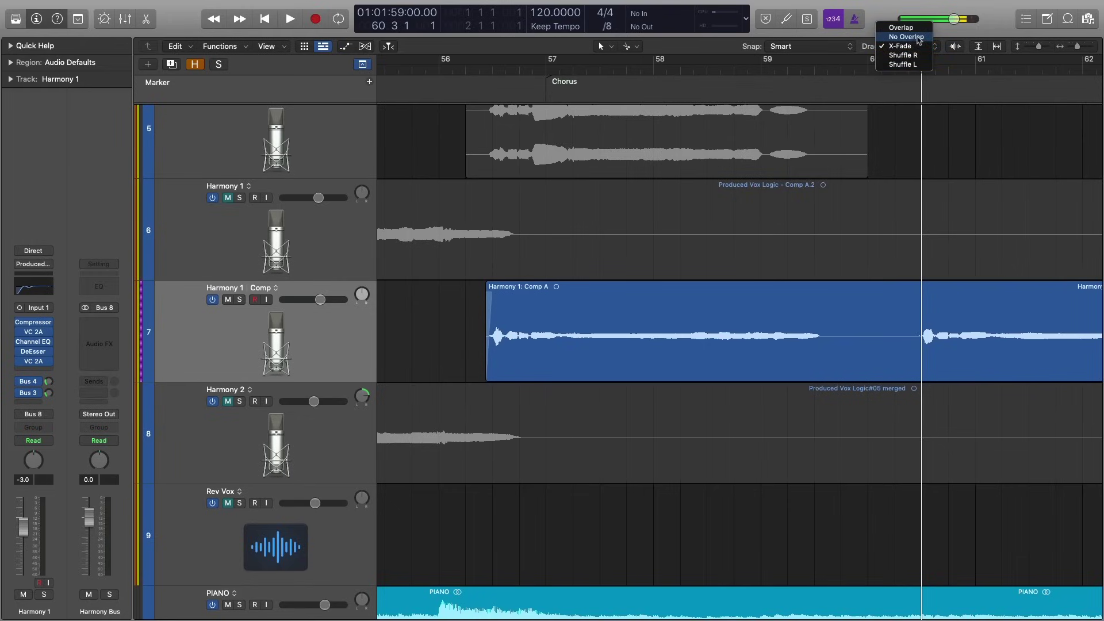
click(921, 46)
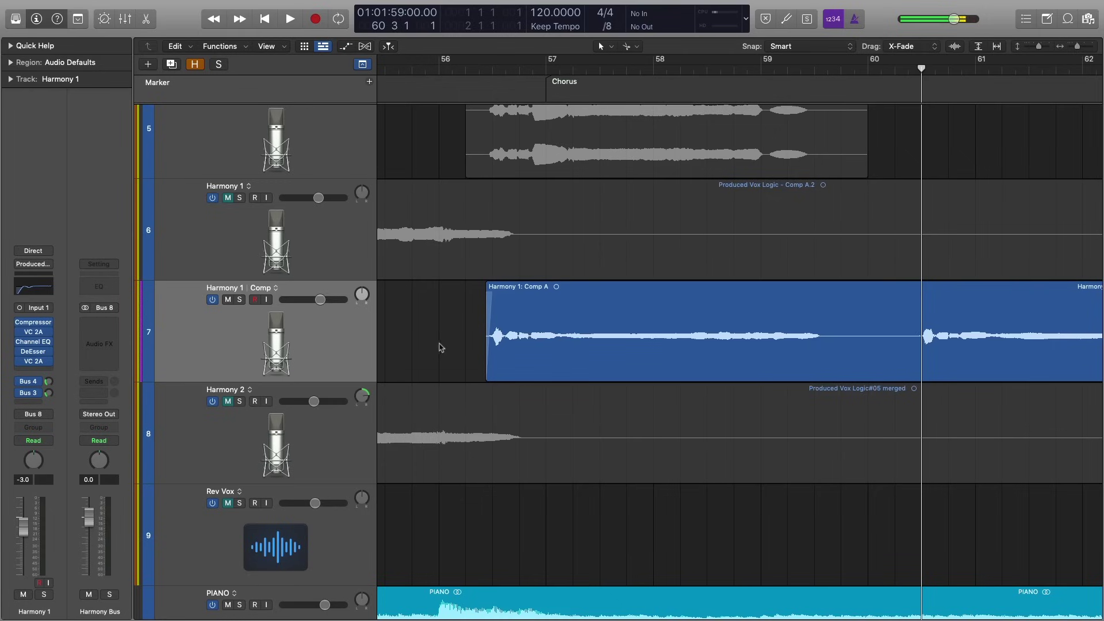
key(super+Left)
key(super+Left)
key(super+Left)
key(super+Left)
key(super+Down)
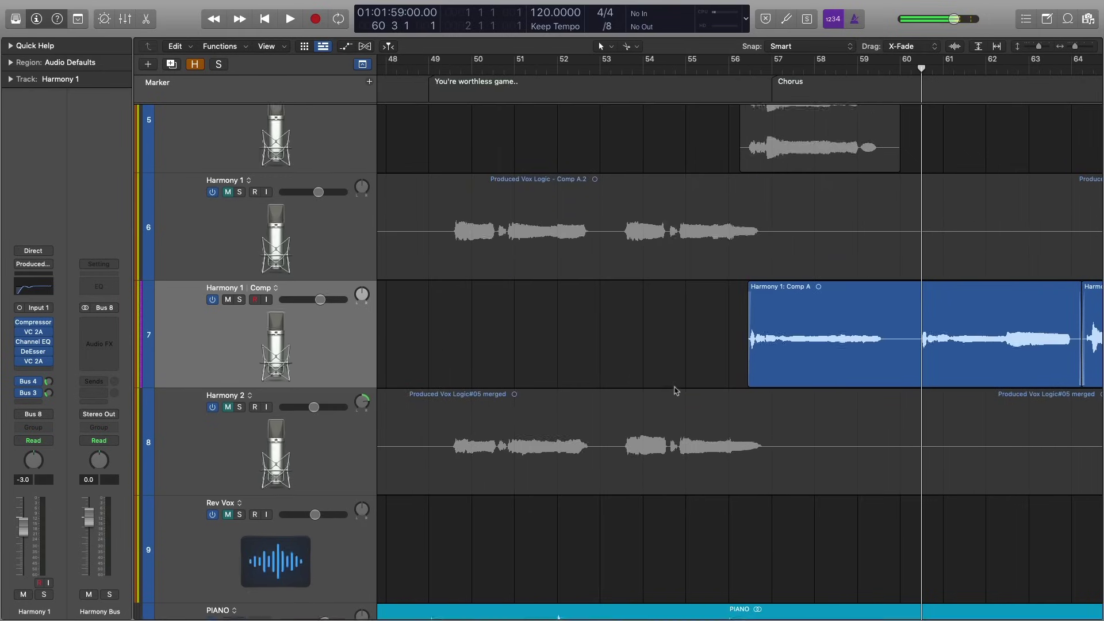
Copy the Verse II Hybrid Keyboard region to the start of the second Chorus at bar 57
key(super+Up)
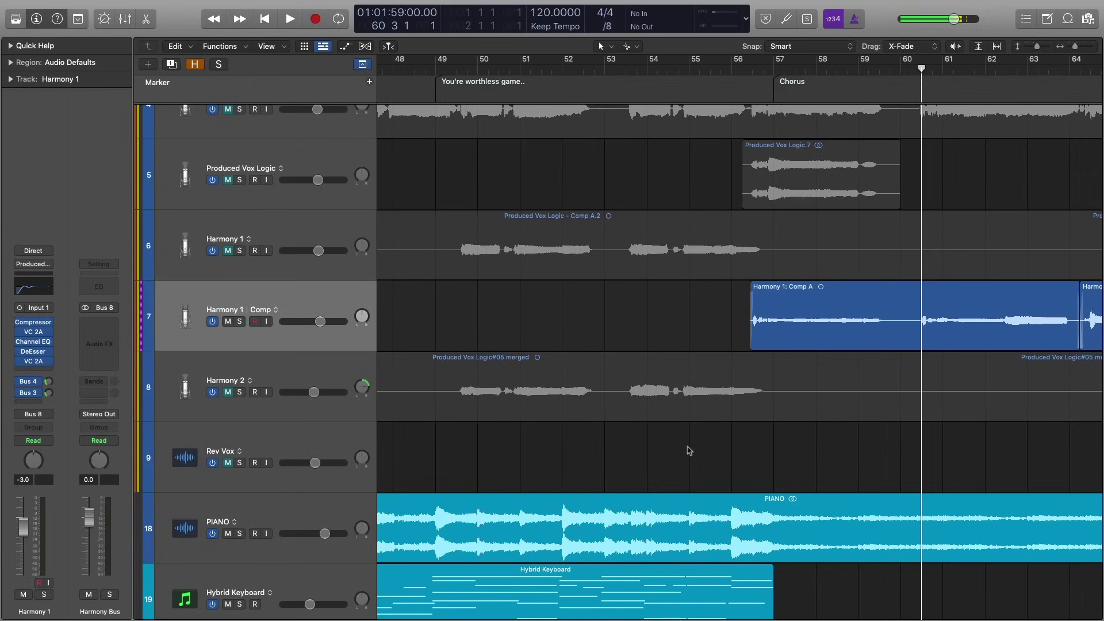
scroll(689, 451, right, 5)
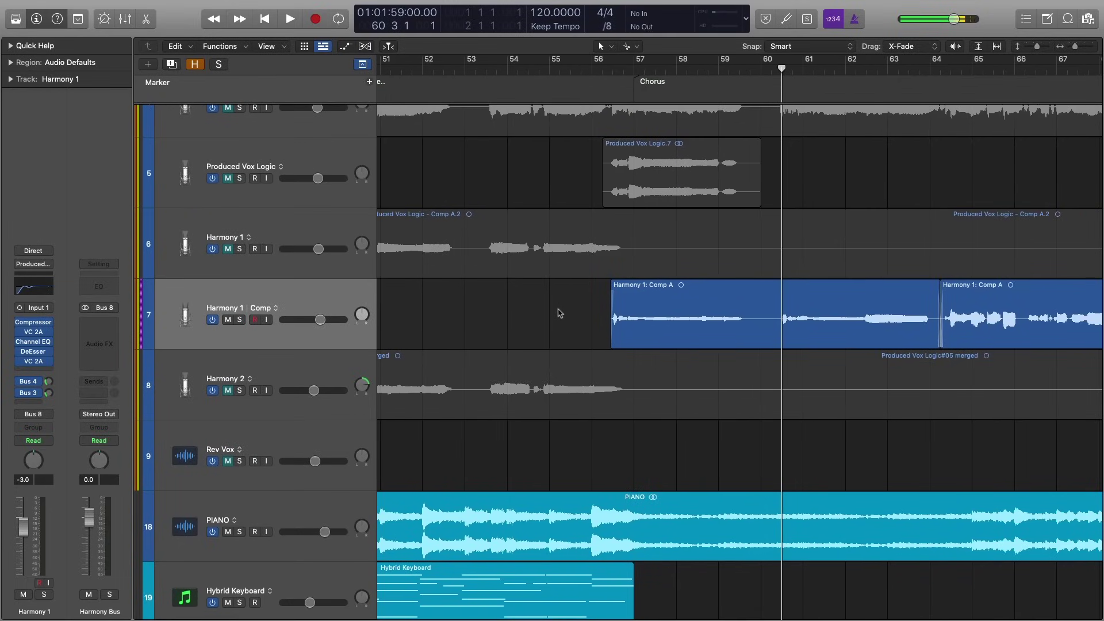
scroll(560, 313, left, 5)
scroll(560, 314, up, 5)
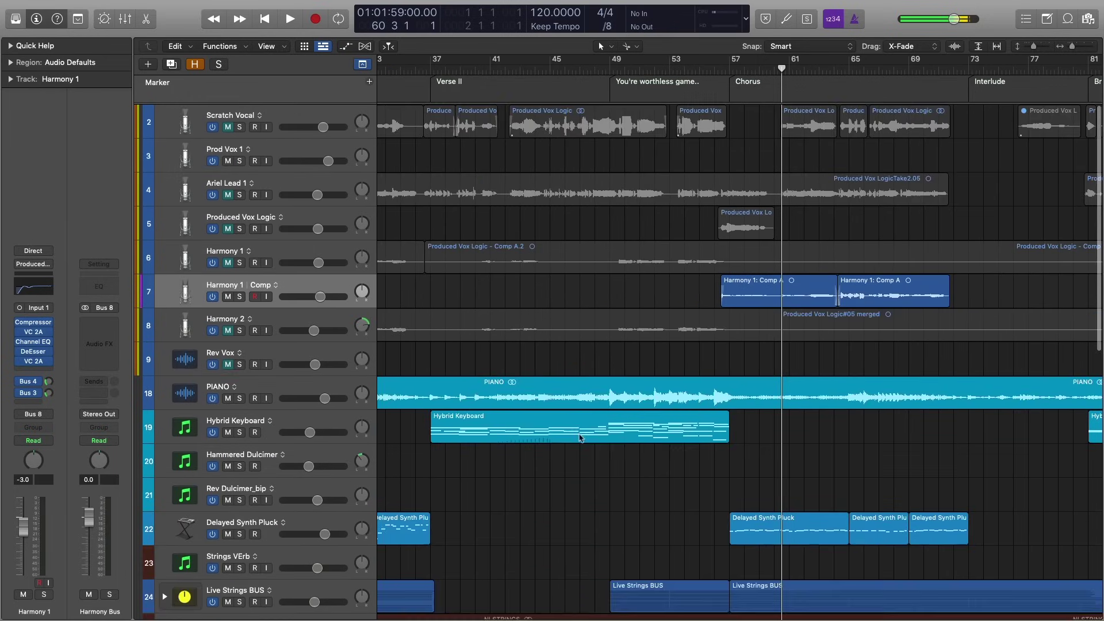
scroll(583, 426, down, 3)
scroll(584, 426, left, 10)
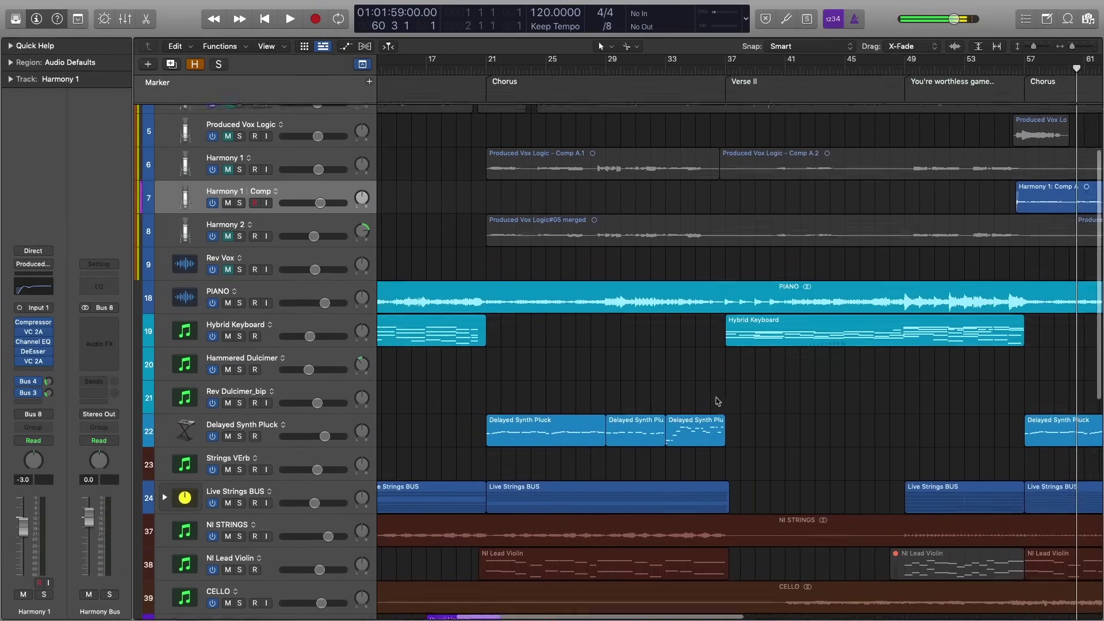
scroll(718, 401, down, 2)
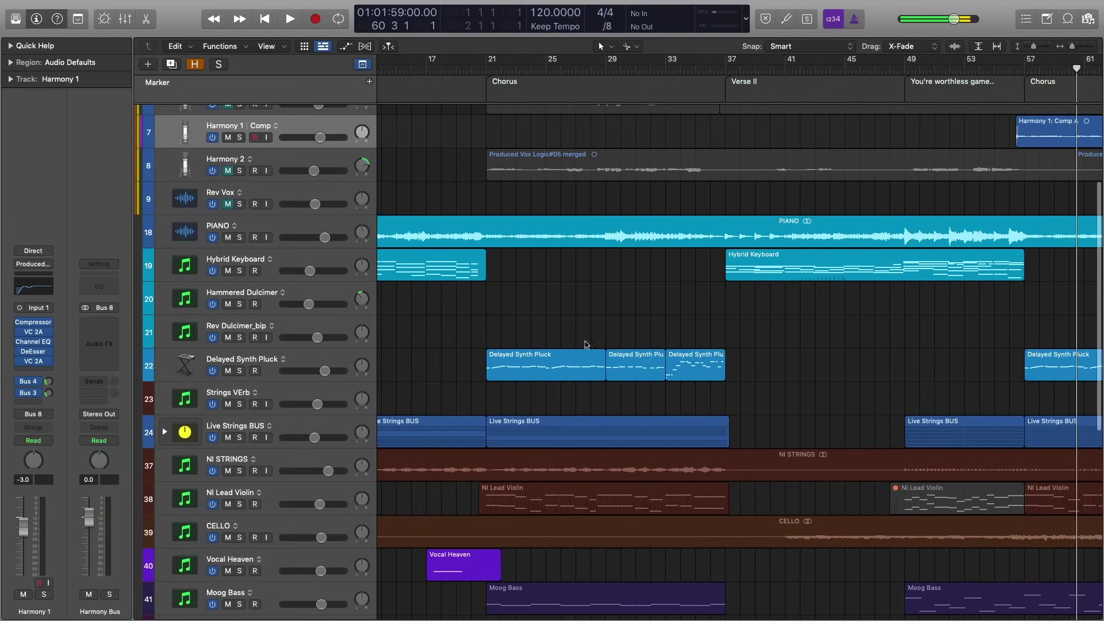
scroll(763, 315, right, 5)
click(721, 256)
scroll(701, 304, right, 10)
click(698, 311)
scroll(715, 311, left, 4)
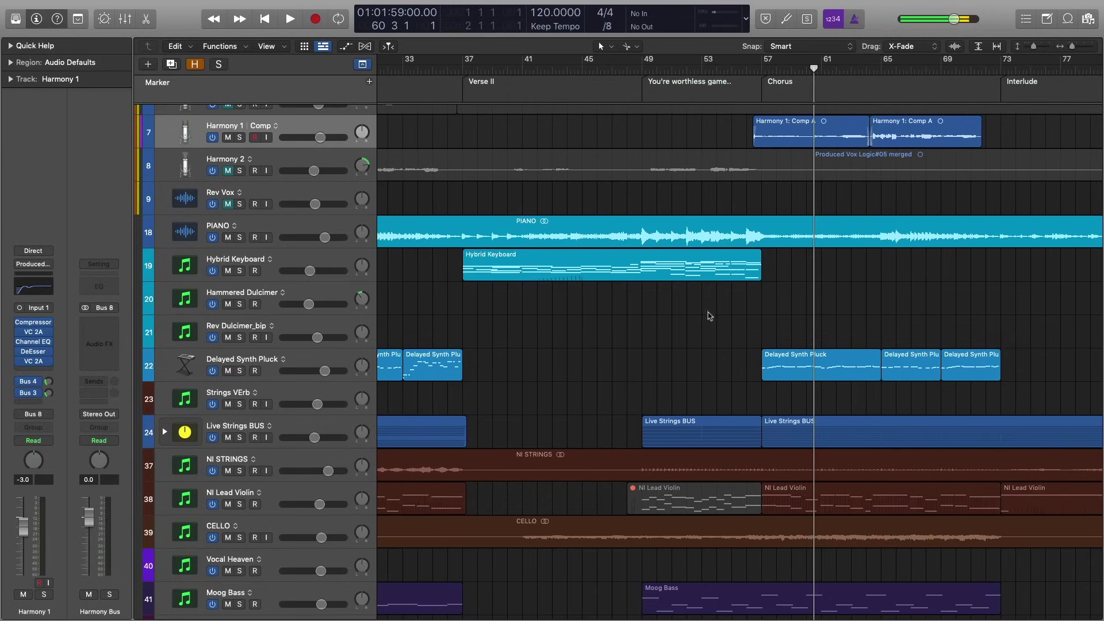
drag(629, 270, 800, 268)
Delete the copied Hybrid Keyboard region in the second Chorus
click(812, 338)
click(813, 278)
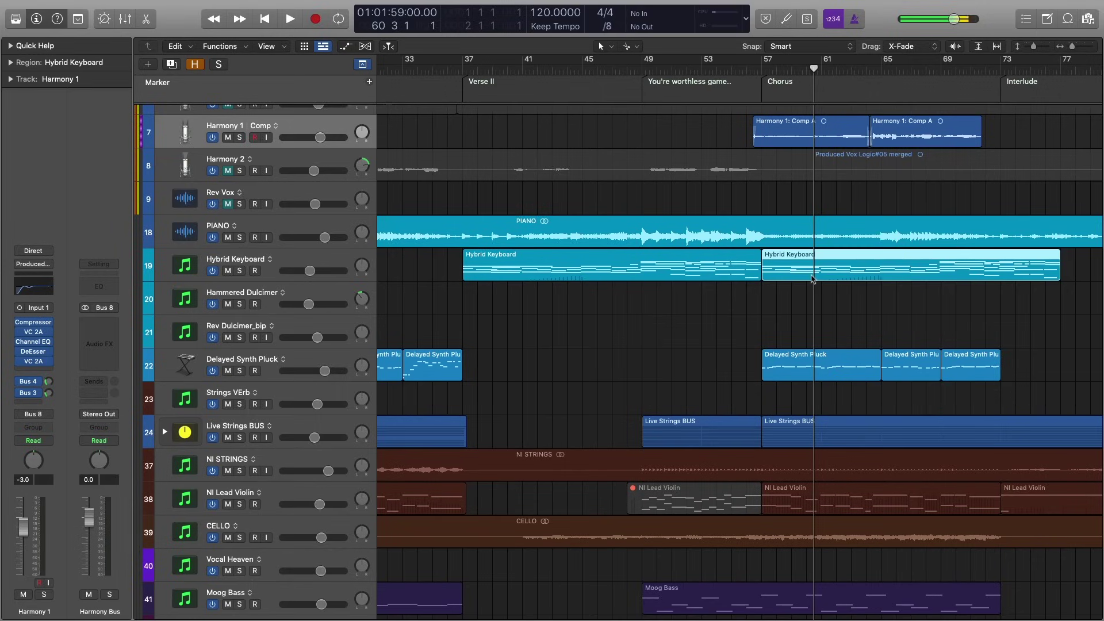
key(Delete)
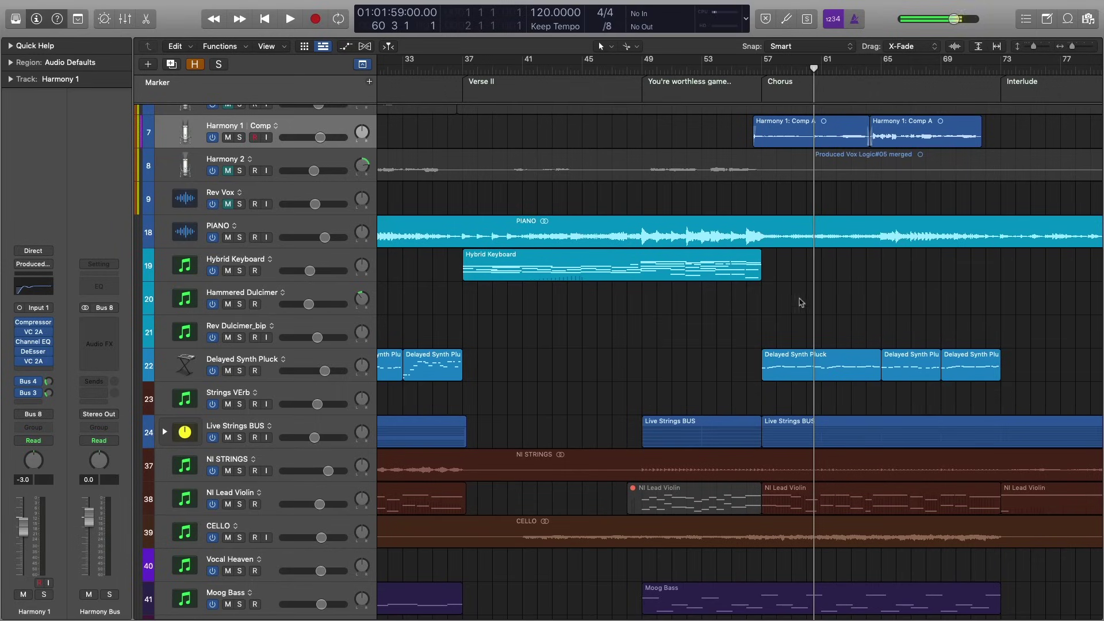
Try copying the three Delayed Synth Pluck regions in the second Chorus together with their automation, ending at their original position, and deselect them
click(715, 431)
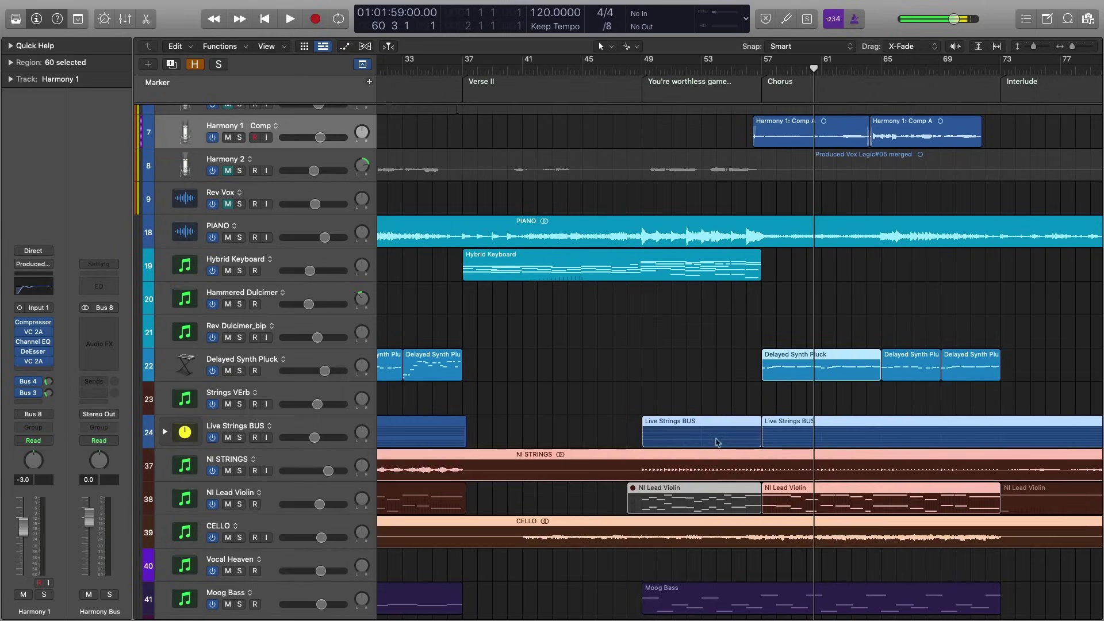
scroll(717, 433, right, 5)
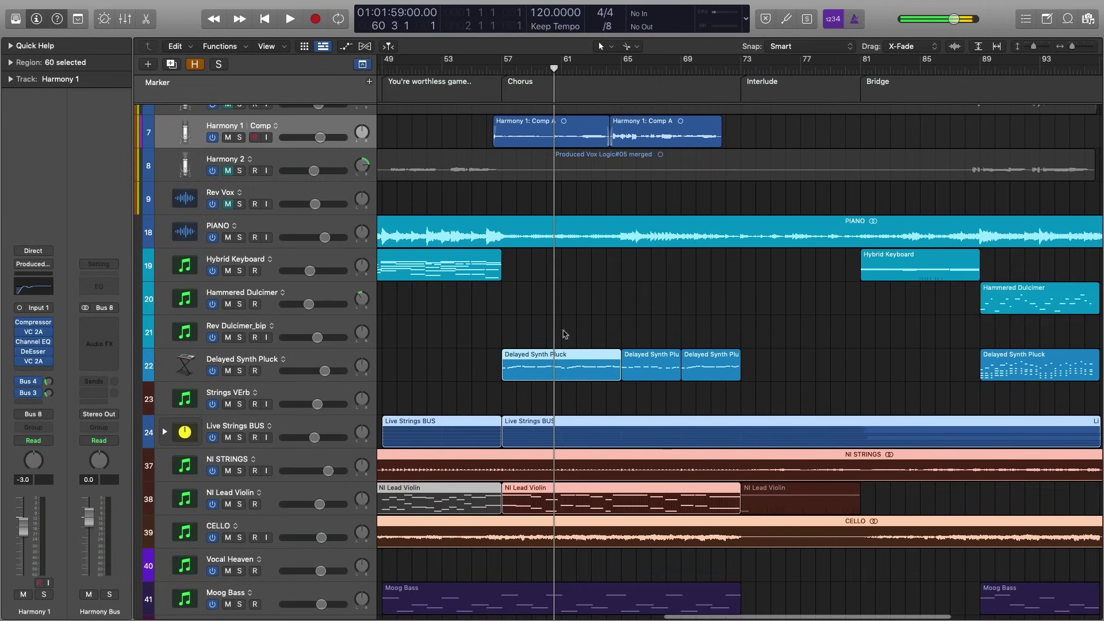
click(585, 372)
right_click(562, 363)
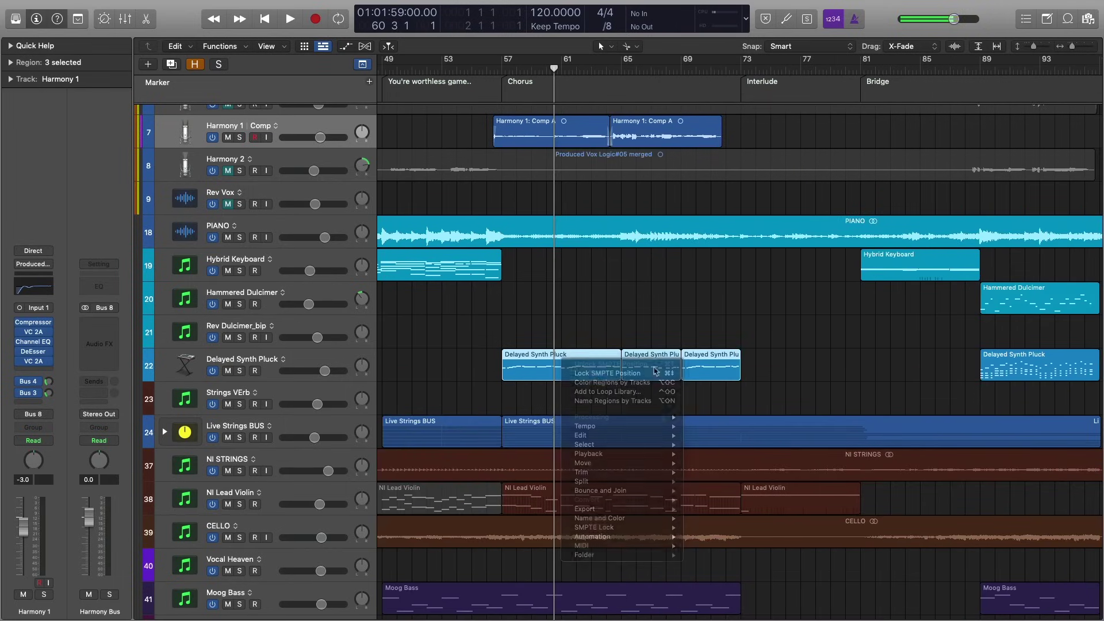
key(Escape)
drag(642, 374, 561, 370)
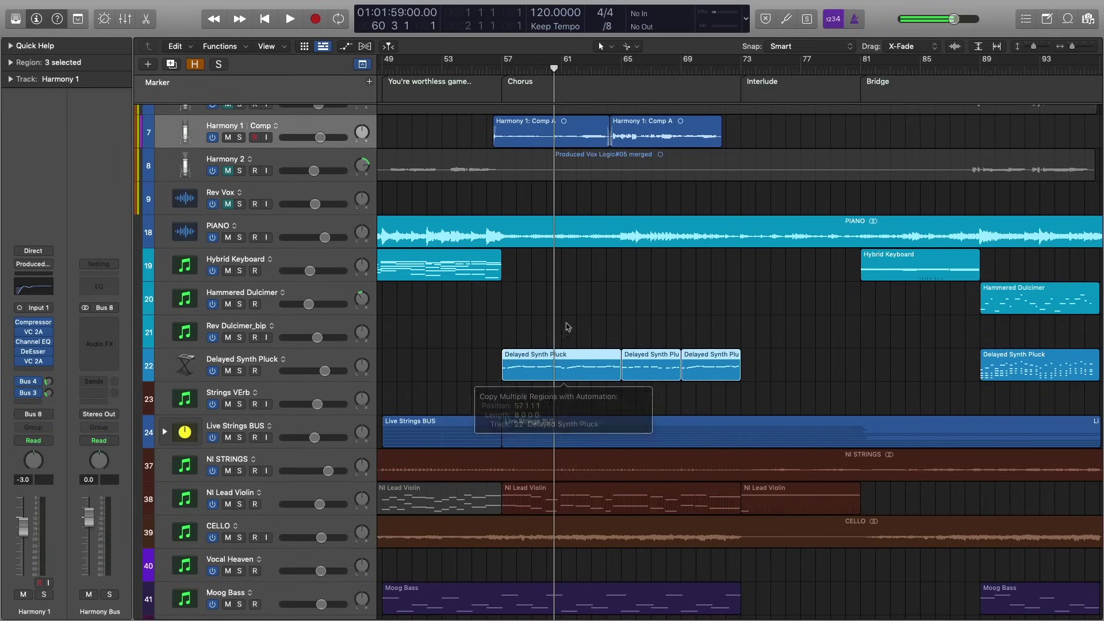
click(567, 326)
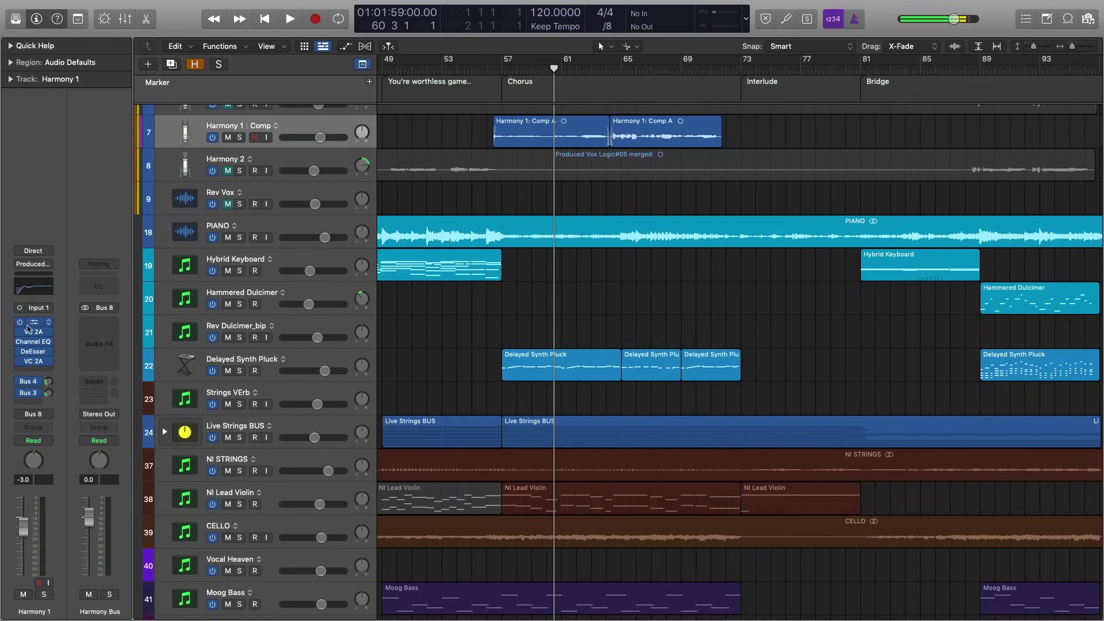
mouse_move(34, 324)
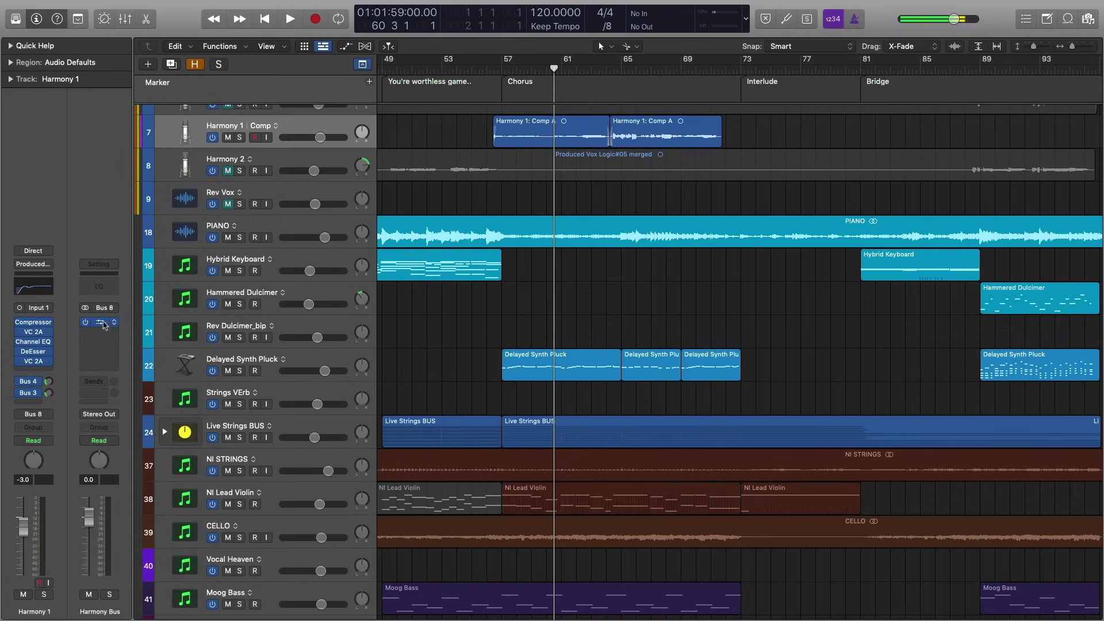
click(114, 326)
click(120, 339)
Select the NI Lead Violin track and listen to the project from the start of the first Chorus at bar 21
scroll(461, 340, down, 5)
scroll(463, 344, left, 10)
scroll(463, 344, left, 4)
click(291, 334)
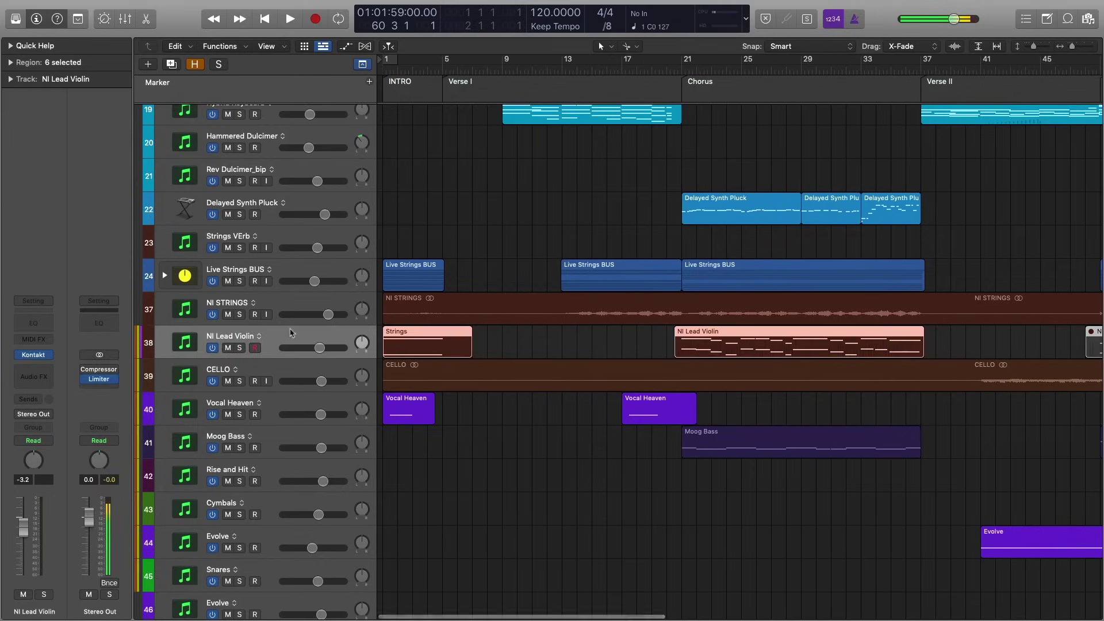
click(681, 72)
key(space)
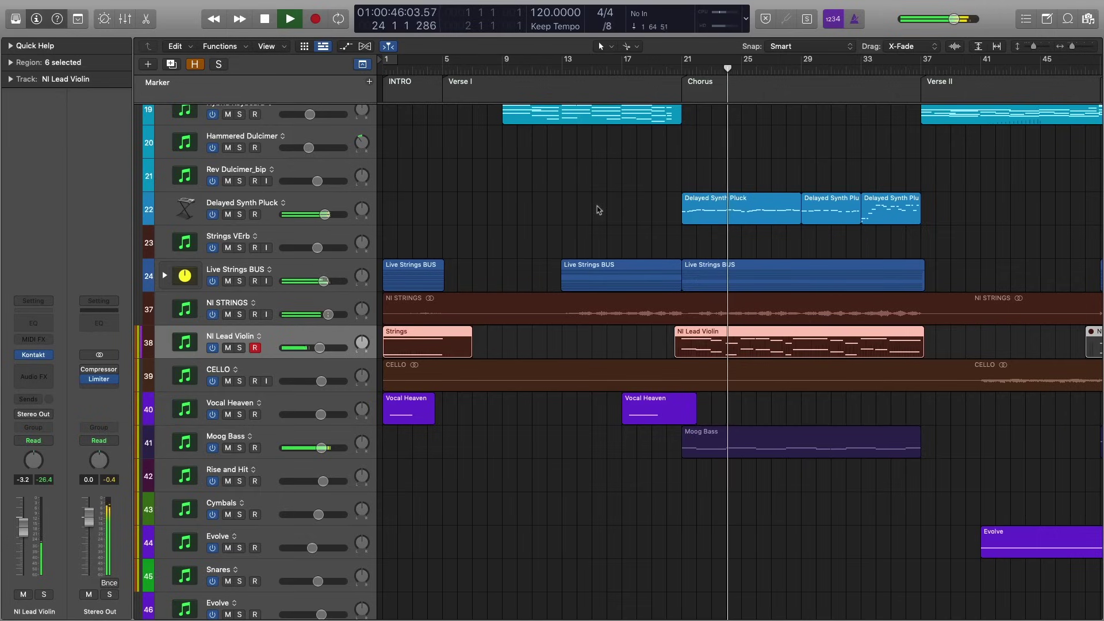
scroll(598, 210, right, 3)
key(space)
Expand the Live Strings BUS track stack to examine its violin tracks and collapse it again
scroll(563, 224, down, 4)
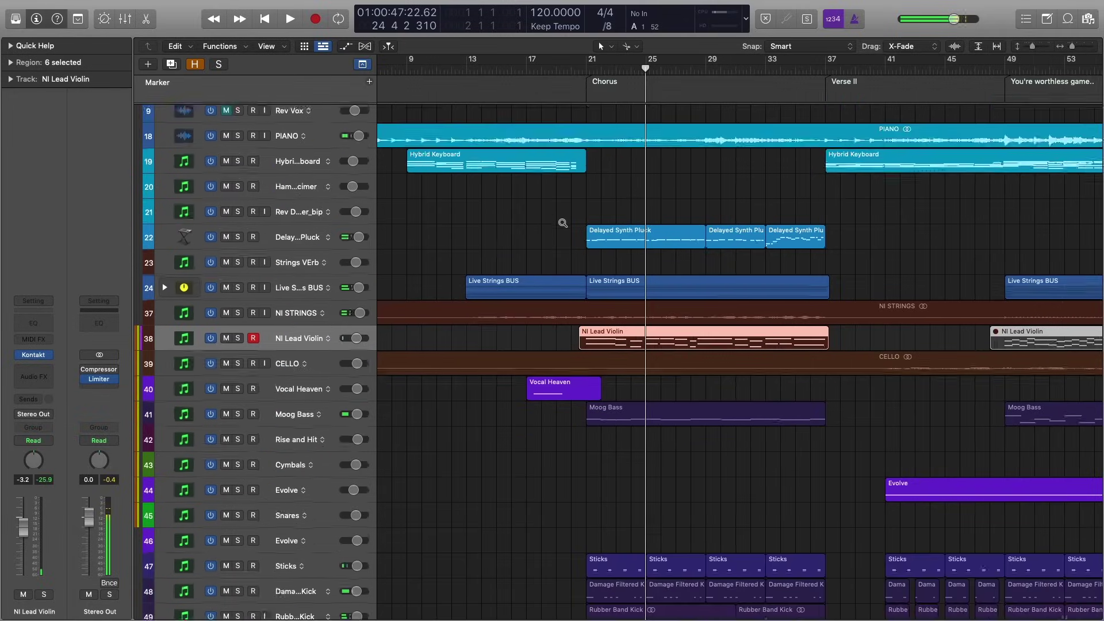
scroll(563, 223, up, 6)
scroll(563, 223, up, 3)
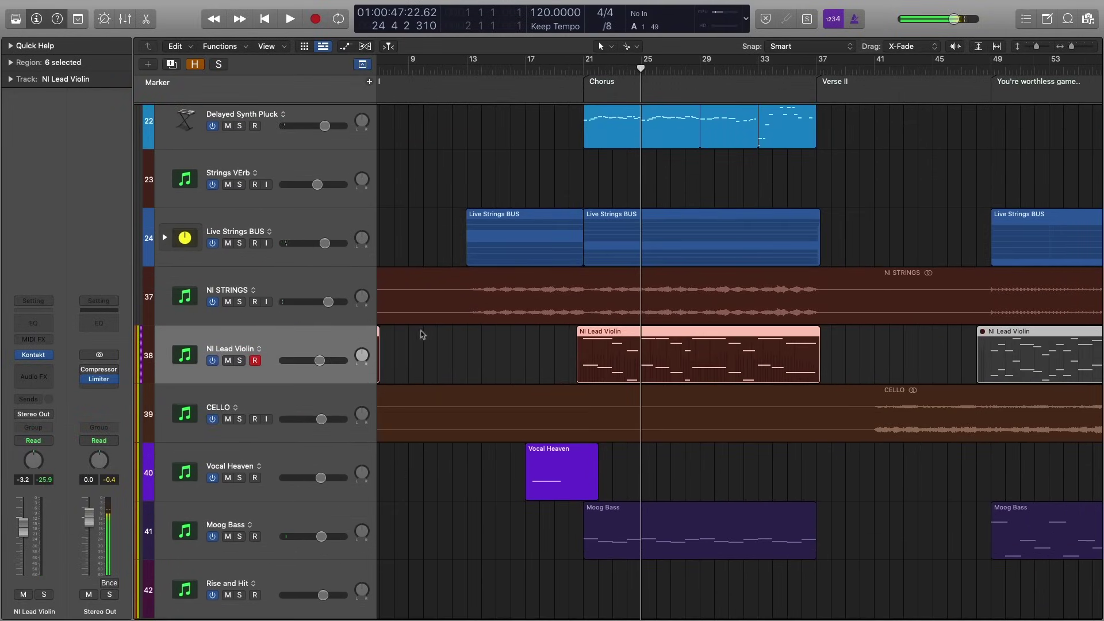
click(423, 335)
click(165, 237)
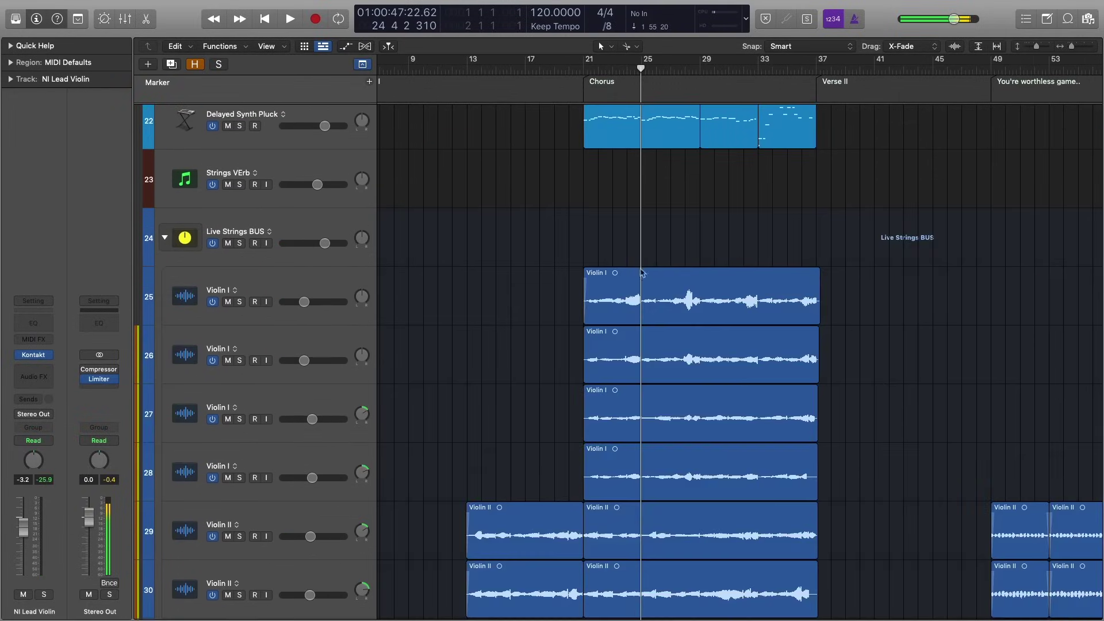
scroll(172, 230, down, 3)
scroll(172, 219, up, 3)
click(165, 199)
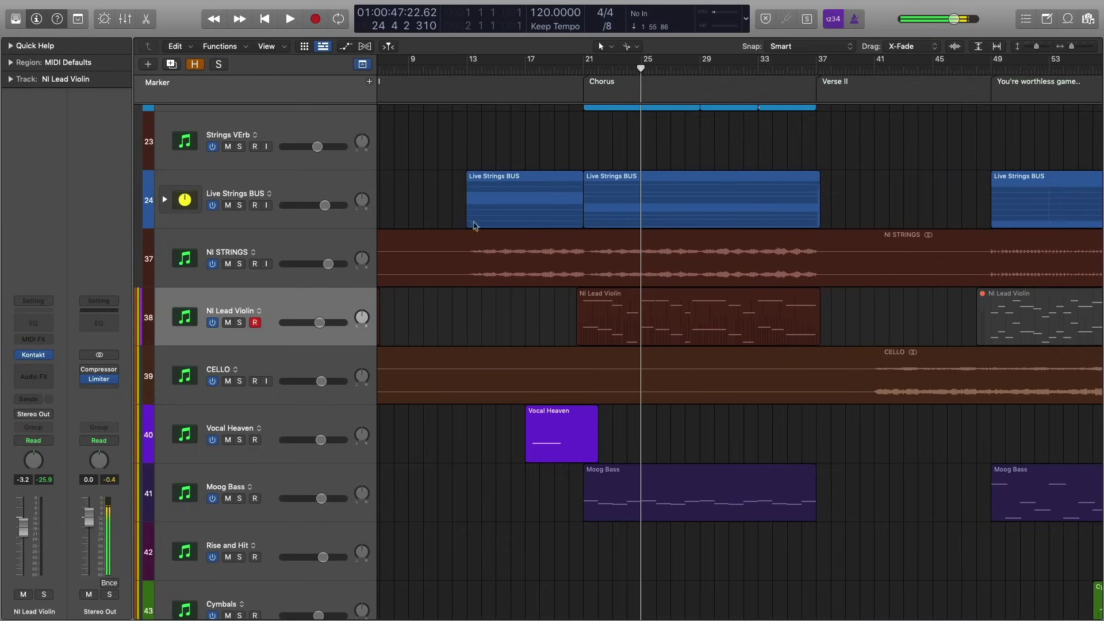
Delete the muted NI Lead Violin region under the "You're worthless game.." marker
click(299, 301)
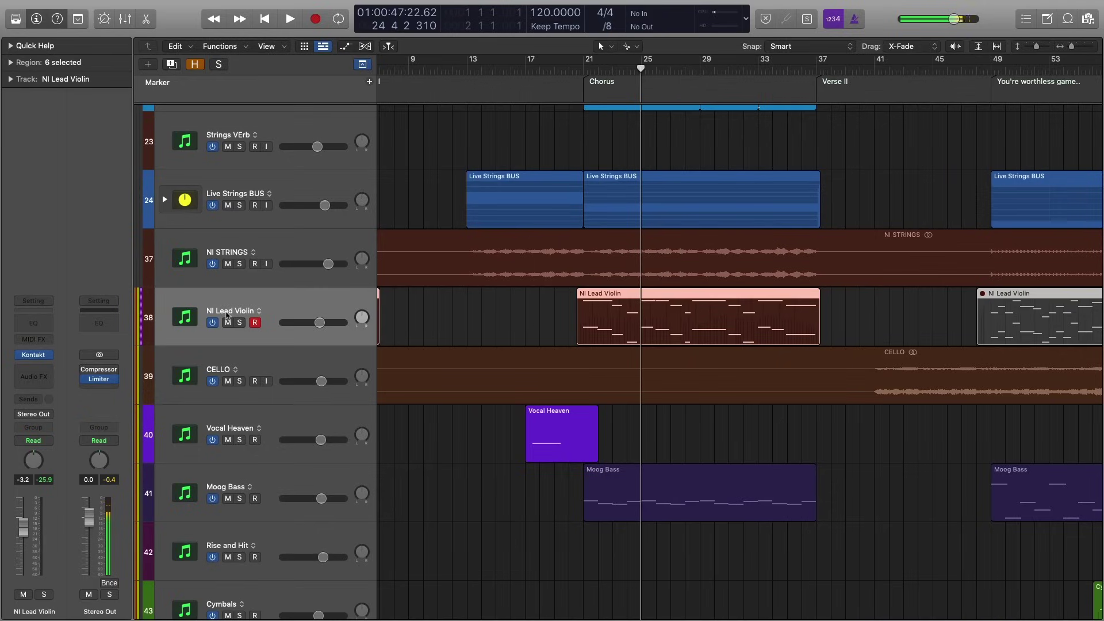
click(569, 316)
click(619, 316)
click(300, 302)
key(z)
click(677, 316)
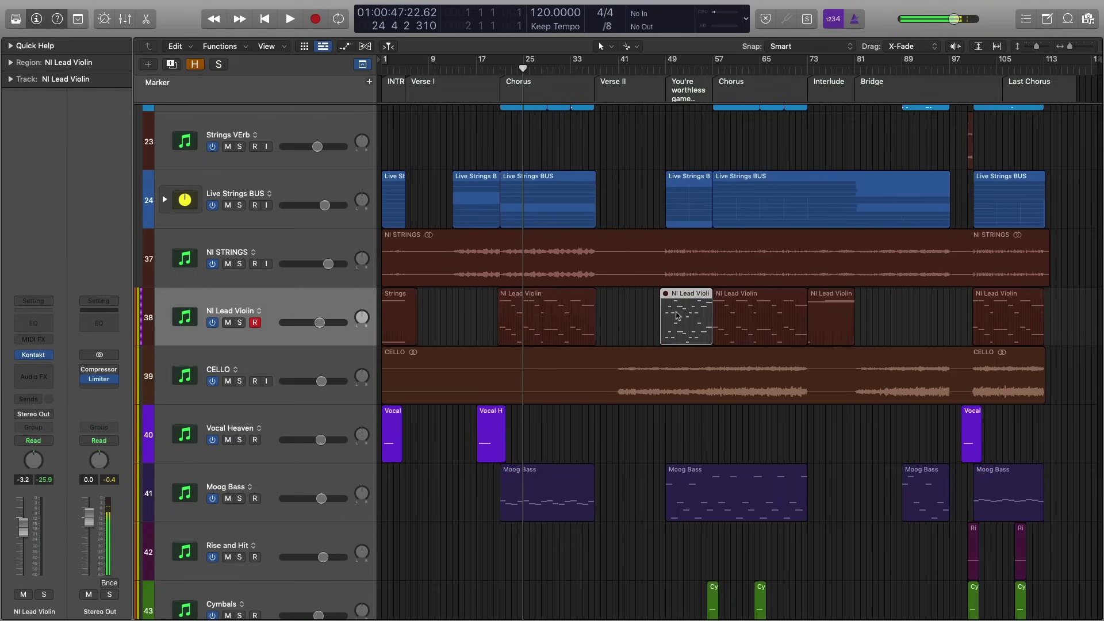
key(Delete)
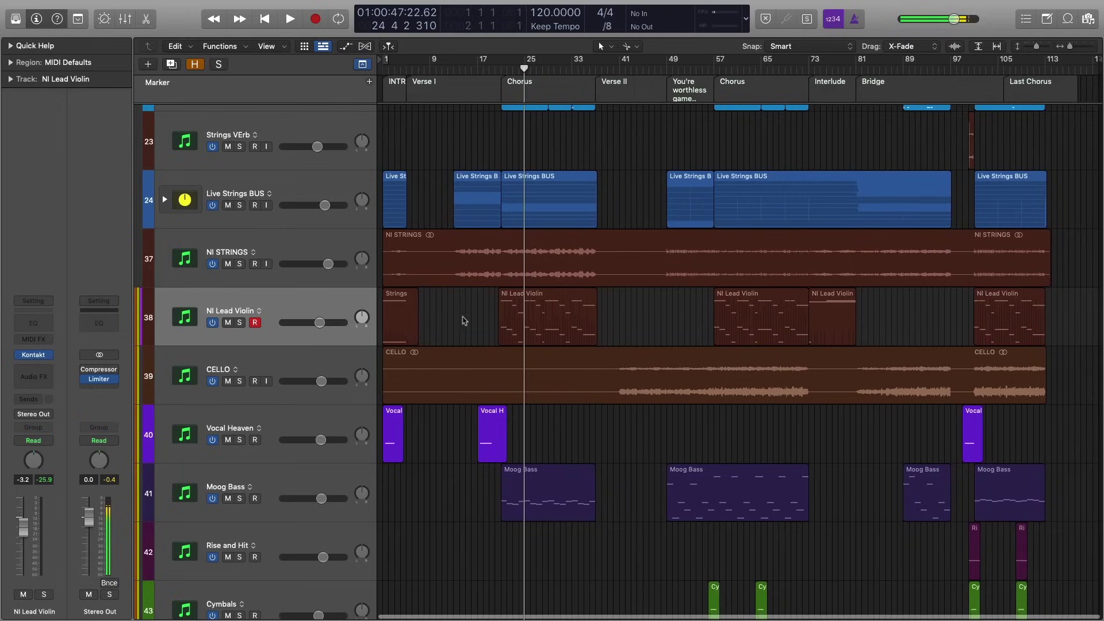
Bounce the NI Lead Violin track in place as NI LEAD STRINGS, replacing the track, with volume/pan automation included and Normalize set to Off
click(317, 308)
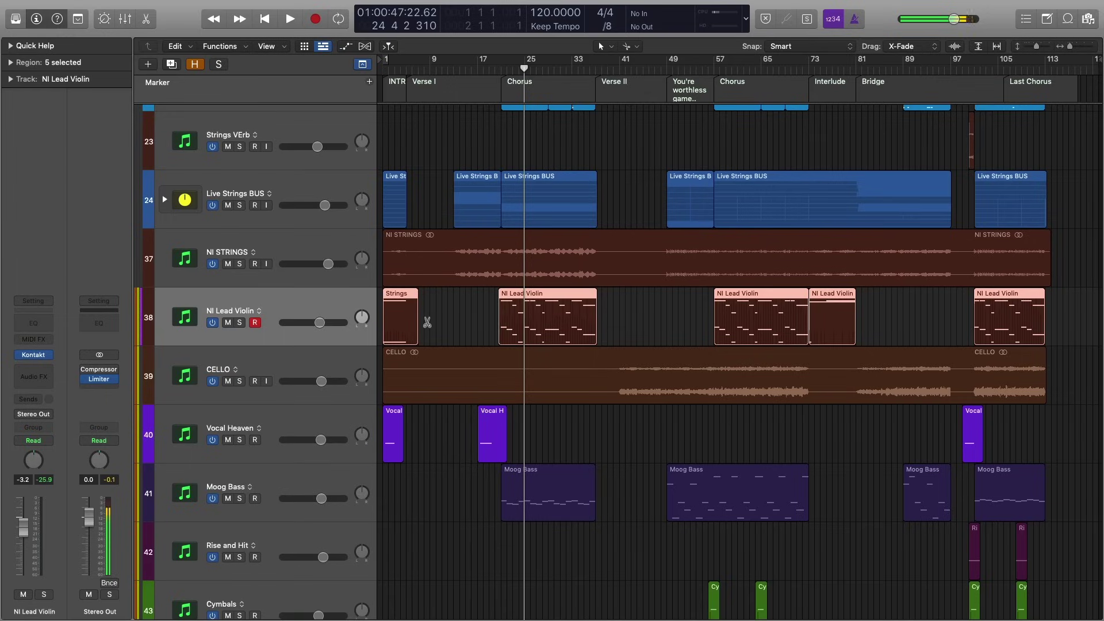
key(ctrl+b)
text(NI LEAD STRINGS)
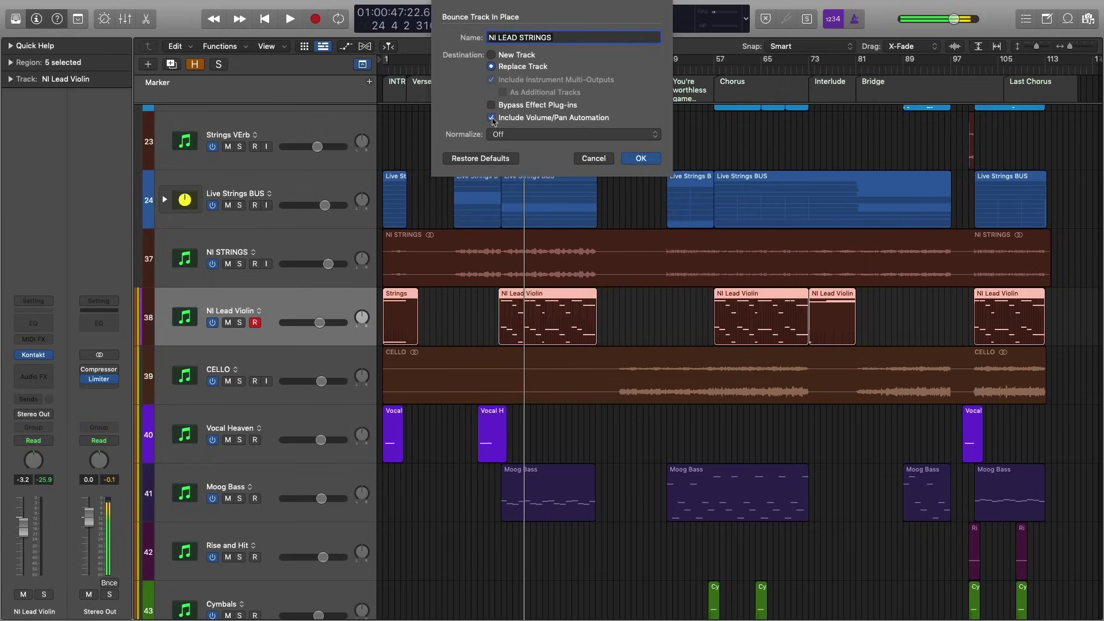
click(509, 136)
click(508, 138)
click(640, 158)
click(445, 470)
click(439, 314)
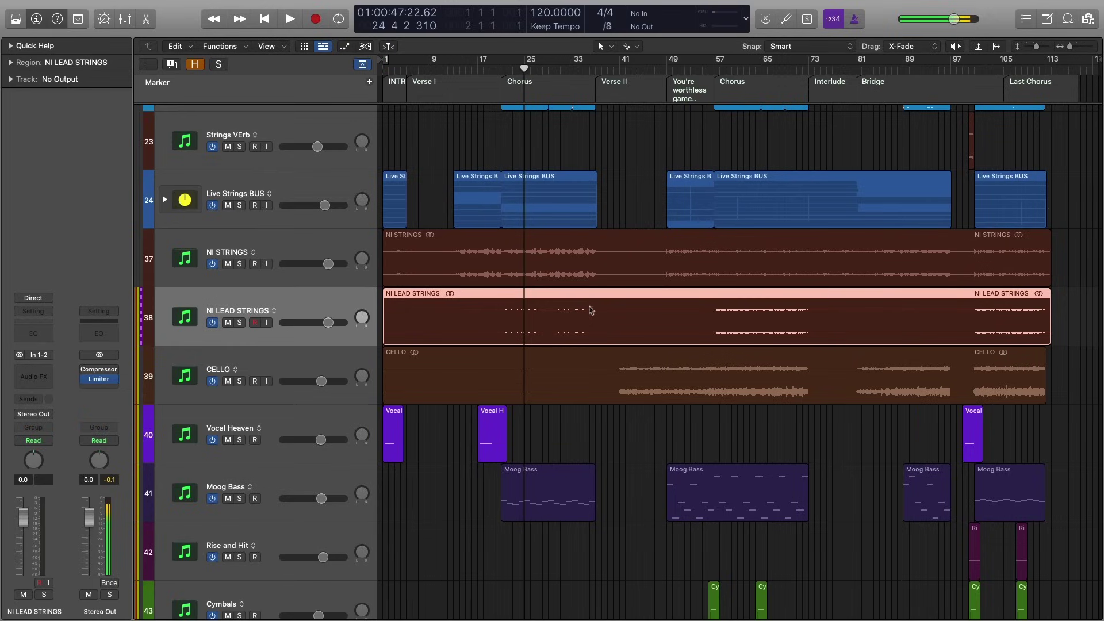
click(643, 465)
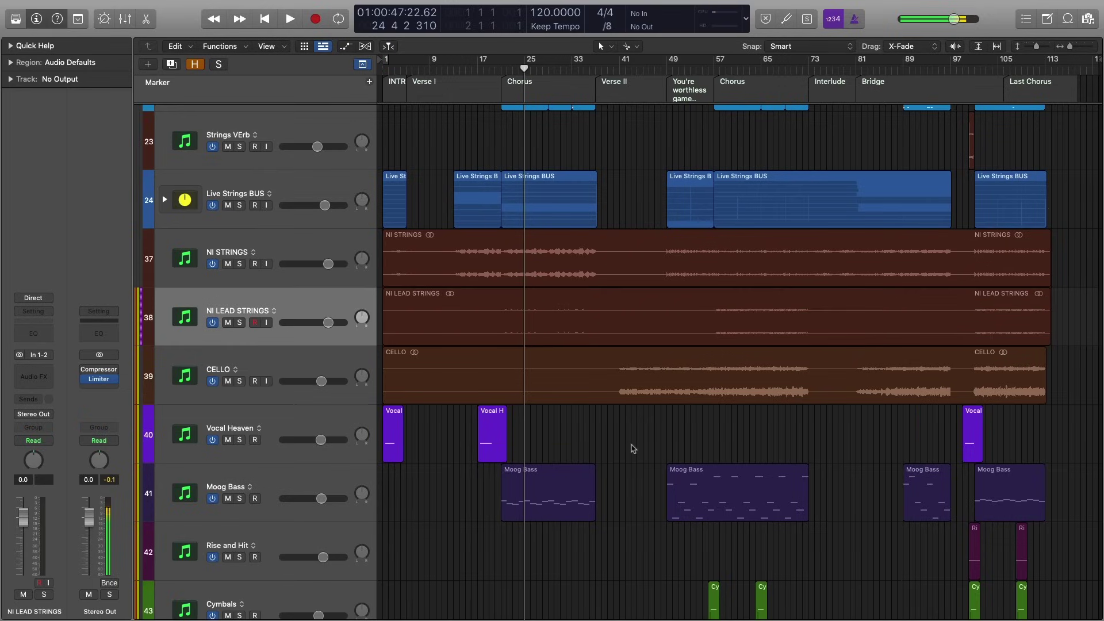
click(685, 340)
click(673, 374)
click(652, 334)
click(679, 430)
click(733, 469)
click(684, 426)
Open the project's metronome settings and raise the click's Tone almost to its maximum
right_click(861, 26)
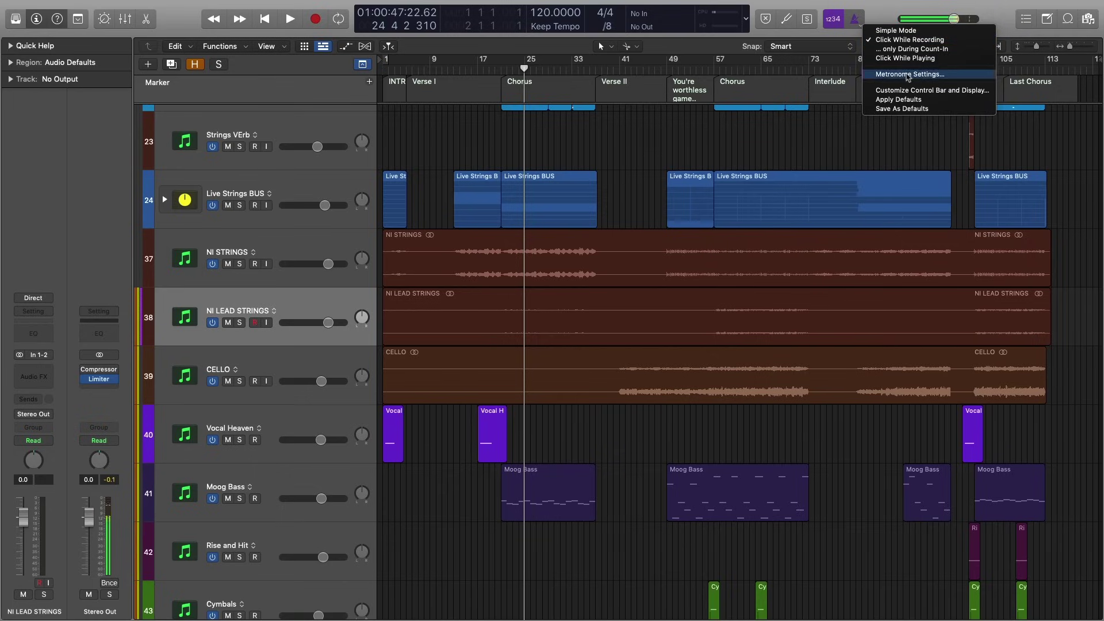
click(909, 74)
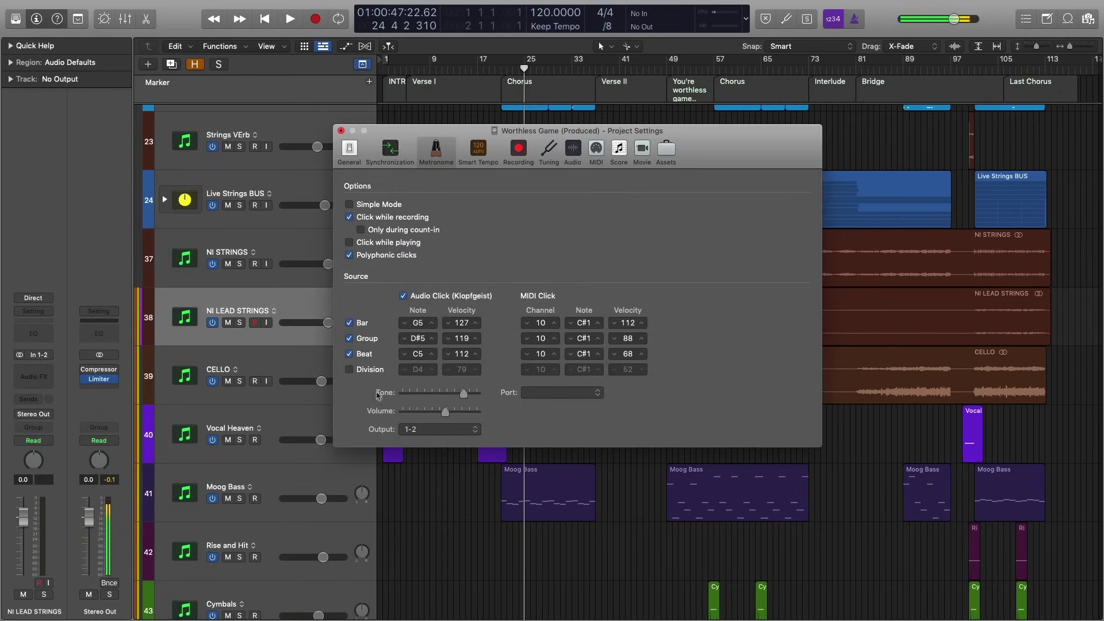
drag(463, 392, 477, 393)
Turn on the metronome click for playback and play the project from the start of Verse I at bar 5
key(space)
click(855, 19)
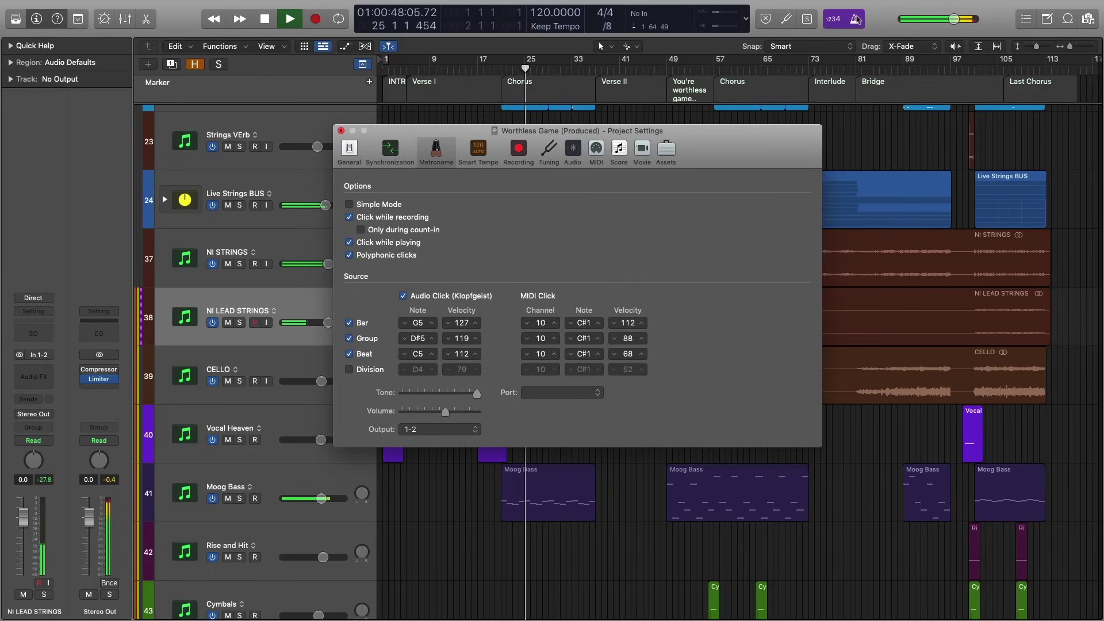
click(406, 69)
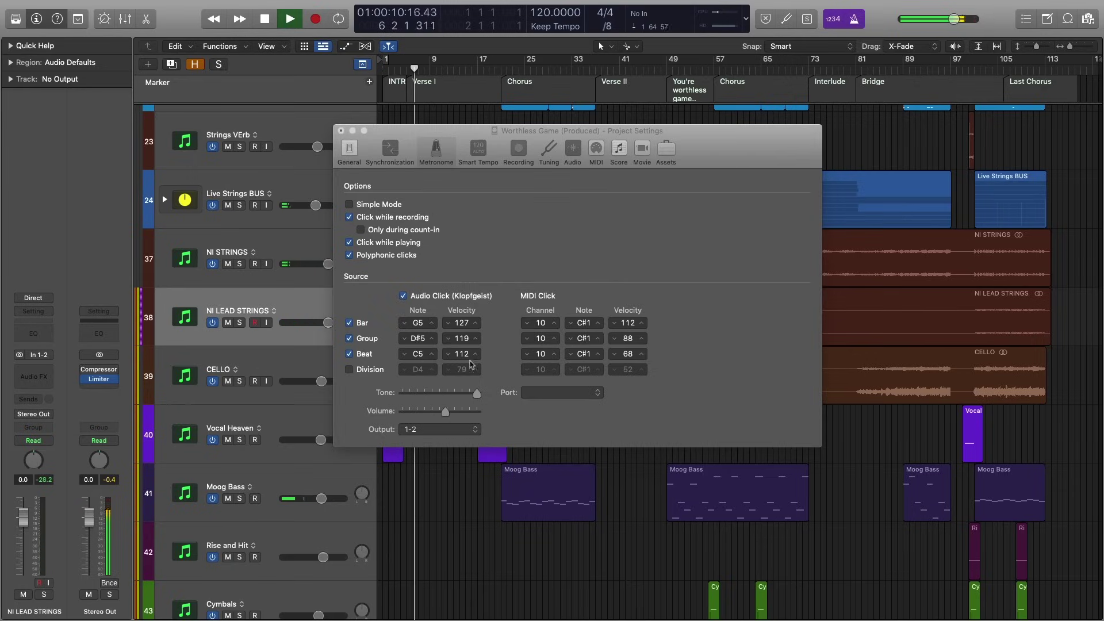
Audition different metronome Tone and Volume levels, leaving Tone about three-quarters up and Volume near the middle
click(477, 392)
drag(476, 393, 447, 395)
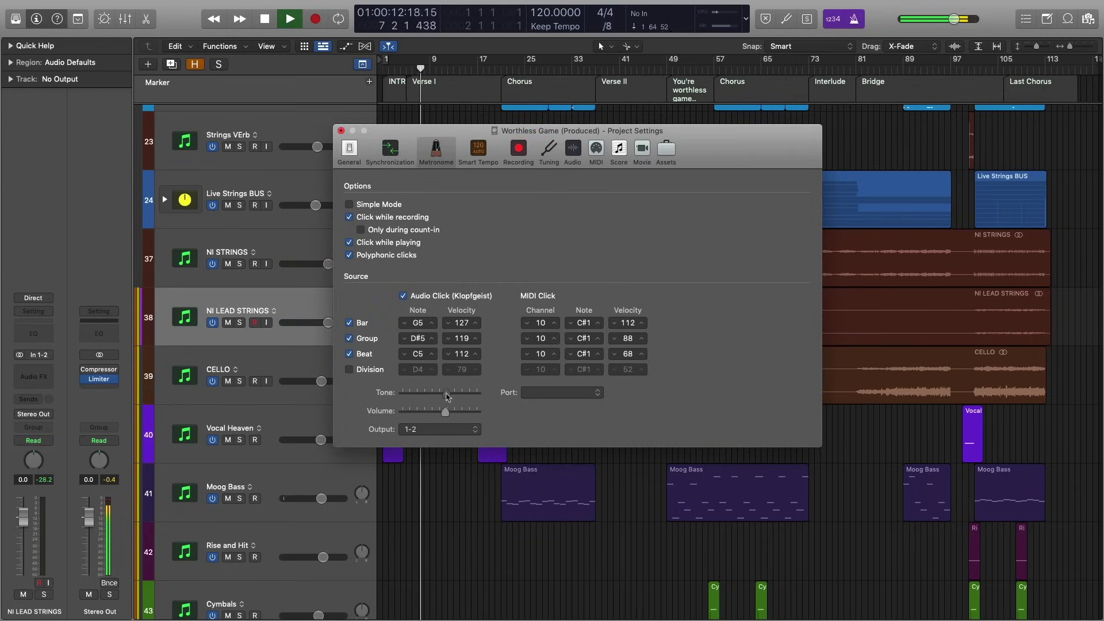
drag(447, 413, 466, 393)
click(460, 393)
key(space)
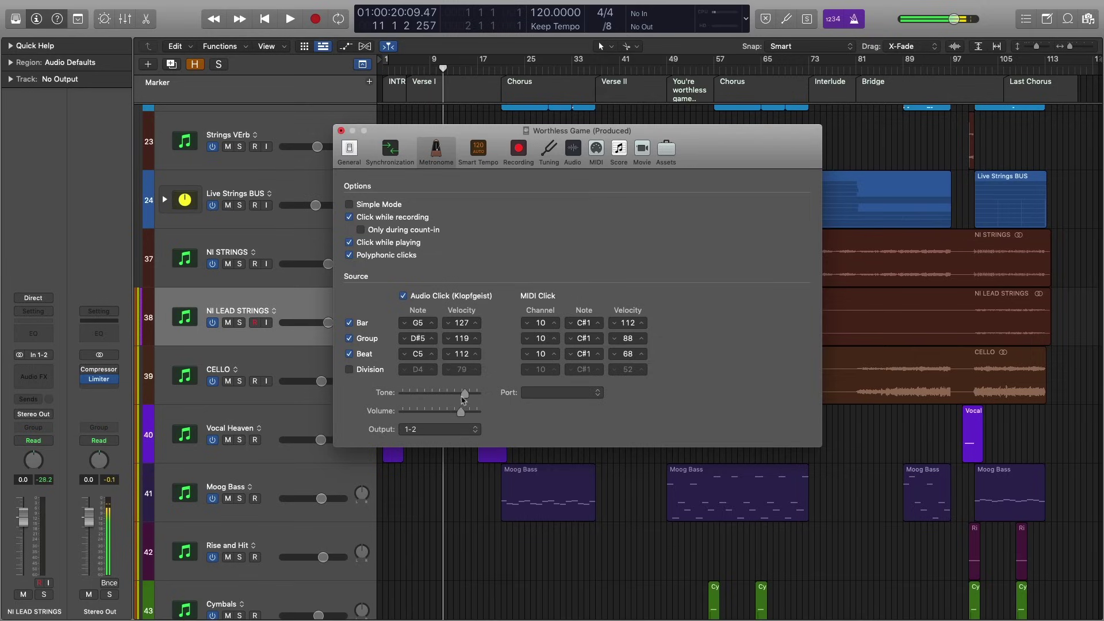
drag(460, 412, 444, 416)
Enable the metronome's Division click and play the project to hear it
click(349, 369)
key(space)
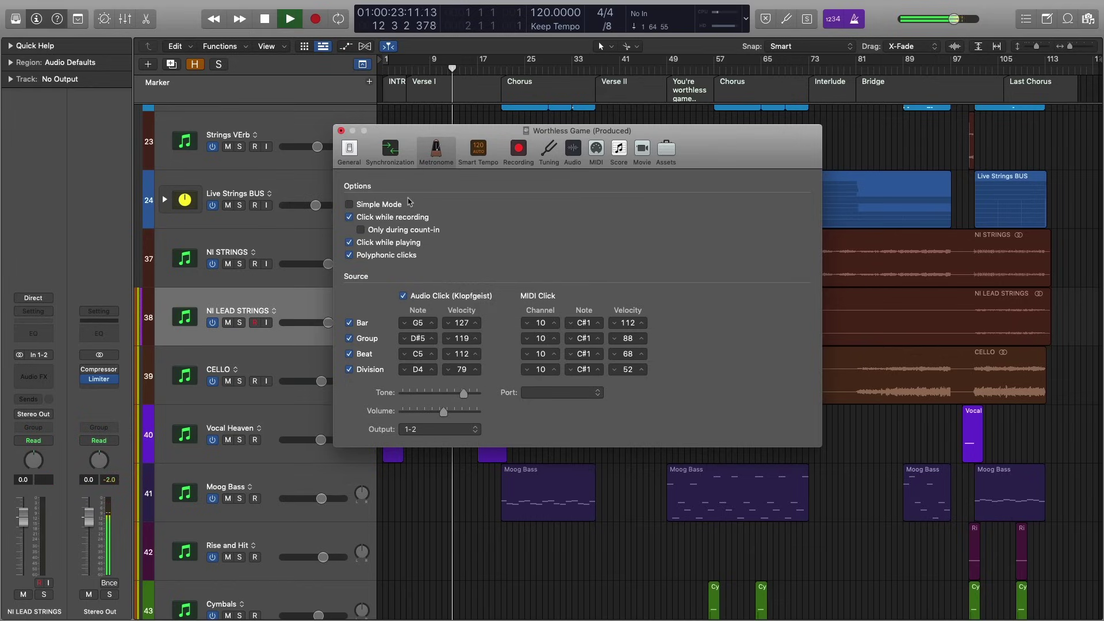
key(space)
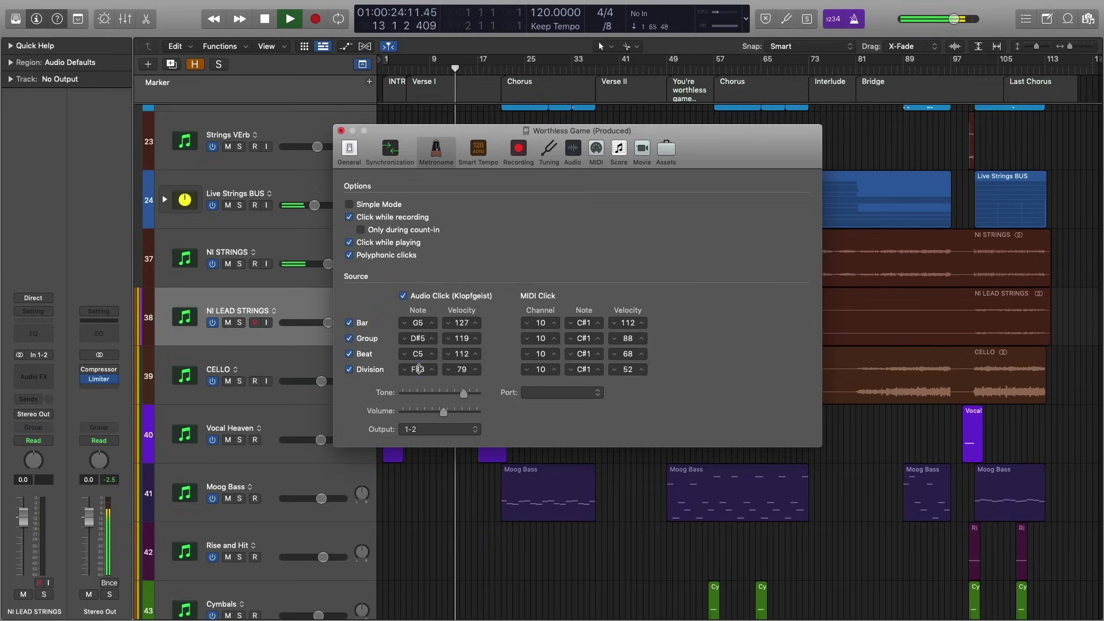
Set the Division click's velocity to 72 and disable the Division click
drag(462, 369, 462, 374)
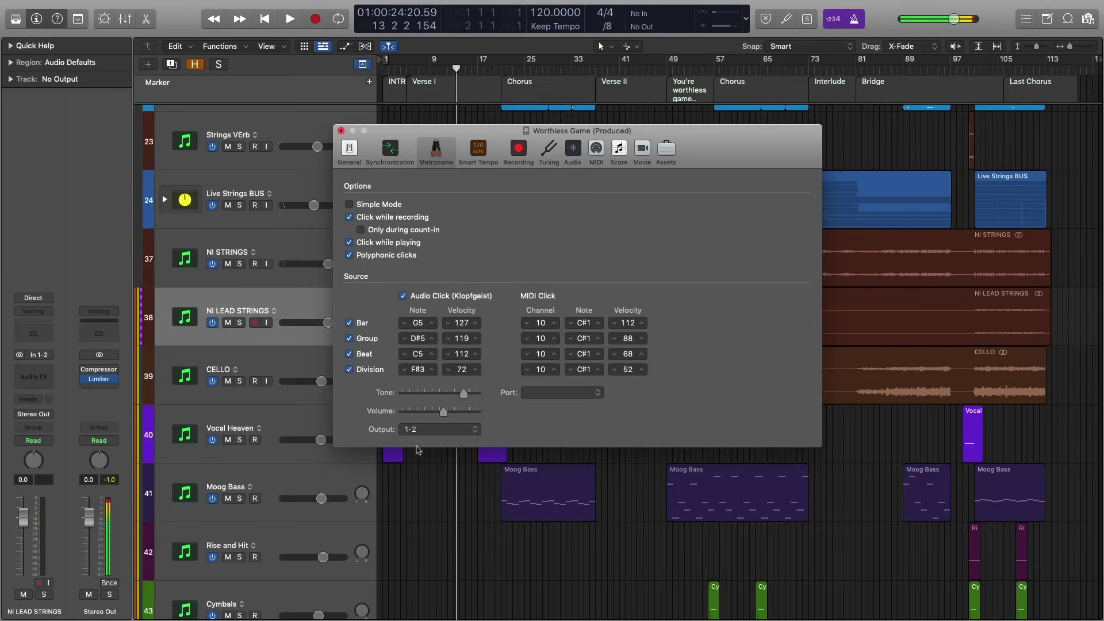
click(349, 369)
Lower the metronome Tone to about two-thirds, close the settings and turn the metronome off
drag(463, 392, 454, 393)
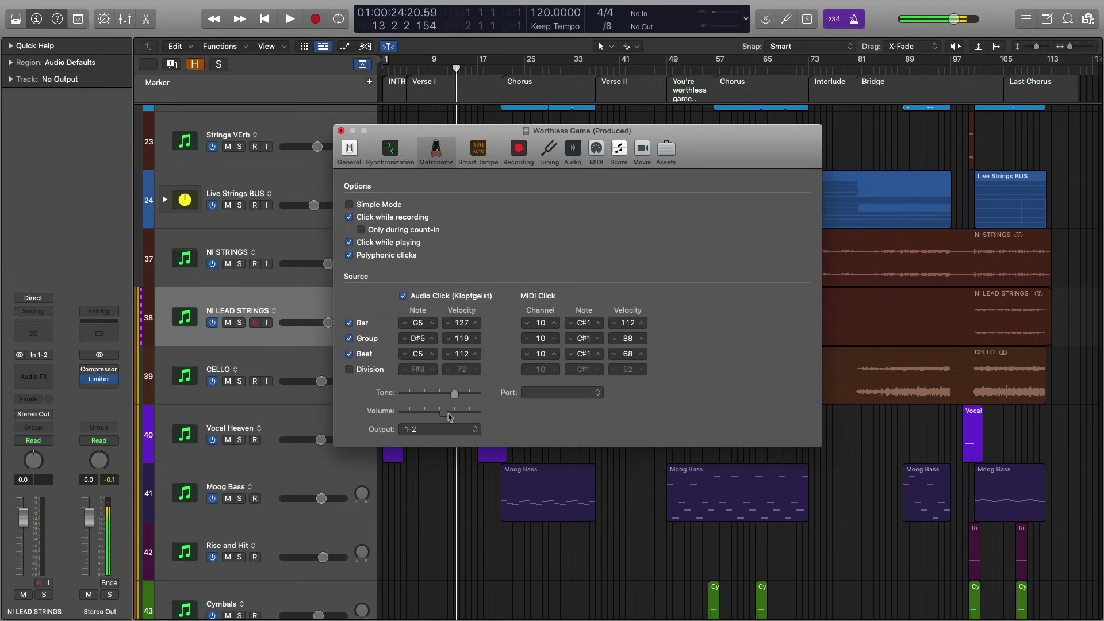
click(341, 131)
click(855, 20)
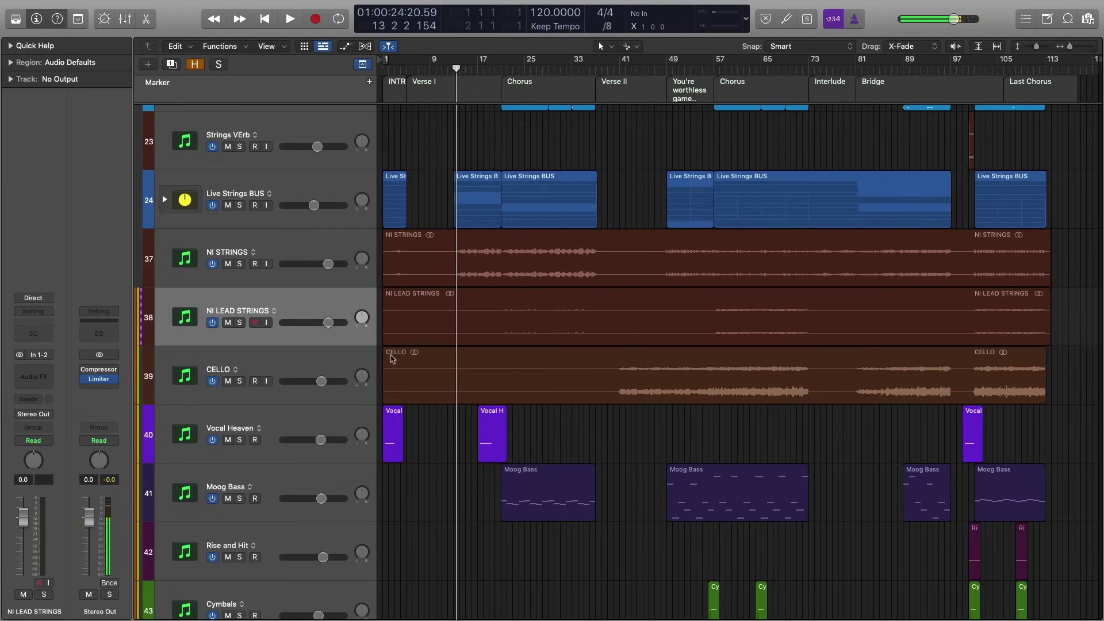
Reset the Hammered Dulcimer track's volume to its default, and bring it back to -8.4 dB
scroll(435, 360, up, 5)
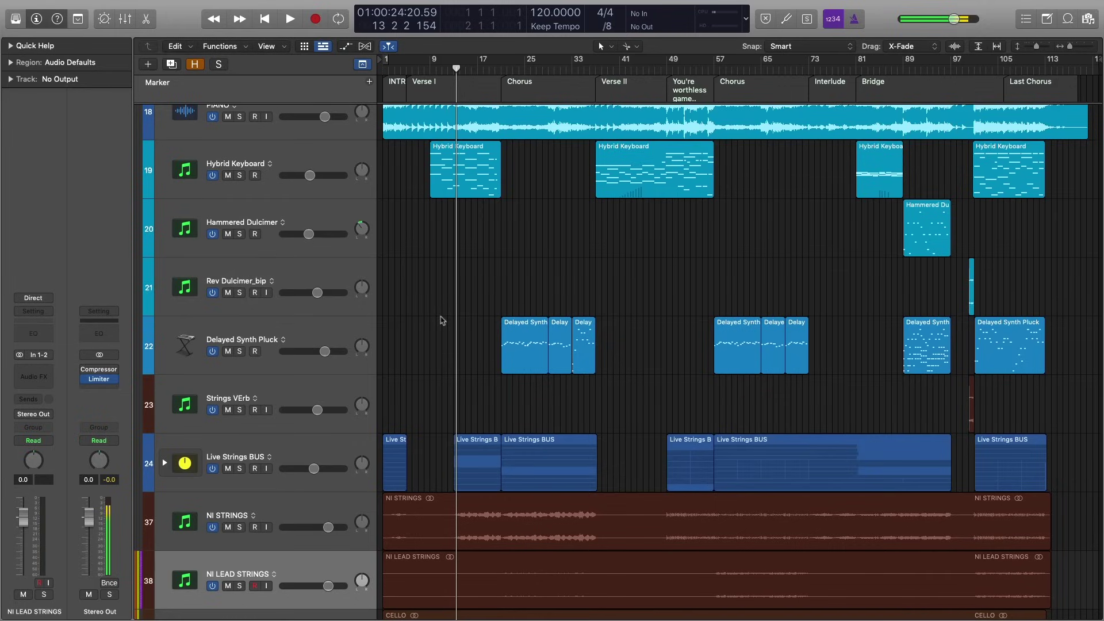
click(309, 234)
alt+click(337, 235)
drag(329, 234, 310, 234)
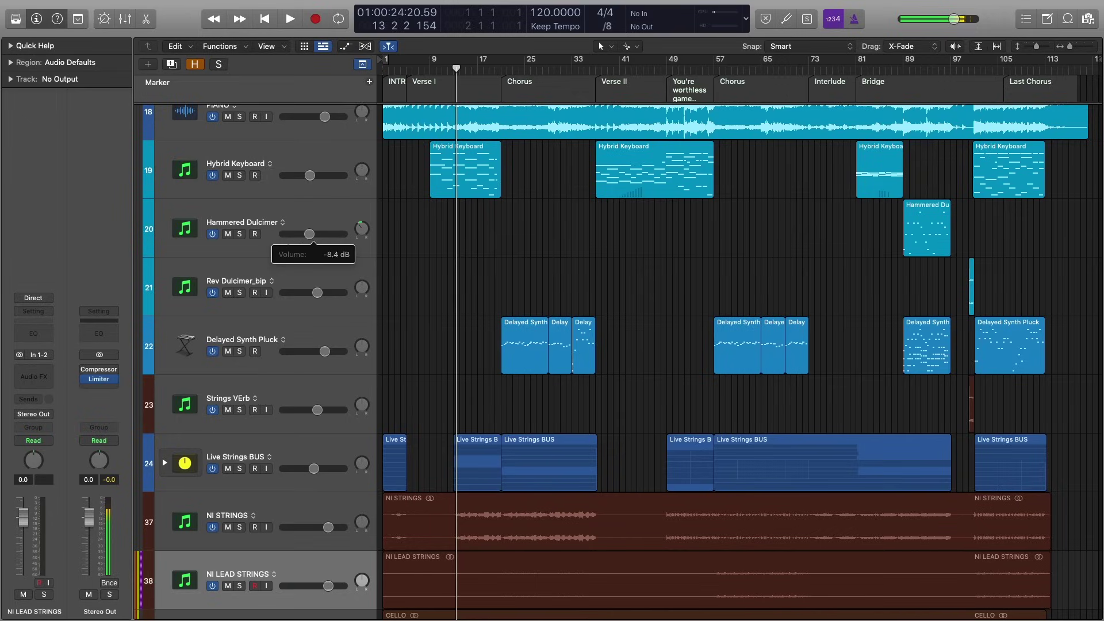
Try a far-left pan on the Hammered Dulcimer track and settle its pan at -31
scroll(322, 235, down, 1)
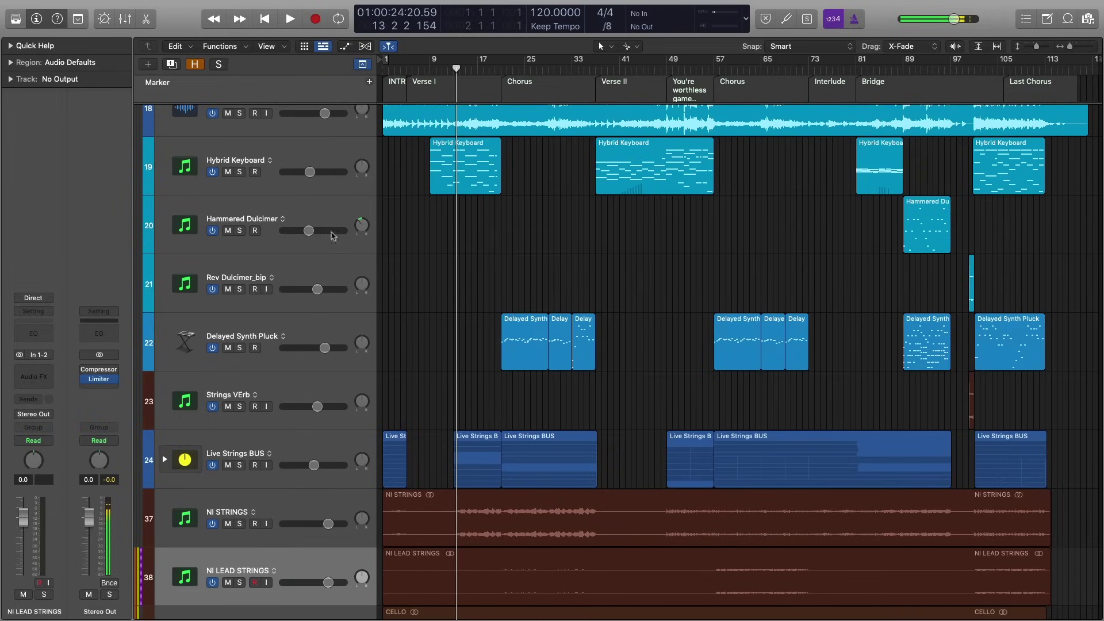
drag(363, 228, 365, 253)
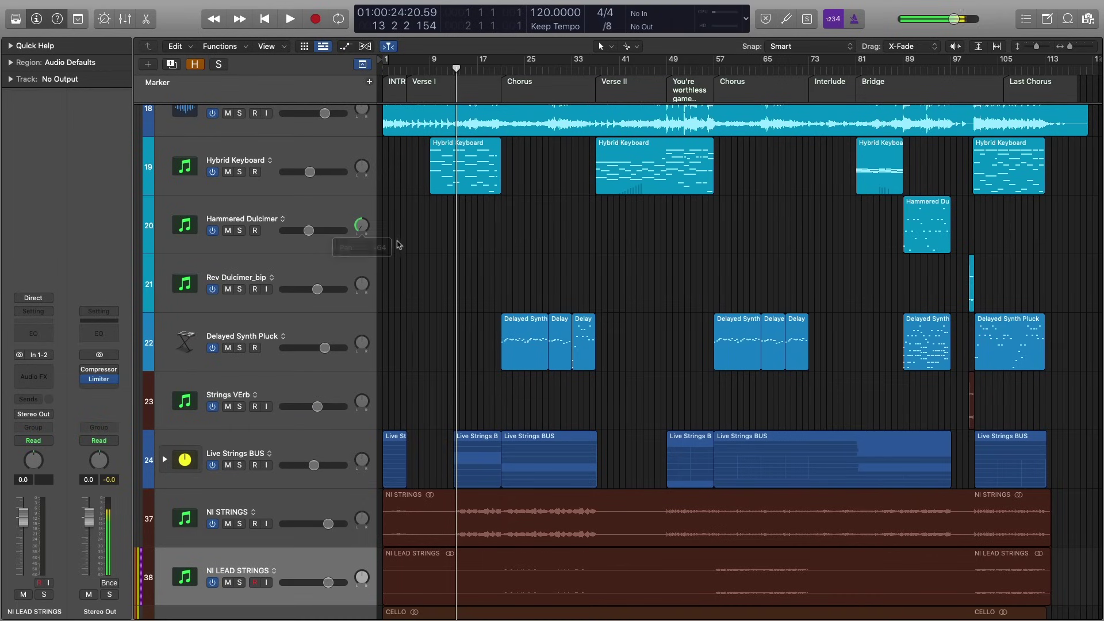
mouse_move(363, 226)
mouse_down()
mouse_move(363, 214)
mouse_move(363, 224)
mouse_up()
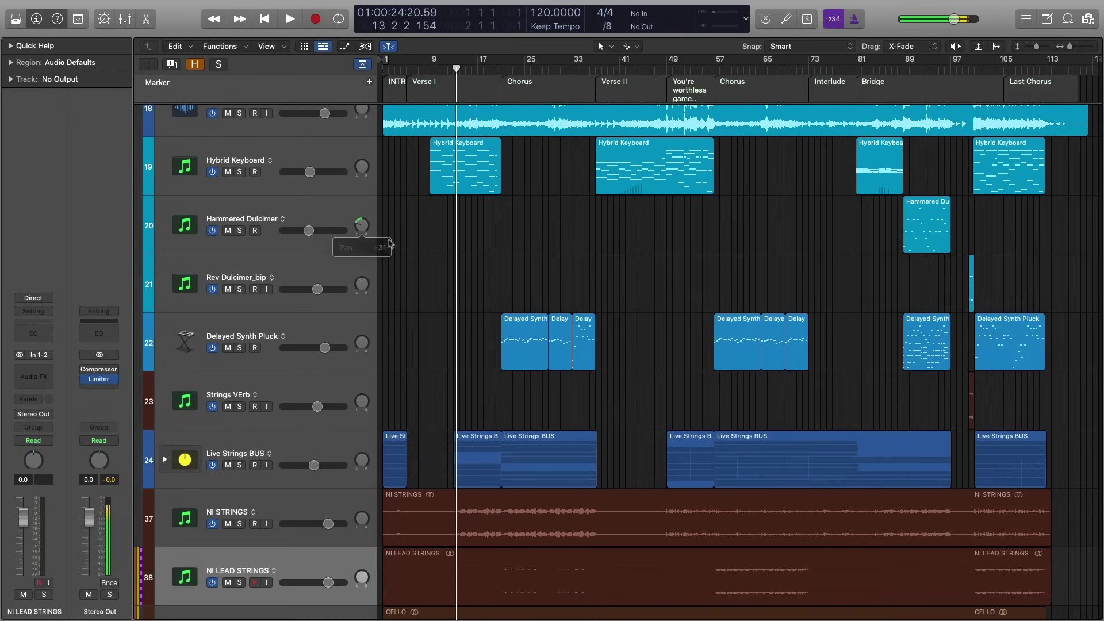
Add a Channel EQ to the NI LEAD STRINGS track, pull the high shelf to 665 Hz and reset its gain to 0.0 dB
click(48, 339)
drag(924, 314, 707, 385)
alt+click(907, 435)
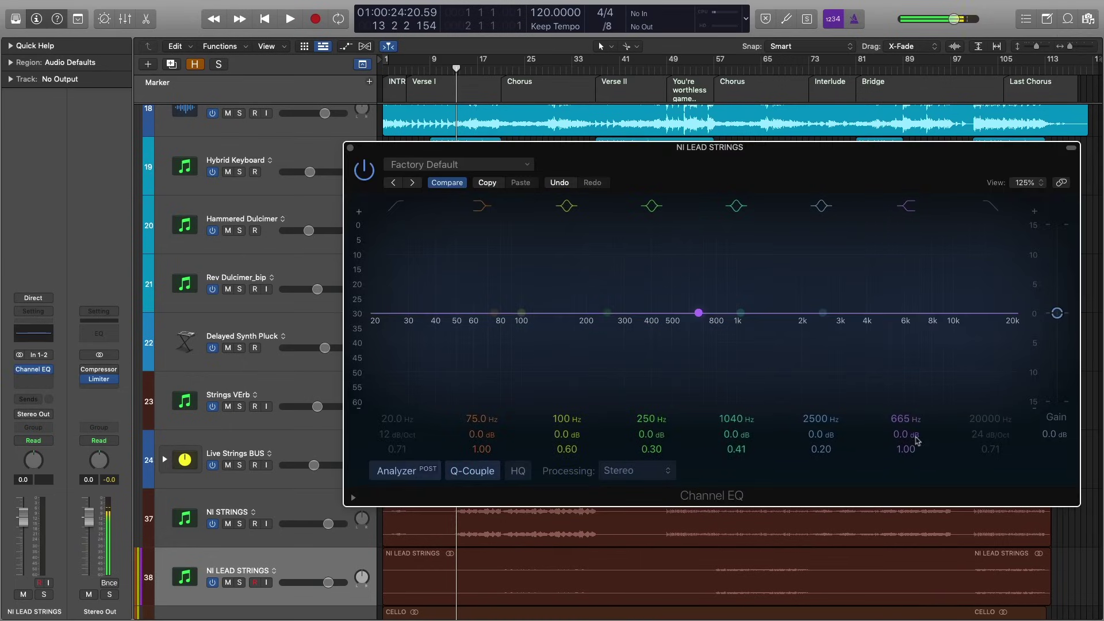
Lower the gains of the 665 Hz, 2500 Hz and 75 Hz EQ bands in turn, resetting each to 0.0 dB
drag(907, 436, 906, 488)
alt+click(904, 435)
drag(819, 435, 820, 478)
alt+click(822, 434)
drag(482, 435, 482, 486)
alt+click(482, 434)
Close the Channel EQ and remove it from the NI LEAD STRINGS track
click(350, 148)
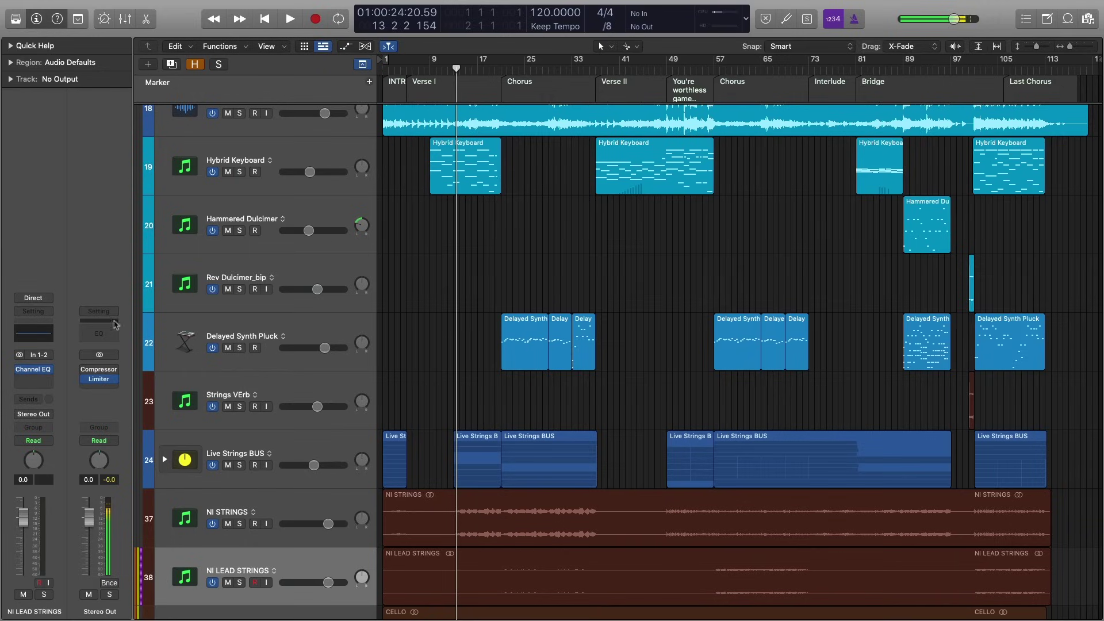
click(50, 373)
click(75, 389)
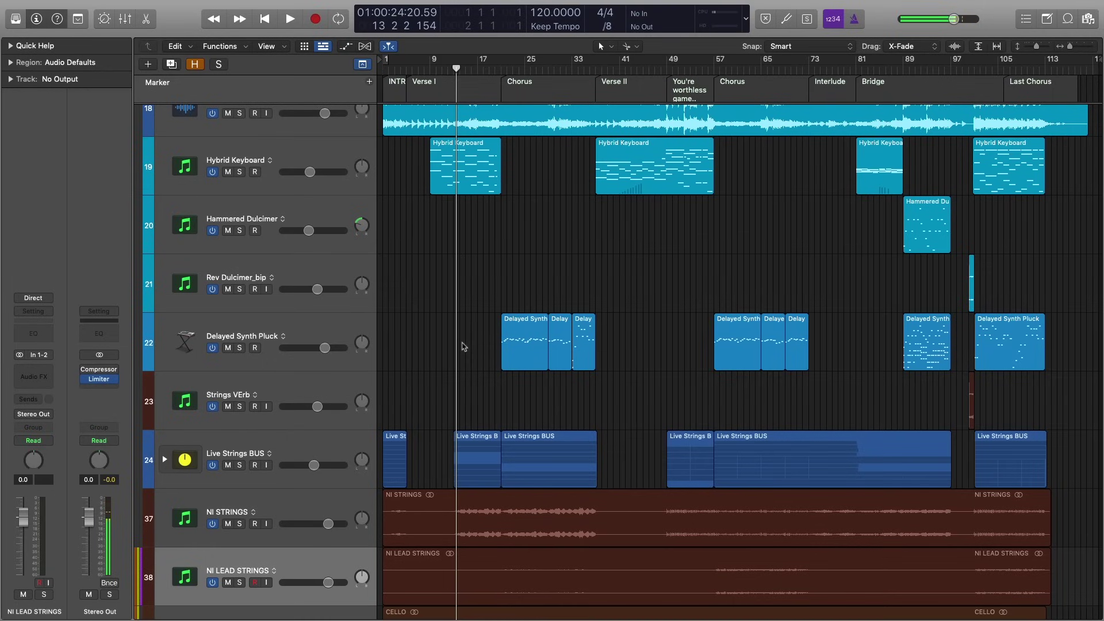
Examine the output routing options of the Produced Vox Logic track, leaving it on Stereo Output
click(451, 316)
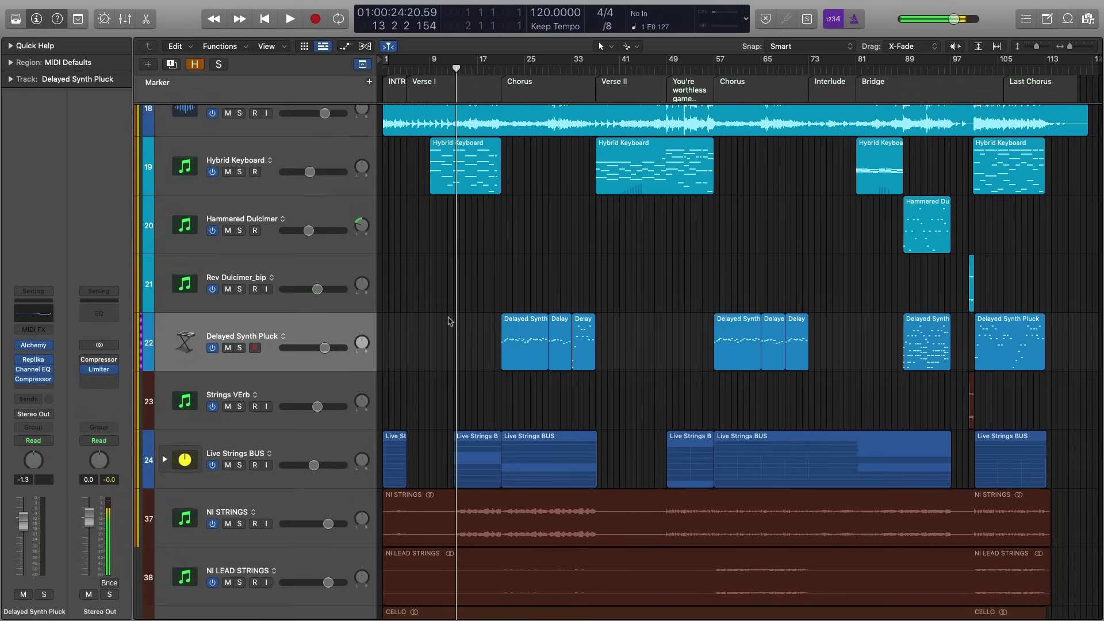
scroll(450, 320, up, 5)
scroll(452, 320, up, 4)
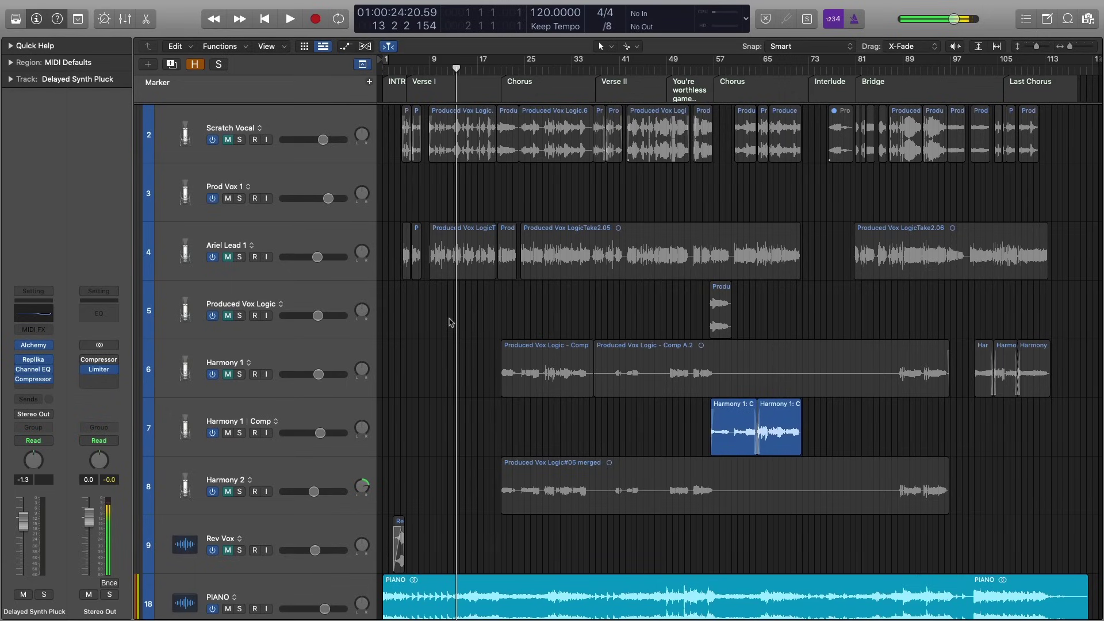
click(348, 292)
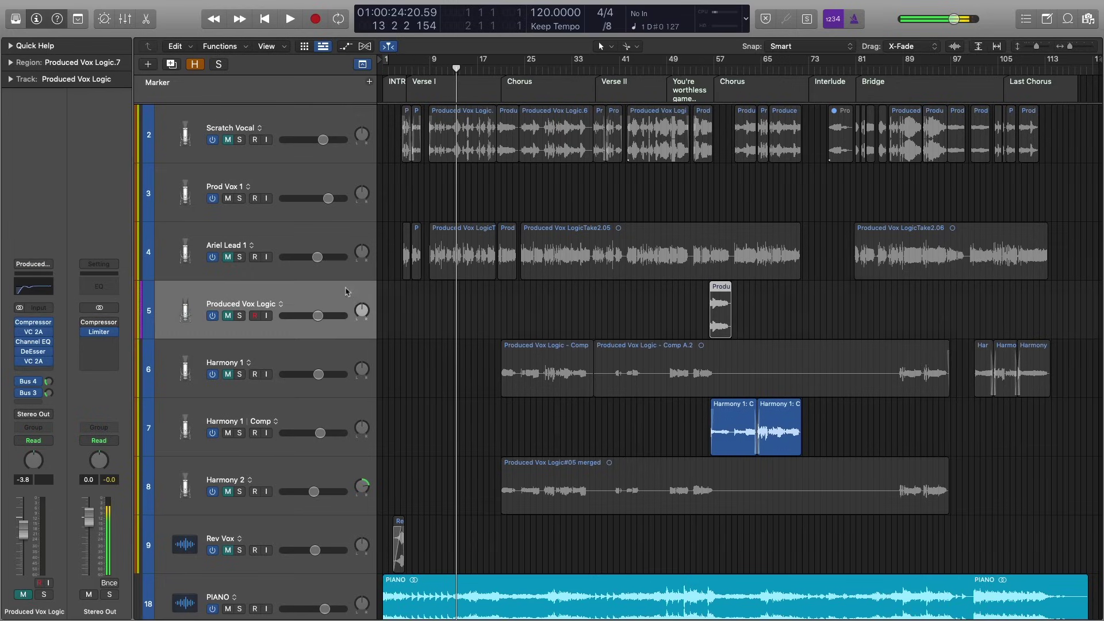
click(446, 332)
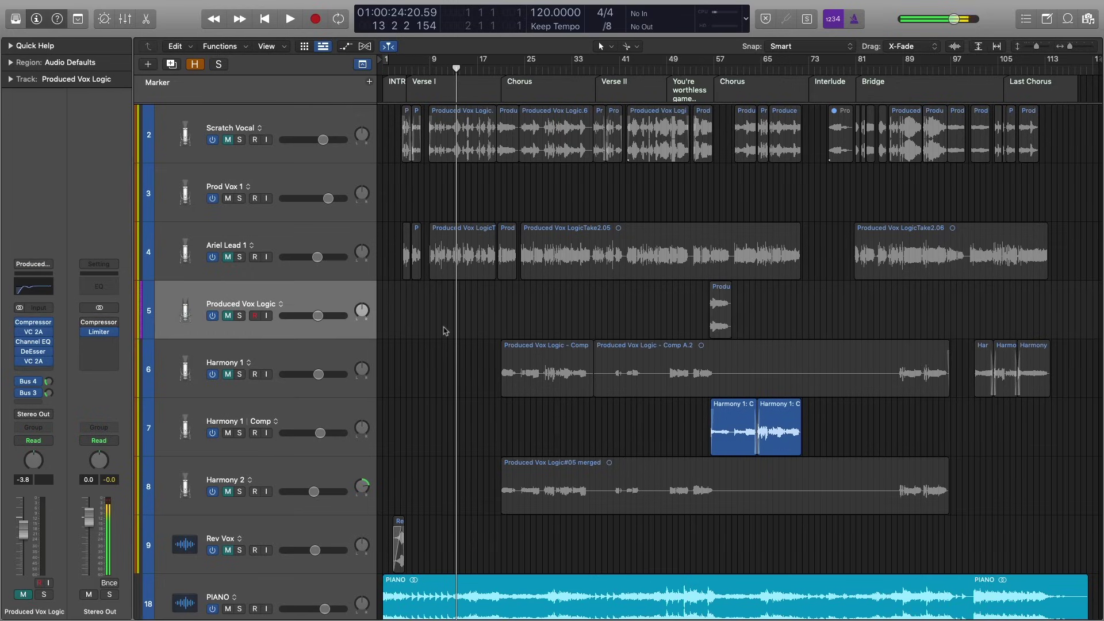
click(323, 302)
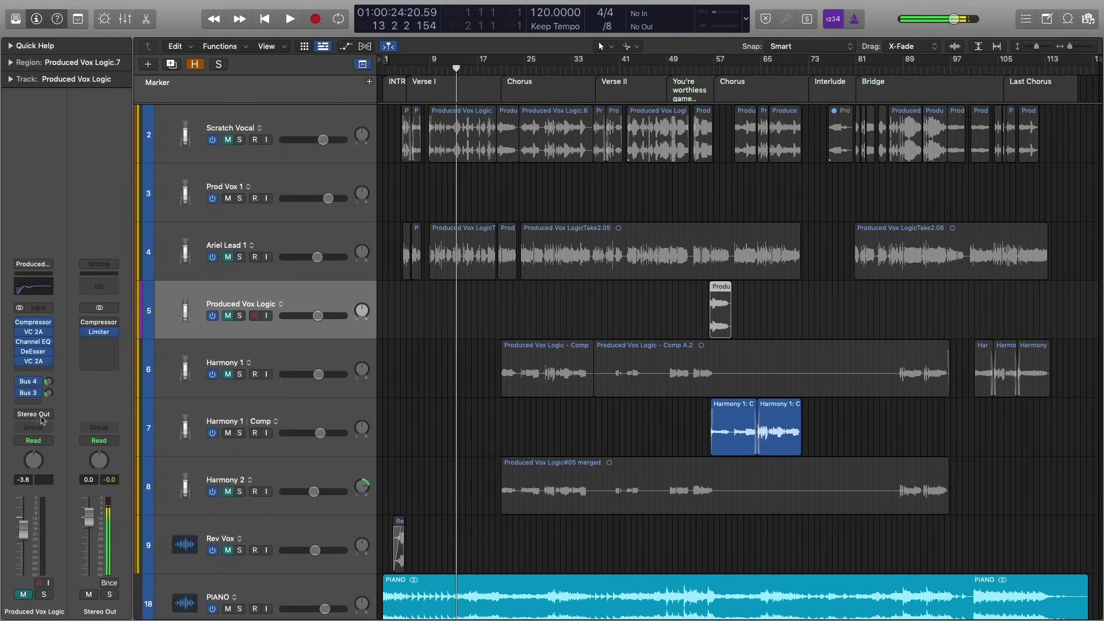
click(43, 419)
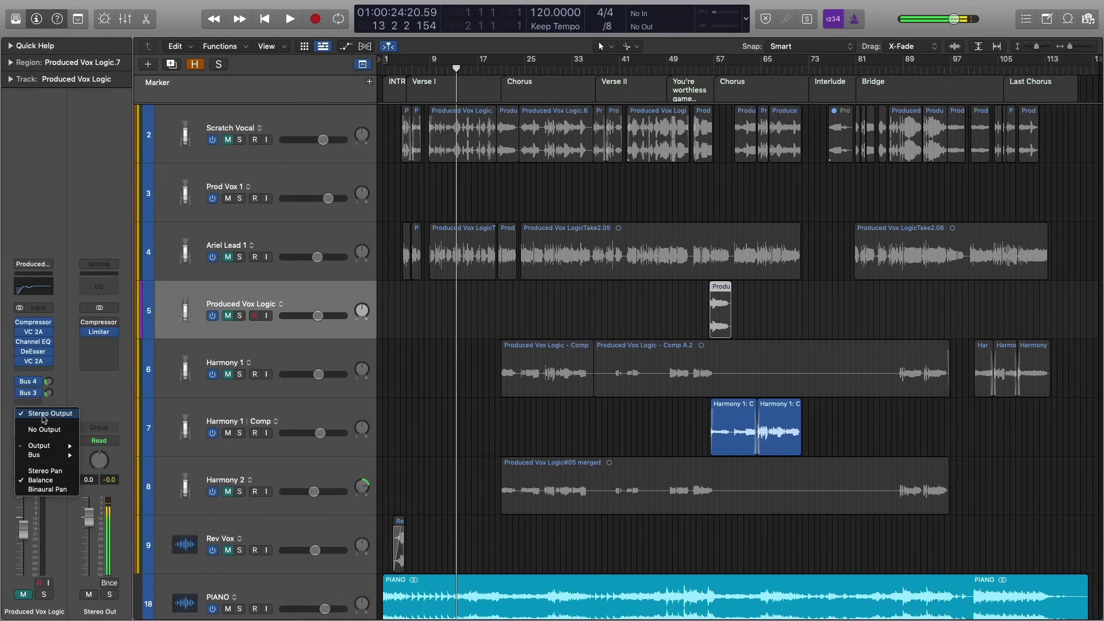
click(43, 419)
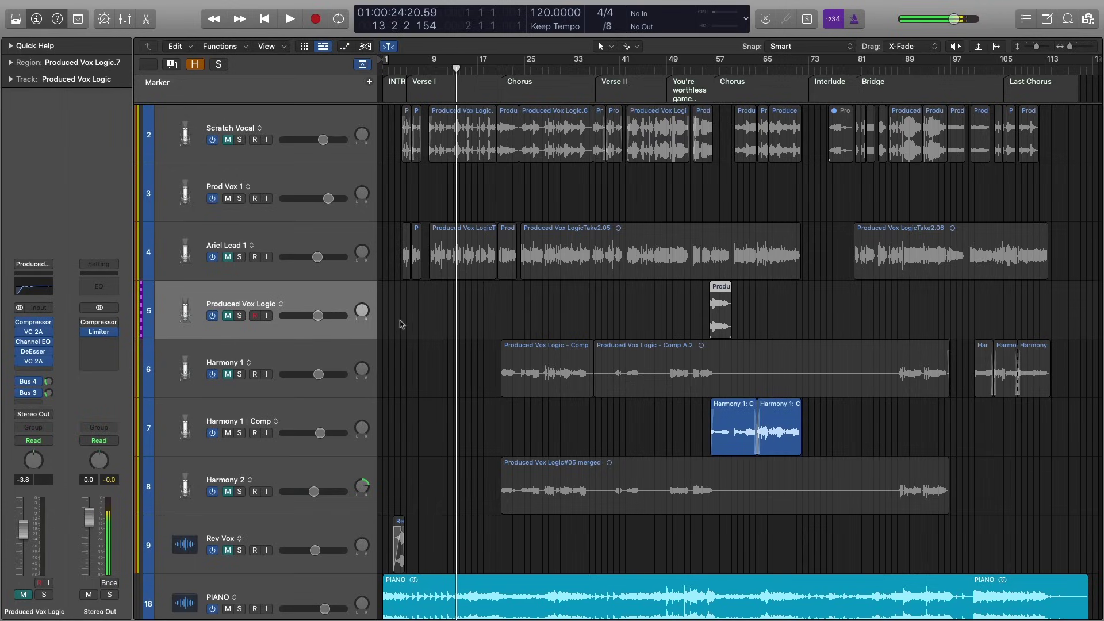
Move through the vocal tracks to the Harmony 1 Comp track, mute it and deselect its regions
click(315, 213)
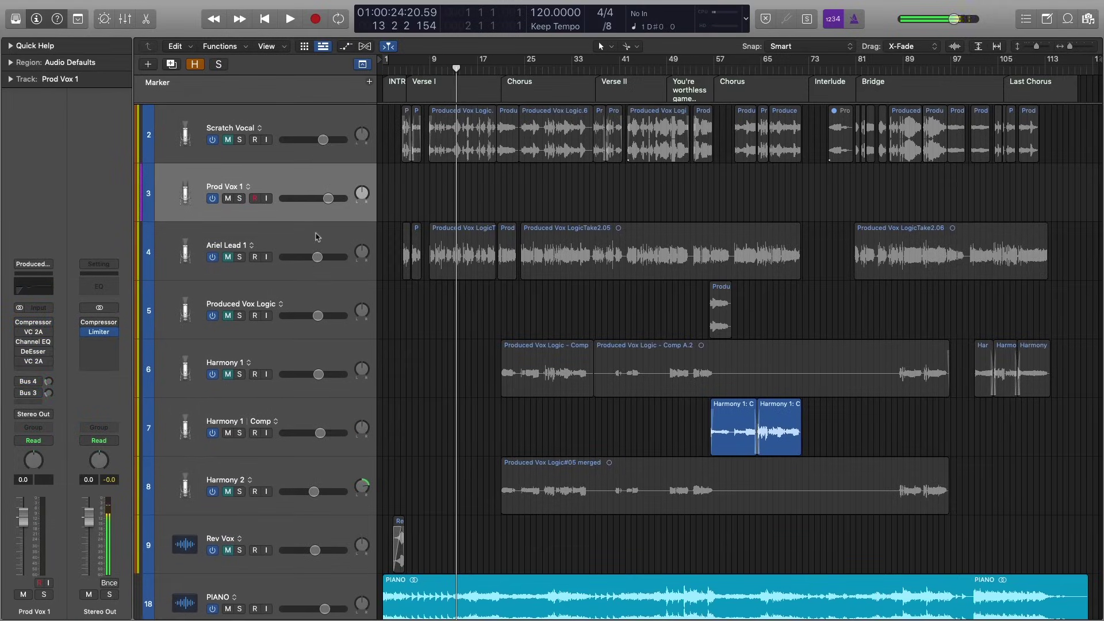
key(Down)
key(Down)
key(Down)
key(Down)
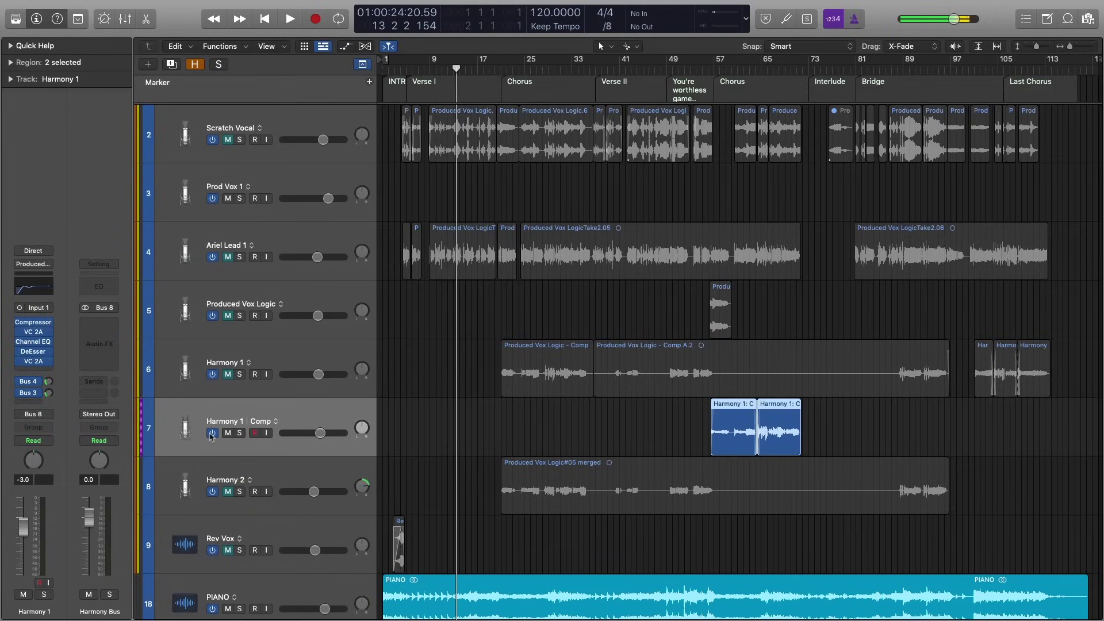
click(229, 433)
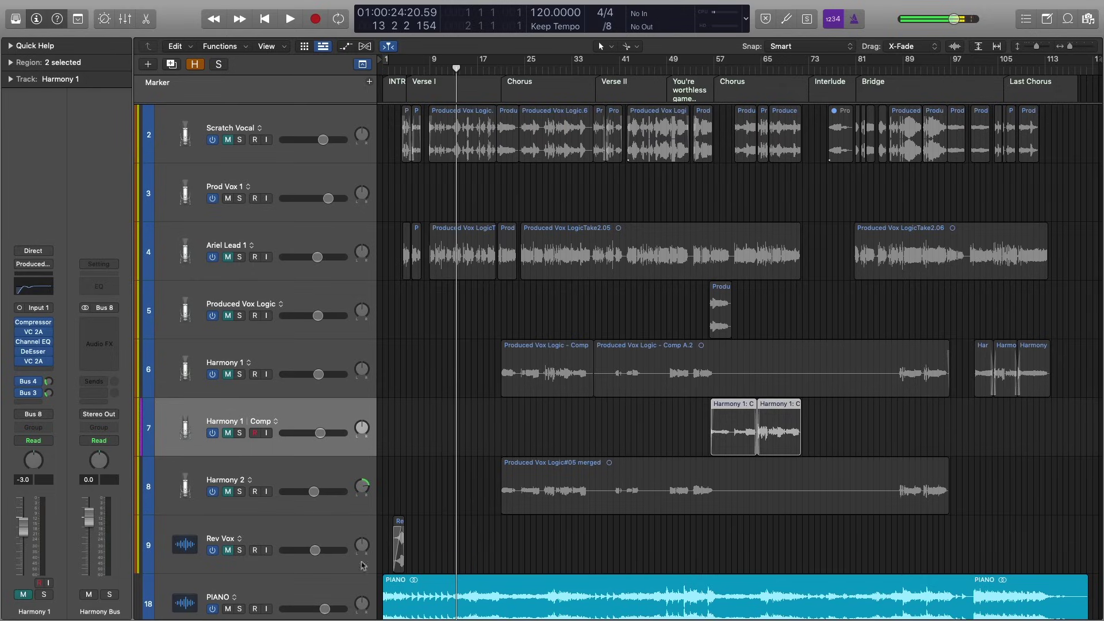
click(446, 353)
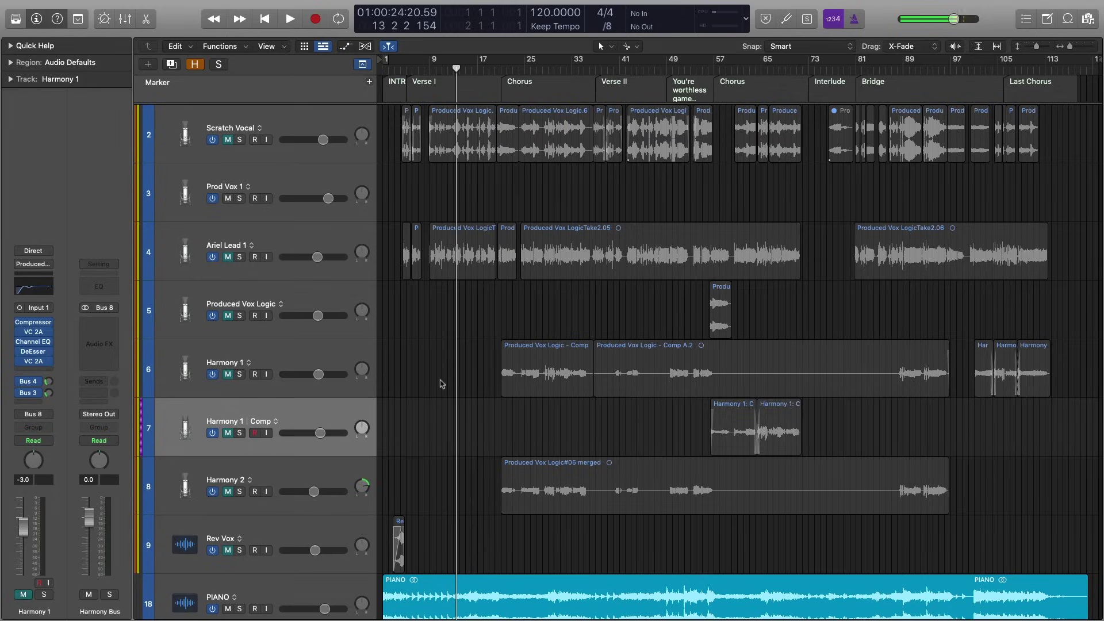
Step through the vocal tracks from Harmony 2 up to Prod Vox 1 to review their channel strips
click(327, 477)
key(Up)
key(Up)
key(Up)
key(Up)
key(Up)
key(Down)
key(Down)
key(Up)
key(Up)
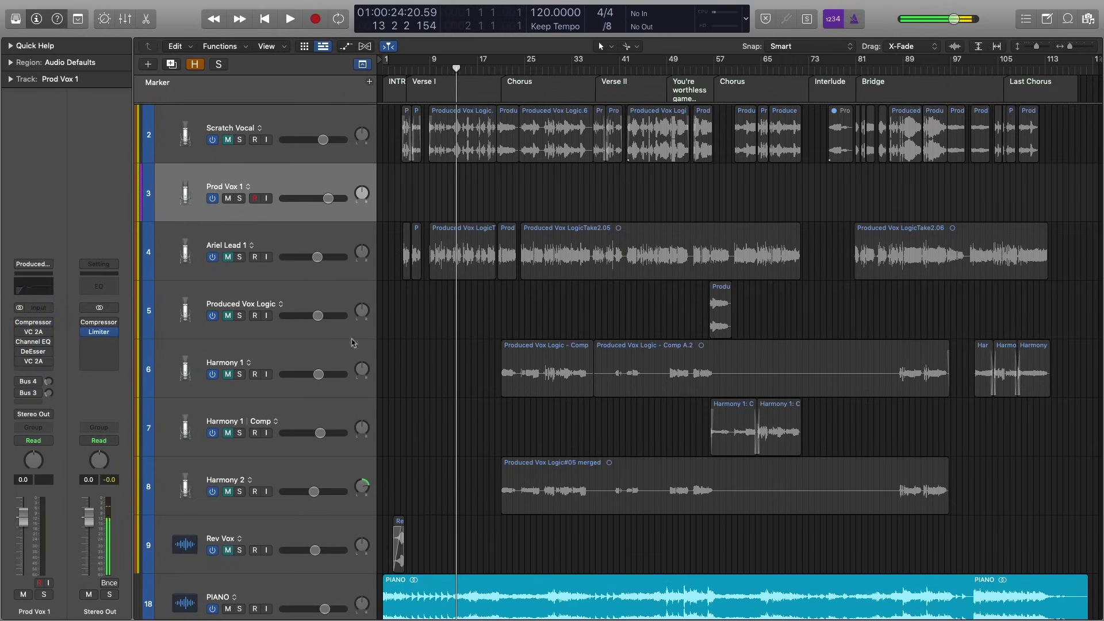
Route the output of the lead vocal on track 4 to Bus 9
click(332, 253)
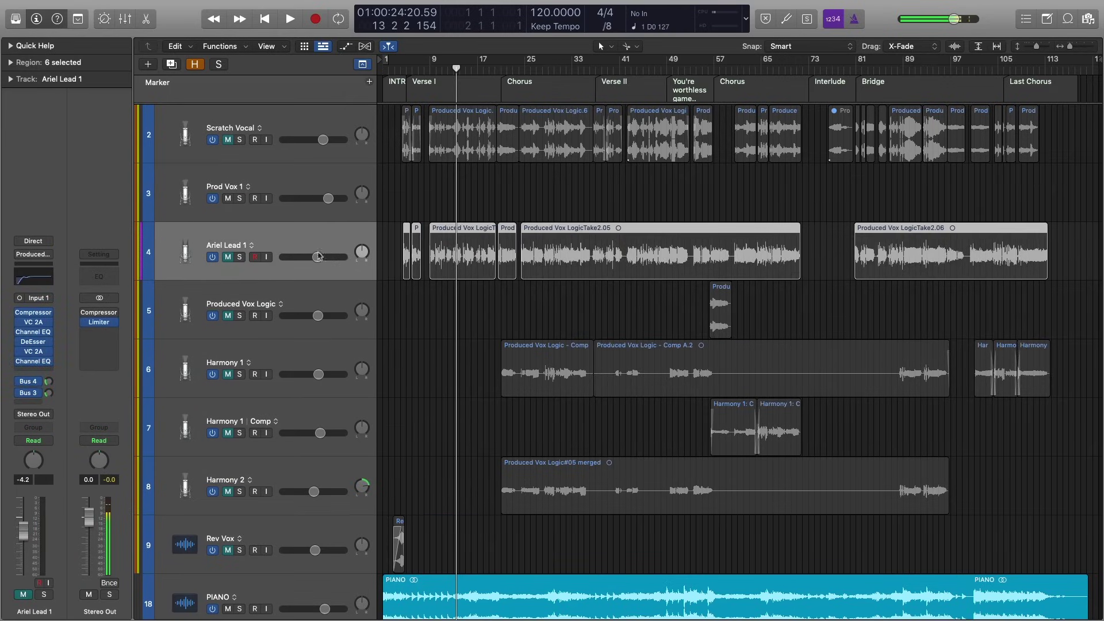
click(50, 419)
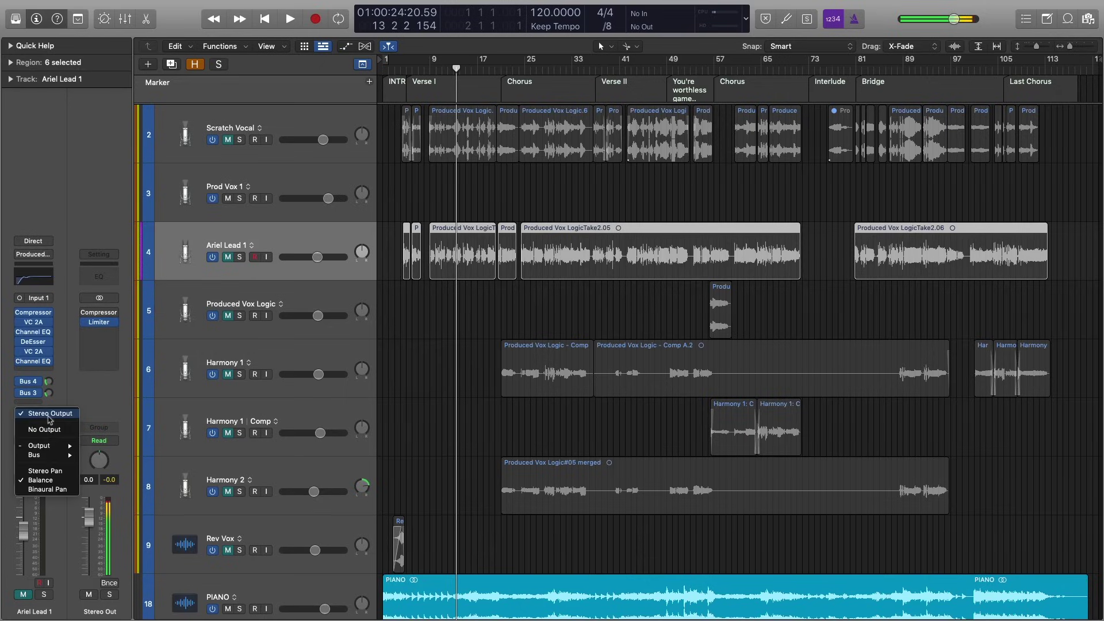
mouse_move(49, 460)
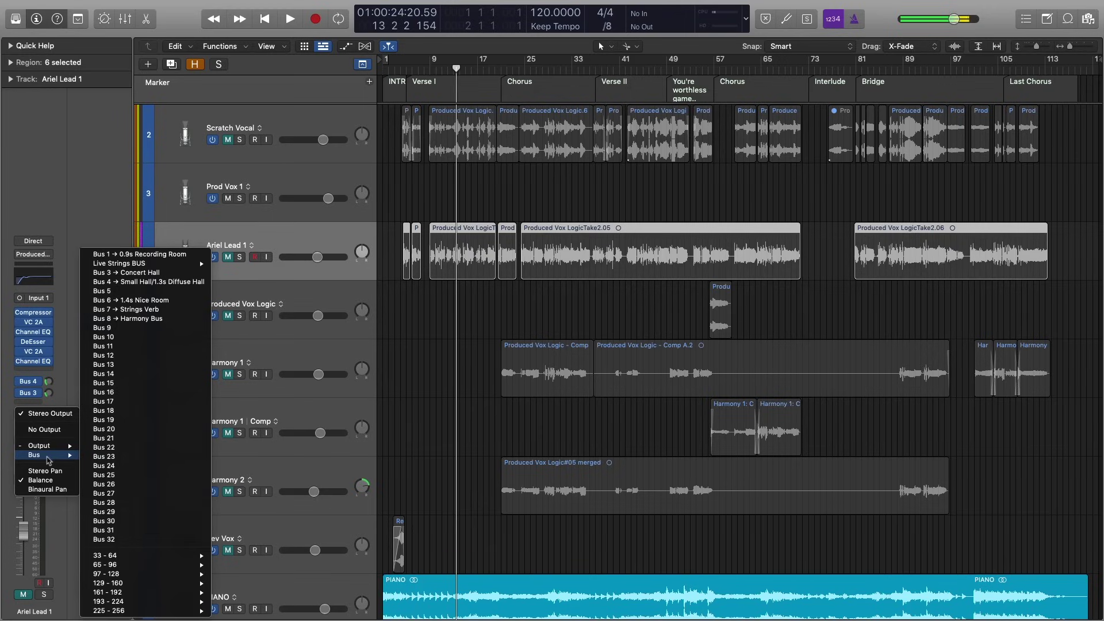
click(108, 328)
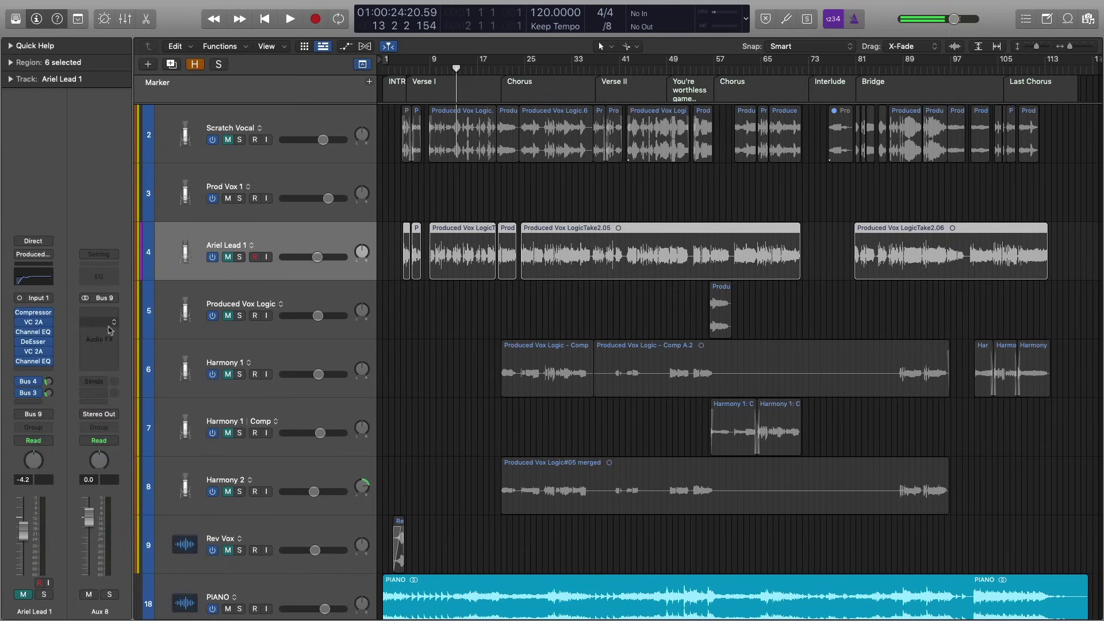
Show the mixer, rename the Bus 9 aux channel as Vocal Bus, and hide the mixer
key(x)
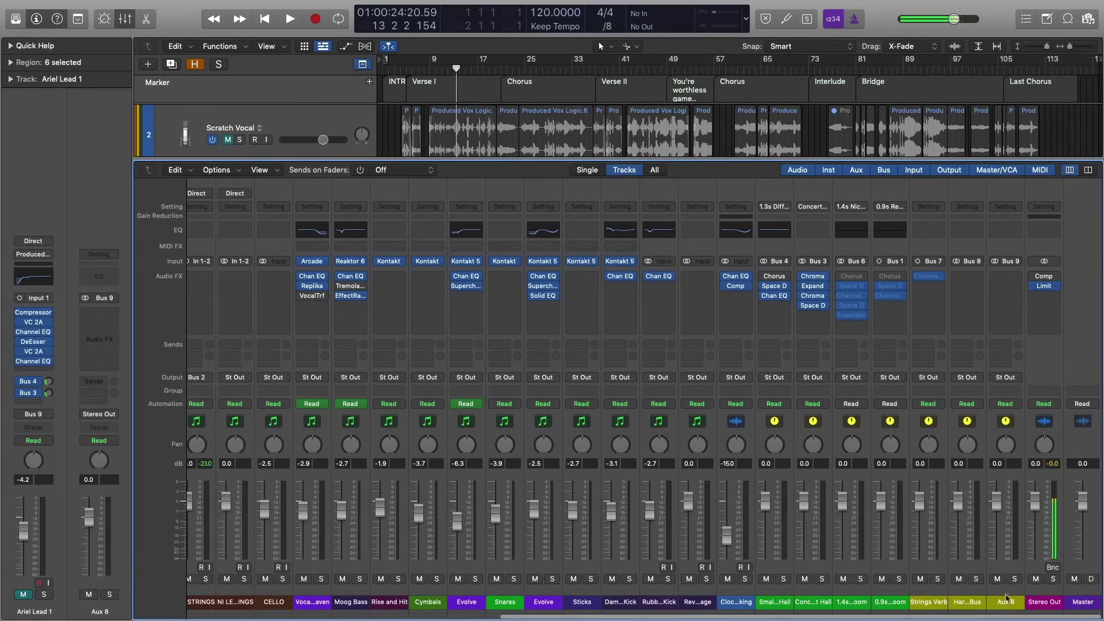
double_click(1001, 602)
text(Vocal)
key(BackSpace)
text(al Bus)
key(Return)
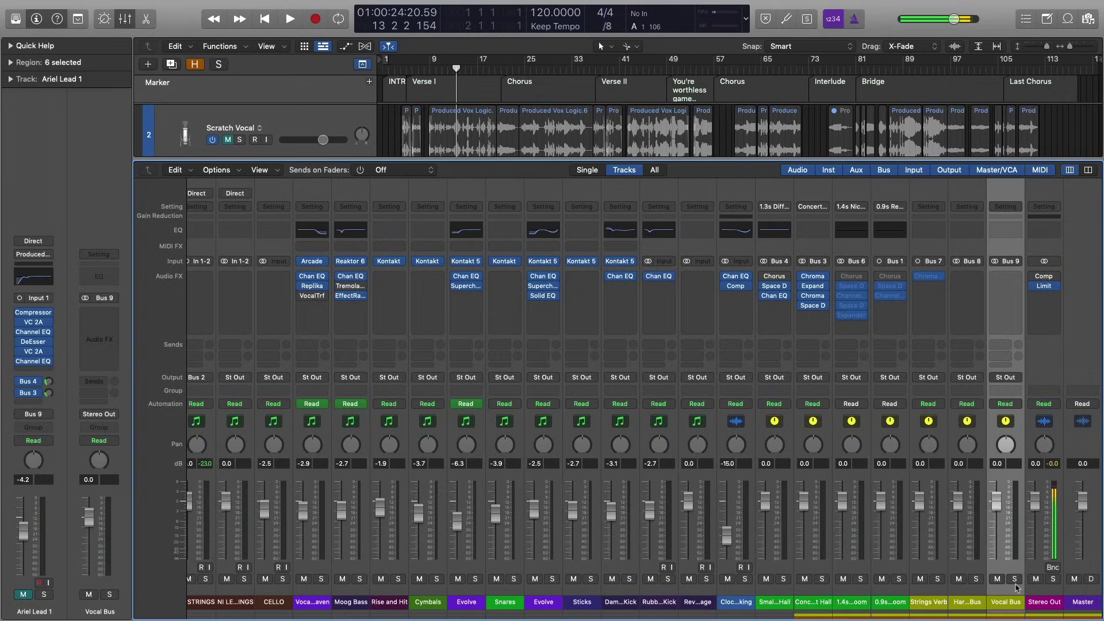
key(x)
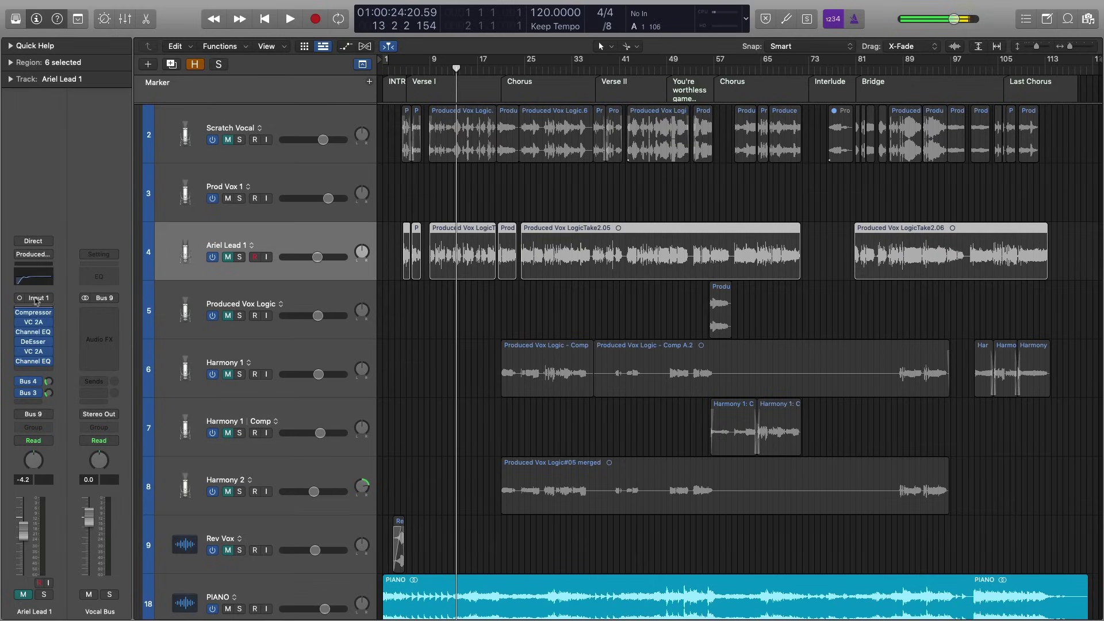
Step back and forth through the vocal tracks to compare their output routing, ending on track 4
key(Down)
key(Down)
key(Down)
key(Down)
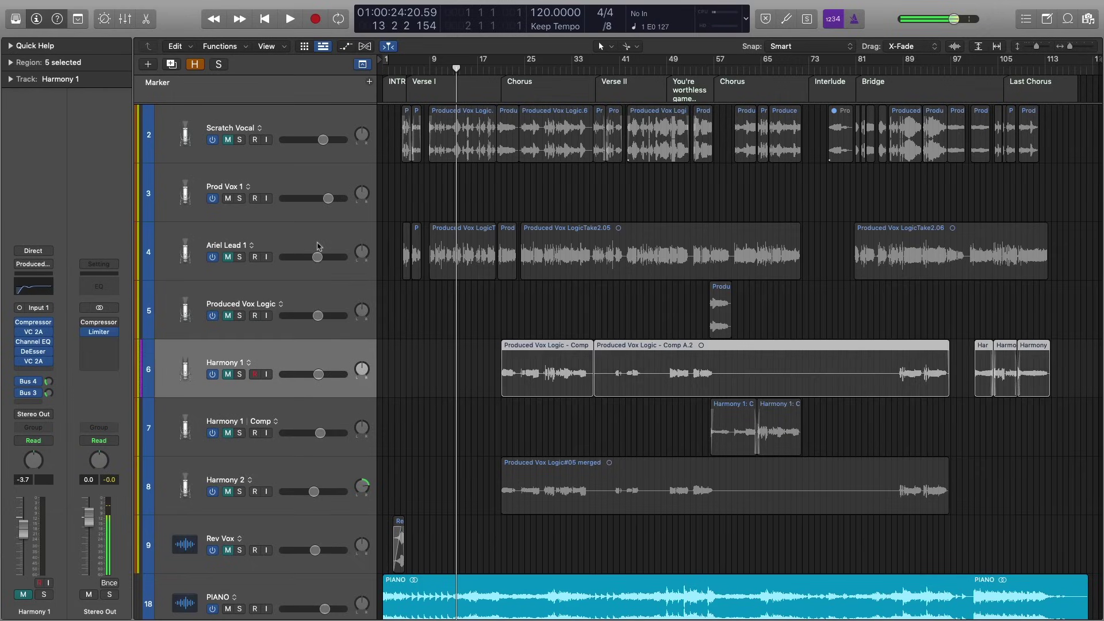
key(Up)
key(Up)
key(Up)
key(Up)
key(Down)
key(Down)
key(Up)
key(Up)
key(Down)
key(Up)
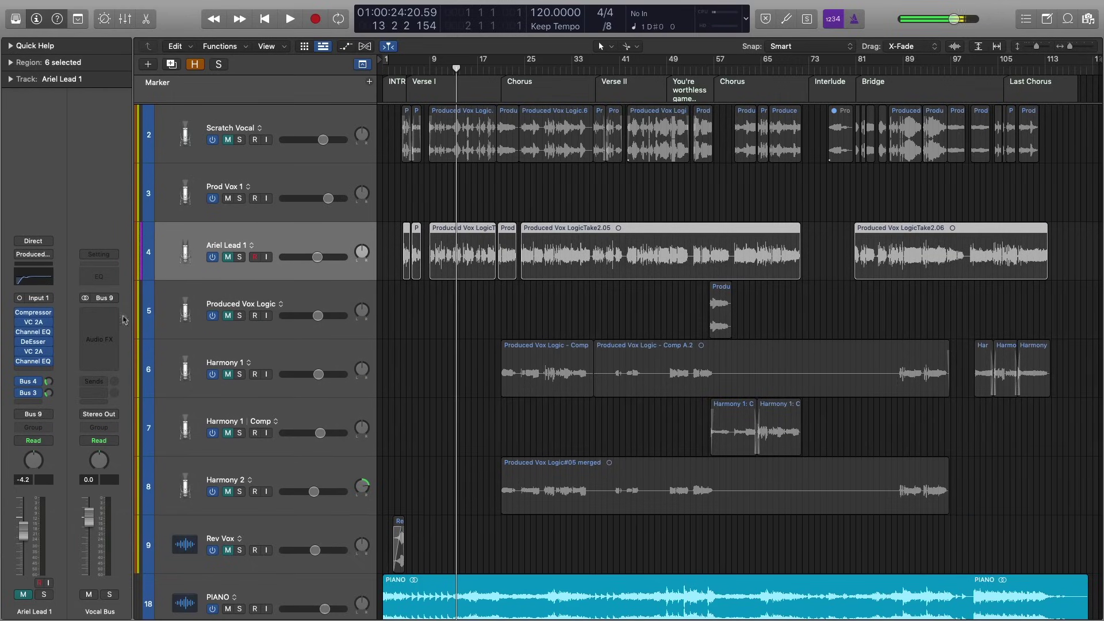
click(467, 290)
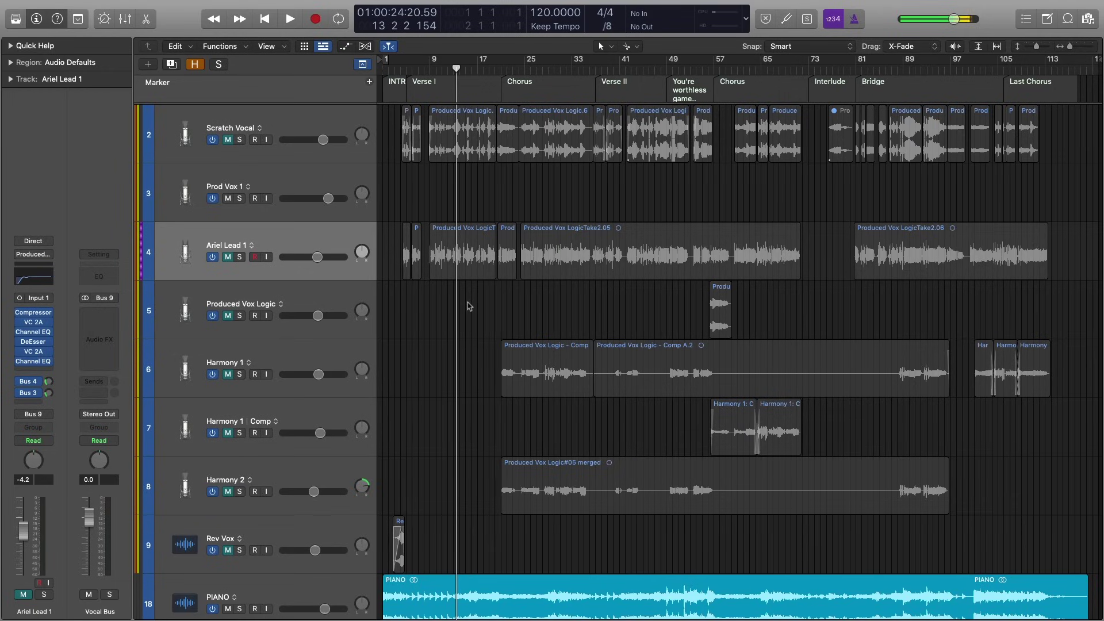
click(332, 363)
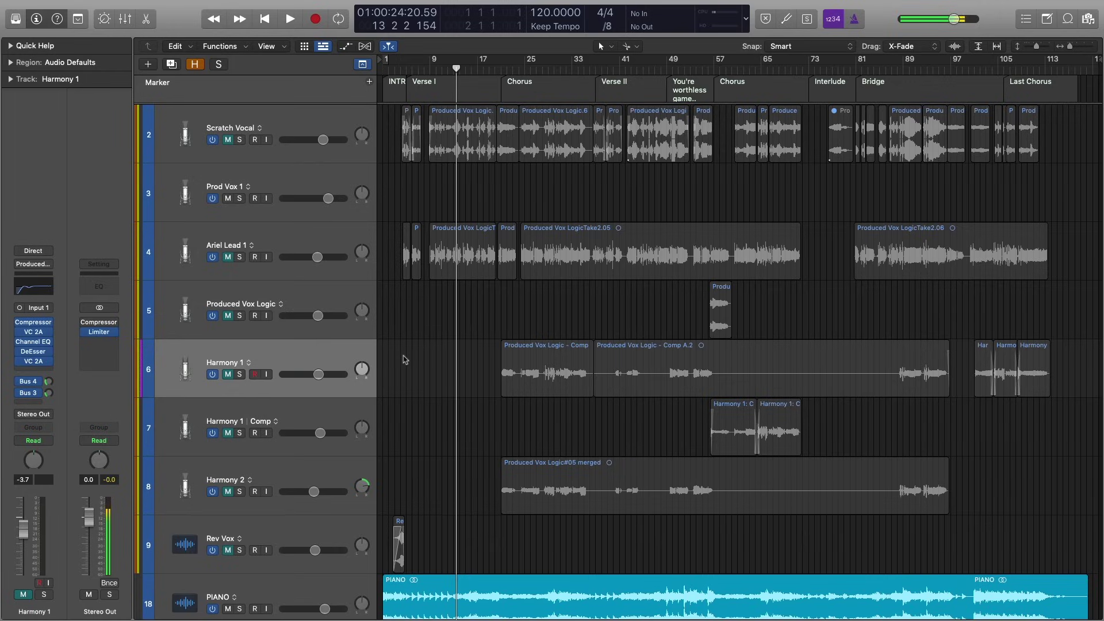
scroll(406, 359, down, 5)
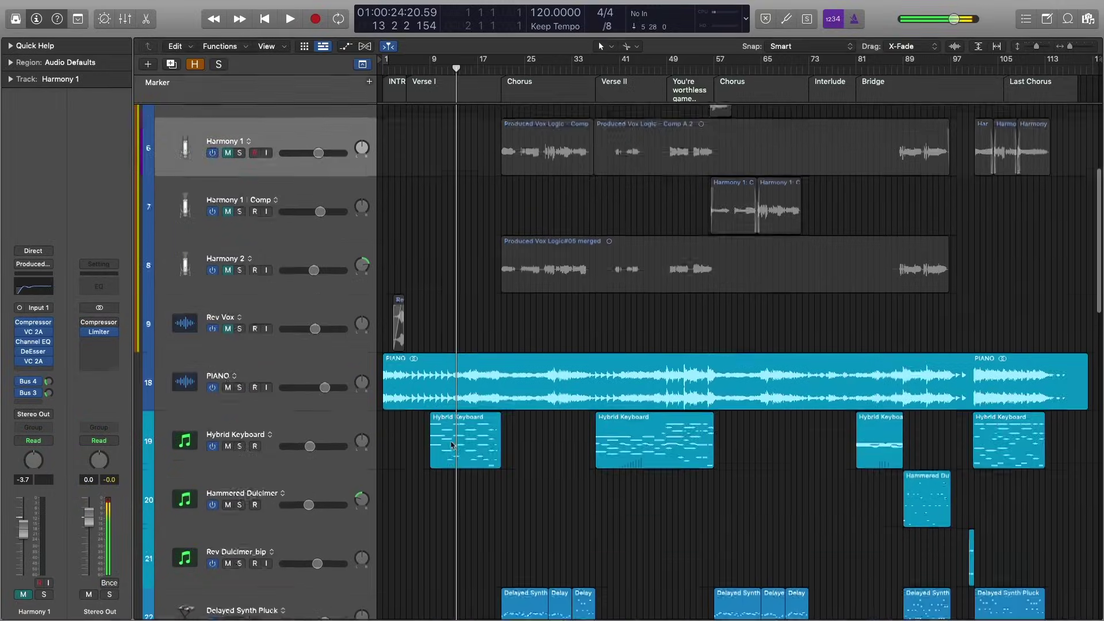
Set the PIANO track's automation mode to Latch
click(266, 344)
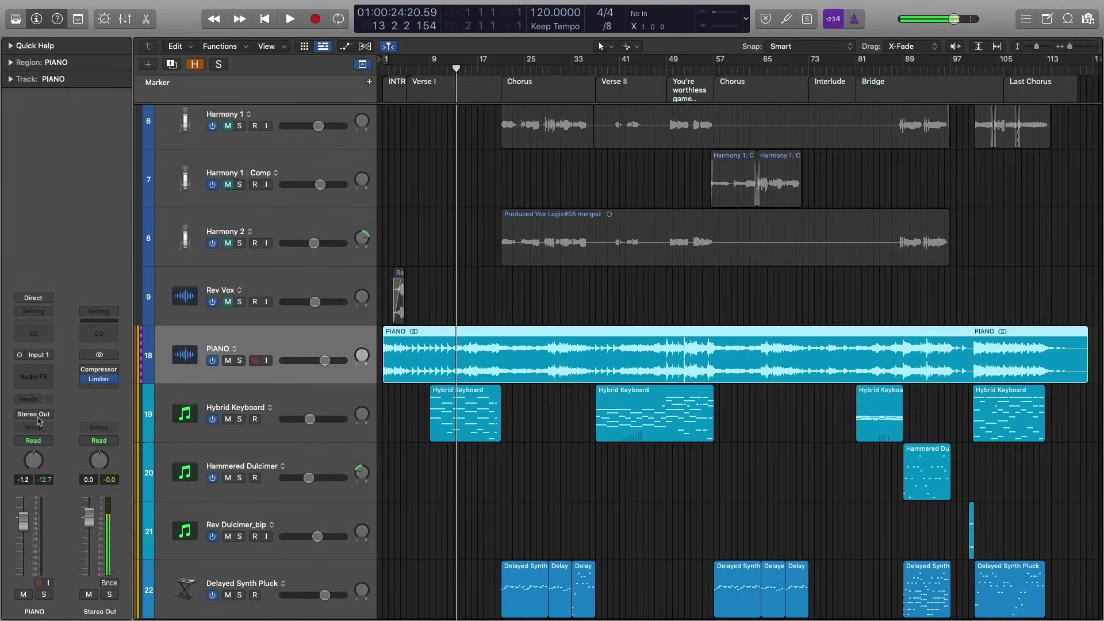
click(41, 441)
click(47, 460)
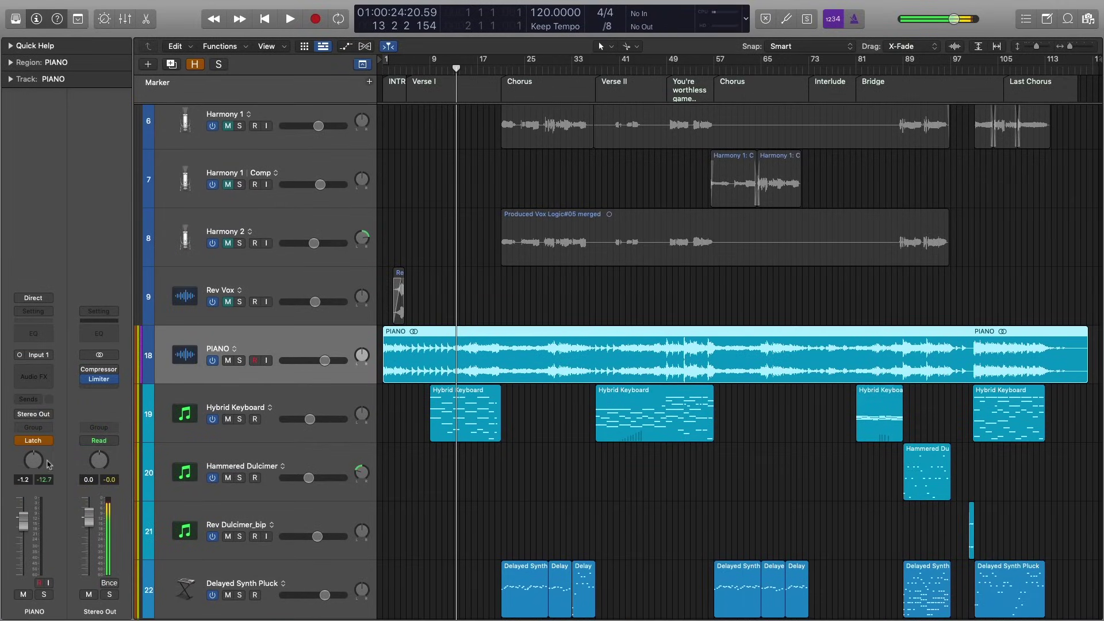
Insert a Channel EQ on the PIANO track and enable its low-cut band with an 18 dB/Oct slope
click(41, 337)
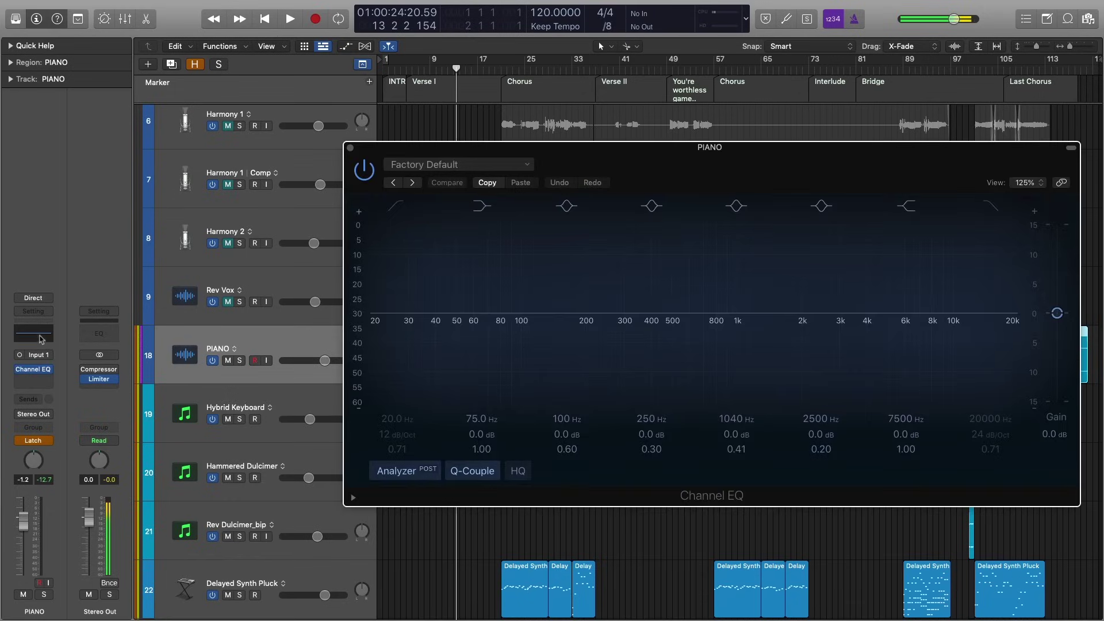
drag(679, 147, 564, 94)
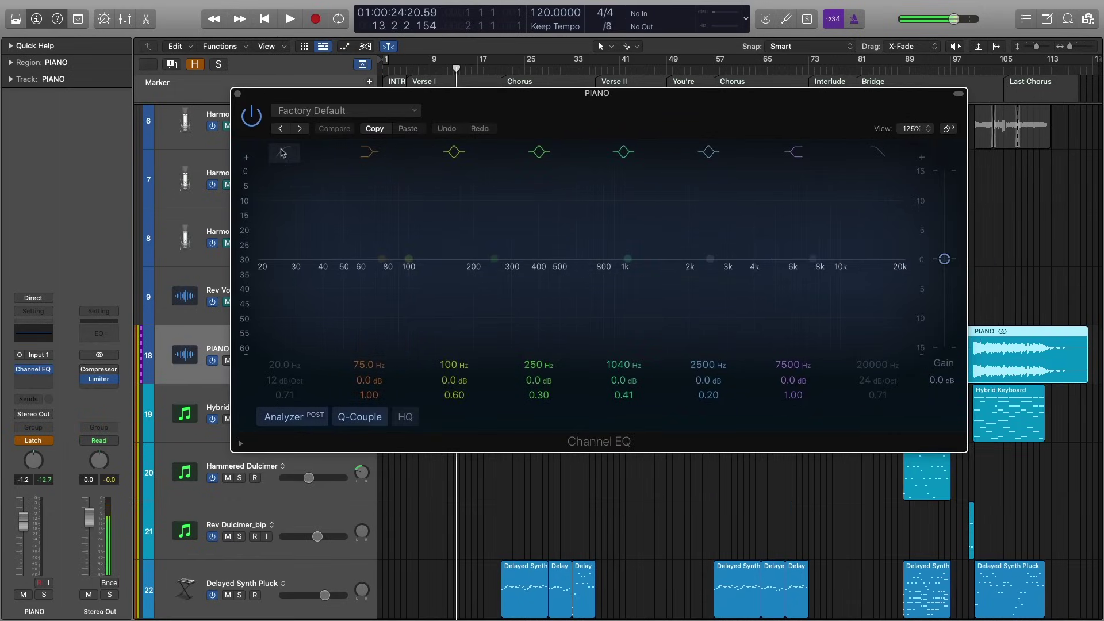
drag(269, 275, 516, 276)
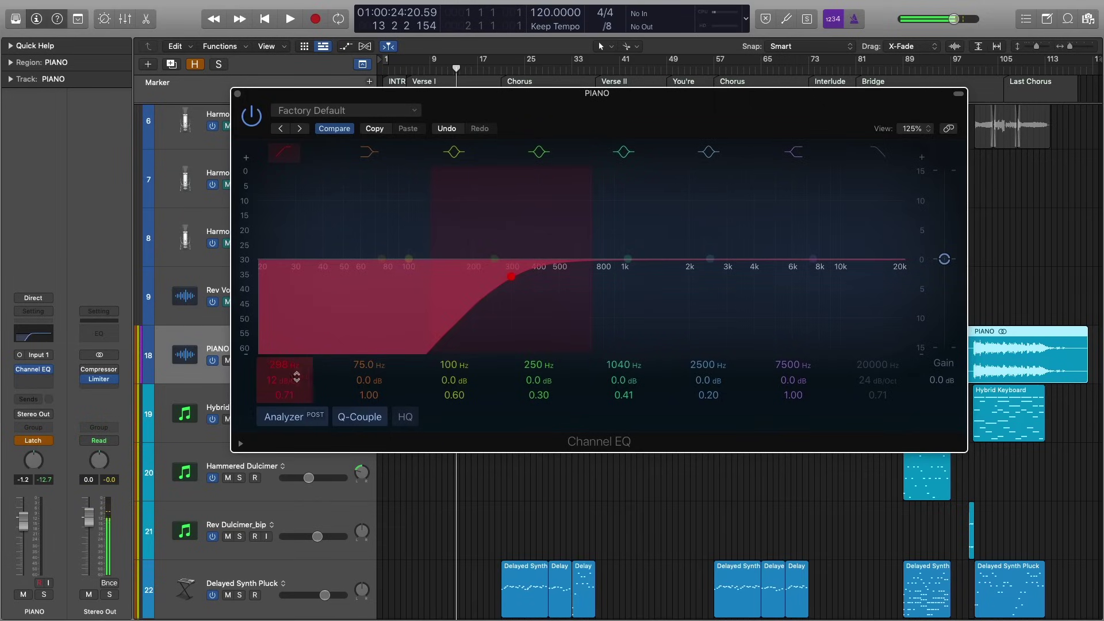
drag(297, 376, 296, 371)
Play the PIANO track from the project start and record a low-cut frequency sweep from 890 Hz down to 20 Hz
drag(323, 94, 361, 109)
click(383, 67)
drag(566, 292, 326, 300)
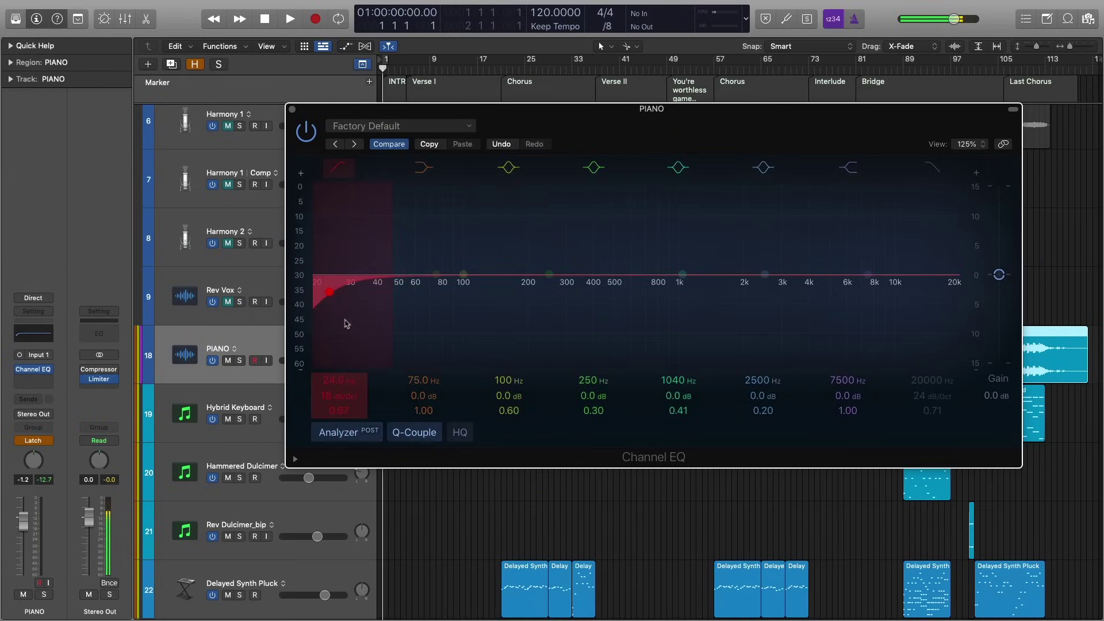
key(s)
key(space)
drag(332, 299, 311, 290)
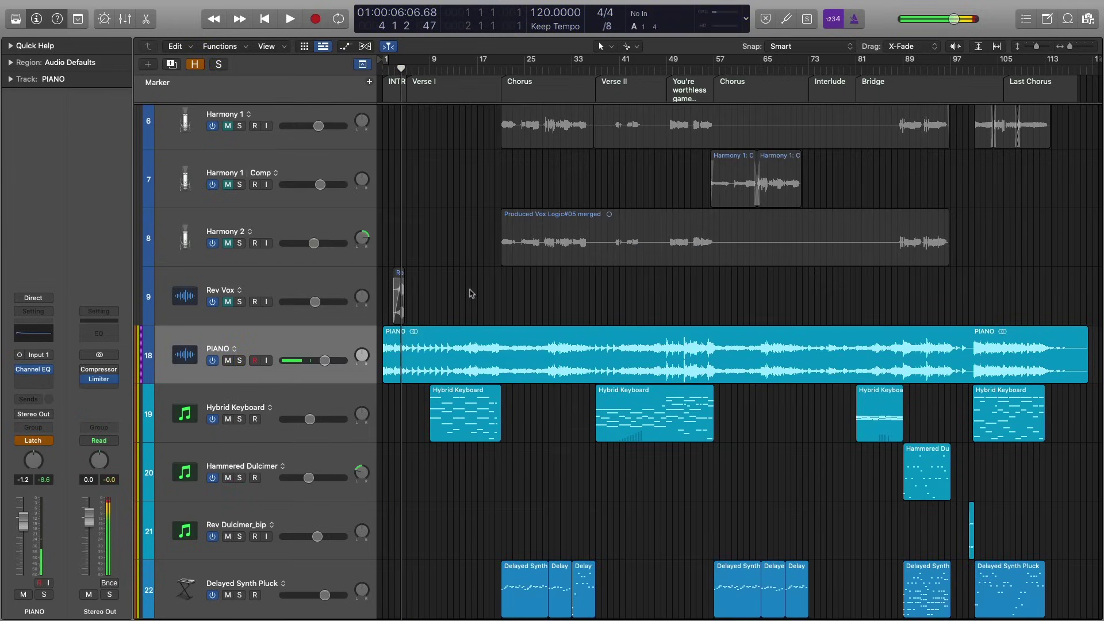
Return the PIANO track's automation mode to Read
click(322, 342)
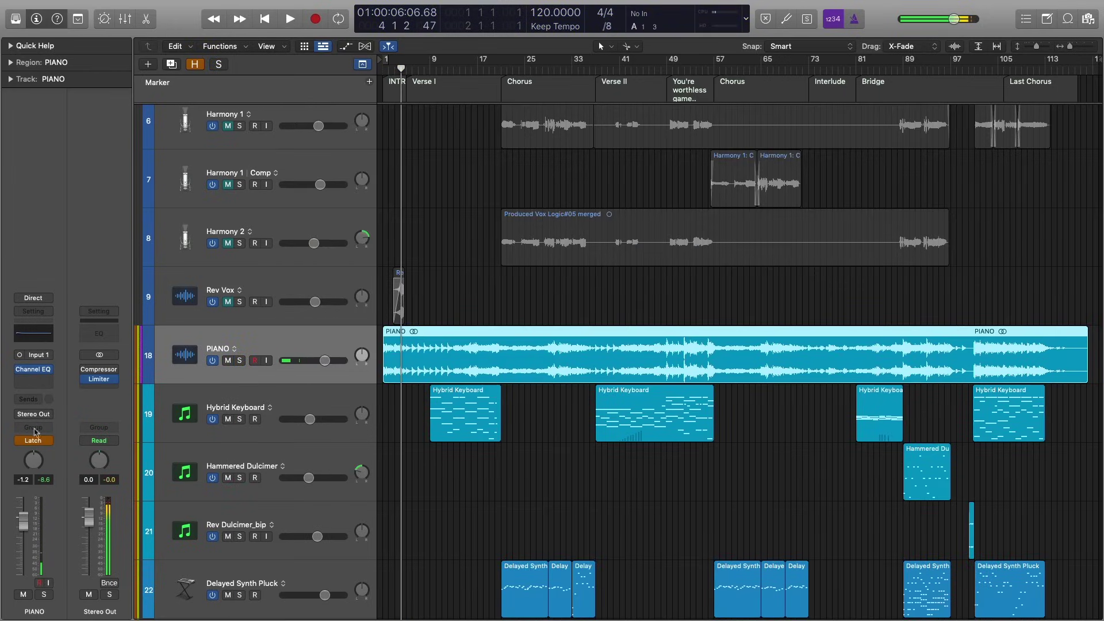
click(49, 440)
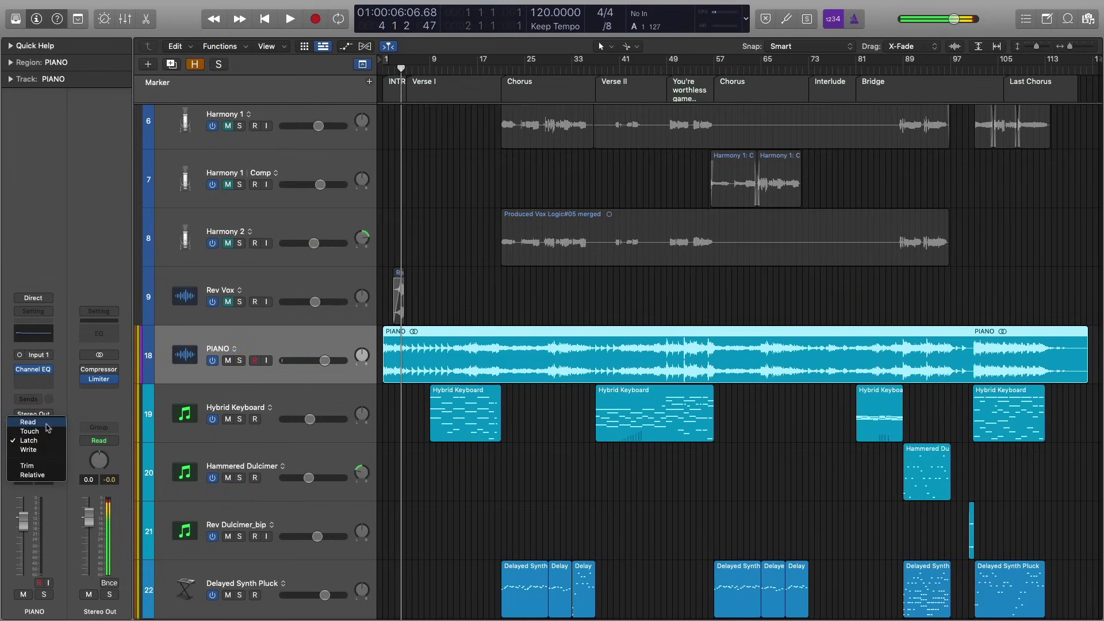
click(28, 422)
Show track automation and display the Low Cut Frequency lane on the PIANO track
key(a)
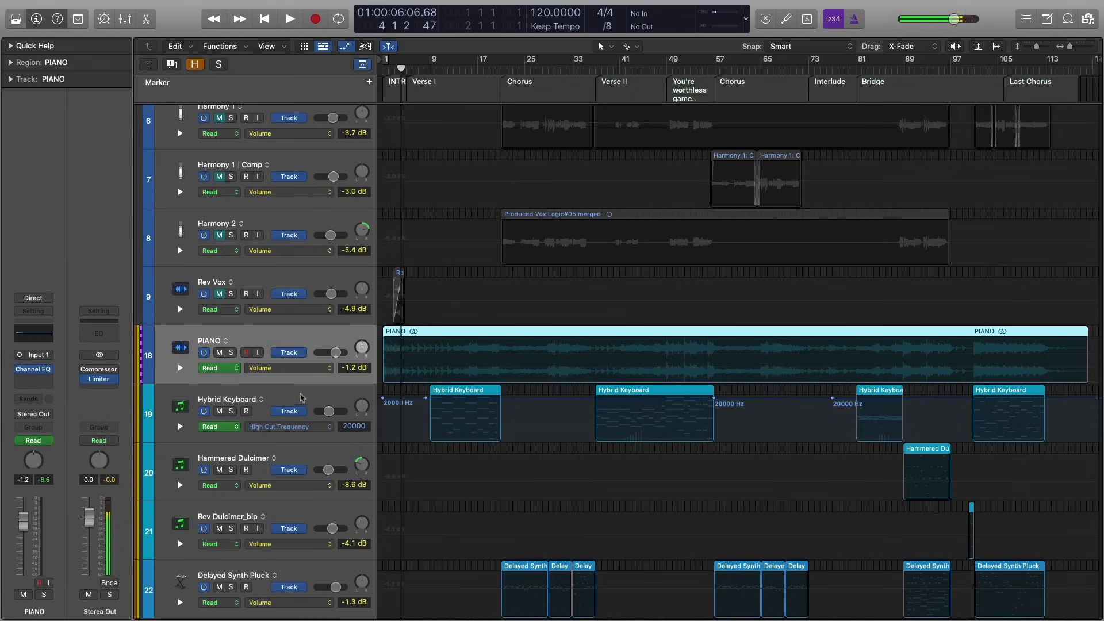
click(296, 368)
click(380, 464)
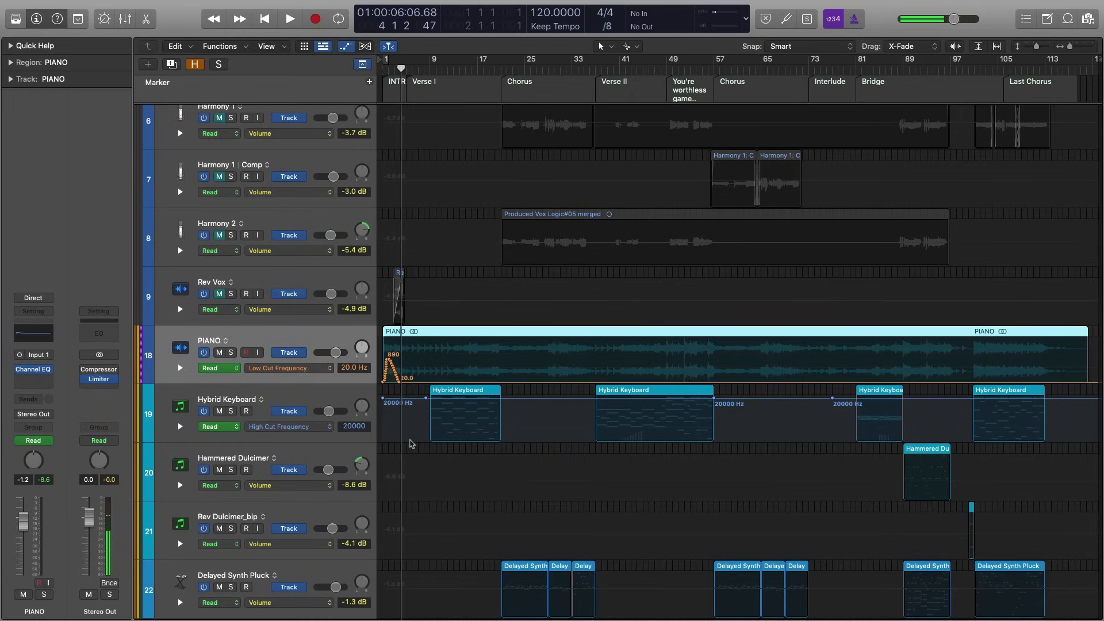
Adjust the opening automation points on the PIANO track so the low-cut frequency holds 890 Hz from bar 1
scroll(423, 390, up, 2)
scroll(422, 389, down, 3)
scroll(423, 389, up, 10)
scroll(430, 385, right, 3)
scroll(431, 385, up, 5)
drag(423, 366, 374, 365)
drag(382, 498, 367, 362)
Play the intro from the project start to hear the PIANO low-cut automation, and stop near bar 4
key(Return)
key(space)
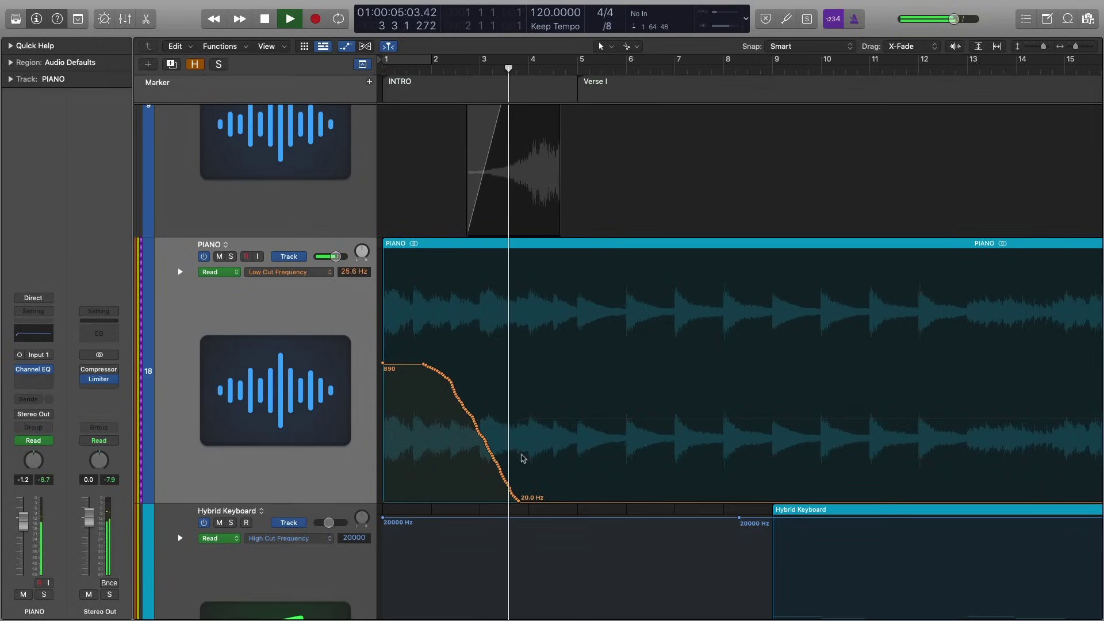
key(space)
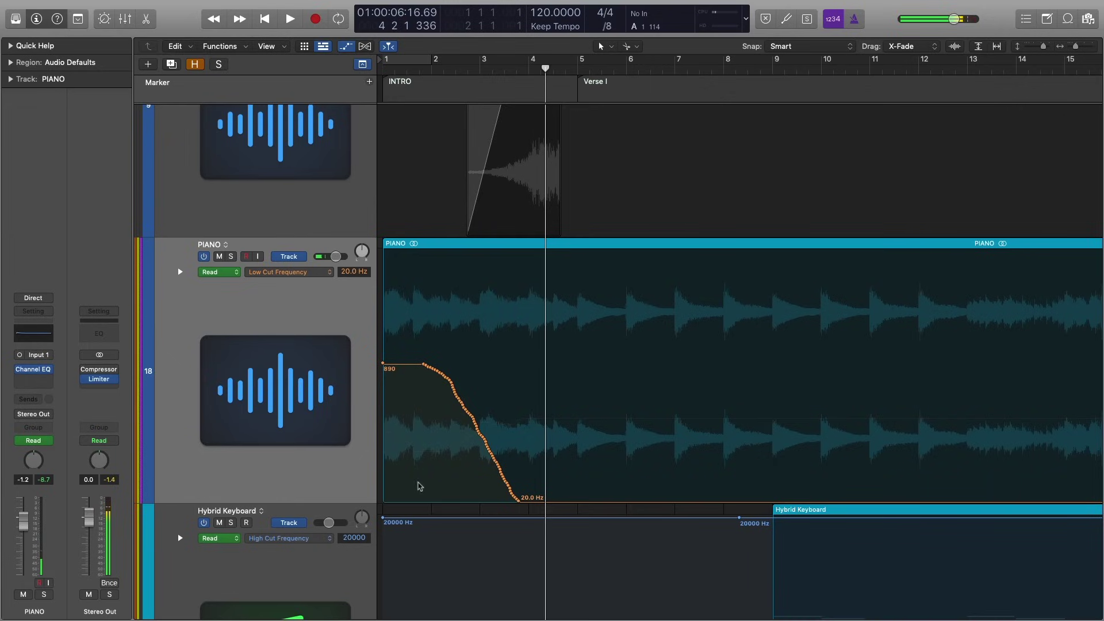
Clear the low-cut automation curve on the PIANO track and remove its Channel EQ
drag(520, 500, 449, 500)
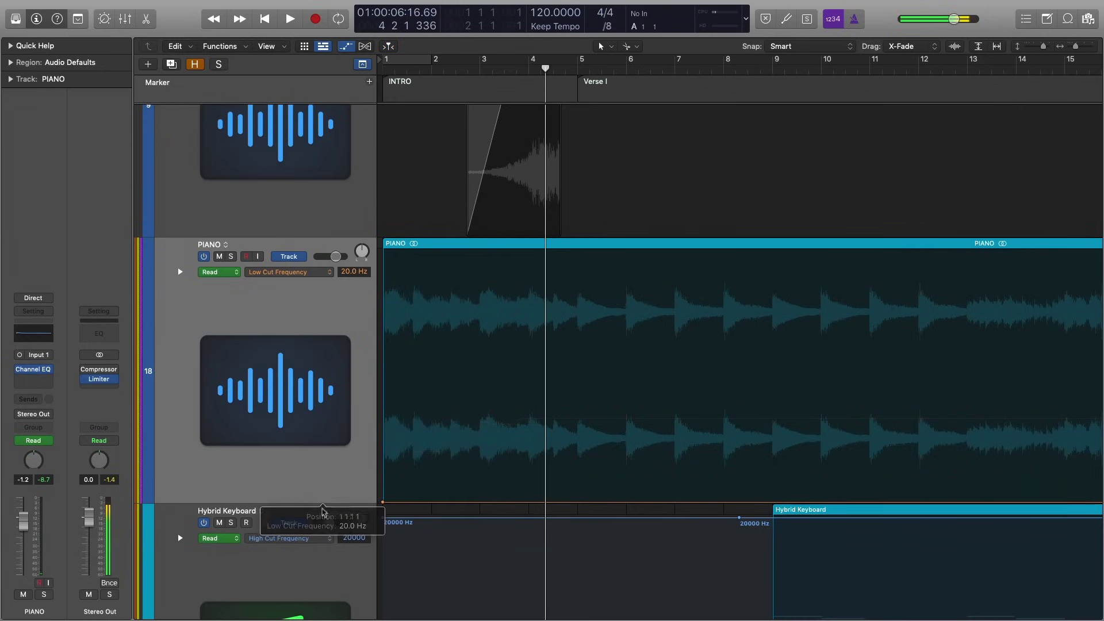
click(49, 371)
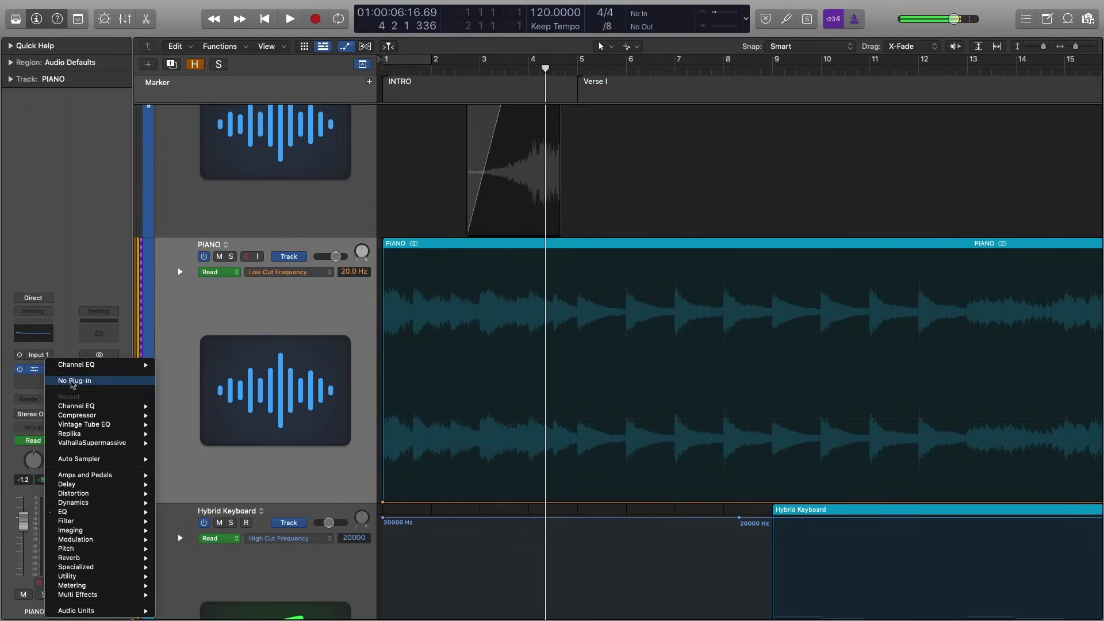
click(73, 382)
Hide the track automation and clear the region selection in the arrangement
click(541, 405)
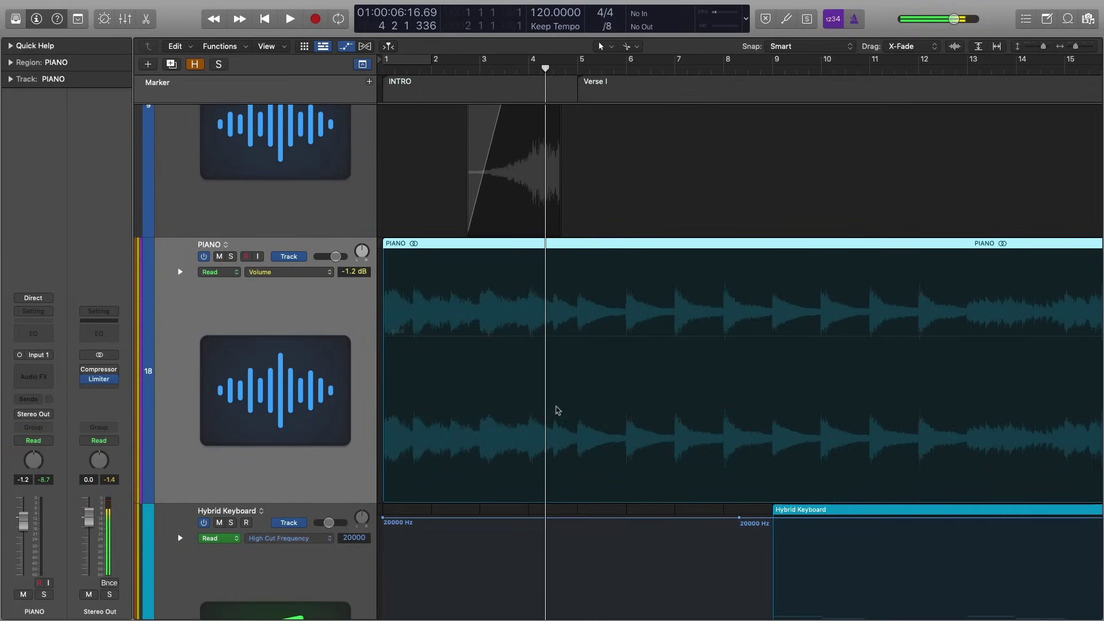
key(z)
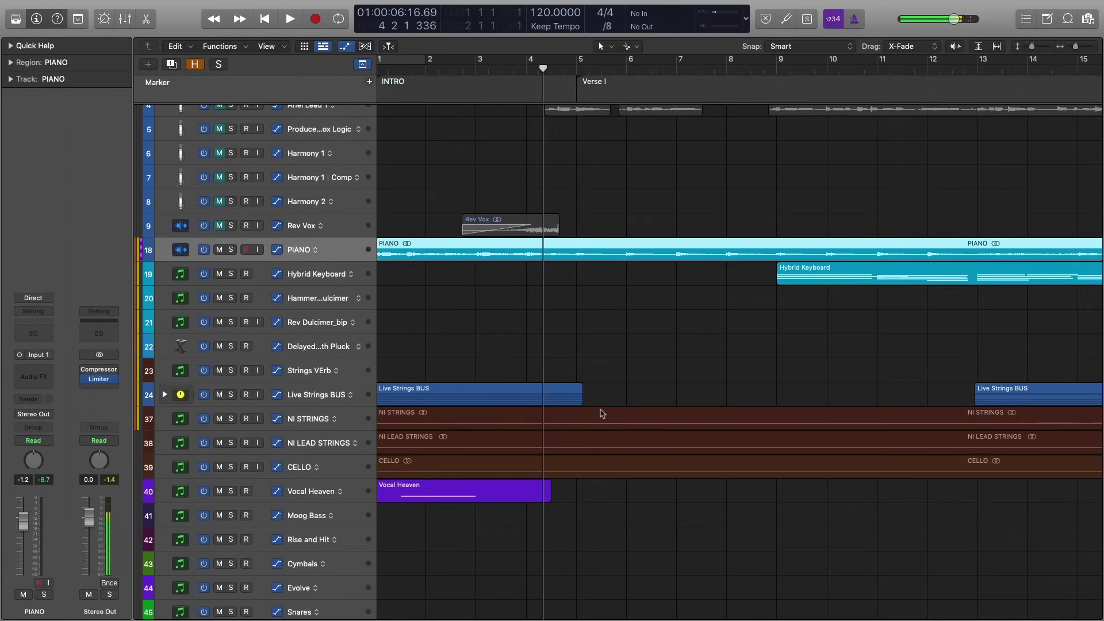
click(618, 328)
scroll(610, 334, right, 5)
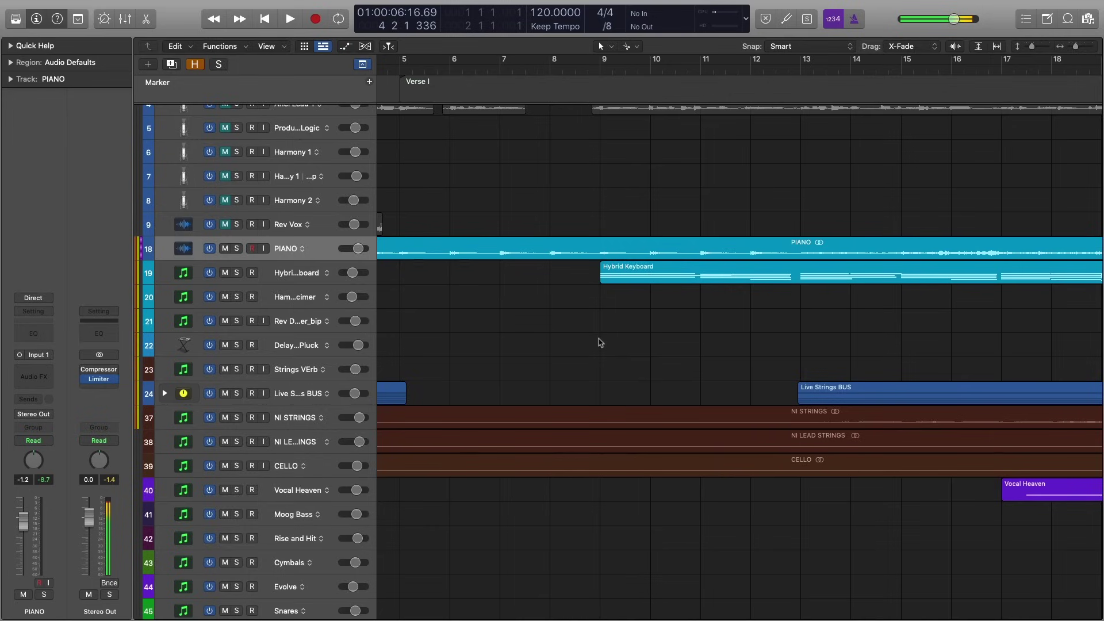
Select only the Rev Damage region on track 50 that ends at the bar 57 Chorus
scroll(599, 343, down, 2)
scroll(599, 343, up, 3)
scroll(601, 341, right, 3)
scroll(601, 341, up, 3)
scroll(604, 341, left, 2)
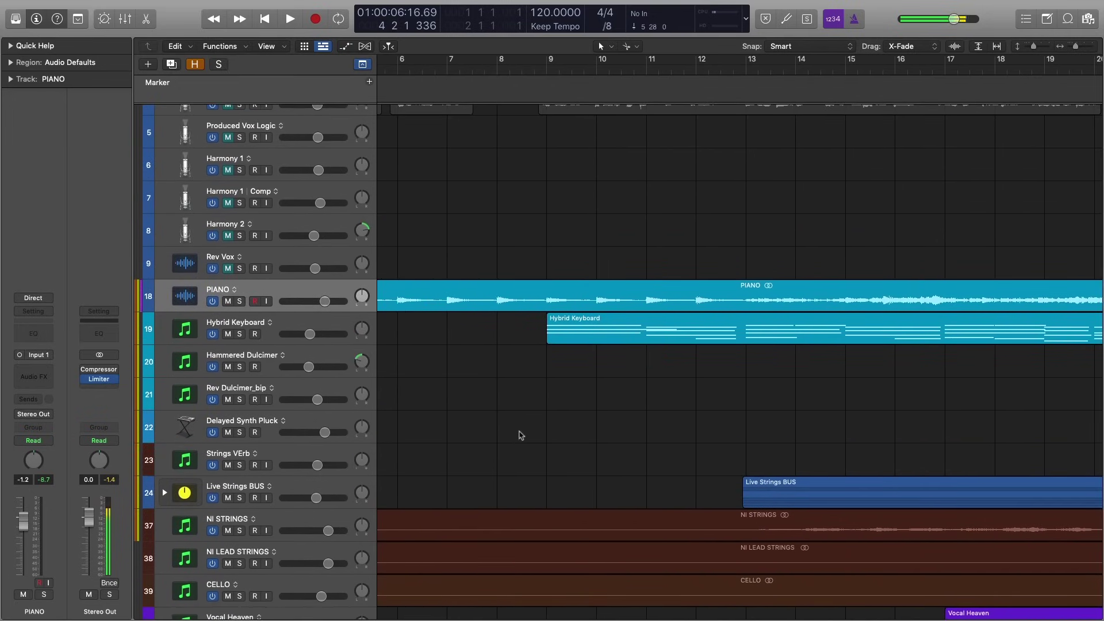
scroll(521, 432, down, 4)
scroll(616, 451, down, 5)
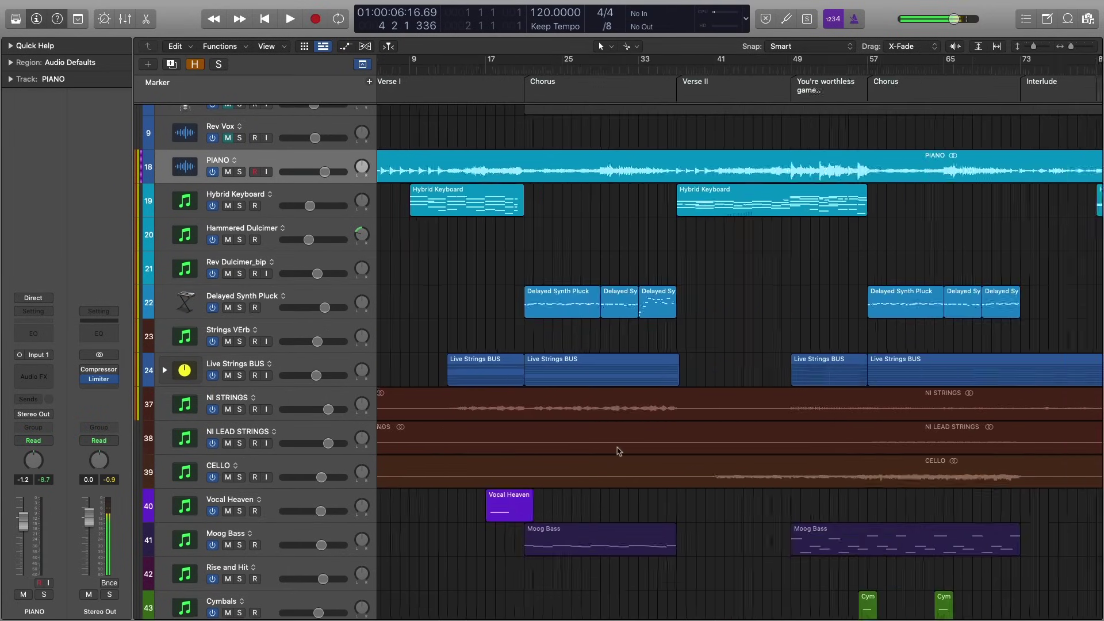
scroll(618, 451, down, 3)
scroll(618, 451, down, 10)
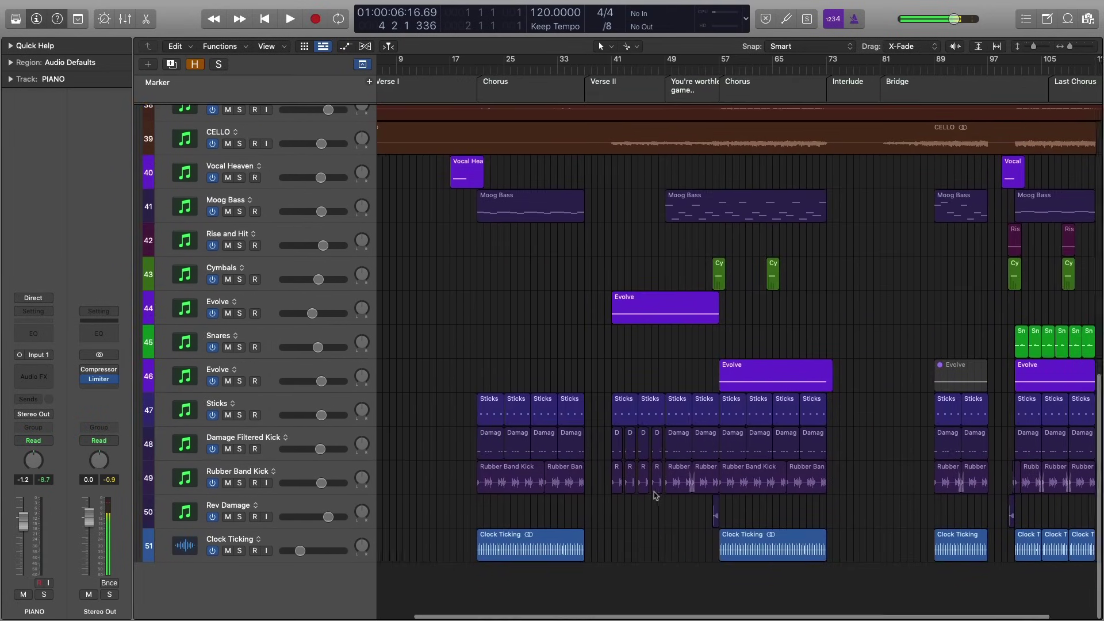
scroll(654, 496, up, 15)
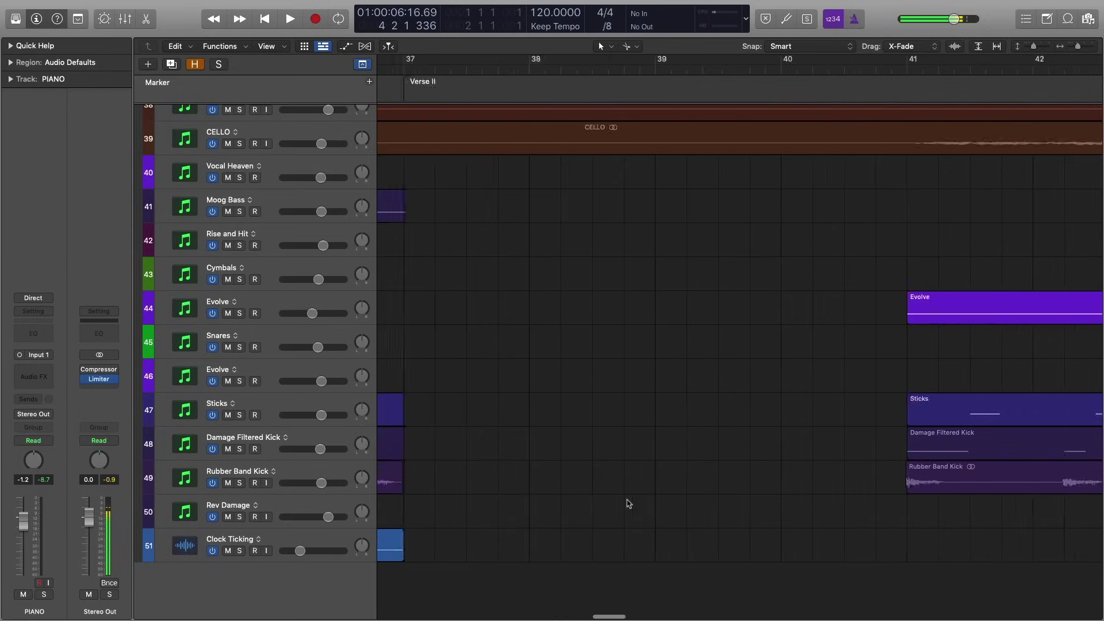
scroll(629, 504, right, 15)
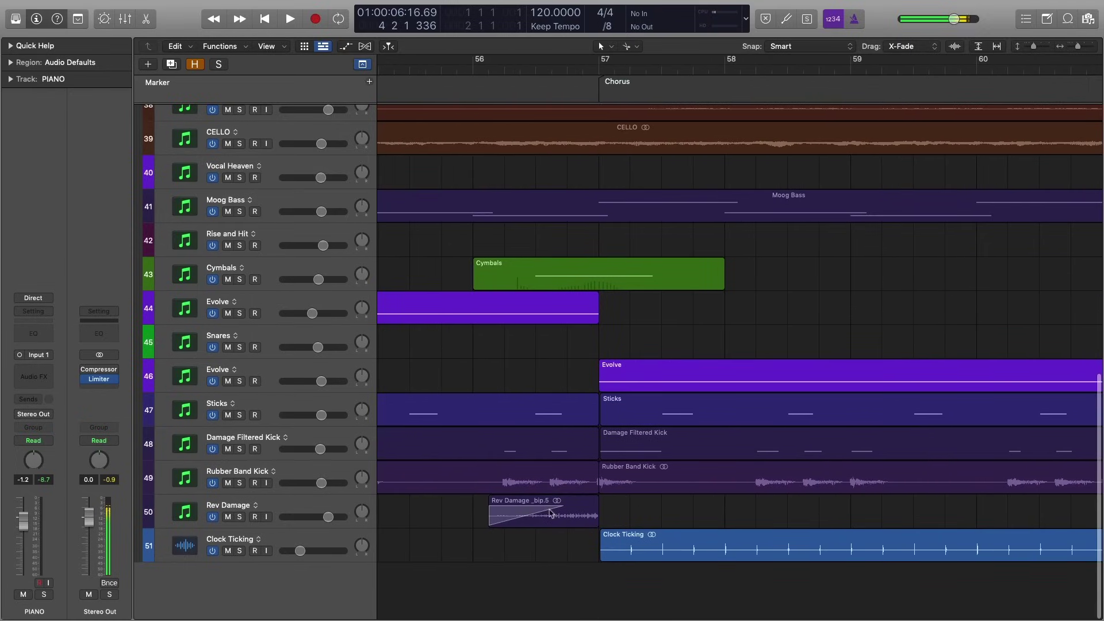
click(575, 517)
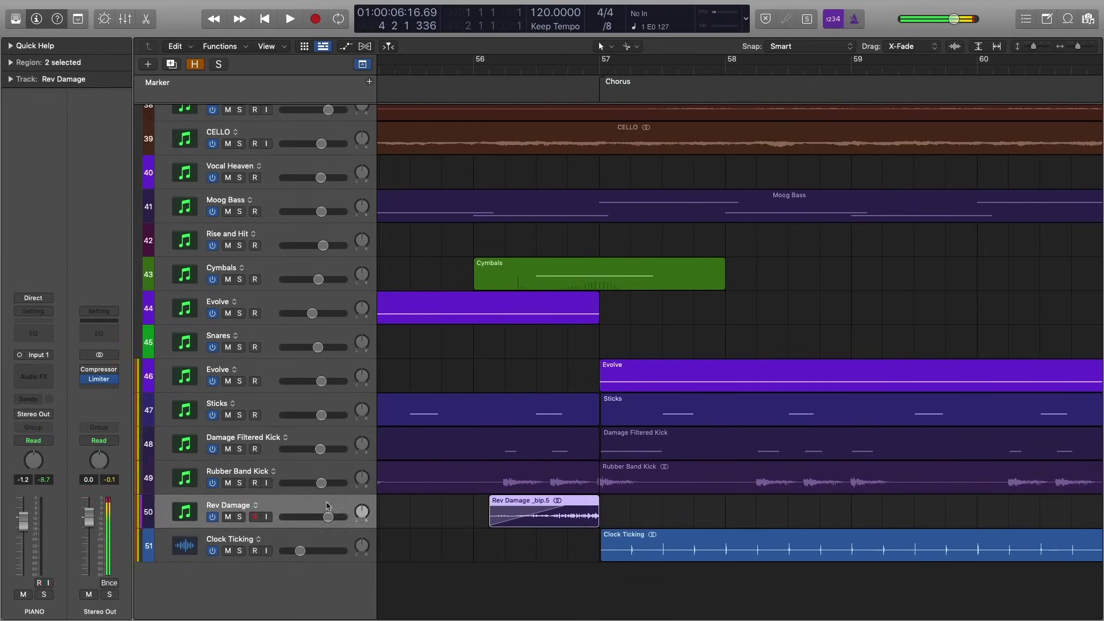
click(451, 527)
click(580, 517)
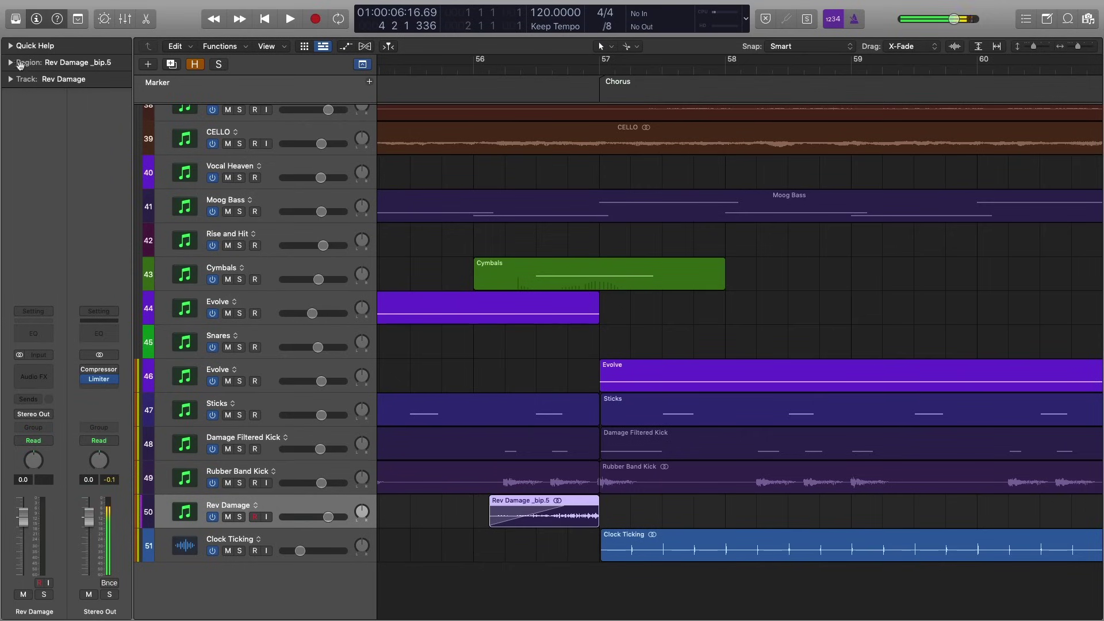
Expand the region parameters, including the additional settings, and turn off Reverse for the Rev Damage region
click(10, 63)
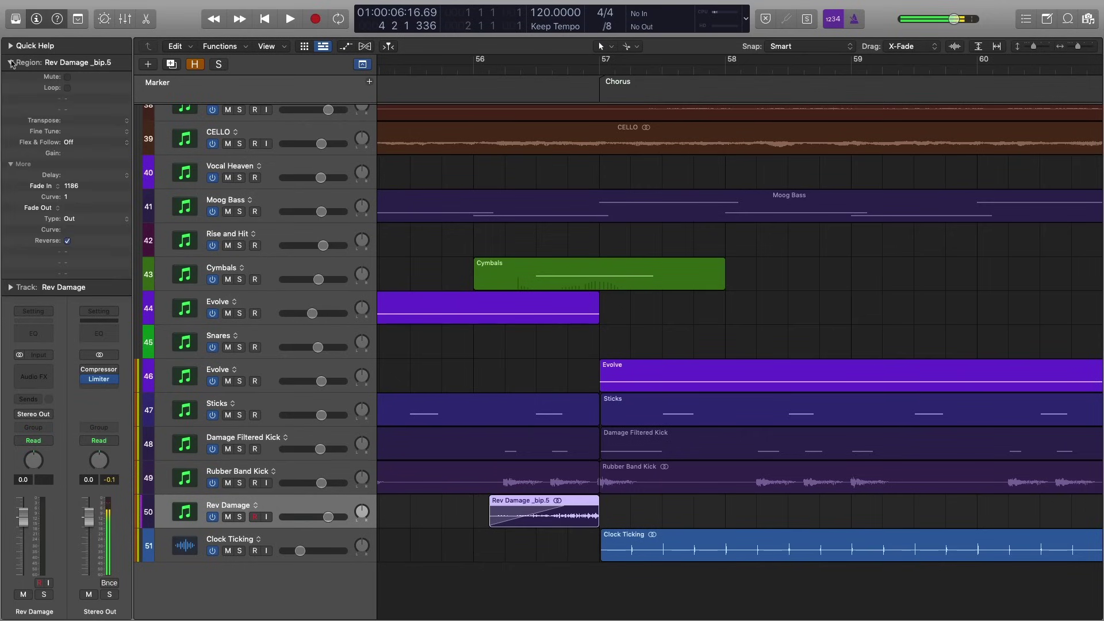
click(11, 165)
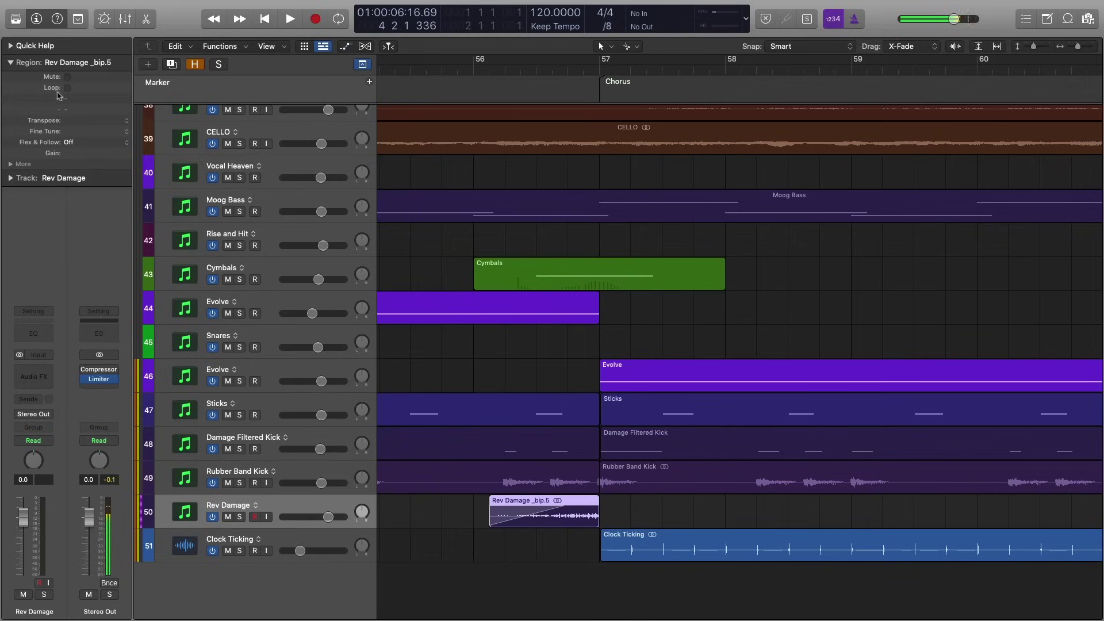
click(12, 165)
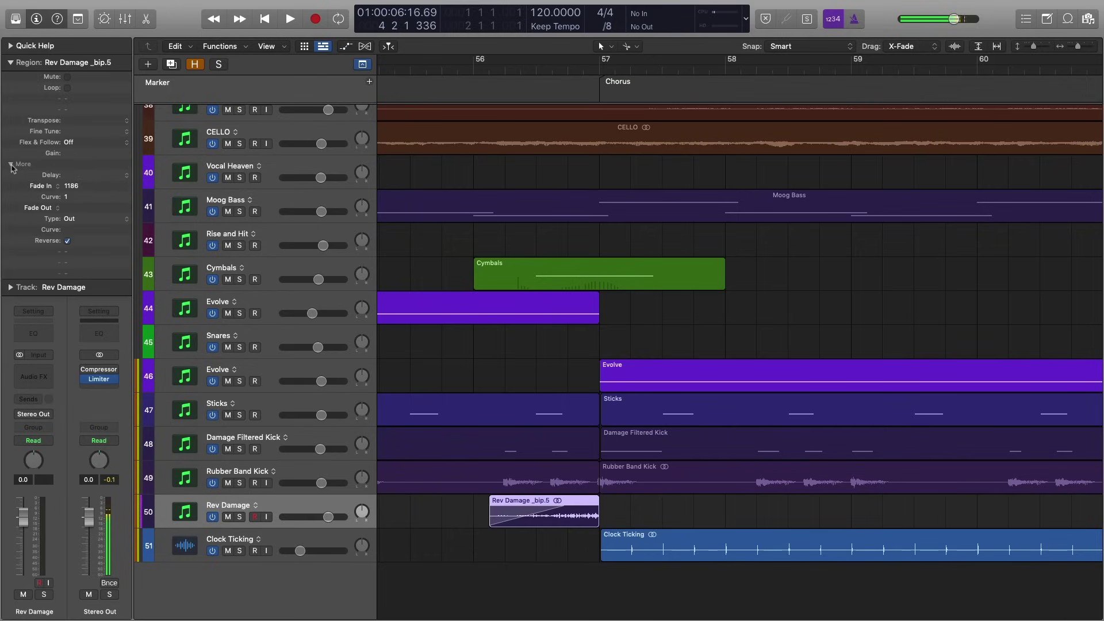
click(67, 243)
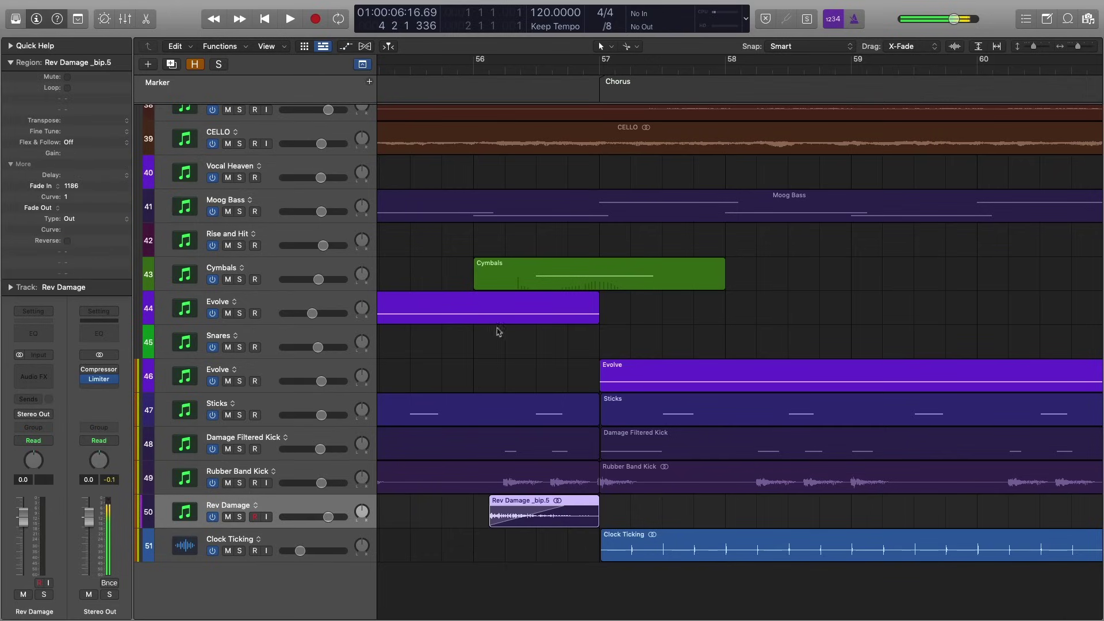
Place the playhead at the start of the Rev Damage region and remove the region's fade-in
click(492, 72)
drag(560, 501, 475, 493)
drag(566, 501, 475, 493)
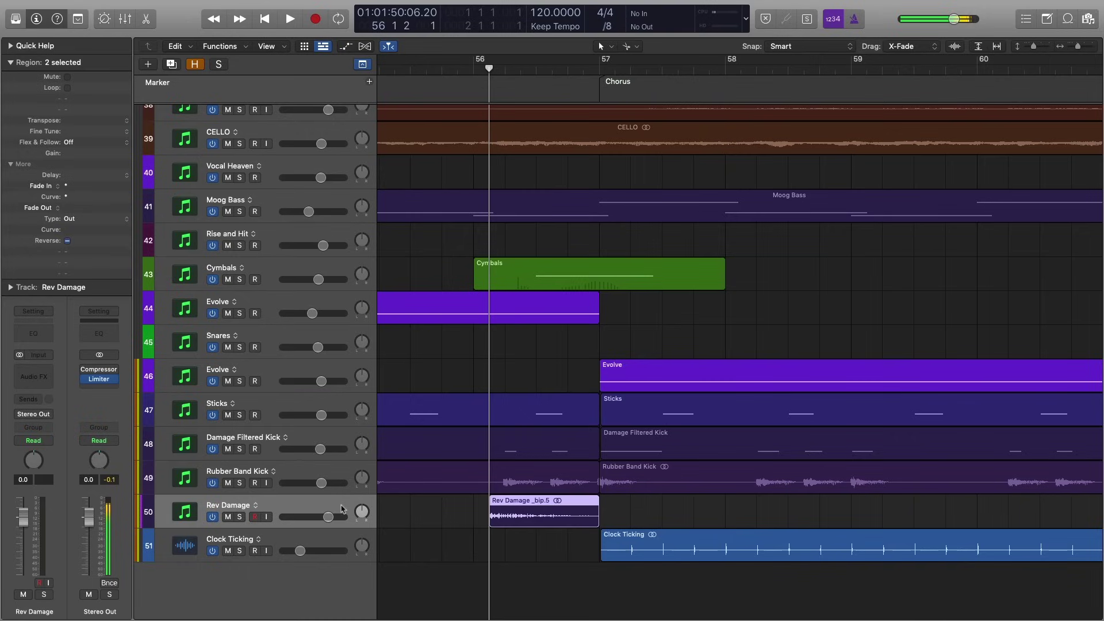
Audition the unreversed Rev Damage region in solo, turn solo off, and return the playhead to the region's start
key(s)
key(space)
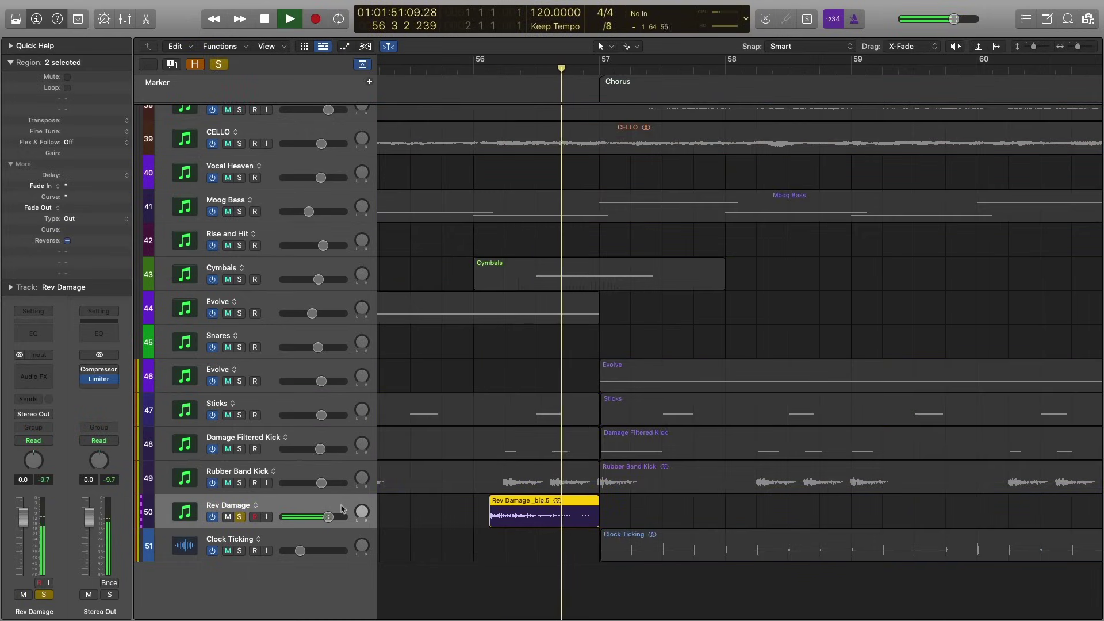
key(s)
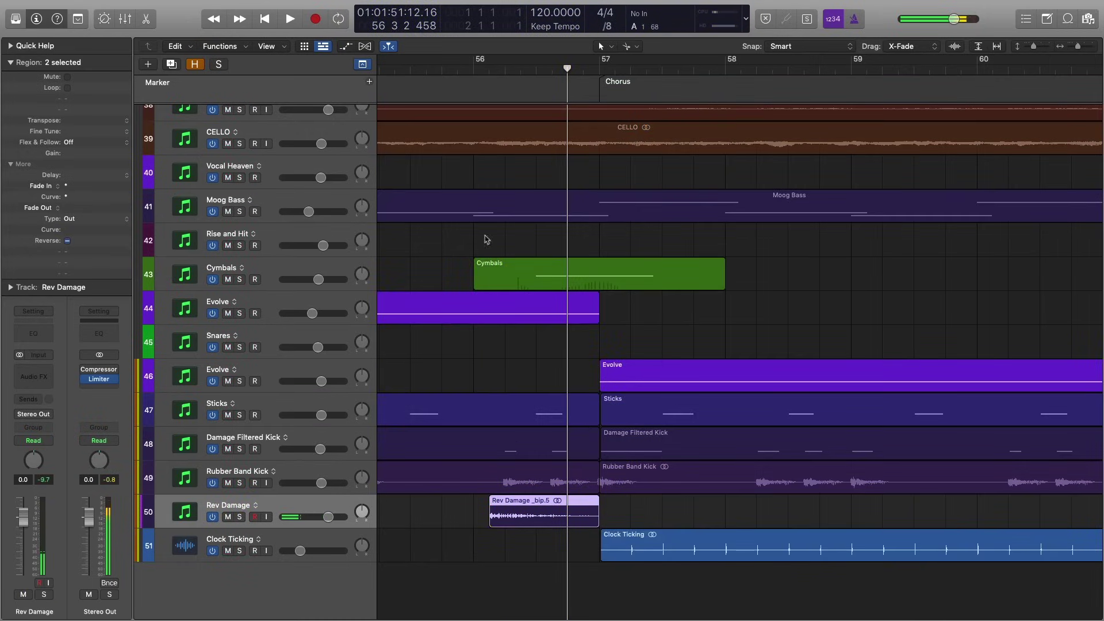
click(489, 66)
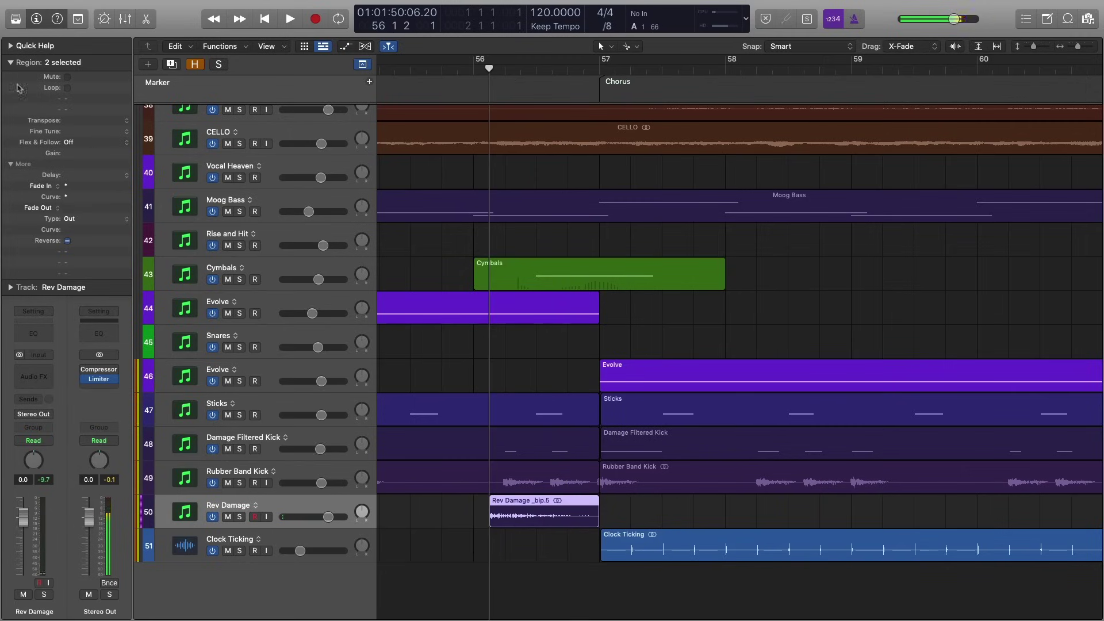
Turn Reverse back on for the Rev Damage region and solo its track
click(67, 242)
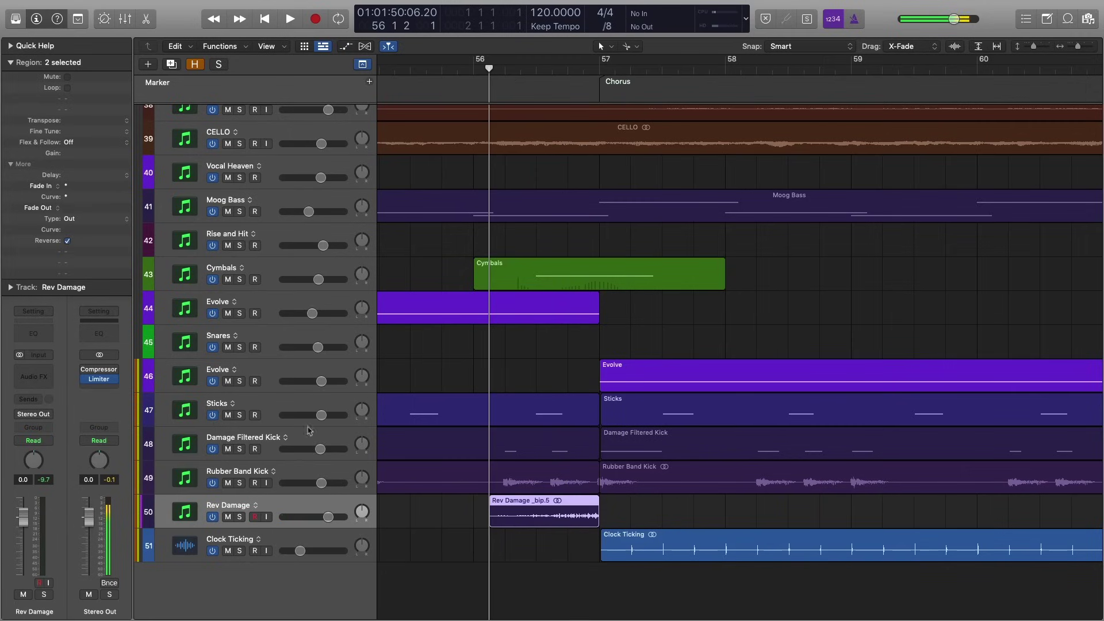
click(450, 511)
key(s)
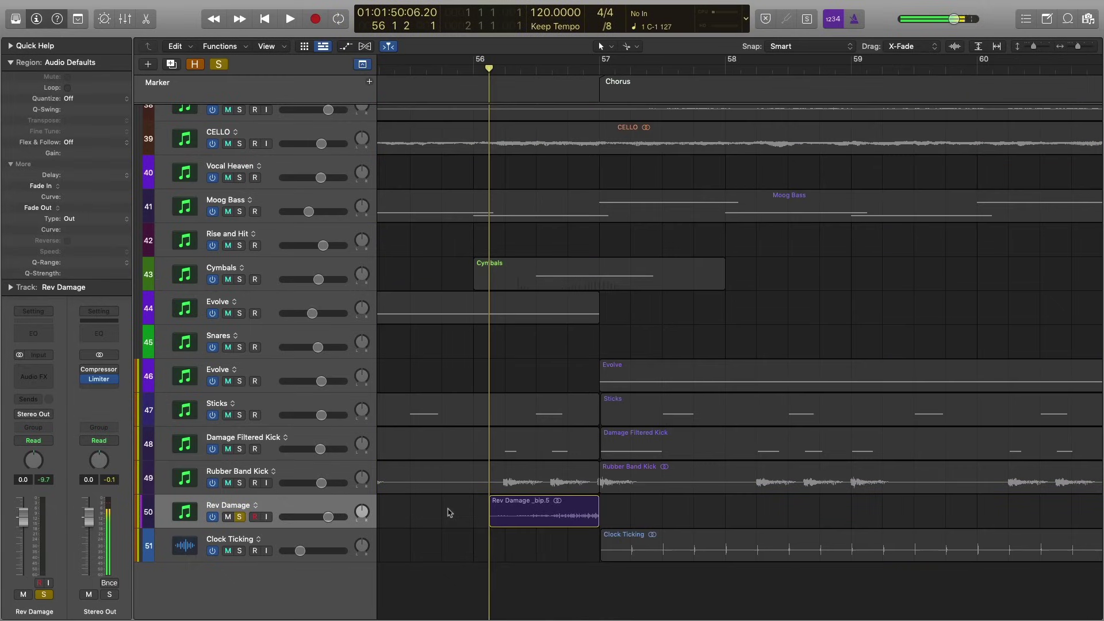
Audition the reversed Rev Damage region in solo and turn solo off
key(space)
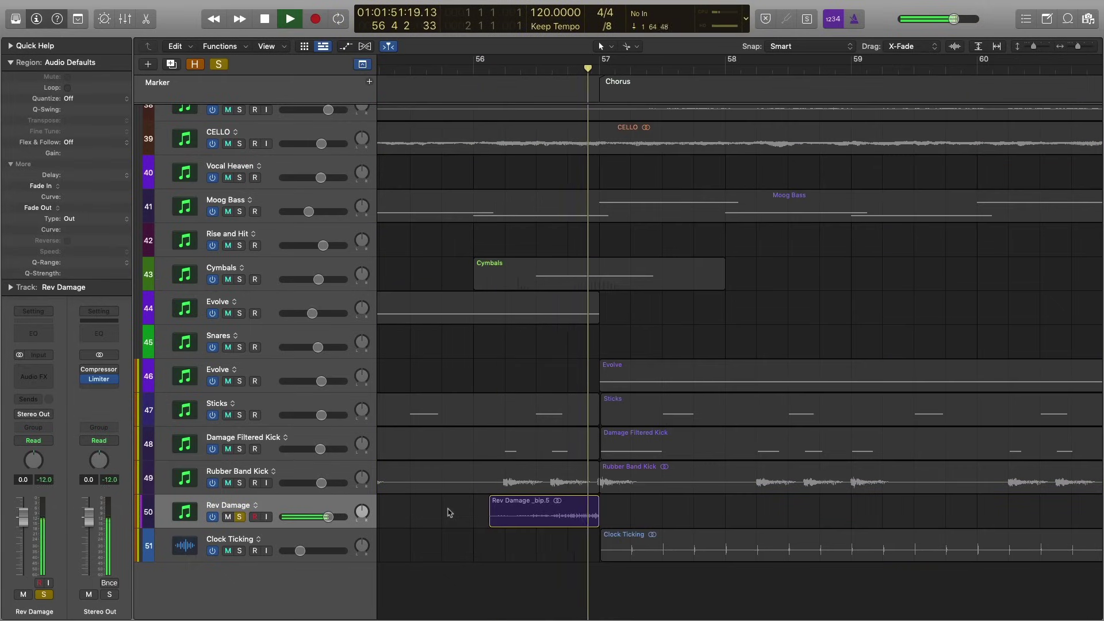
key(space)
key(s)
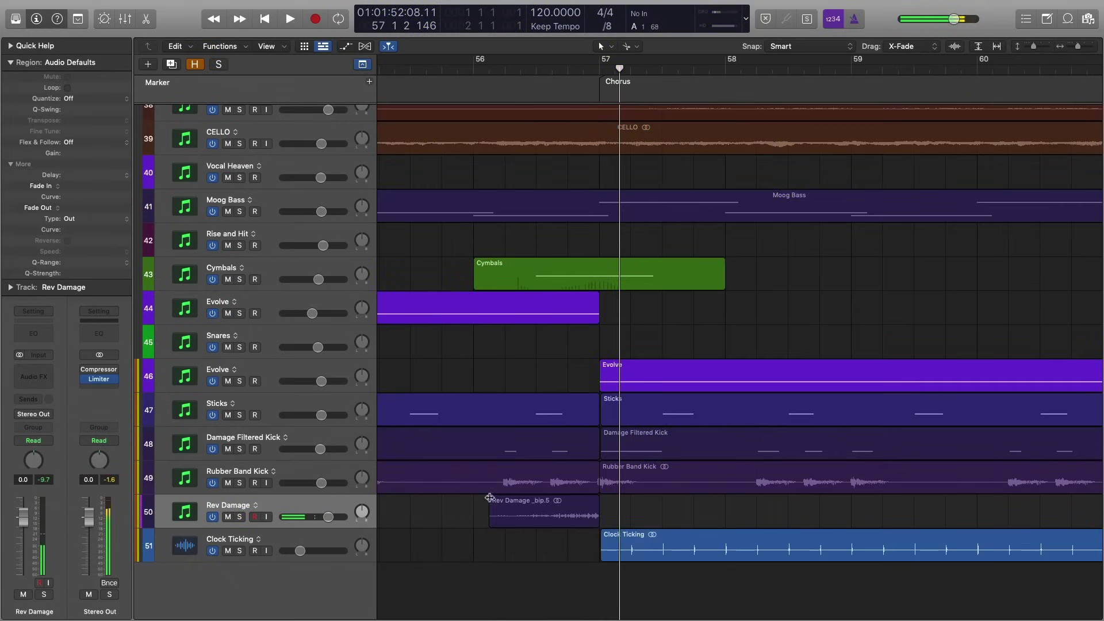
Add a fade-in of 1315 with a curve of -11 to the start of the Rev Damage region
click(492, 511)
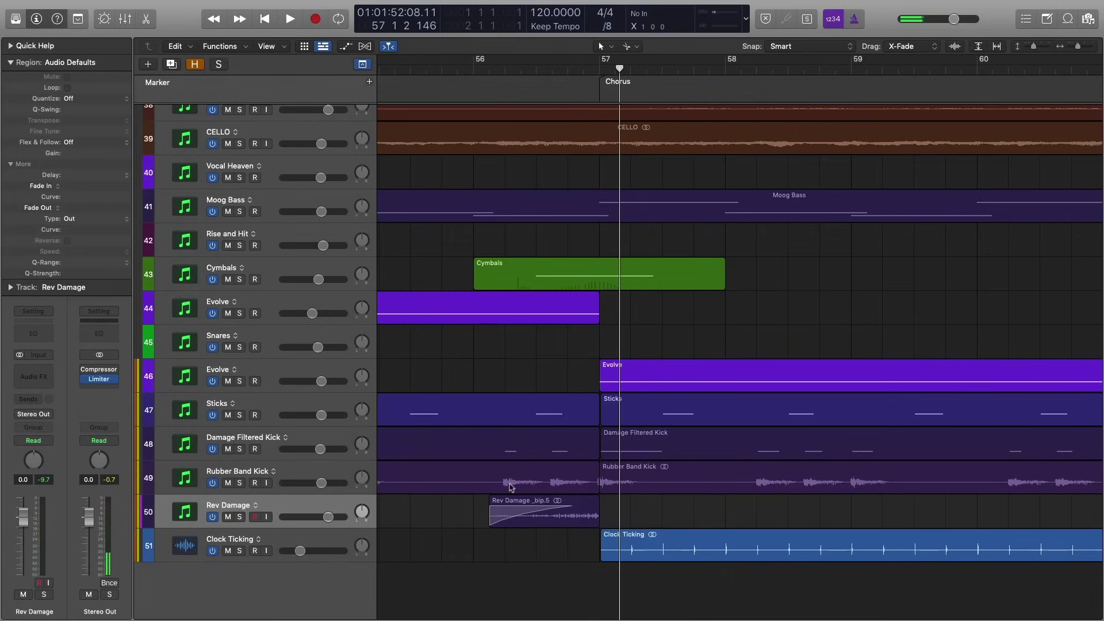
click(563, 510)
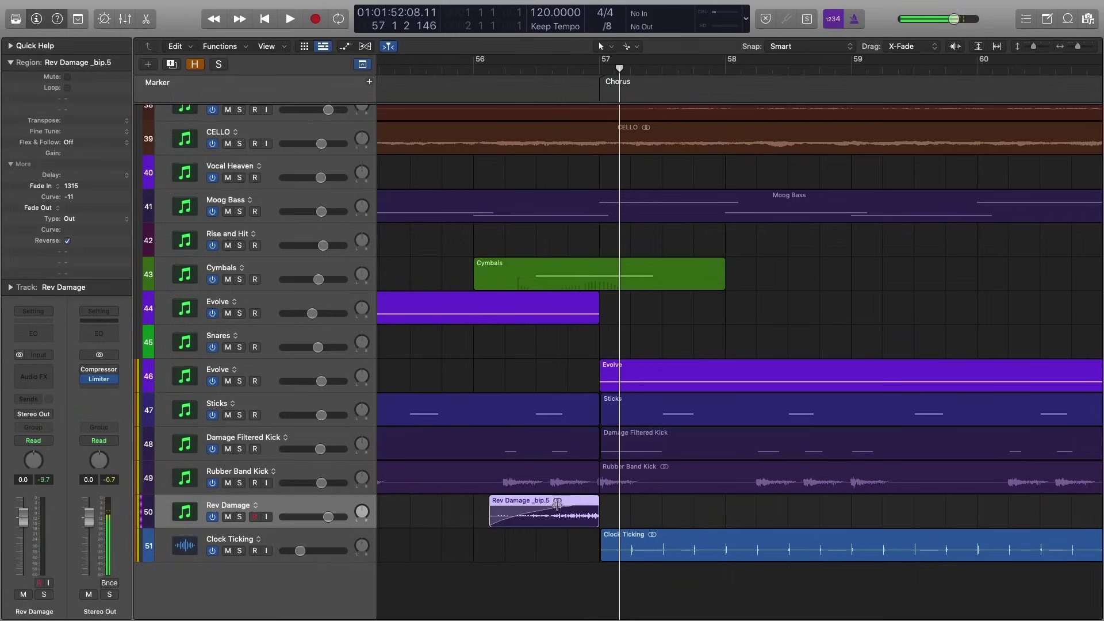
click(665, 509)
Audition the faded Rev Damage region in solo from bar 56, and turn solo off after listening
drag(504, 71, 484, 72)
key(s)
key(space)
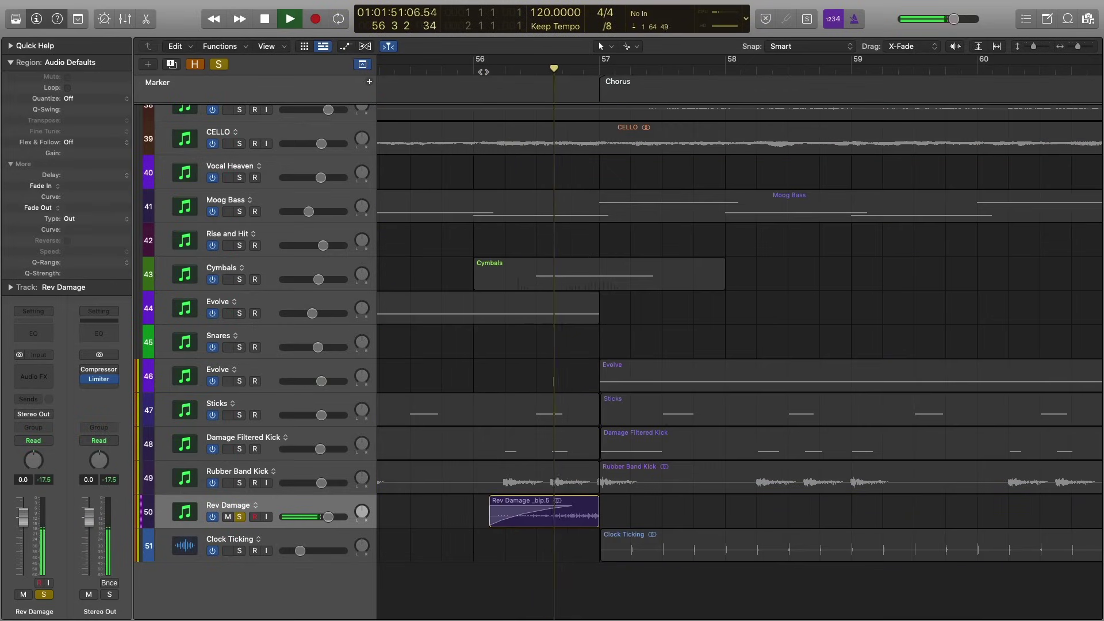
key(s)
key(space)
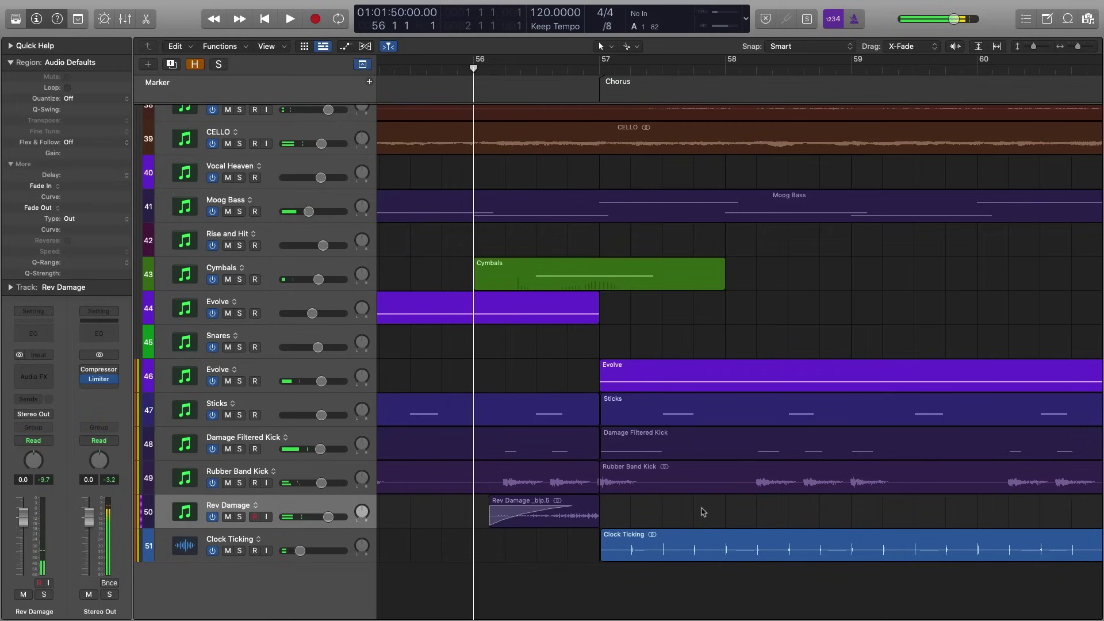
Play the transition into the Chorus from bar 56 with the full mix
key(space)
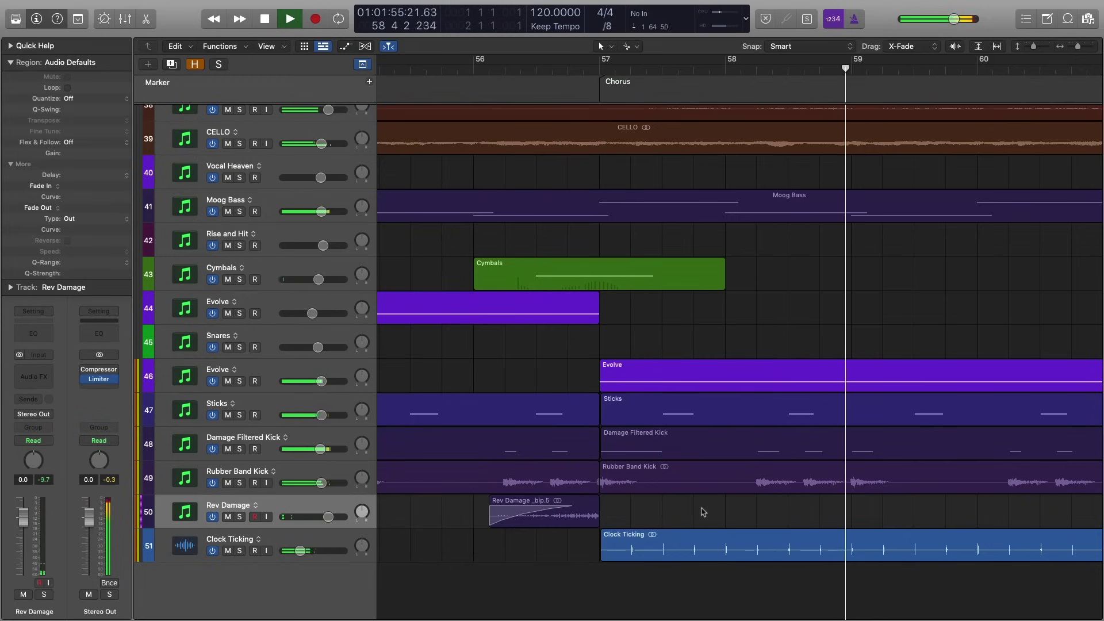
key(super+Up)
key(super+Up)
key(super+Up)
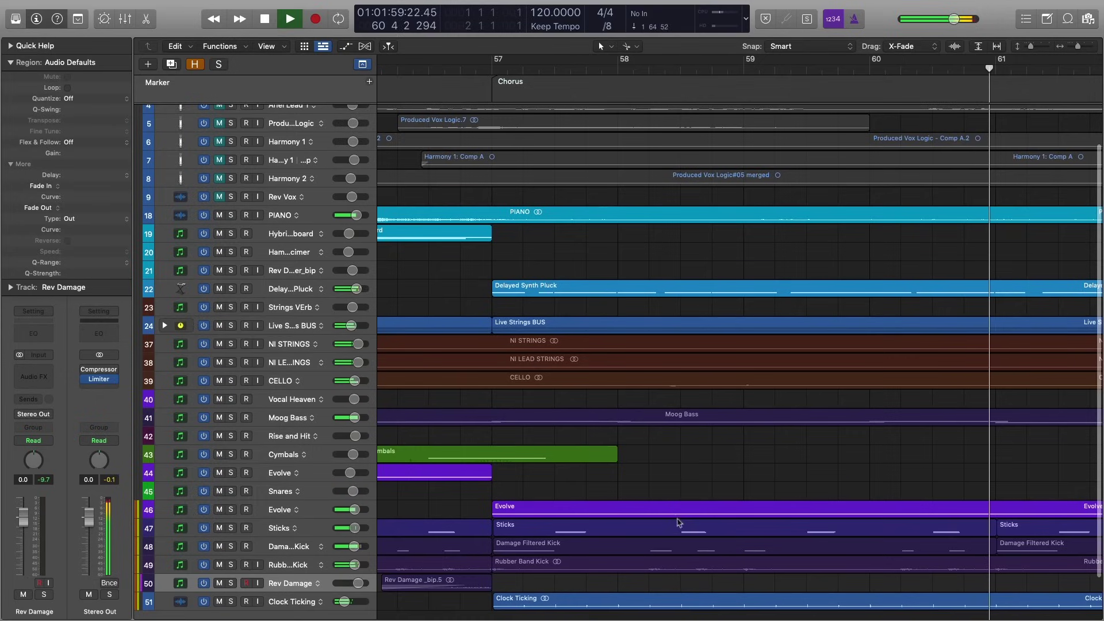
Go back to the song's intro and select the PIANO track
scroll(615, 526, down, 3)
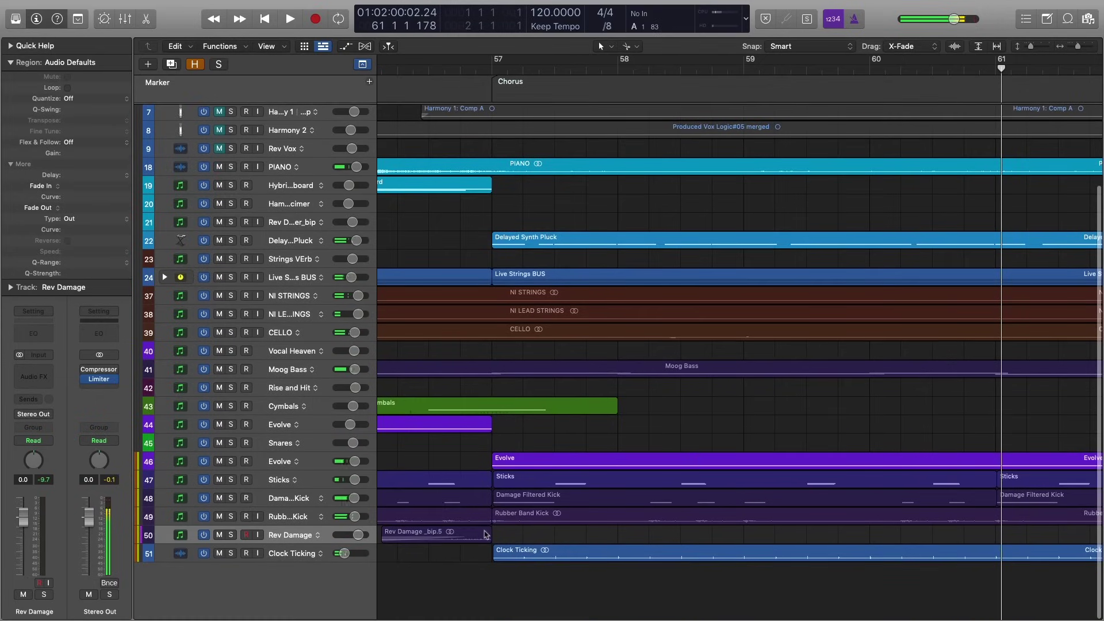
scroll(405, 371, left, 10)
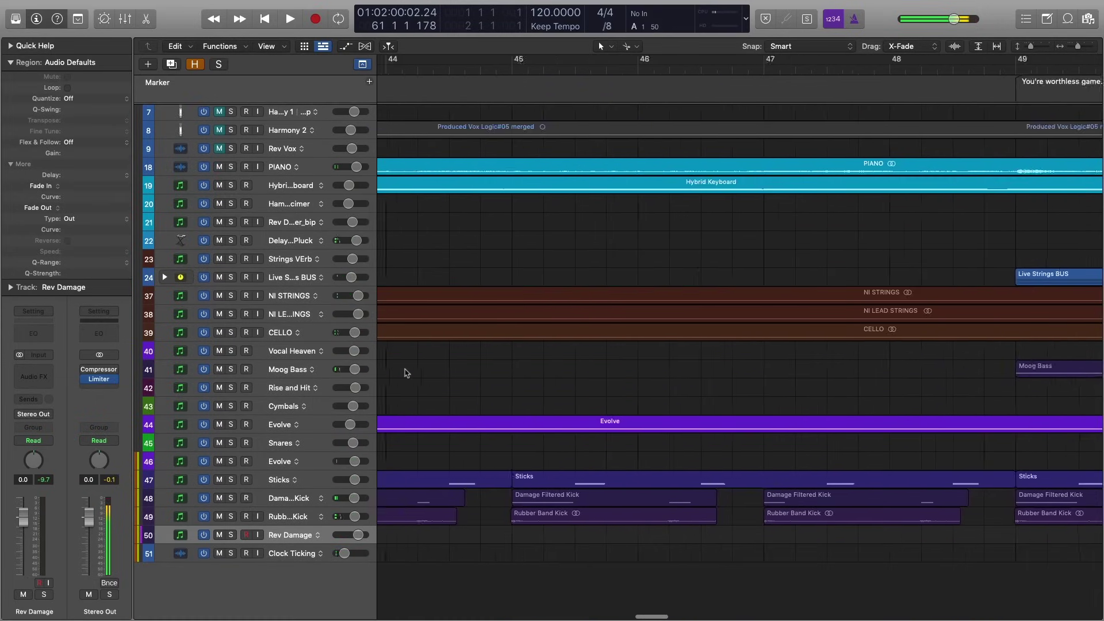
scroll(405, 371, left, 8)
key(super+Down)
key(super+Down)
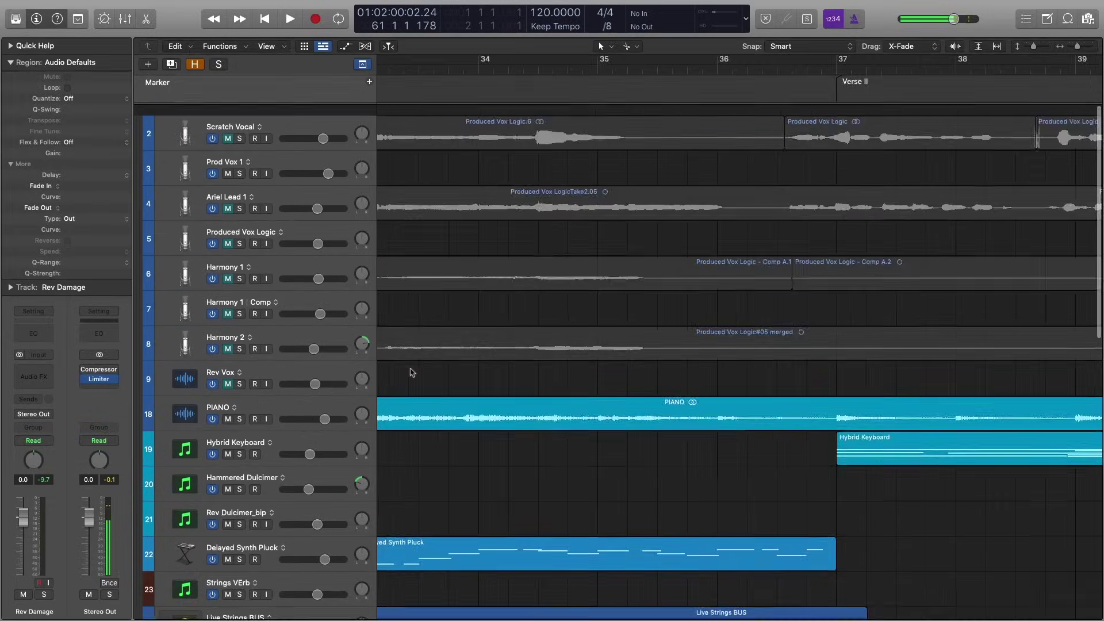
scroll(414, 372, left, 20)
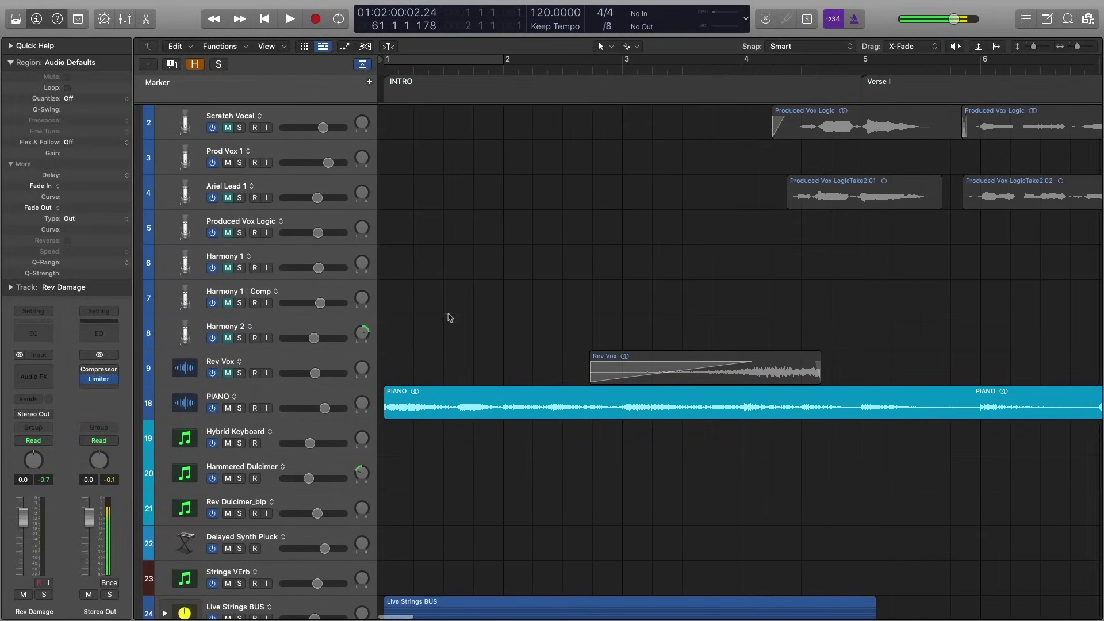
click(454, 403)
scroll(463, 454, down, 4)
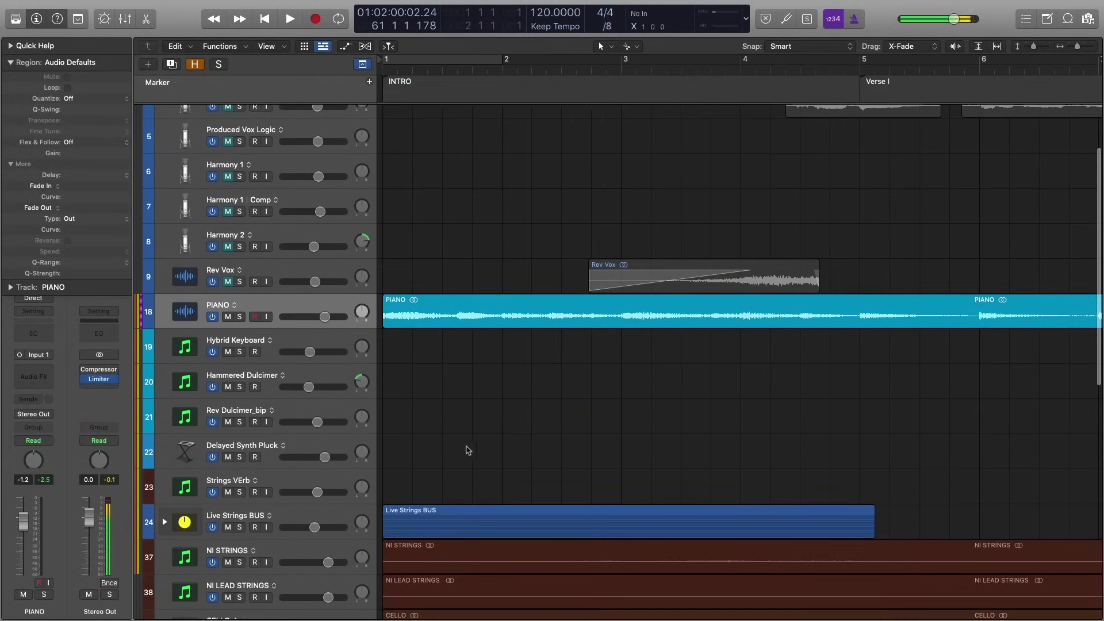
key(super+Left)
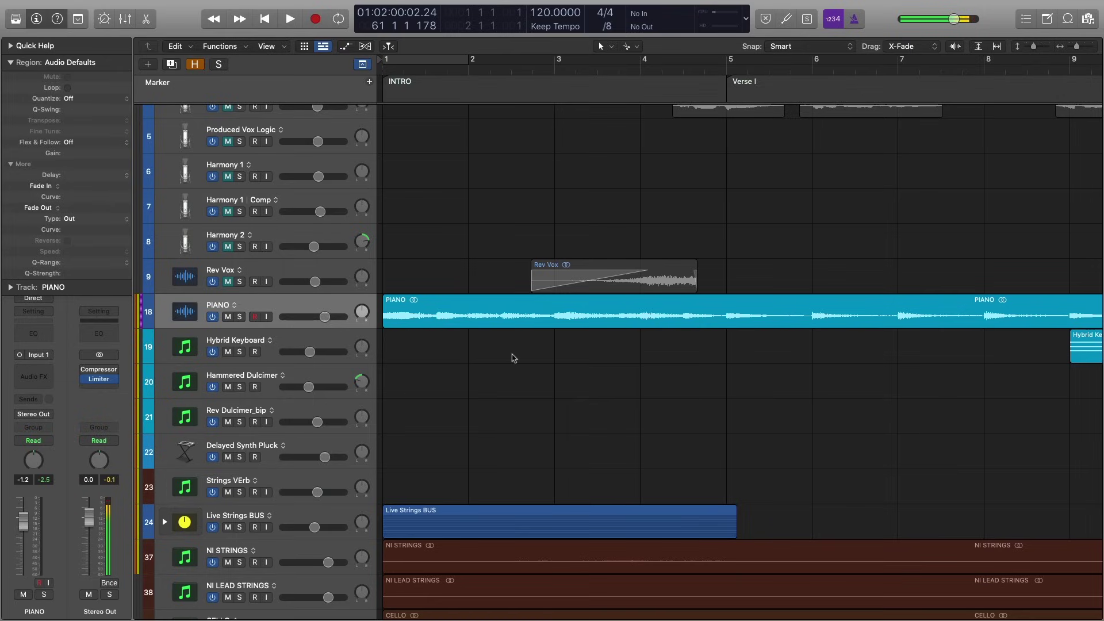
Duplicate the PIANO track and copy the PIANO region onto the new track directly below
click(234, 305)
click(296, 304)
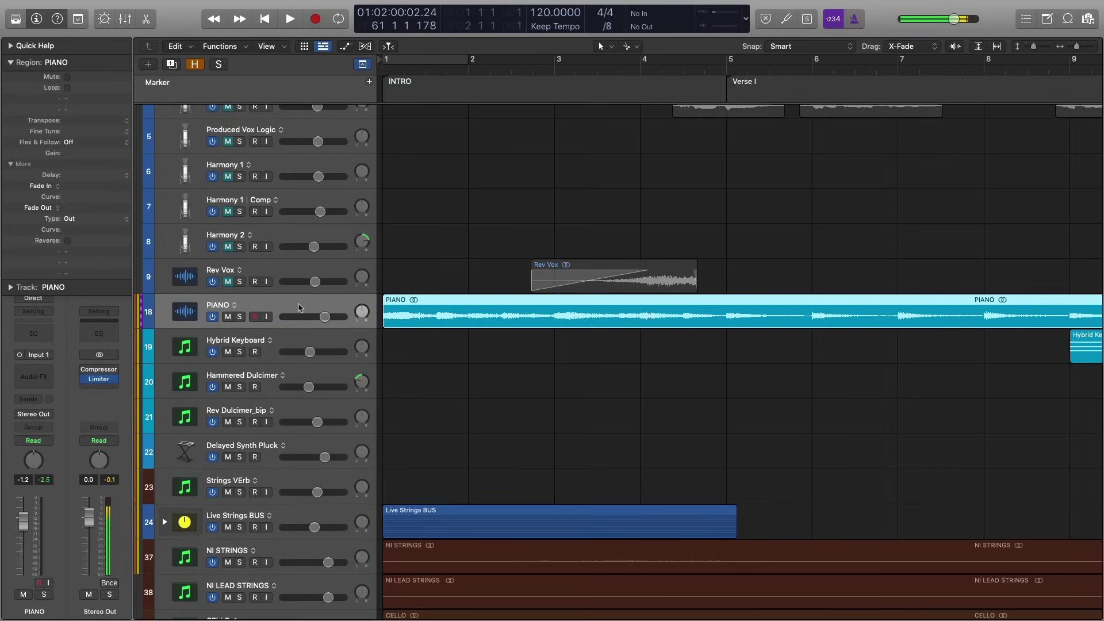
key(super+d)
drag(433, 326, 356, 356)
click(402, 347)
click(442, 391)
click(437, 354)
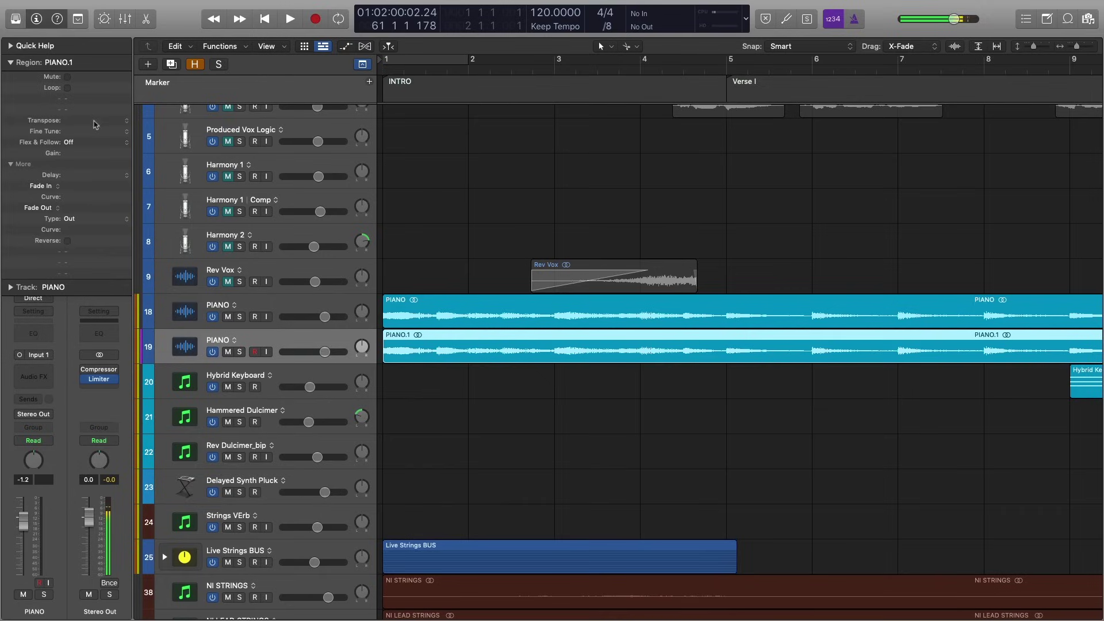
Transpose the copied PIANO region down an octave to -12
click(127, 125)
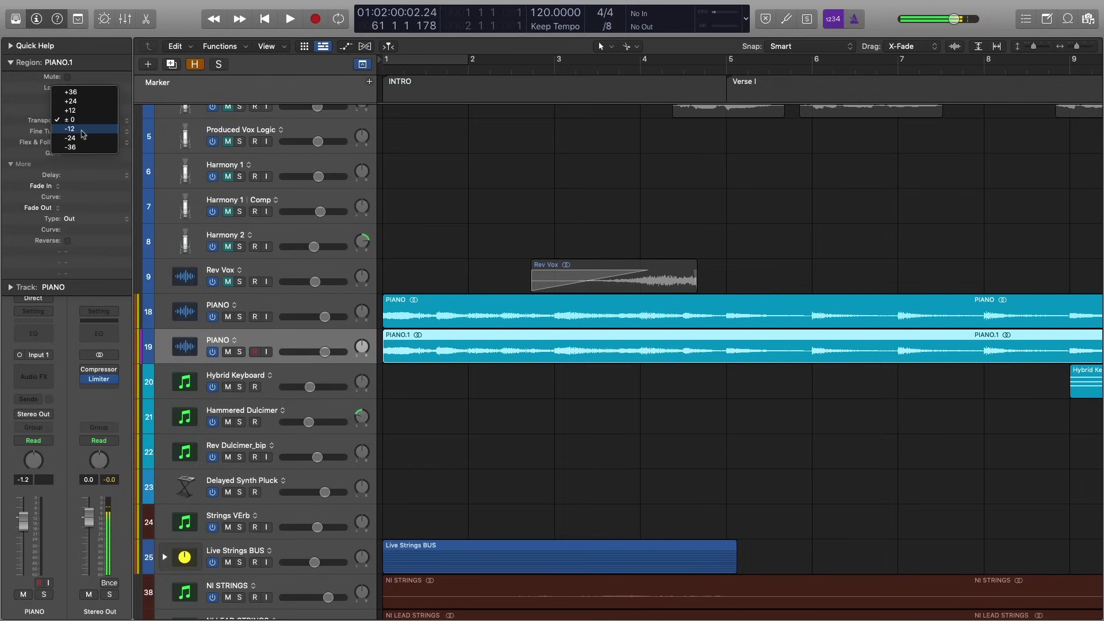
click(127, 126)
click(127, 125)
click(91, 130)
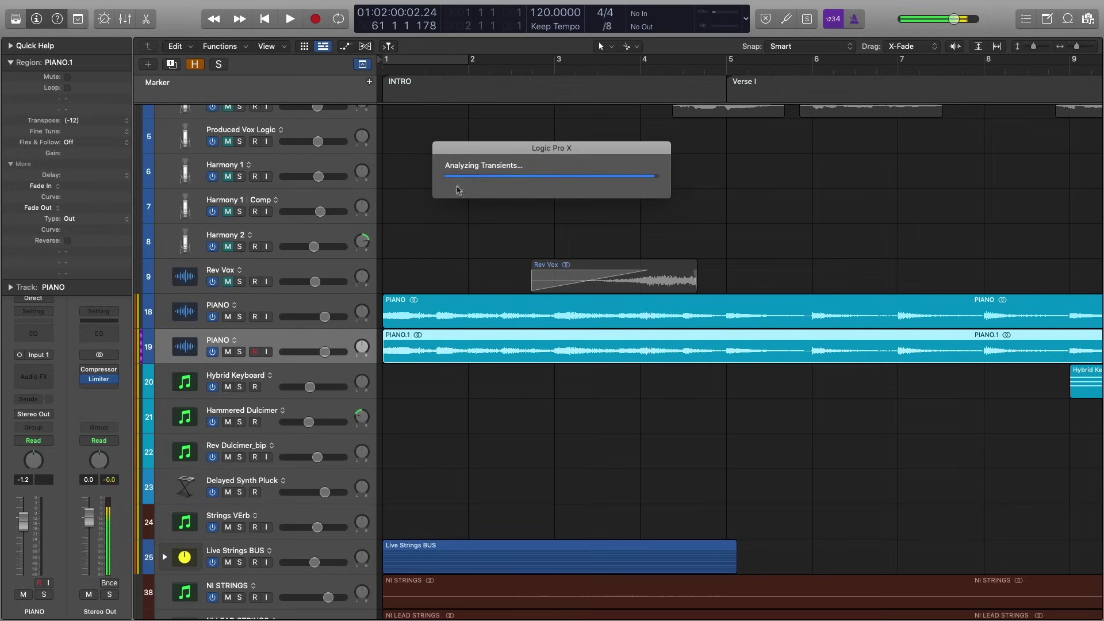
Audition the original PIANO track in solo from bar 1, and turn its solo off after listening
click(384, 68)
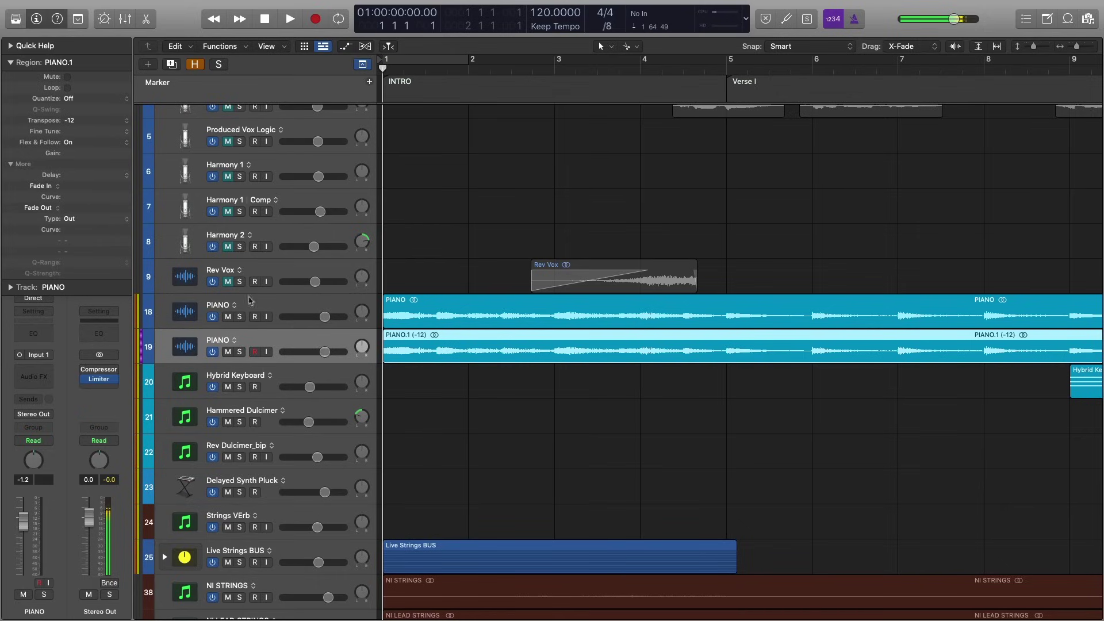
click(240, 318)
key(space)
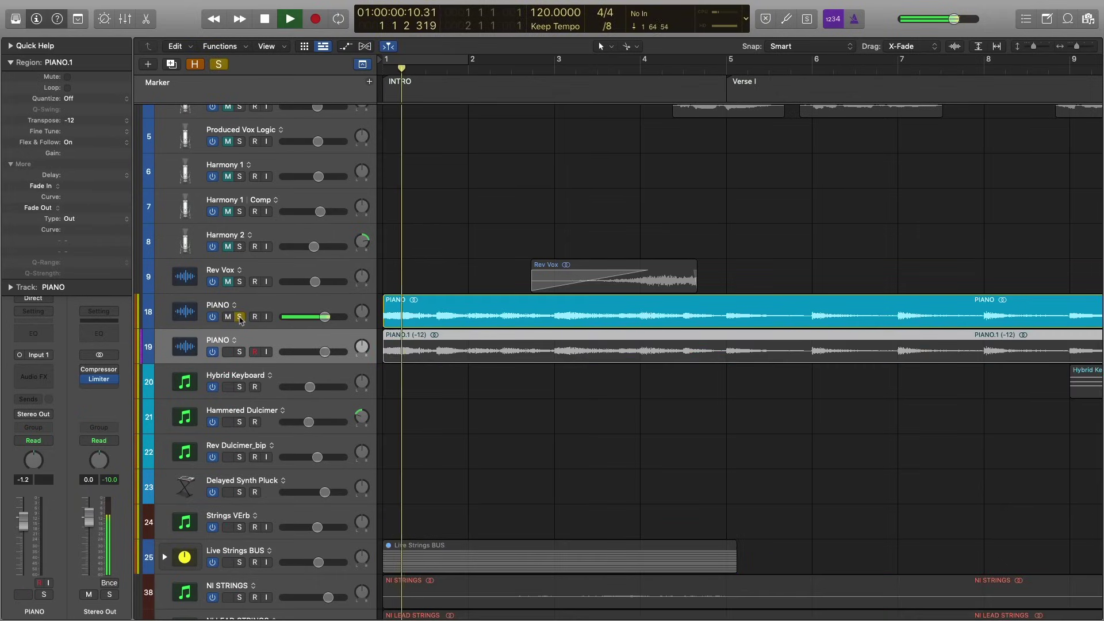
click(240, 318)
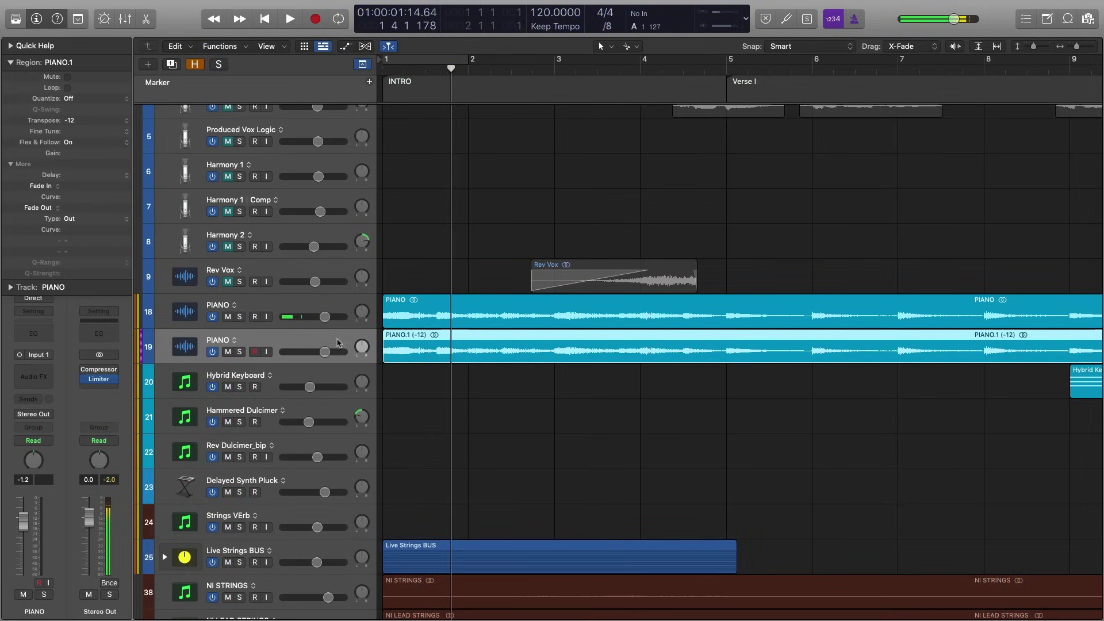
Audition the transposed PIANO copy in solo from the song's start, and turn solo off after listening
key(Return)
key(s)
key(space)
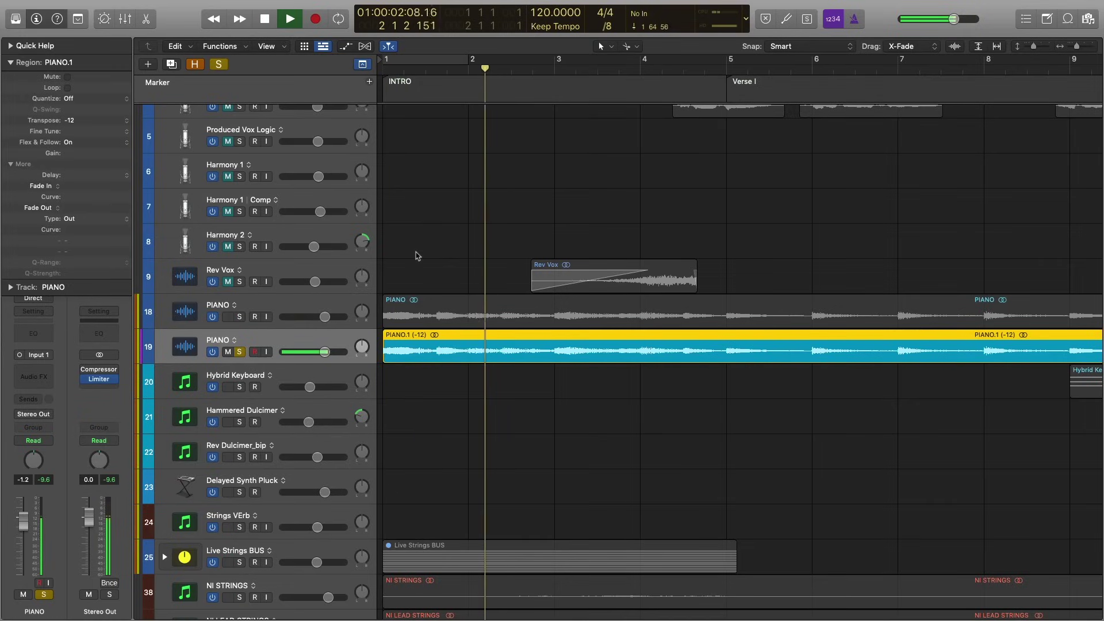
key(space)
key(s)
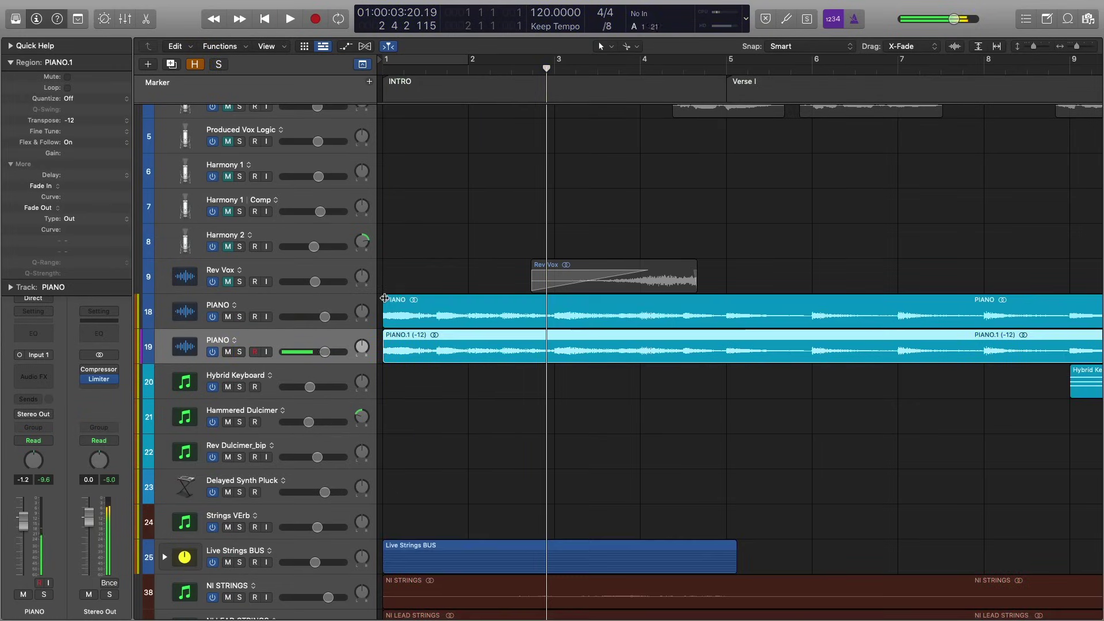
Set the copied PIANO region's transposition to +12 and deselect the region
drag(106, 119, 97, 76)
click(562, 274)
click(477, 212)
Play the song's start with both pianos, solo the octave-up copy to hear it alone, and turn solo off
key(Return)
key(space)
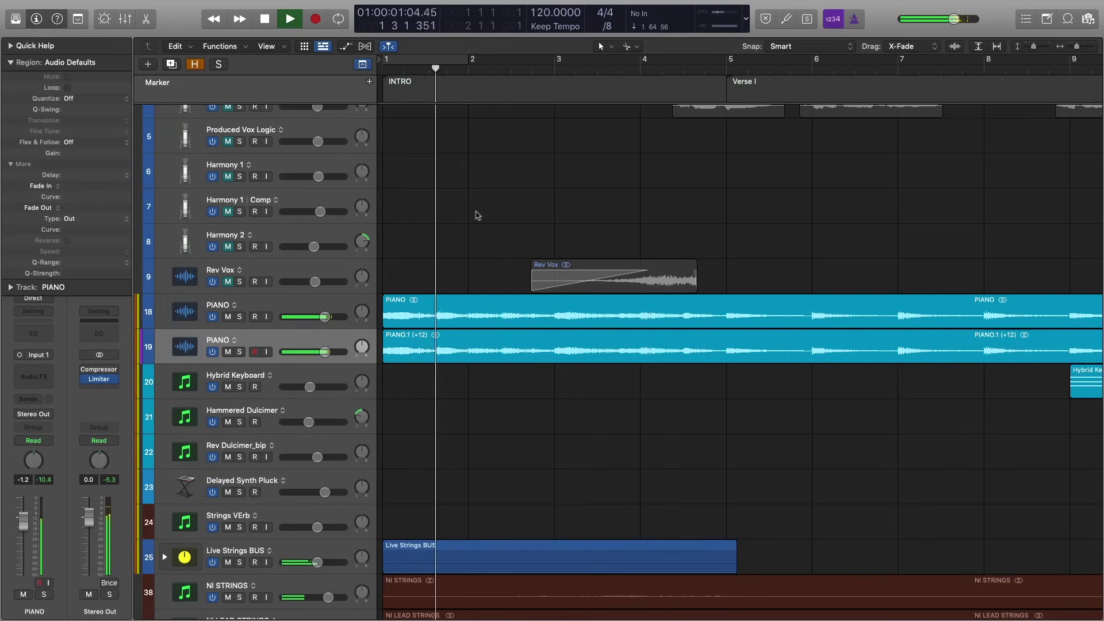
key(s)
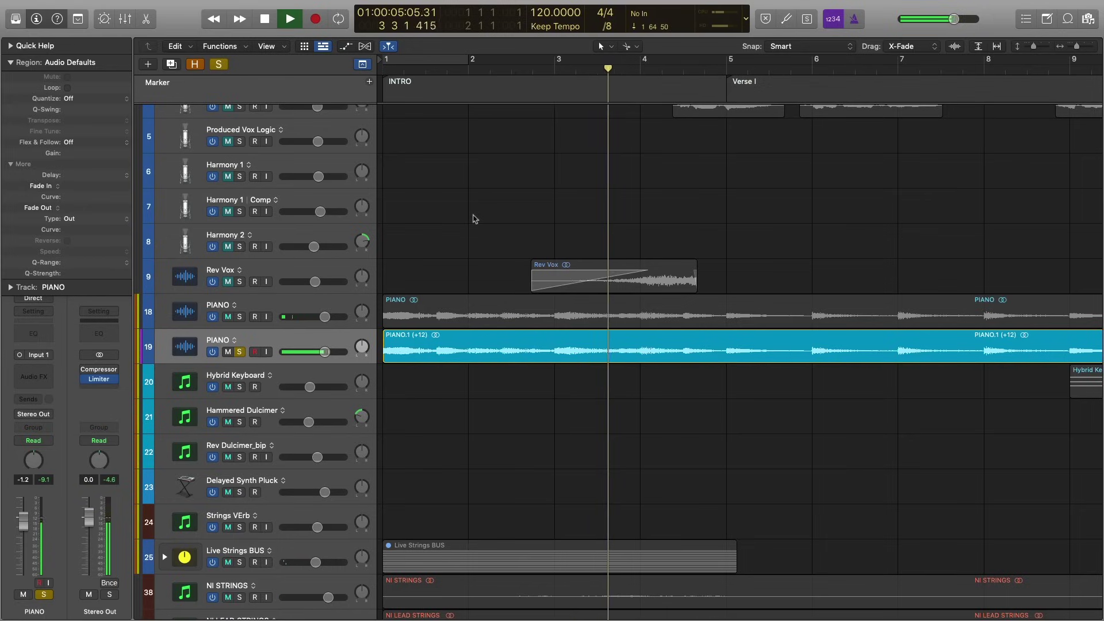
key(space)
key(s)
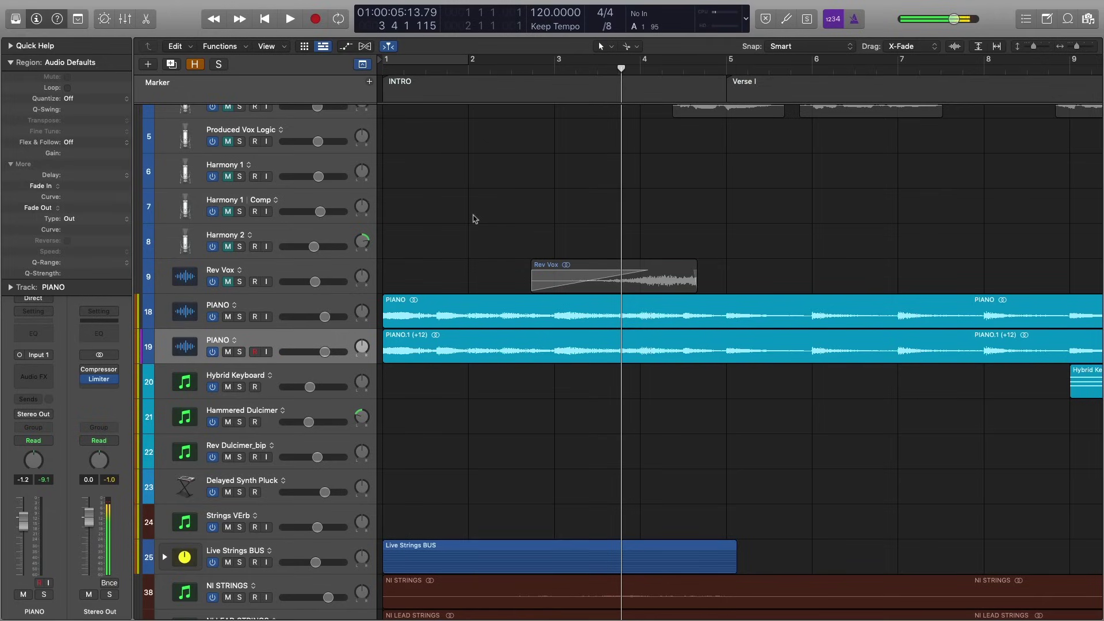
Lower the duplicate PIANO track's volume to -9.0 dB while listening to the blend from the song's start
drag(325, 352, 308, 352)
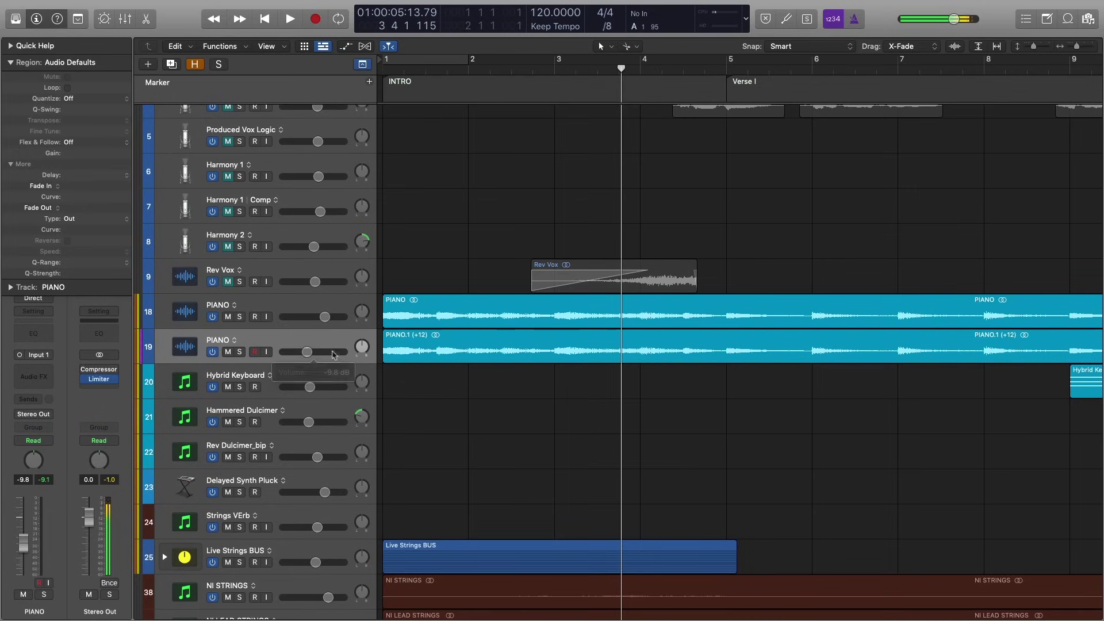
key(Return)
key(space)
drag(307, 352, 308, 352)
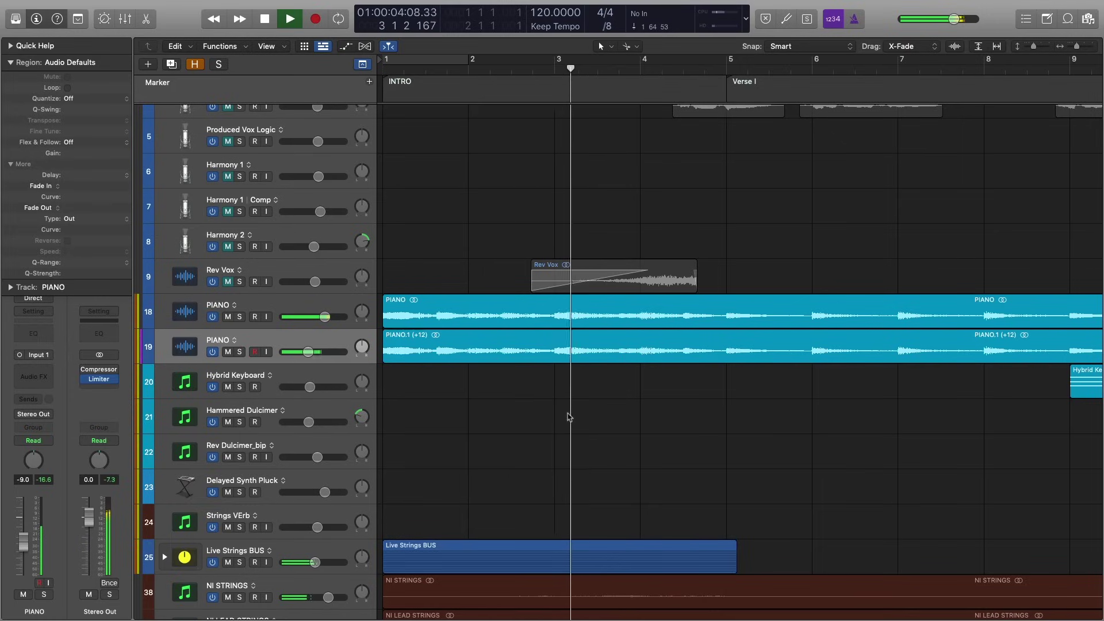
key(space)
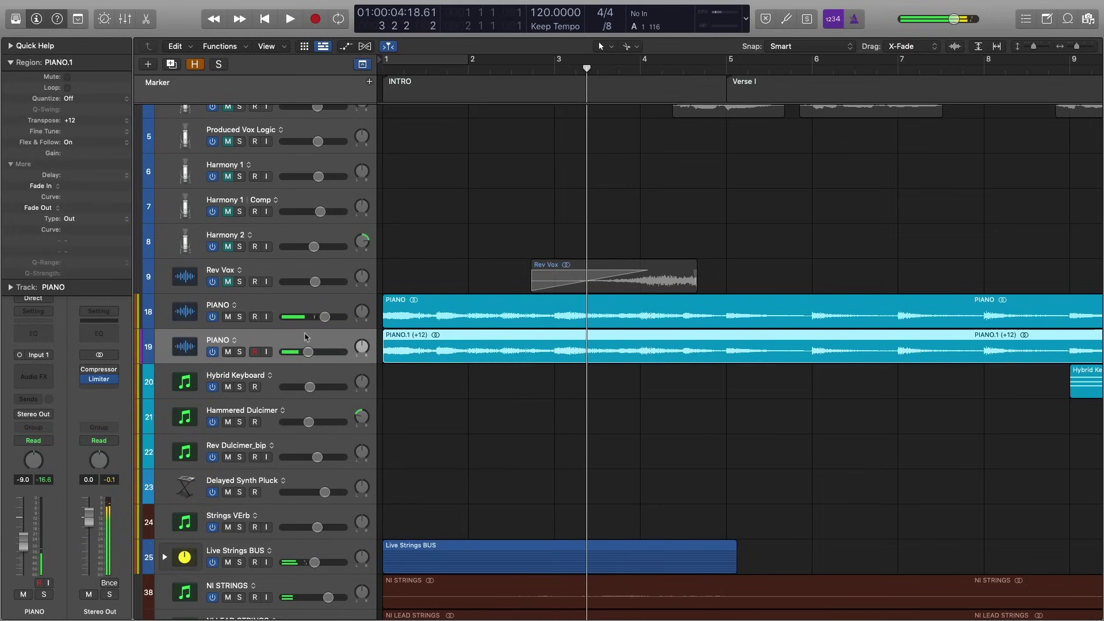
Delete the transposed PIANO region and its duplicate track
key(BackSpace)
key(super+BackSpace)
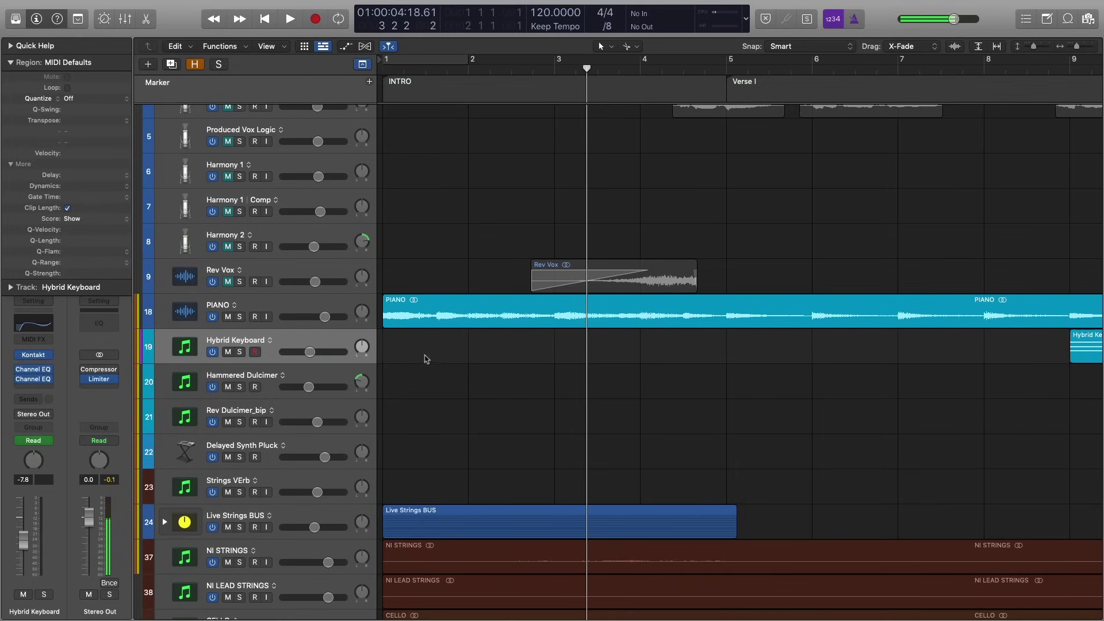
Select the original PIANO track and its region to view the region parameters, and deselect the region after viewing
click(329, 337)
click(492, 389)
click(325, 315)
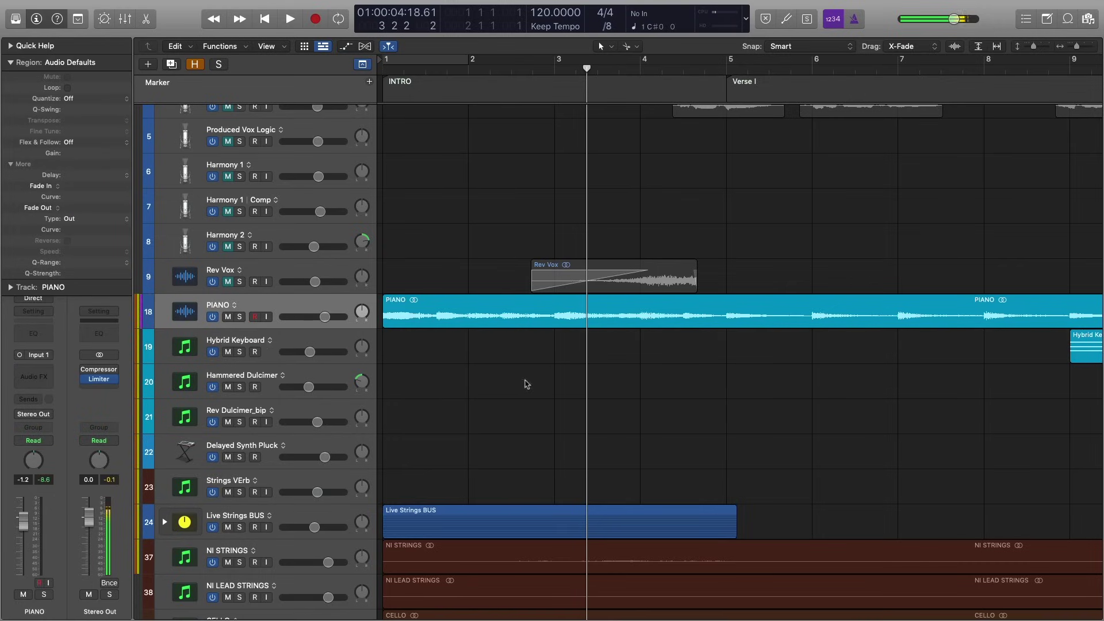
click(489, 323)
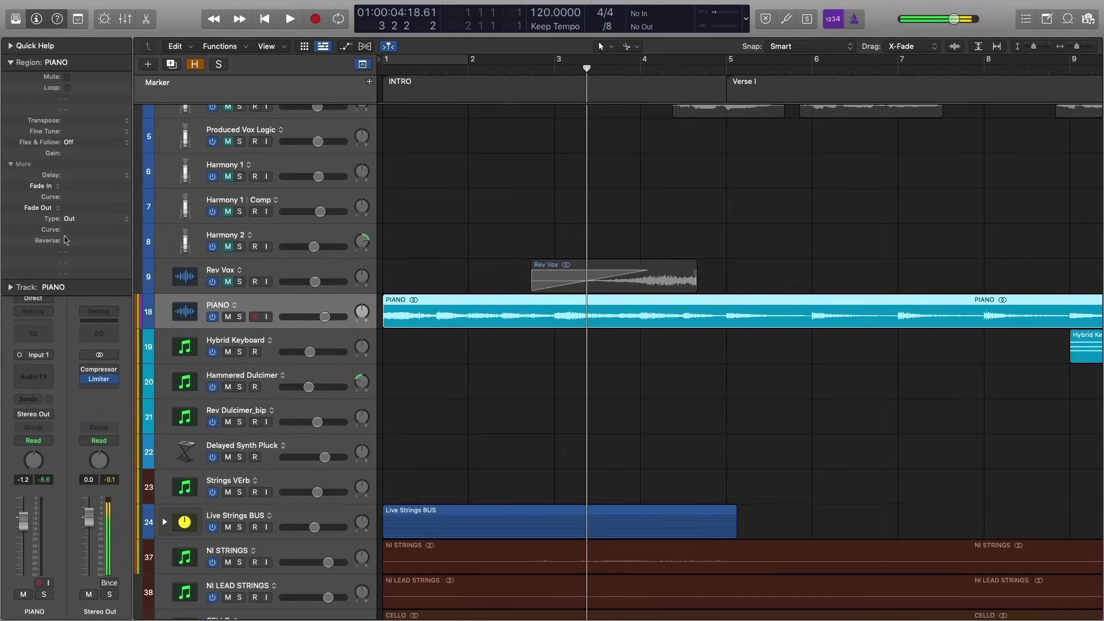
click(600, 191)
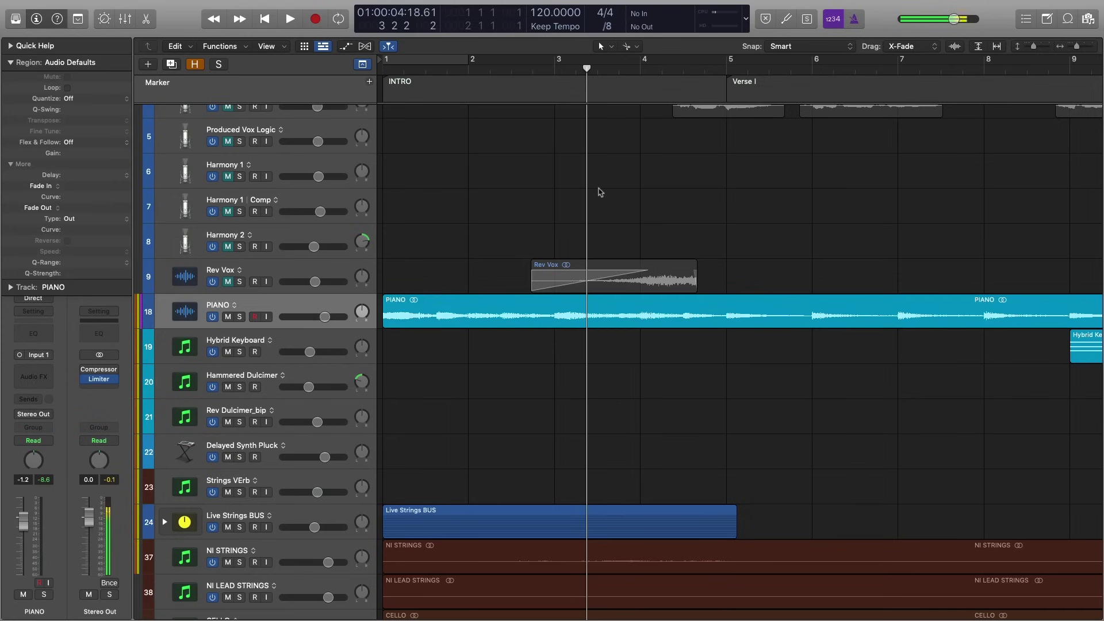
Show the full length of the song in the arrangement
ctrl+alt+click(604, 399)
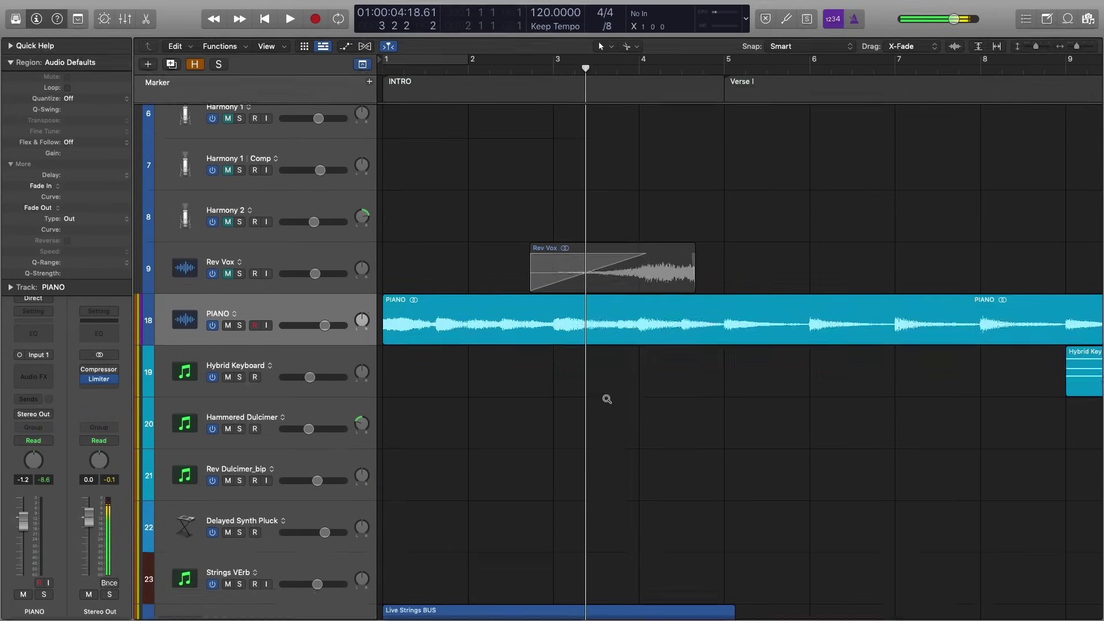
ctrl+alt+click(607, 398)
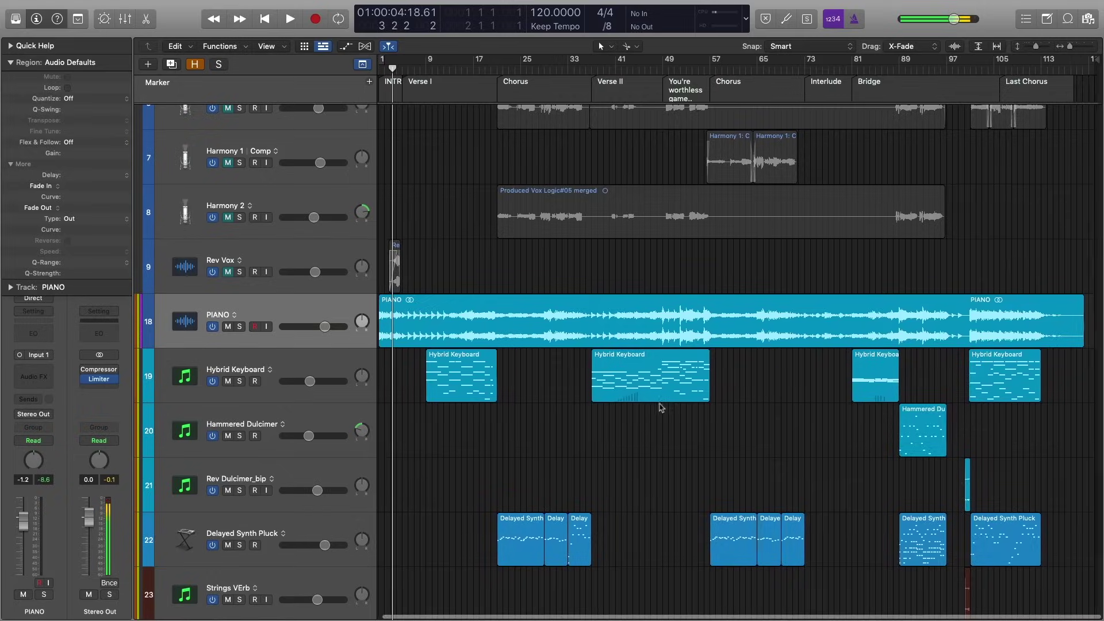
Select the PIANO region near the last chorus, clear the selection, and place the playhead at bar 101
scroll(659, 406, right, 8)
scroll(584, 431, right, 20)
scroll(585, 432, right, 20)
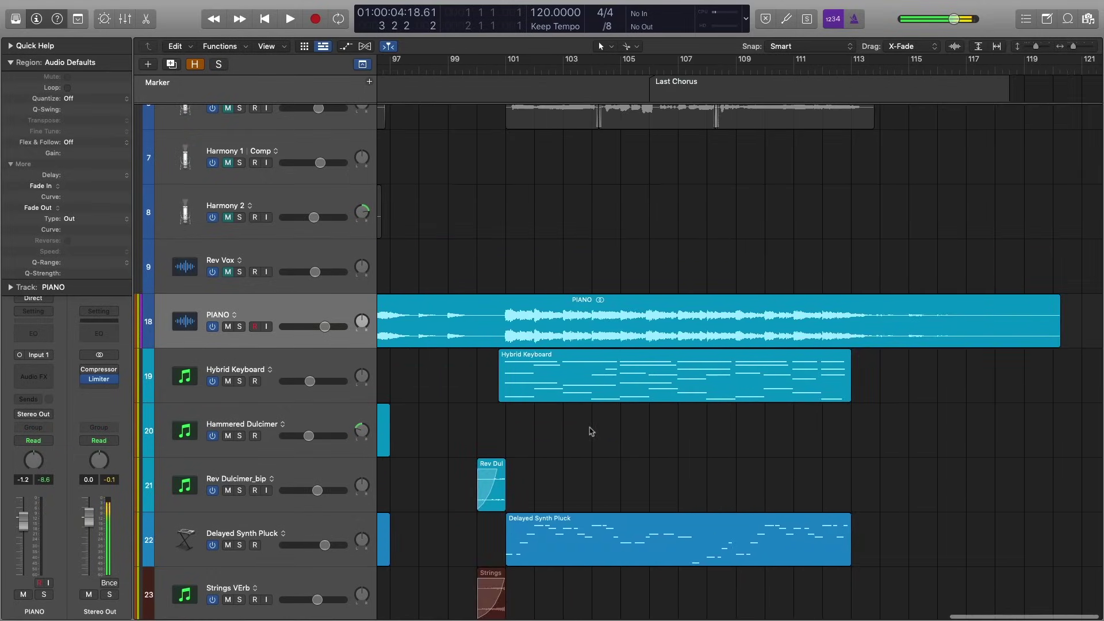
scroll(589, 432, left, 3)
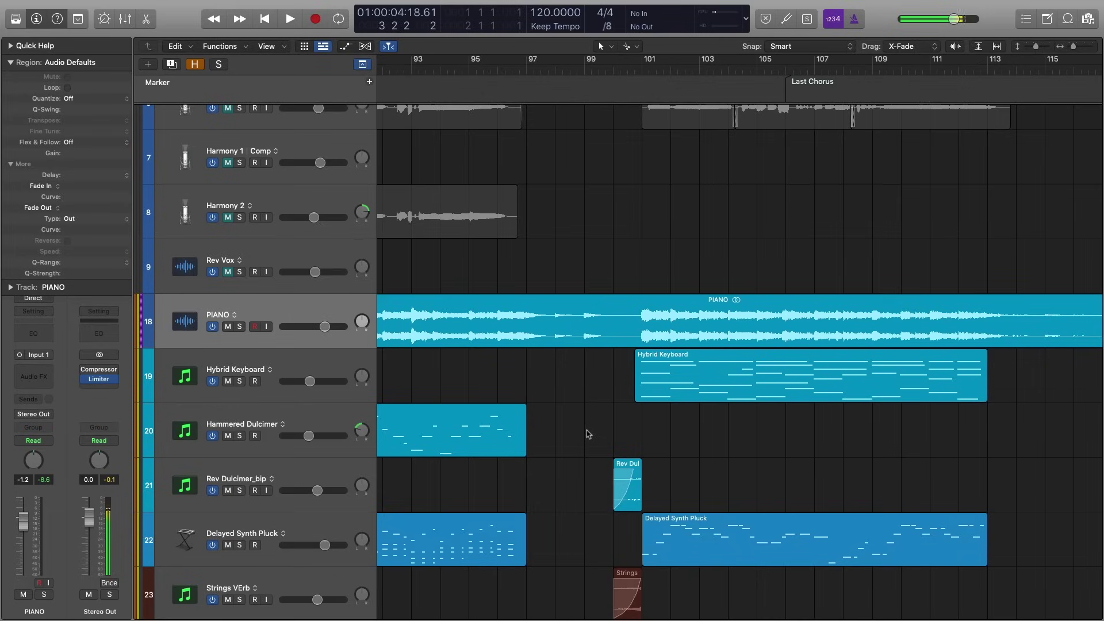
click(654, 330)
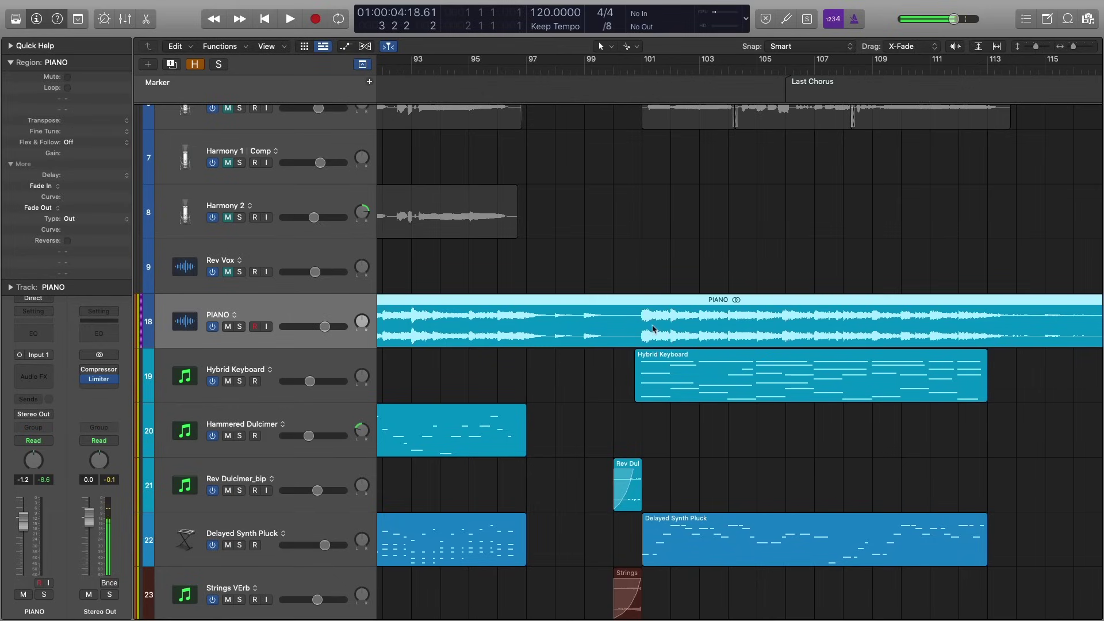
click(665, 275)
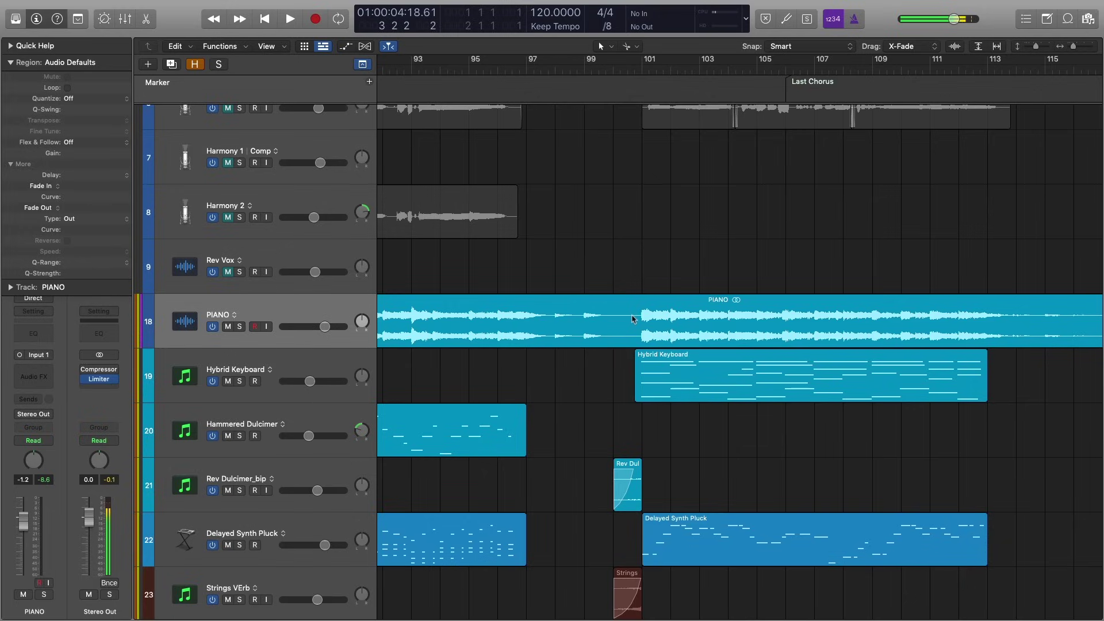
click(642, 69)
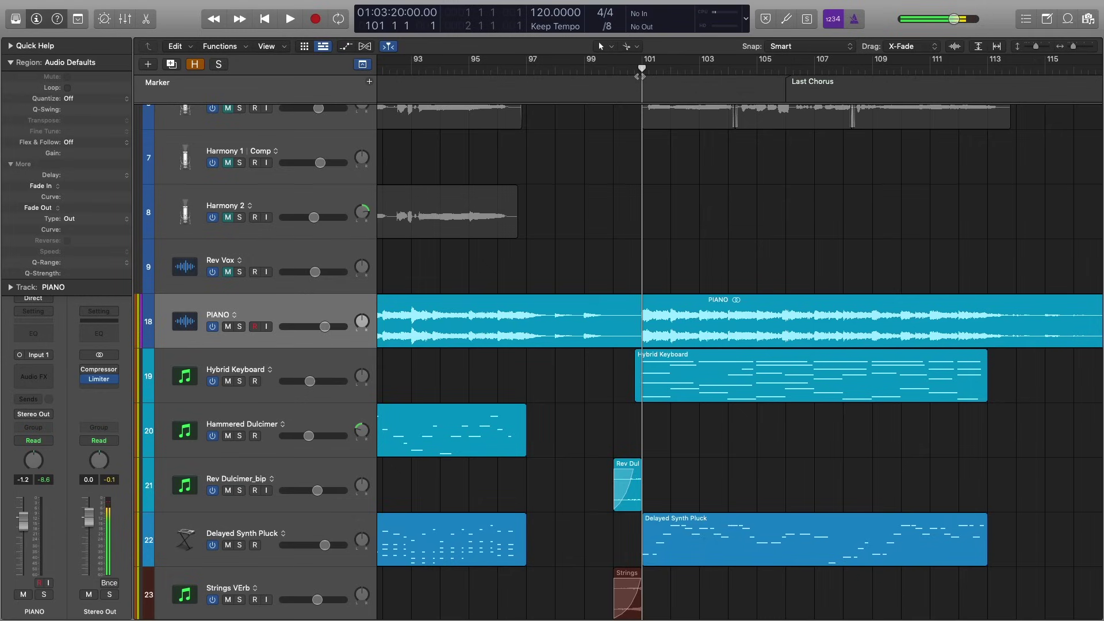
Place the playhead at bar 89 in the Bridge and return it to the start of the song
scroll(602, 200, left, 2)
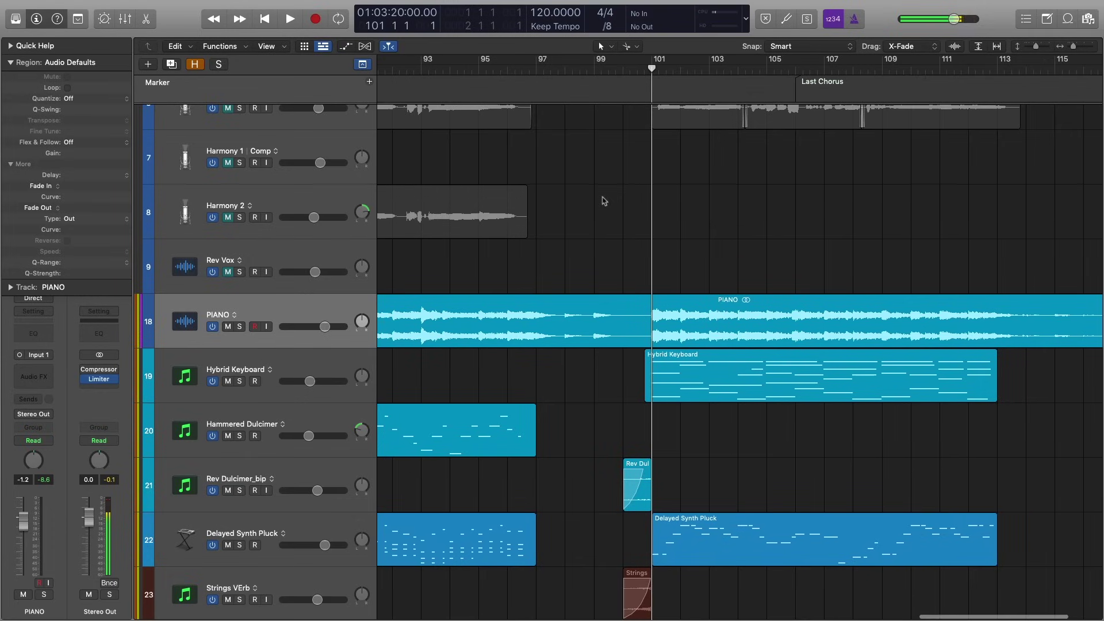
scroll(603, 209, down, 5)
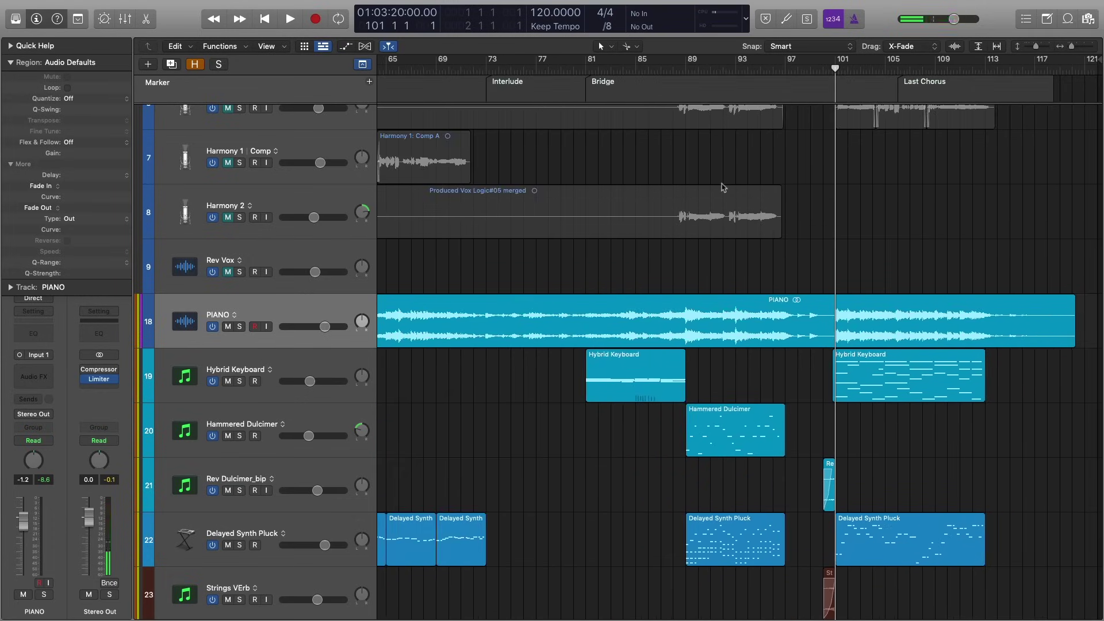
scroll(718, 192, left, 14)
scroll(707, 188, right, 14)
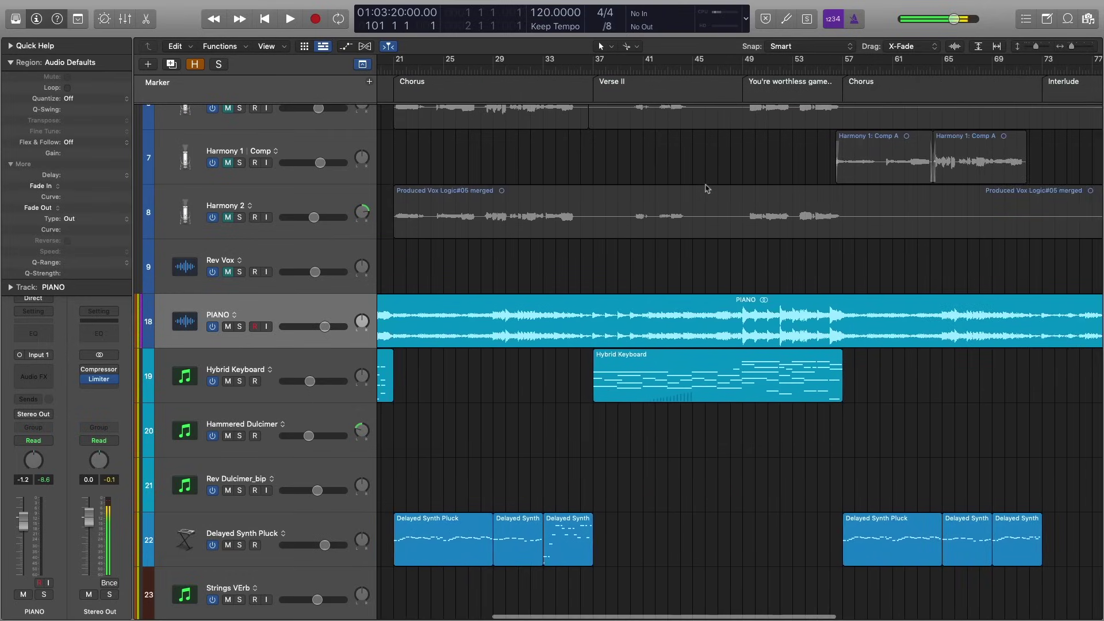
scroll(710, 187, left, 3)
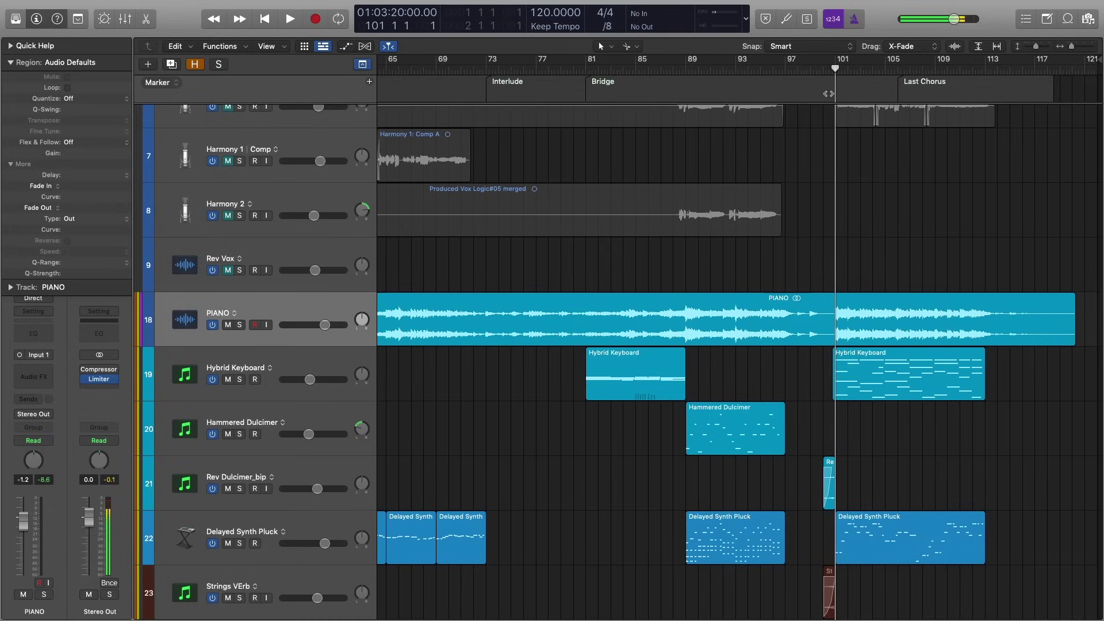
click(690, 70)
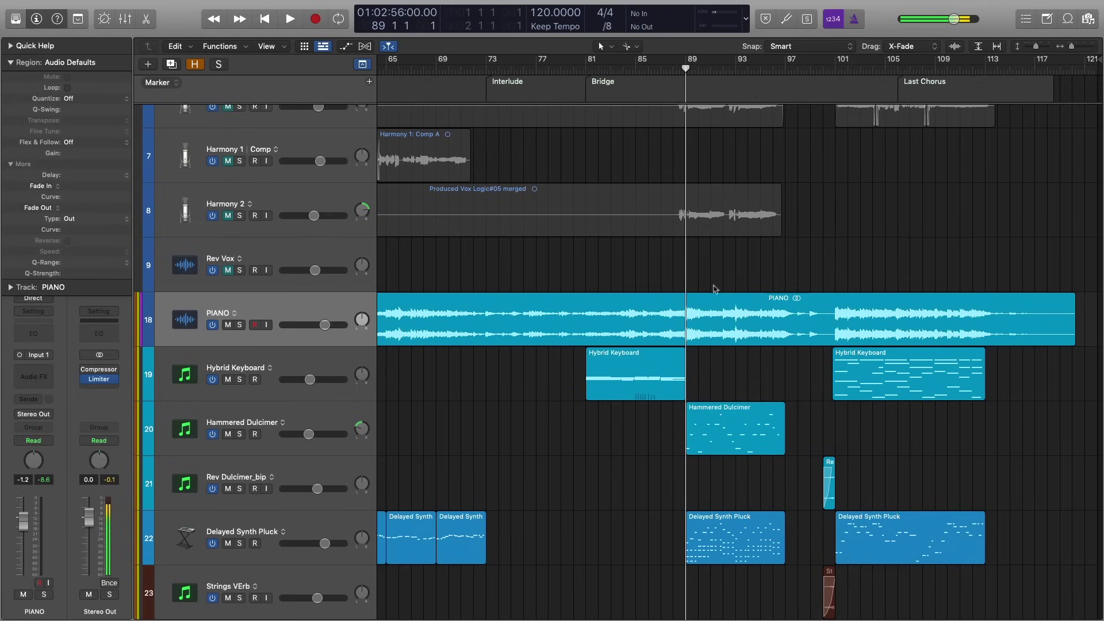
key(Return)
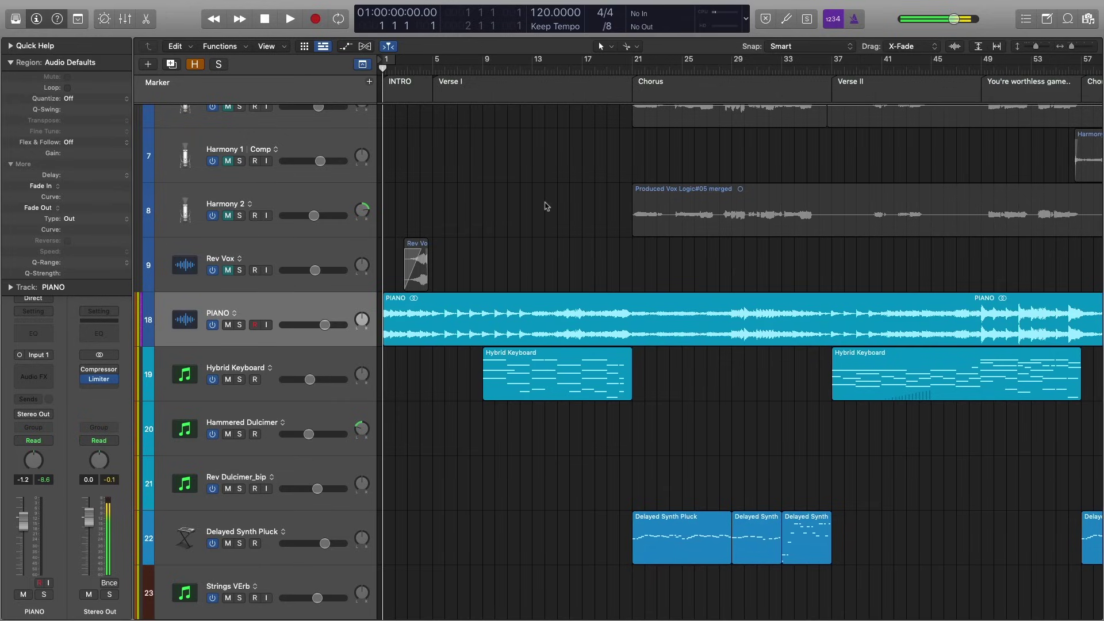
Place the playhead at bar 90 in the Bridge section
scroll(546, 206, right, 20)
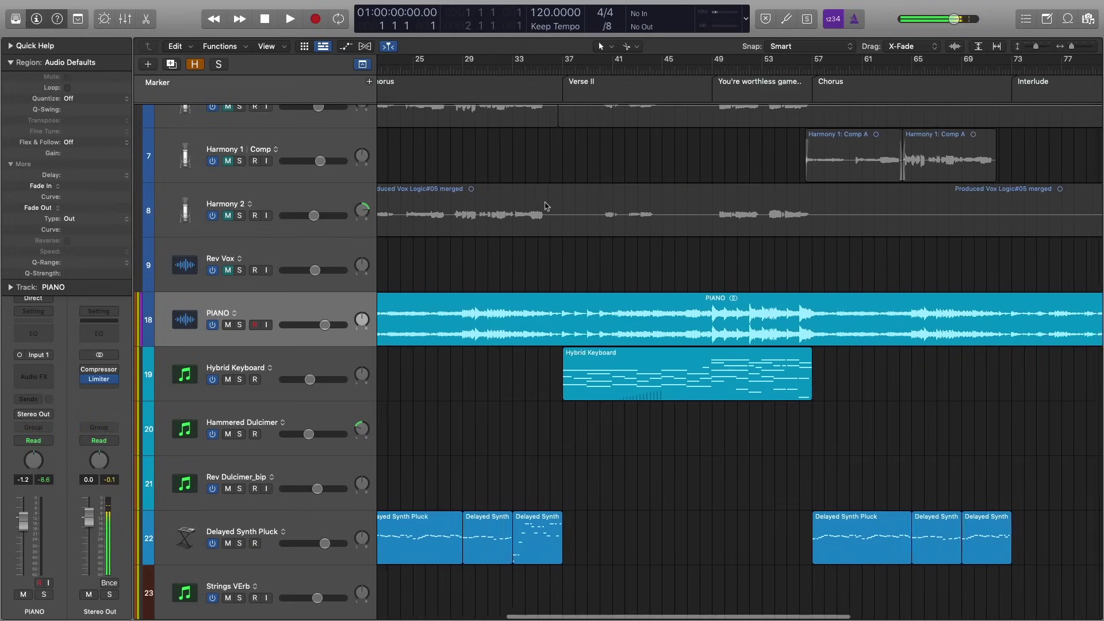
scroll(535, 187, right, 4)
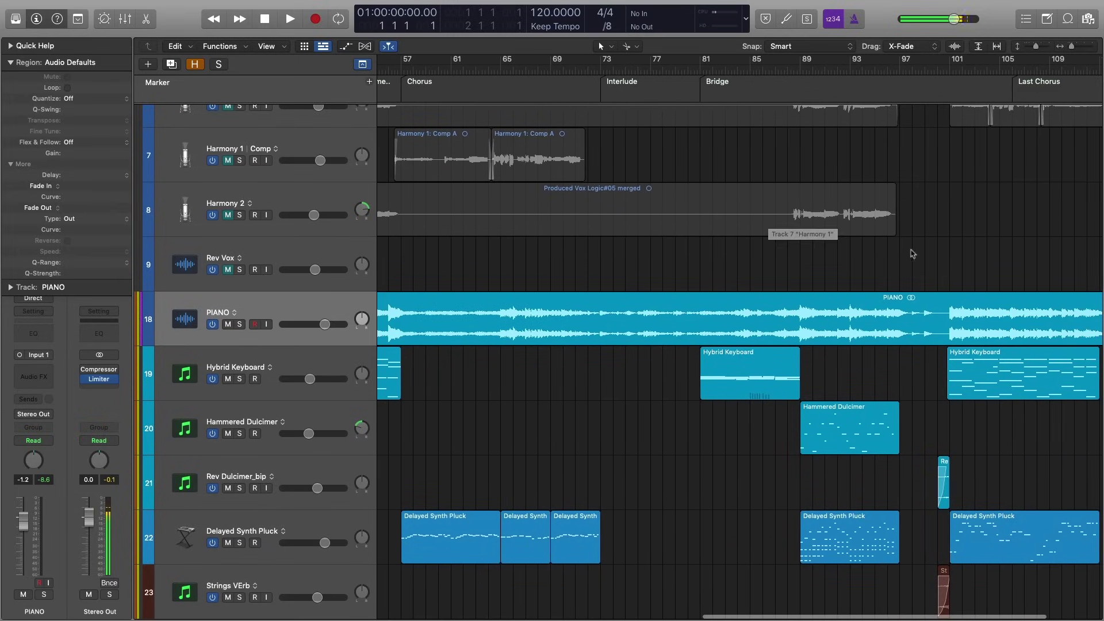
click(814, 70)
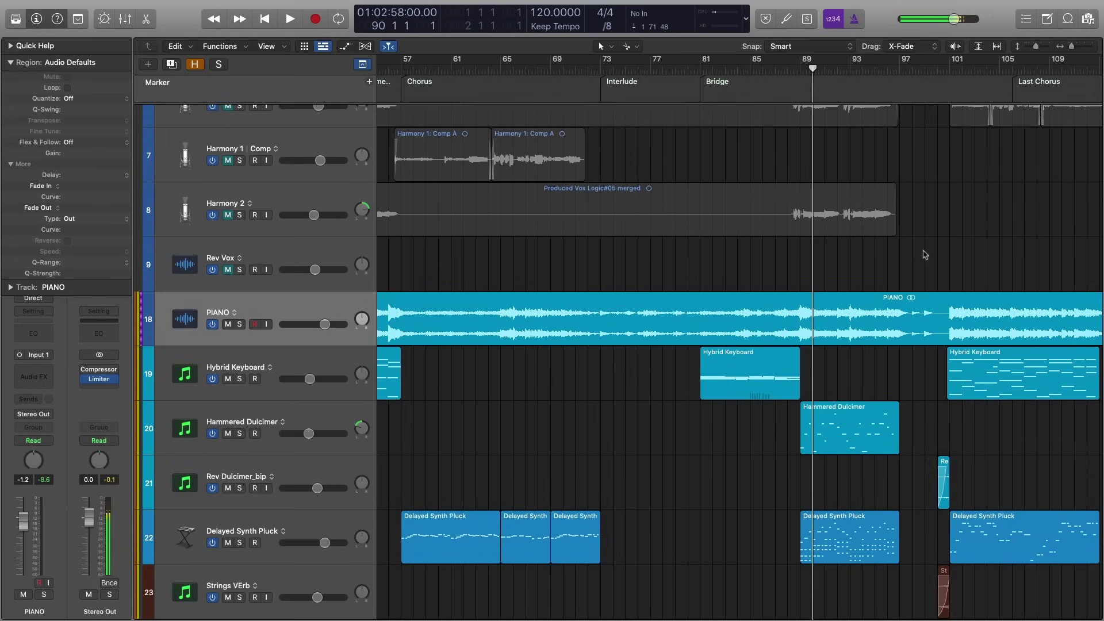
scroll(925, 253, right, 4)
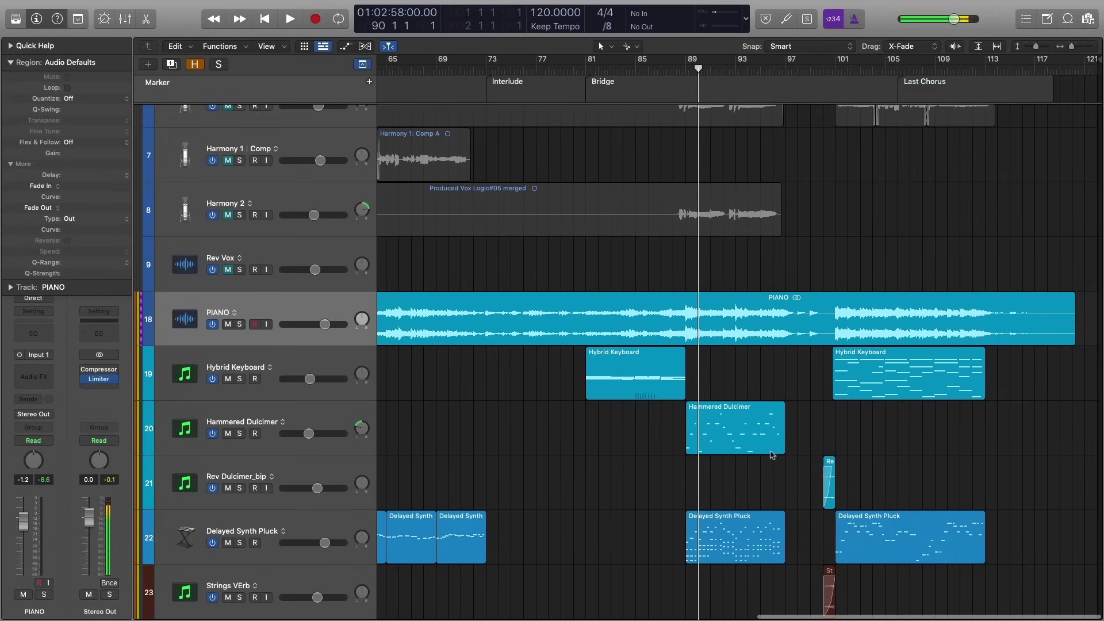
Lock the SMPTE position of the PIANO region and the Hammered Dulcimer and Delayed Synth Pluck regions starting at bar 89
click(764, 452)
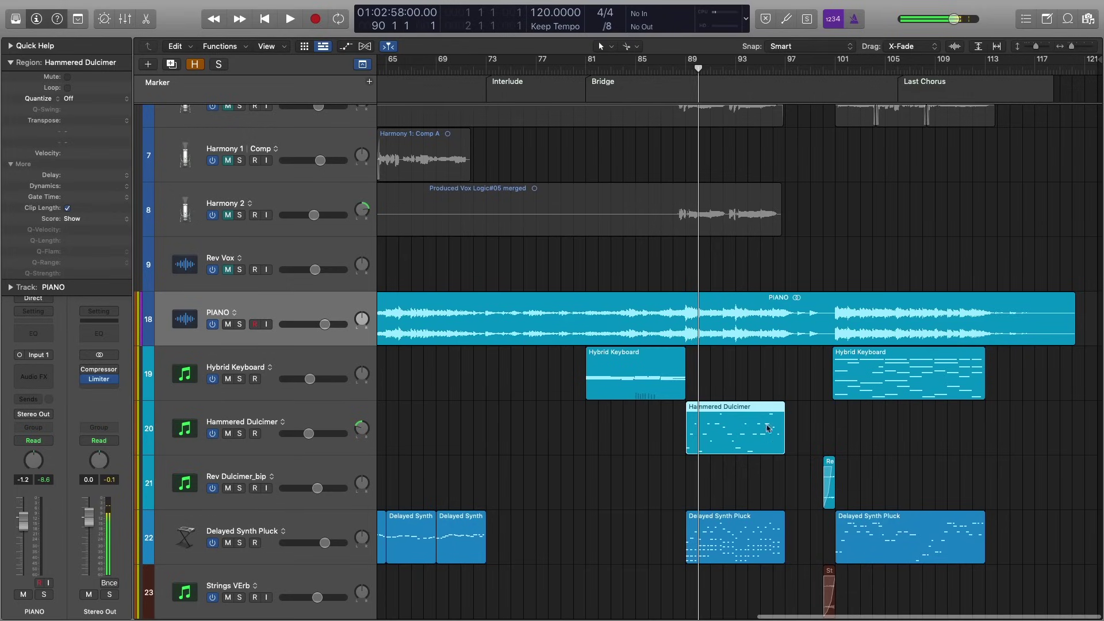
shift+click(730, 303)
right_click(749, 415)
mouse_move(805, 583)
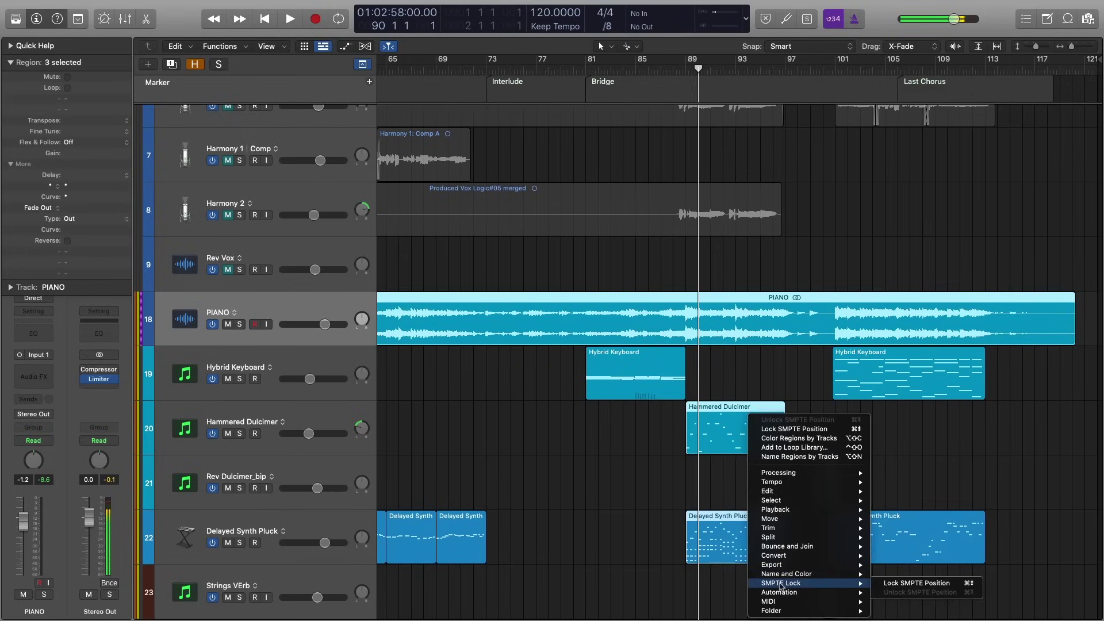
click(916, 583)
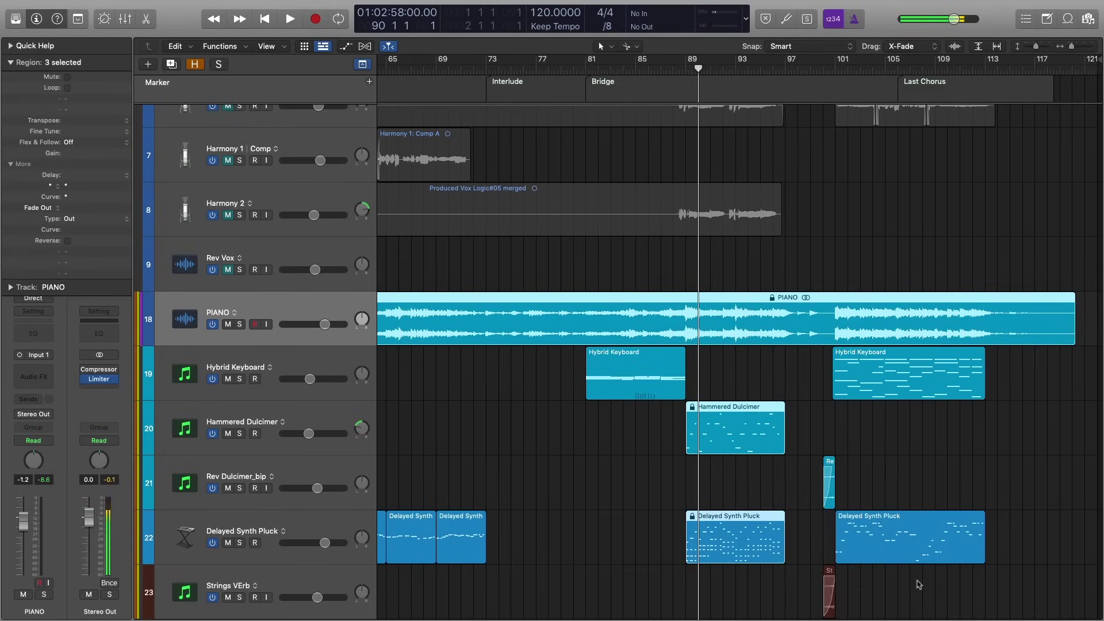
Reselect the three locked regions, unlock their SMPTE position, and clear the selection
click(751, 496)
scroll(751, 495, down, 1)
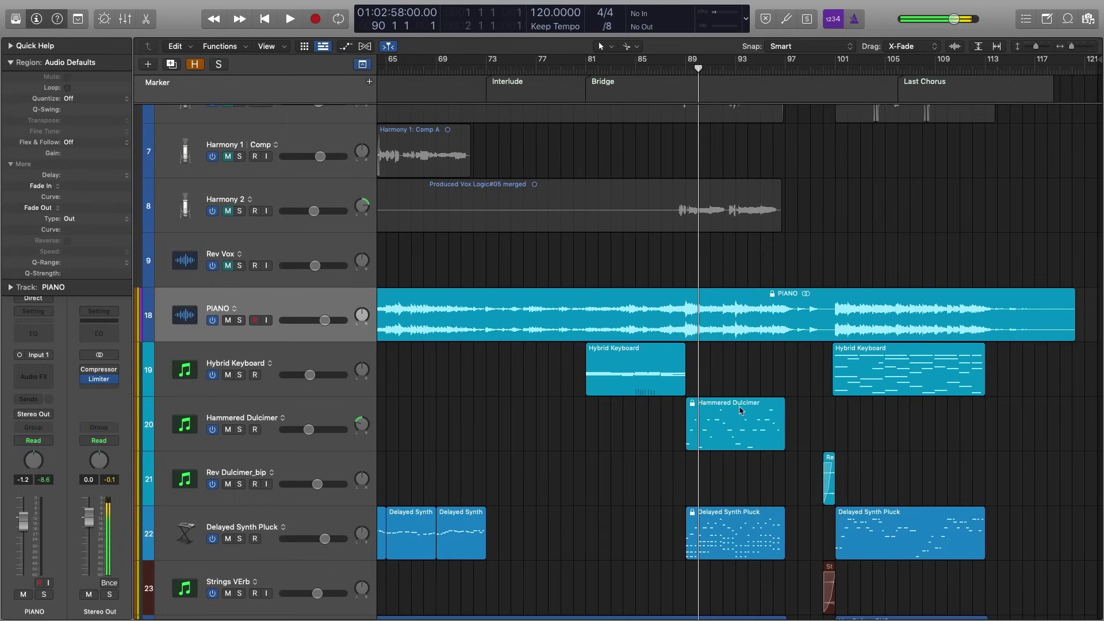
drag(752, 271, 745, 567)
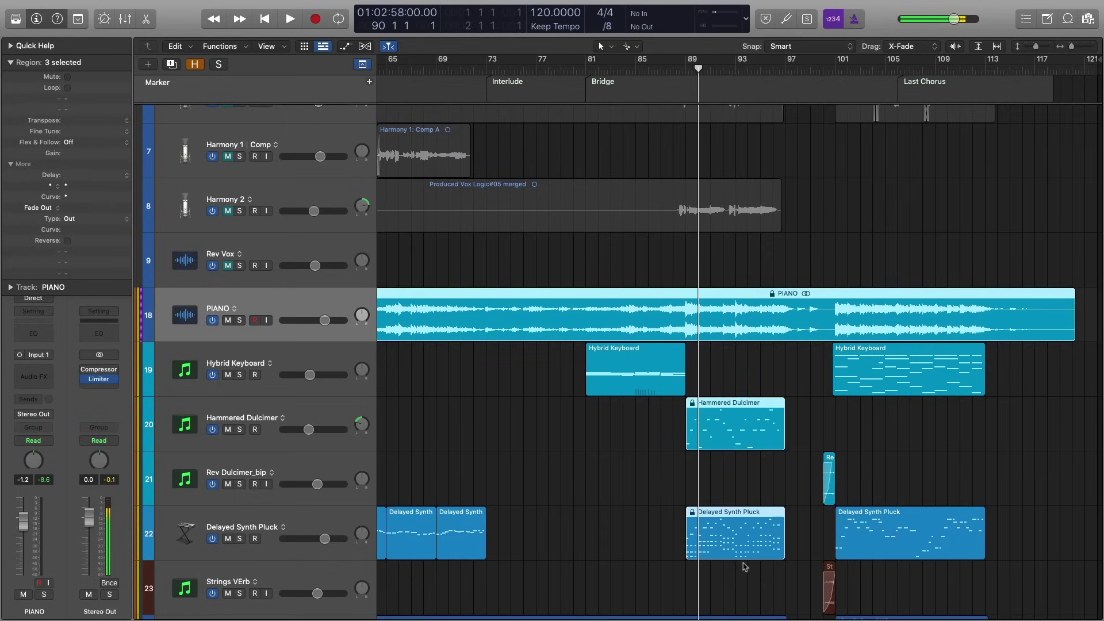
right_click(731, 543)
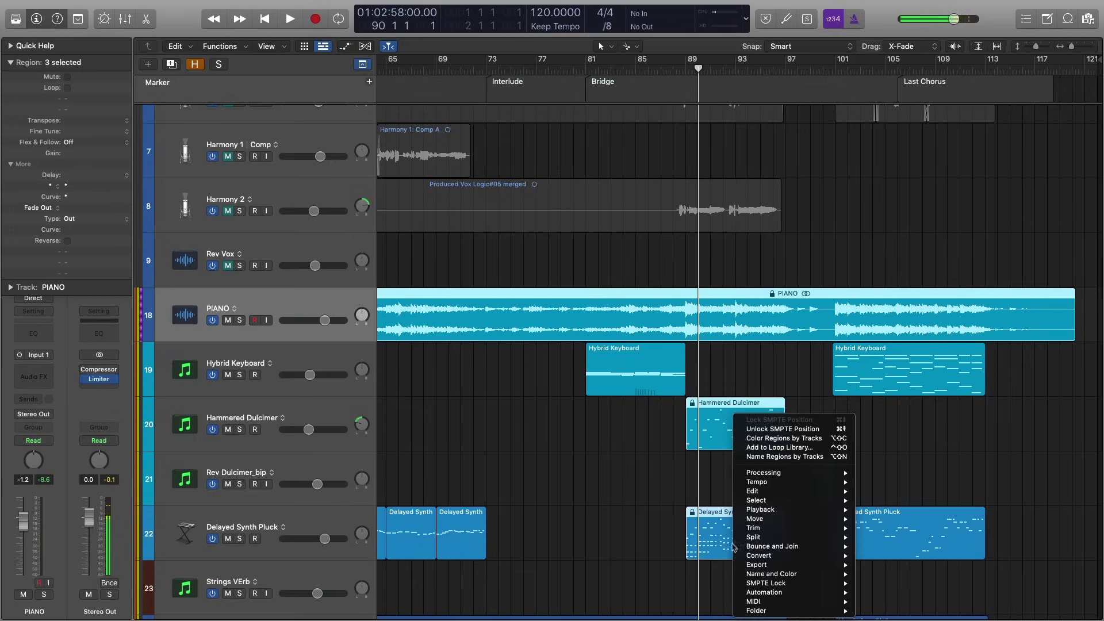
mouse_move(783, 584)
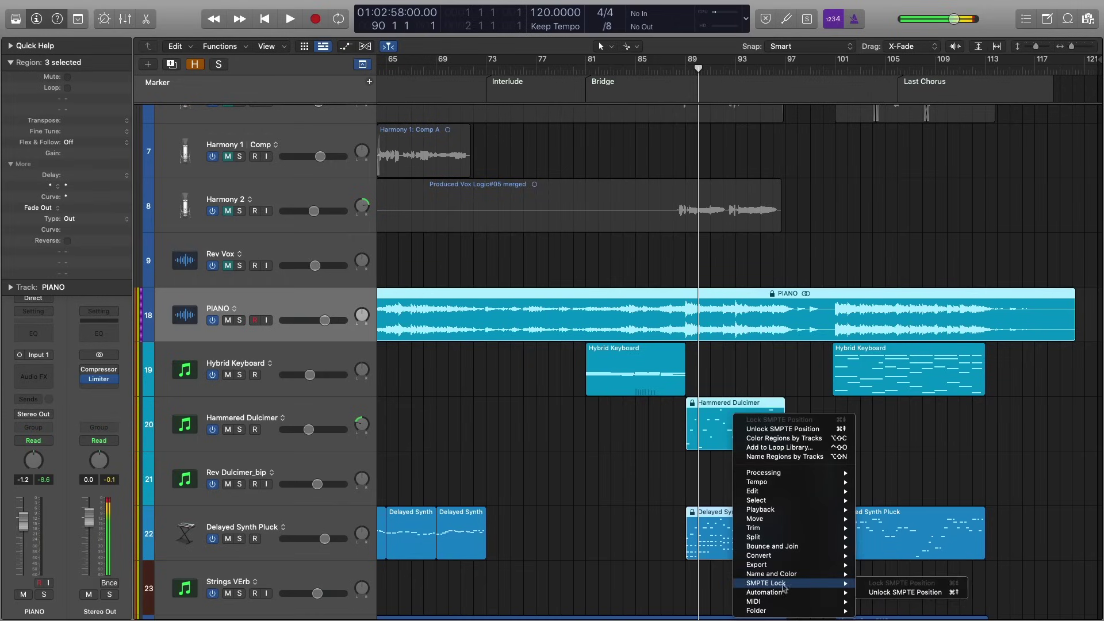
click(890, 591)
click(874, 469)
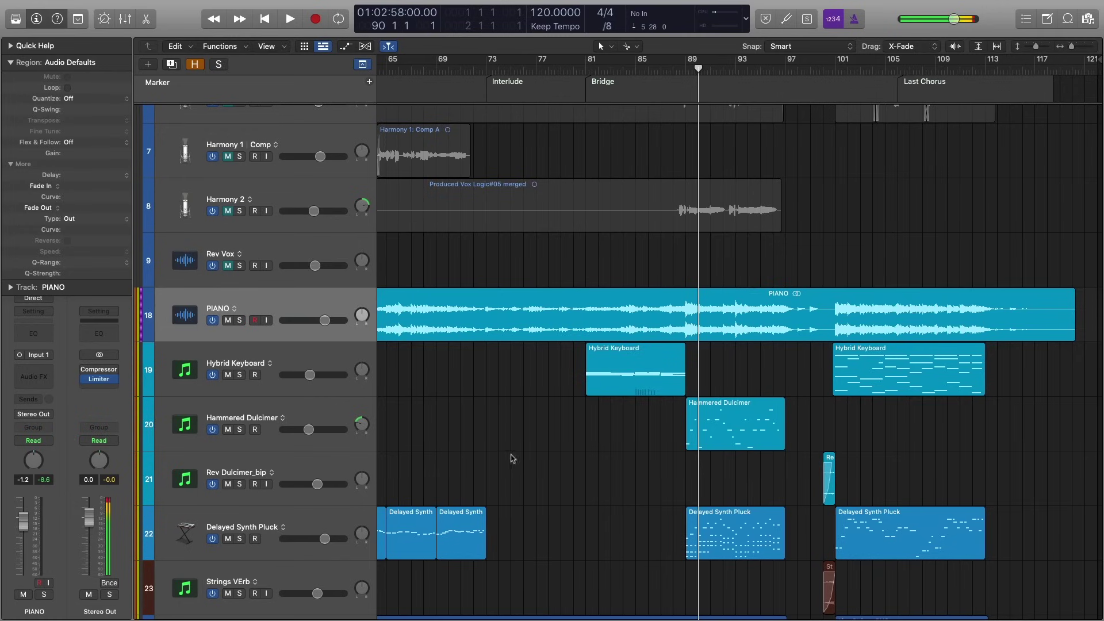
Select the PIANO track at the beginning of the arrangement and collapse its region parameters
scroll(513, 458, left, 15)
scroll(513, 457, down, 1)
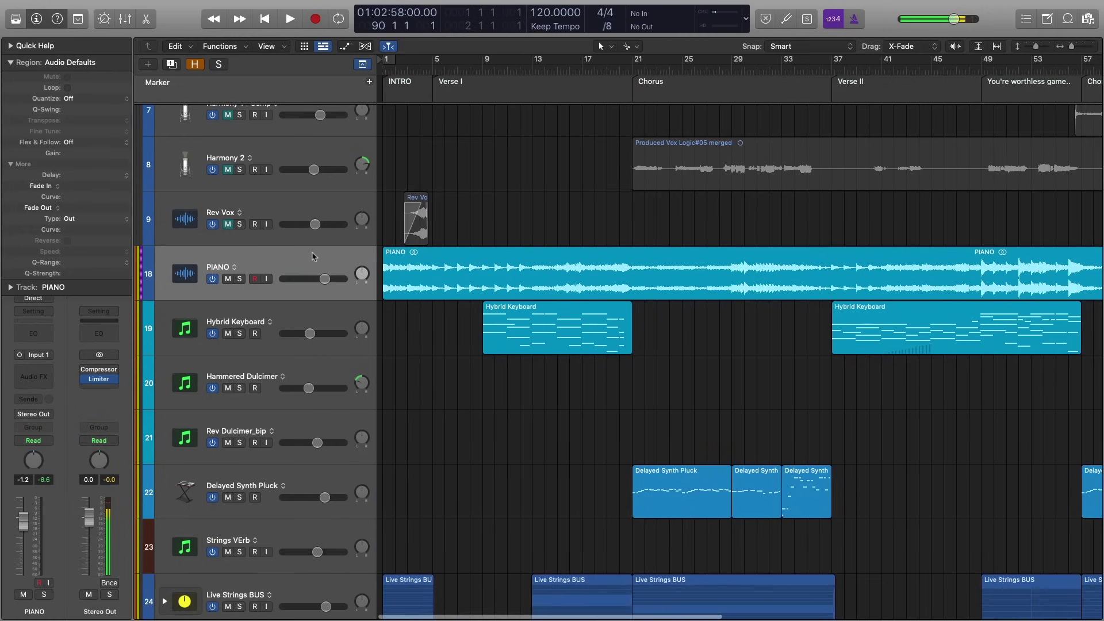
click(315, 257)
click(11, 62)
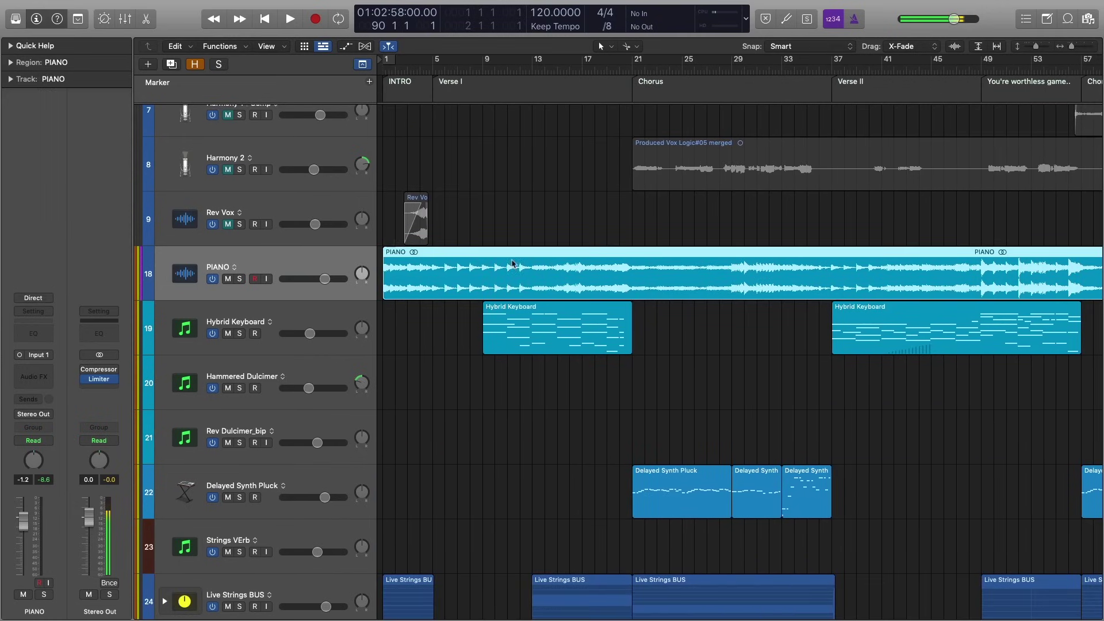
scroll(513, 261, up, 2)
click(513, 263)
click(204, 323)
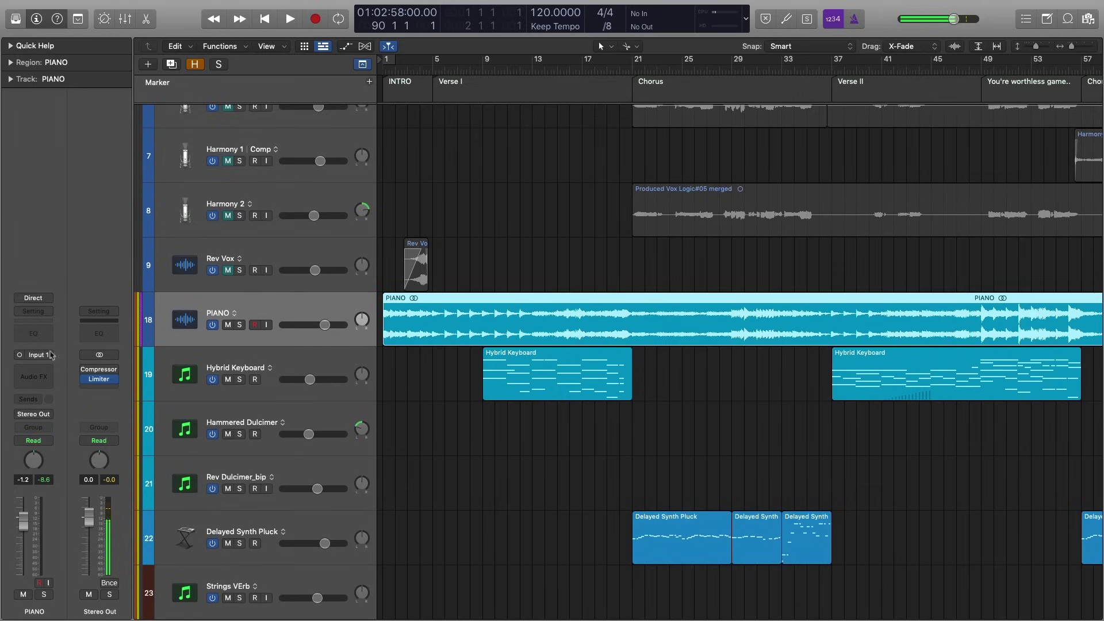
Add a Channel EQ to the PIANO track with a low cut at about 56.5 Hz and a boost at 2500 Hz
click(34, 333)
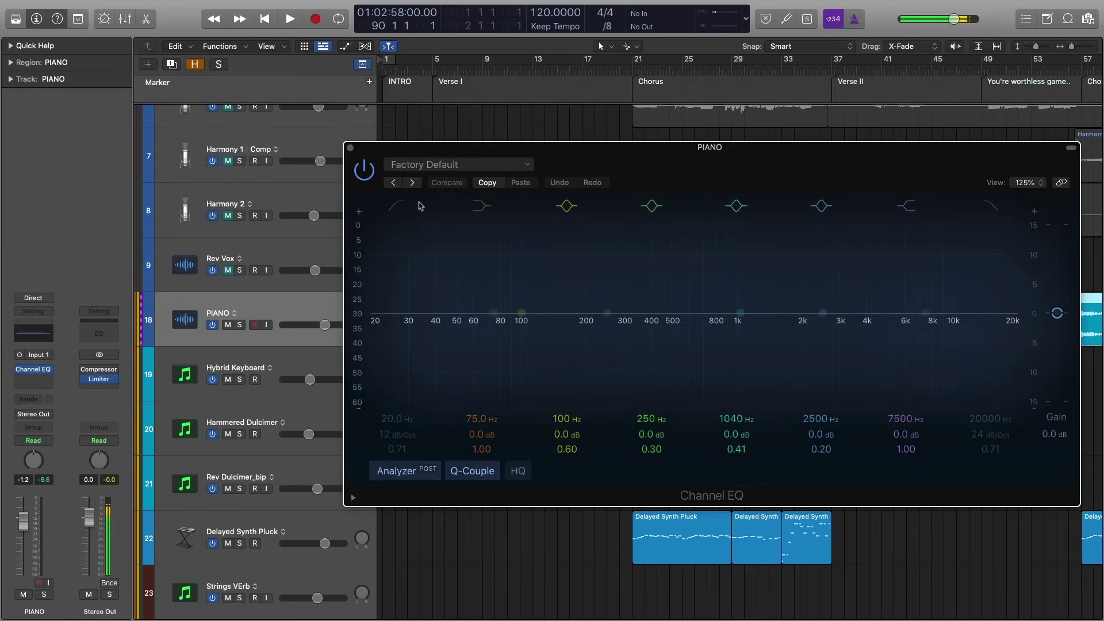
click(397, 206)
drag(383, 340, 478, 335)
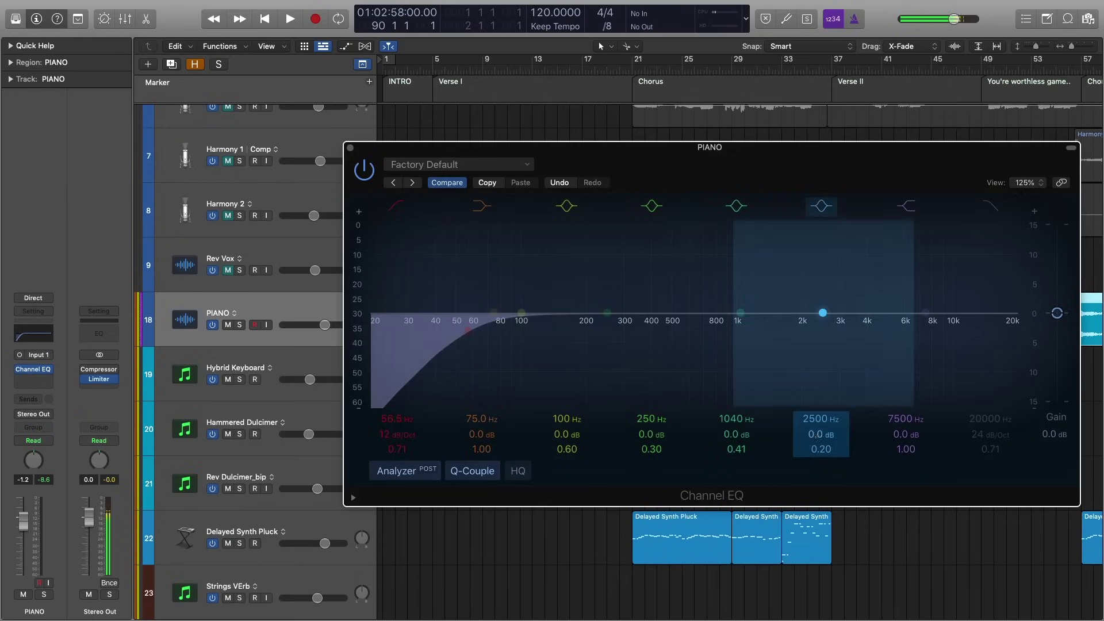
drag(820, 434, 820, 390)
click(351, 149)
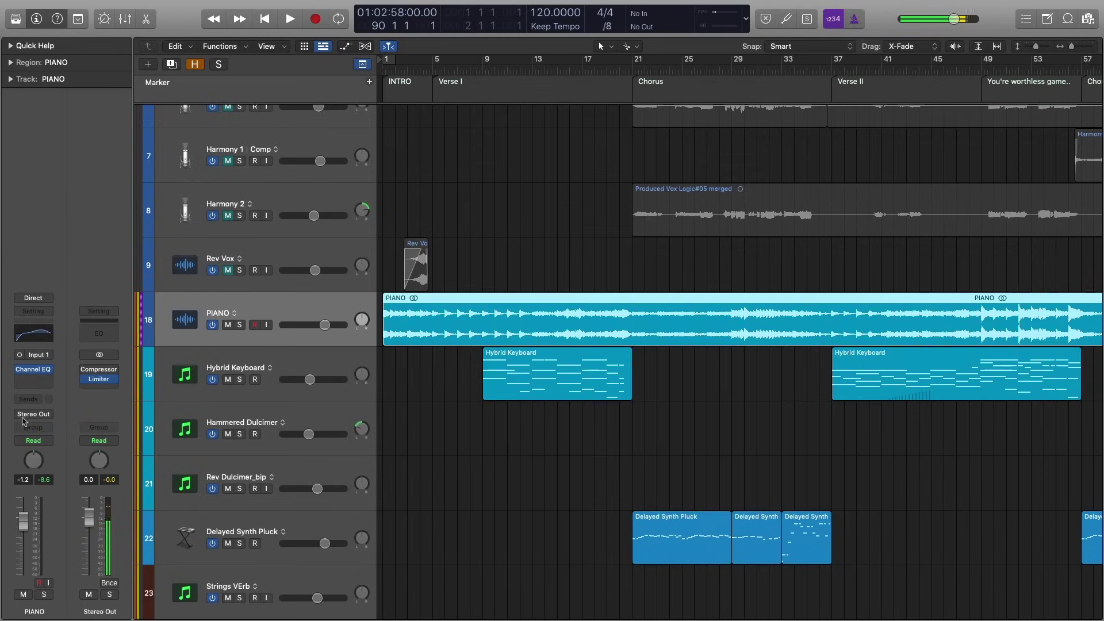
Insert the Compressor and ValhallaSupermassive effects after the EQ on the PIANO track, leaving ValhallaSupermassive at its default preset
click(33, 379)
mouse_move(46, 418)
click(139, 411)
click(33, 379)
click(28, 389)
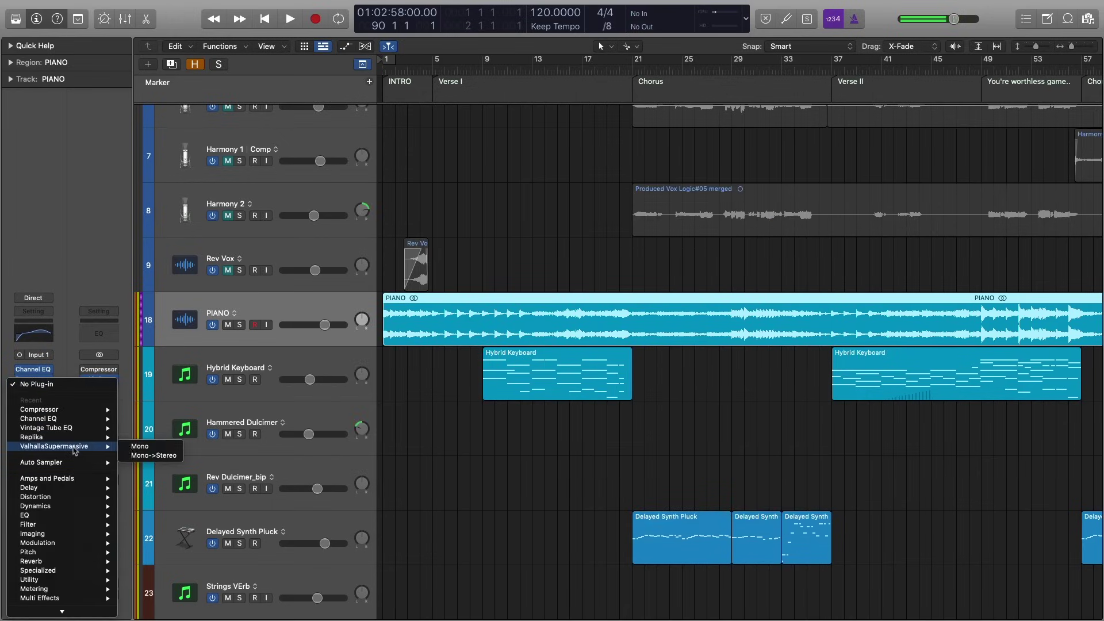
click(407, 348)
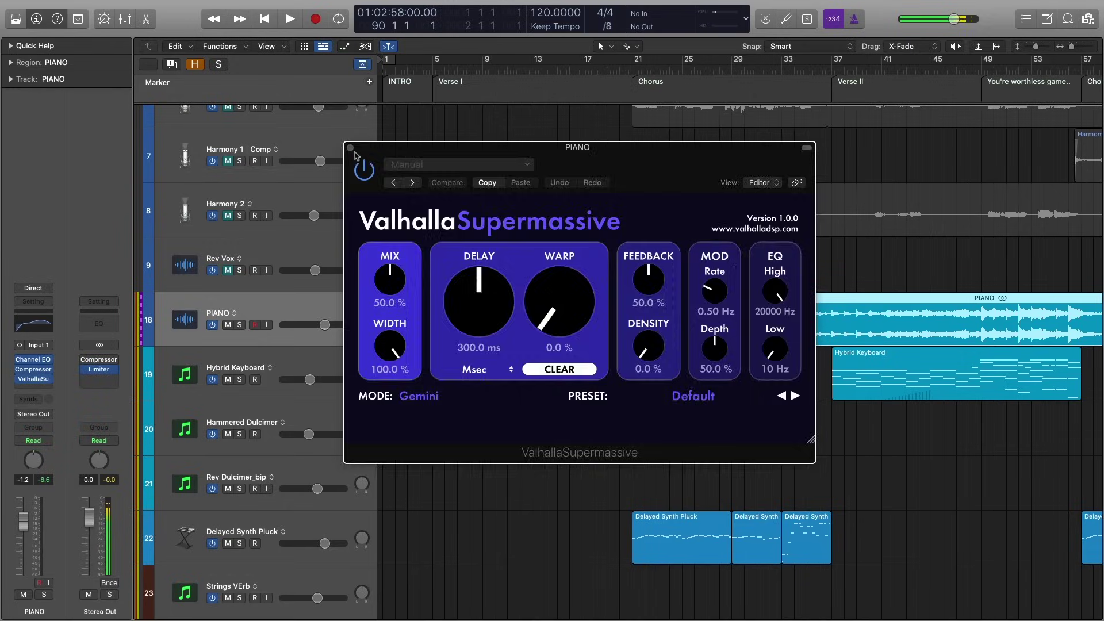
click(347, 148)
click(520, 198)
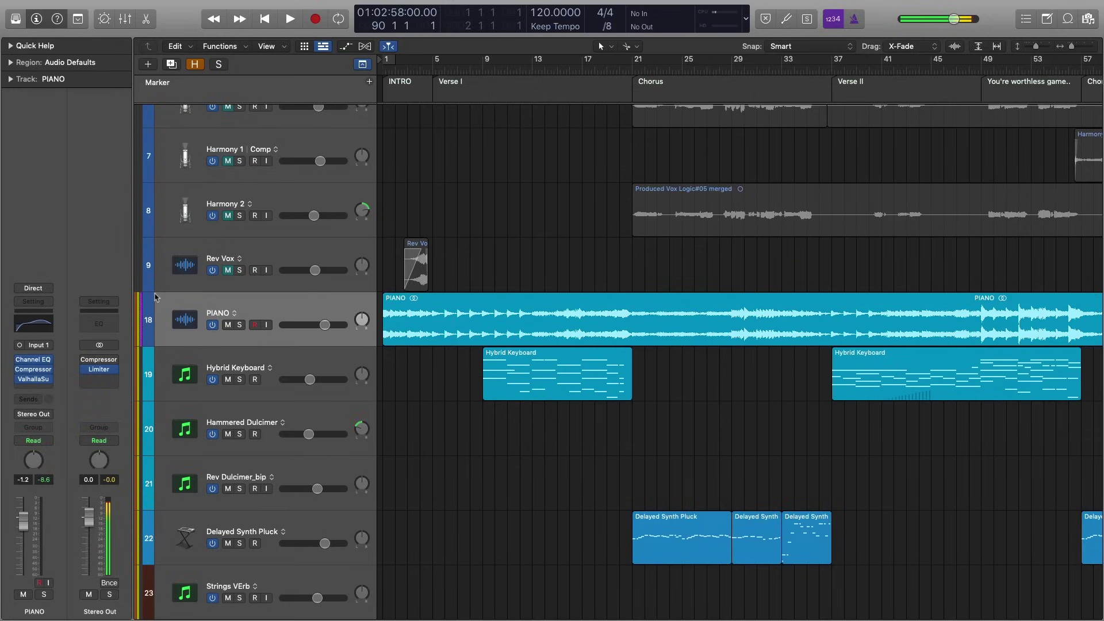
Try to save the PIANO track's channel strip setting as PIANO SUPERMASSIVE.cst
click(44, 302)
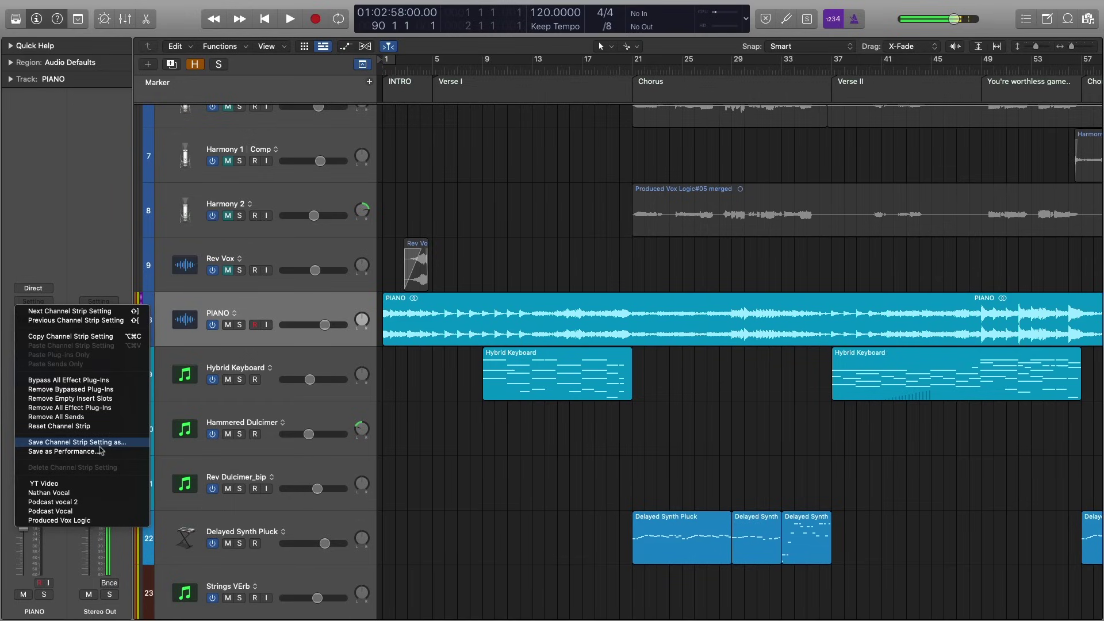
click(77, 442)
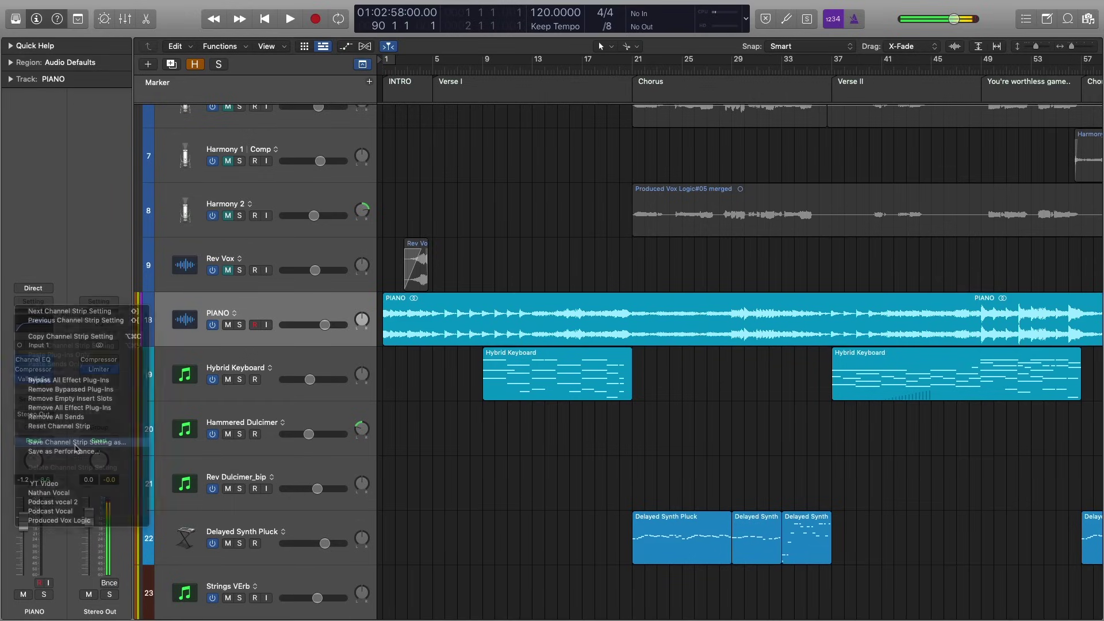
text(PIANO SUPERMASSIVE.cst)
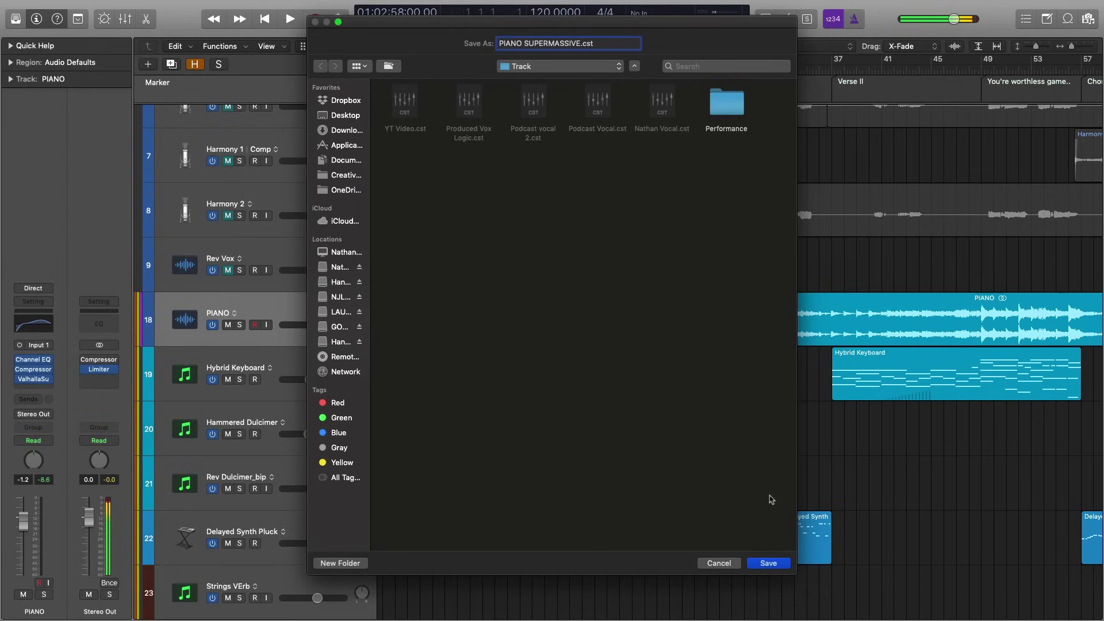
click(728, 565)
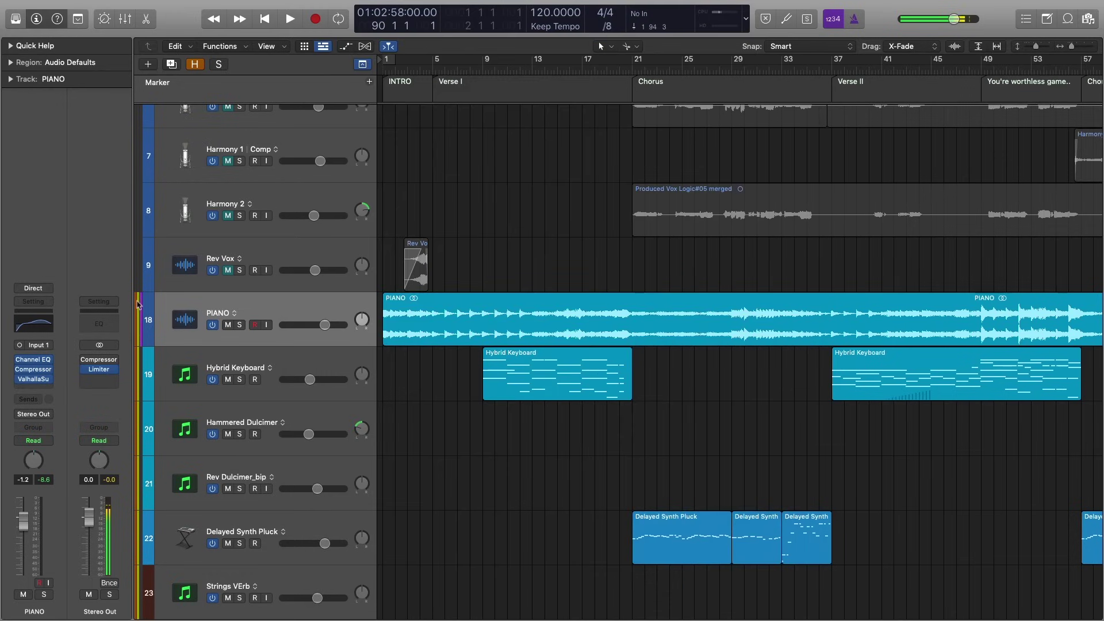
click(52, 302)
click(350, 442)
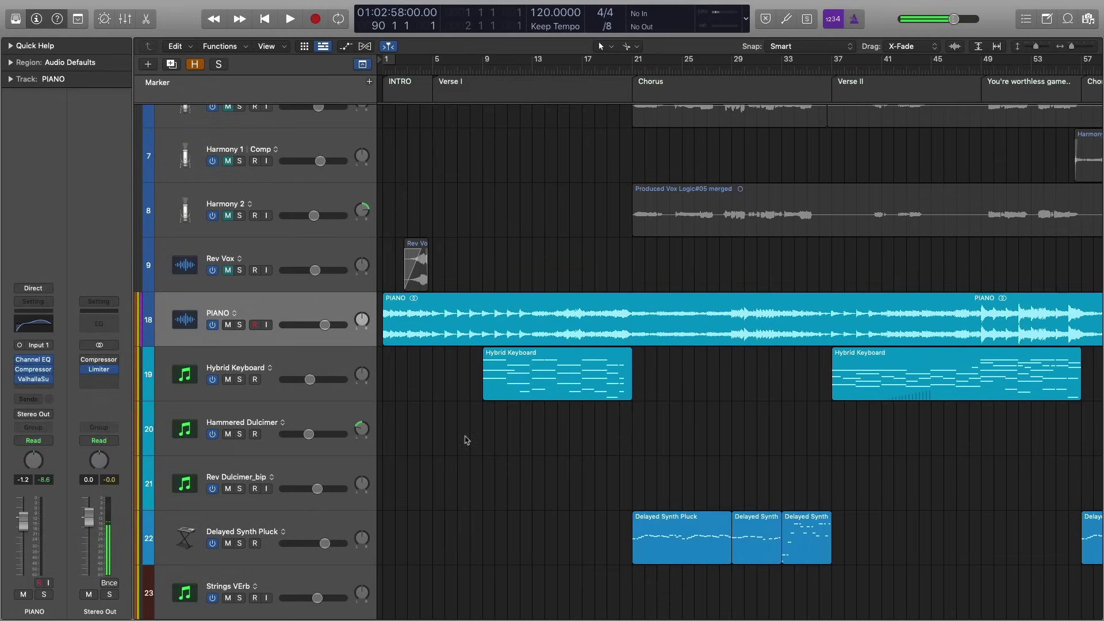
Remove the Channel EQ, Compressor and ValhallaSupermassive plug-ins from the PIANO track
click(50, 359)
click(52, 373)
click(50, 371)
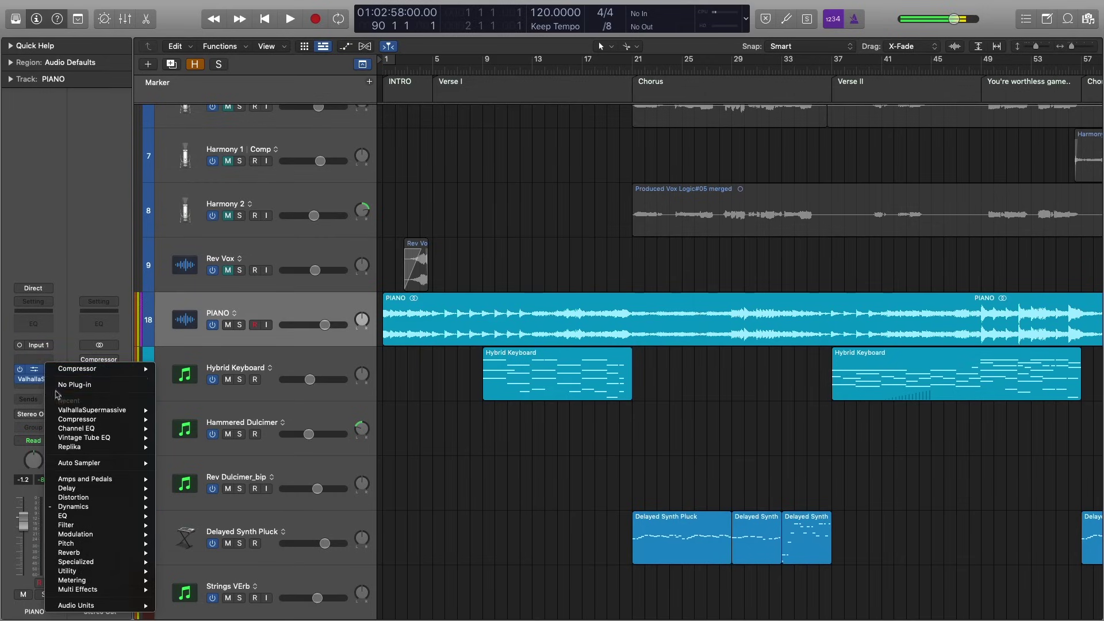
click(59, 385)
click(31, 379)
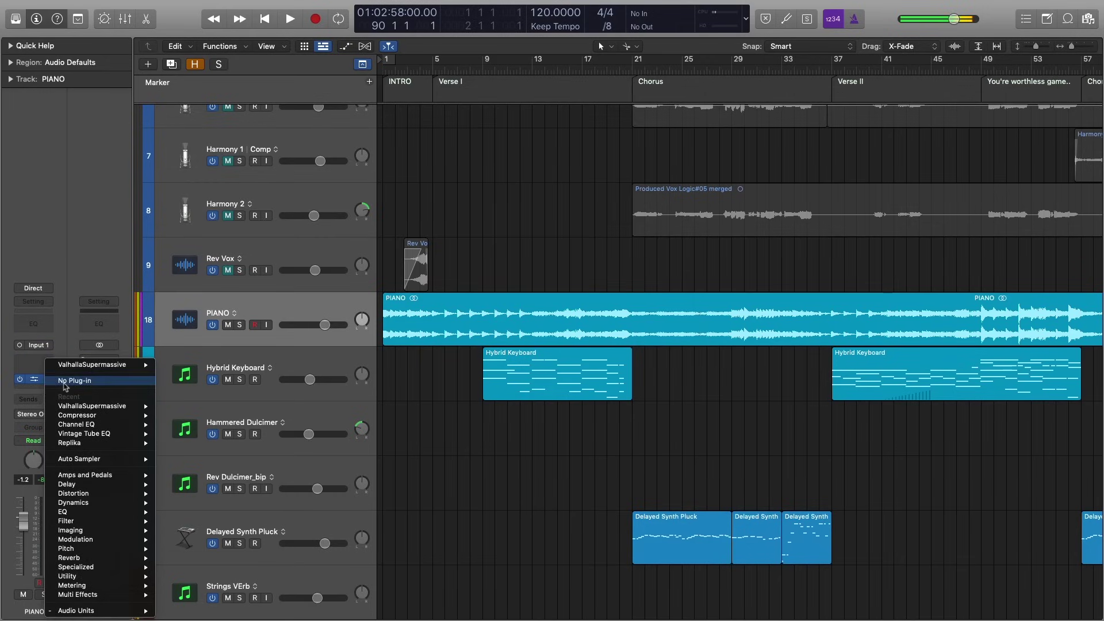
click(63, 386)
Reveal the hidden tracks to inspect the YT Video track's channel strip, and hide them again
key(h)
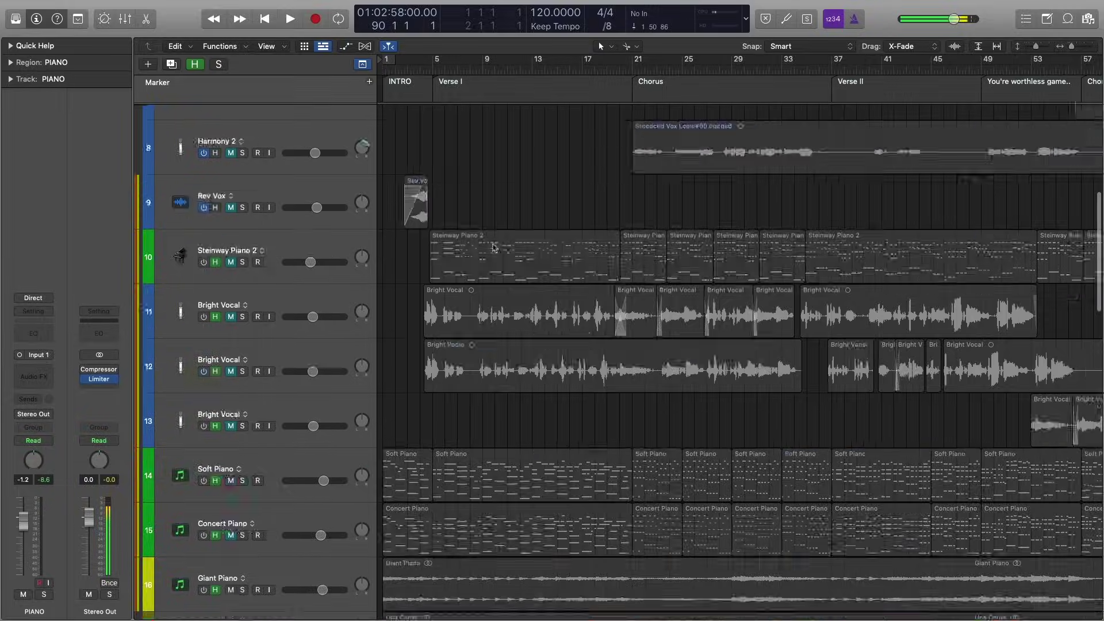
scroll(487, 241, up, 10)
click(204, 130)
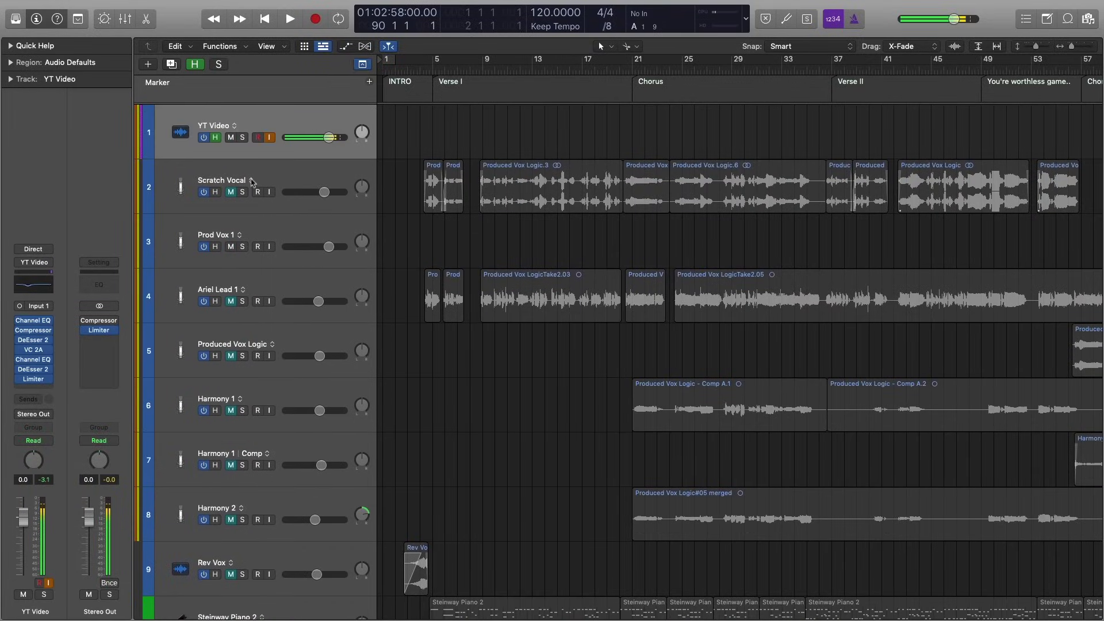
key(h)
scroll(437, 353, down, 5)
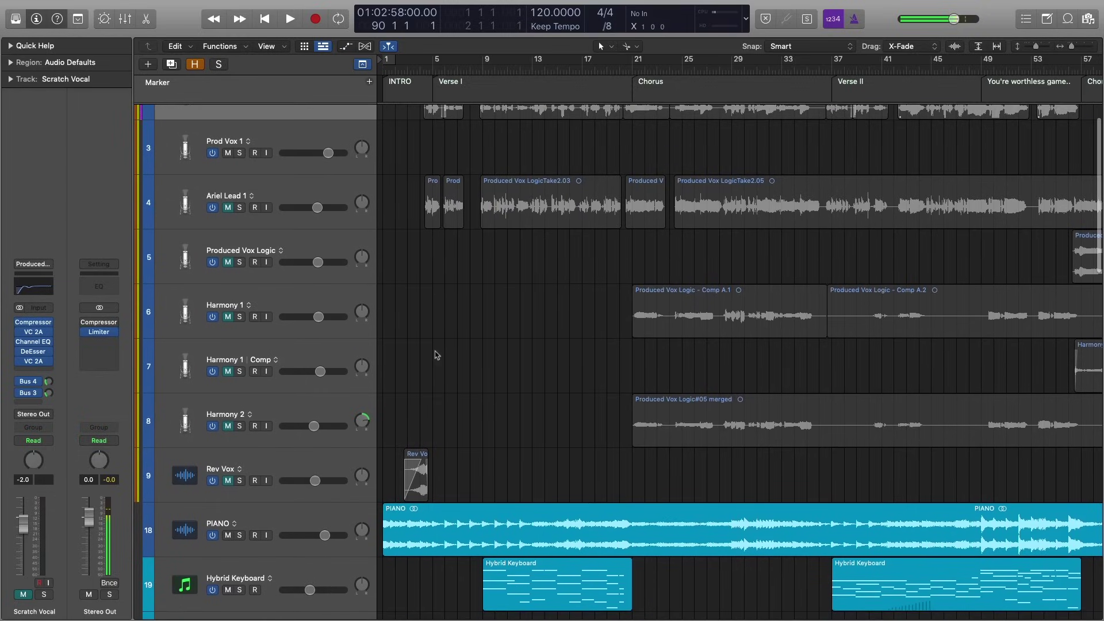
scroll(454, 368, down, 3)
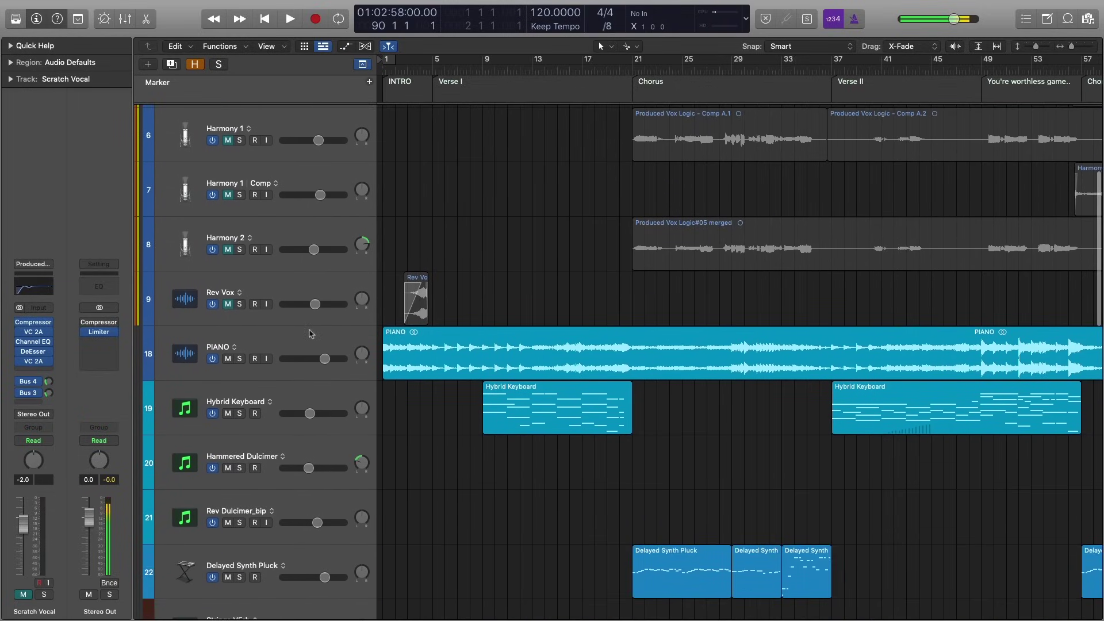
Insert a mono Channel EQ on the PIANO track and close its window
click(309, 337)
click(34, 372)
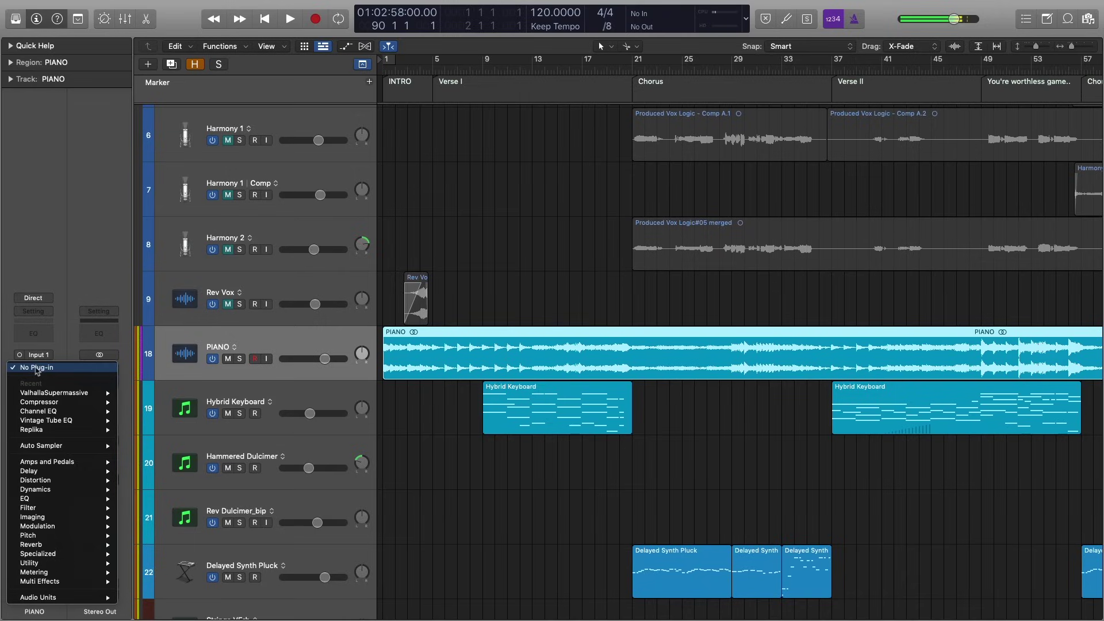
mouse_move(48, 424)
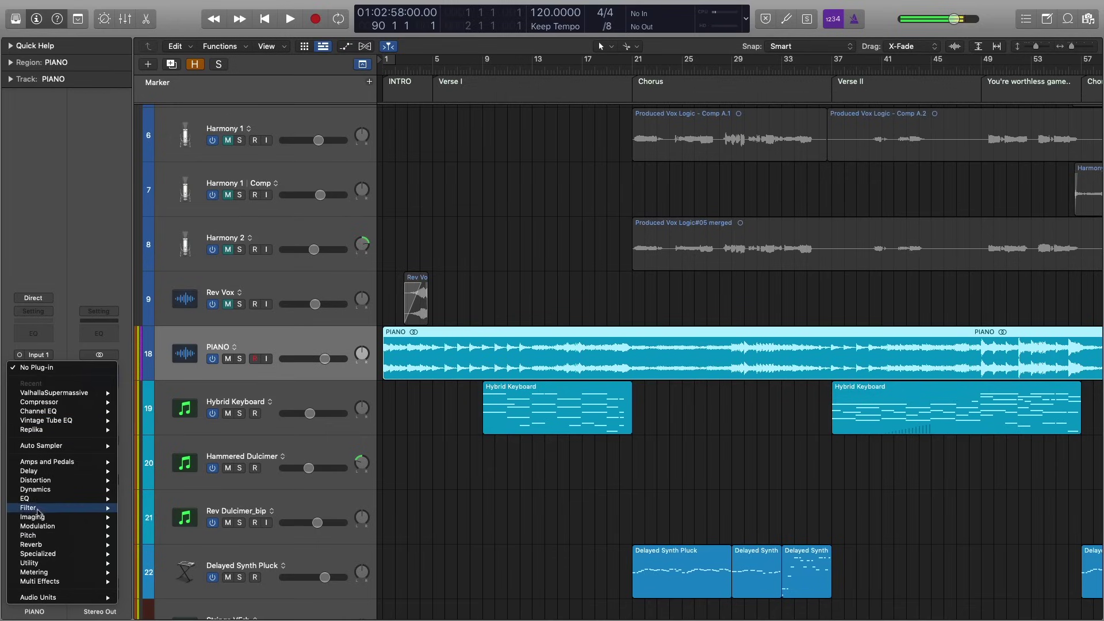
mouse_move(36, 501)
mouse_move(138, 503)
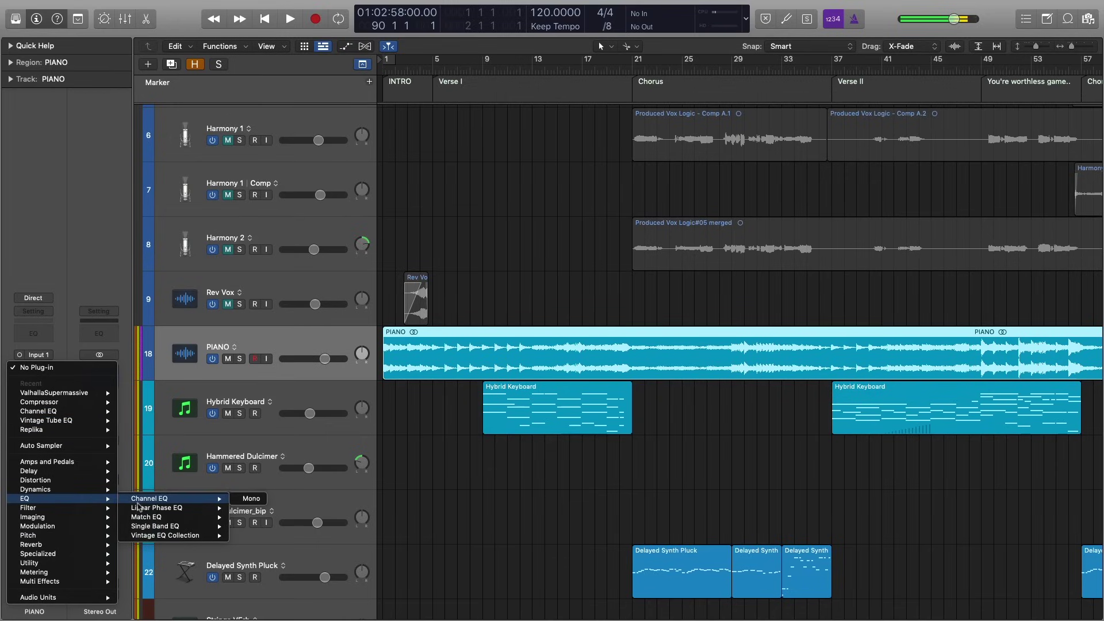
click(251, 499)
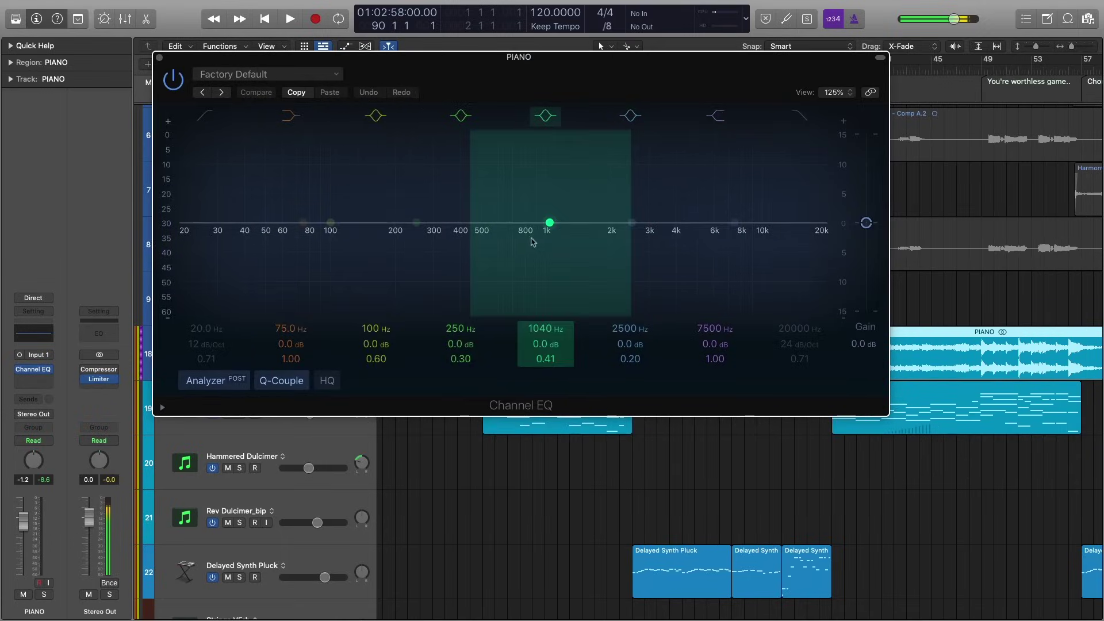
drag(532, 240, 569, 239)
click(159, 57)
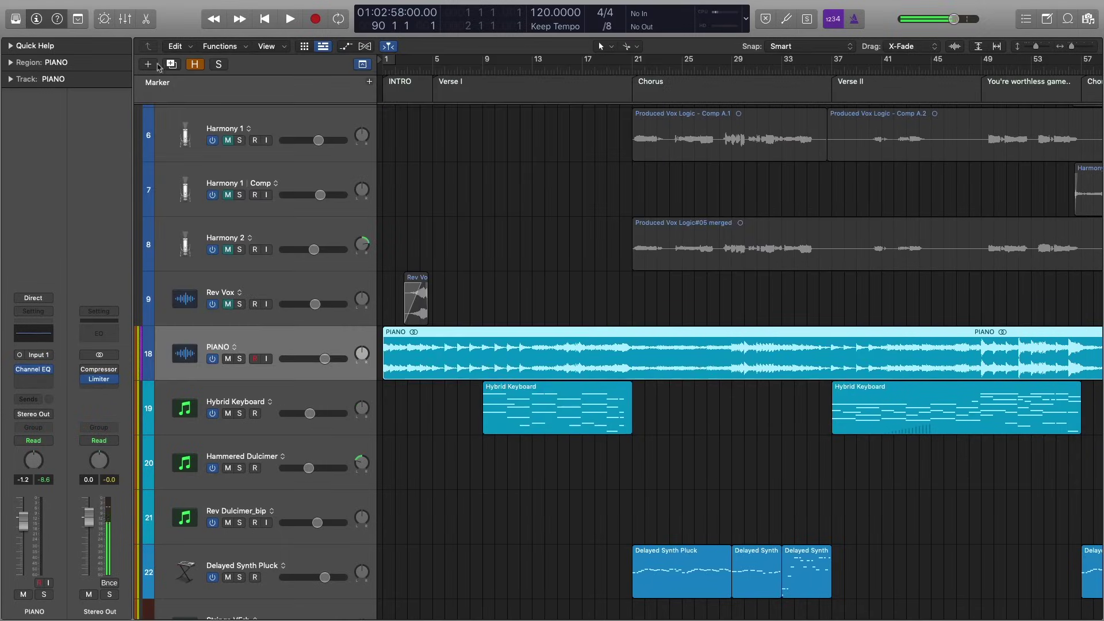
Replace the Channel EQ on the PIANO track with a mono Vintage Tube EQ from the Vintage EQ Collection
click(49, 371)
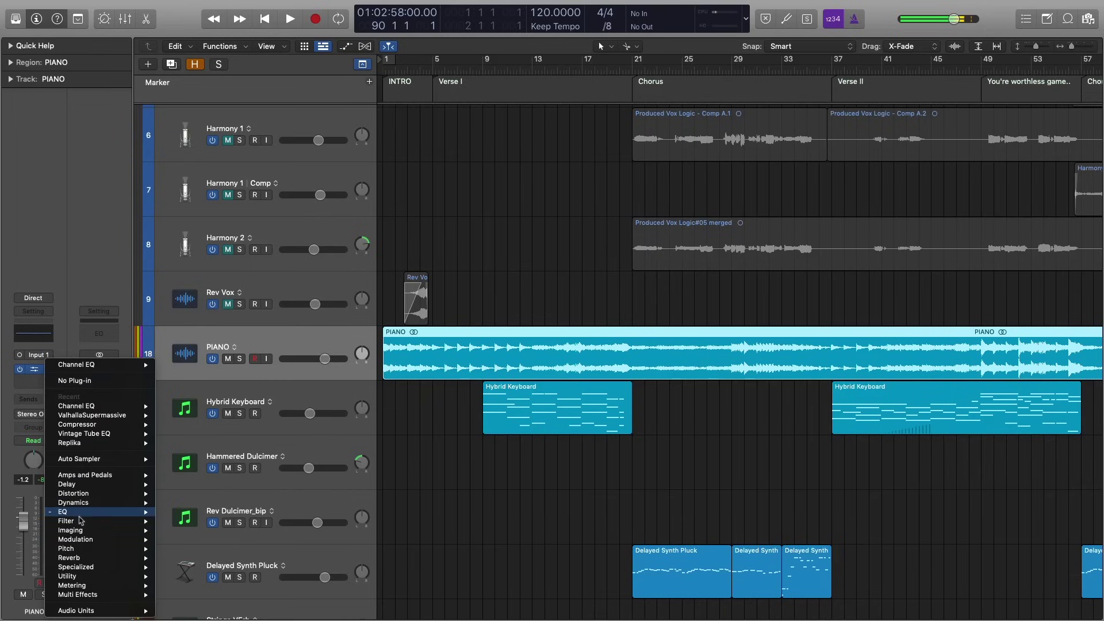
mouse_move(115, 511)
mouse_move(198, 550)
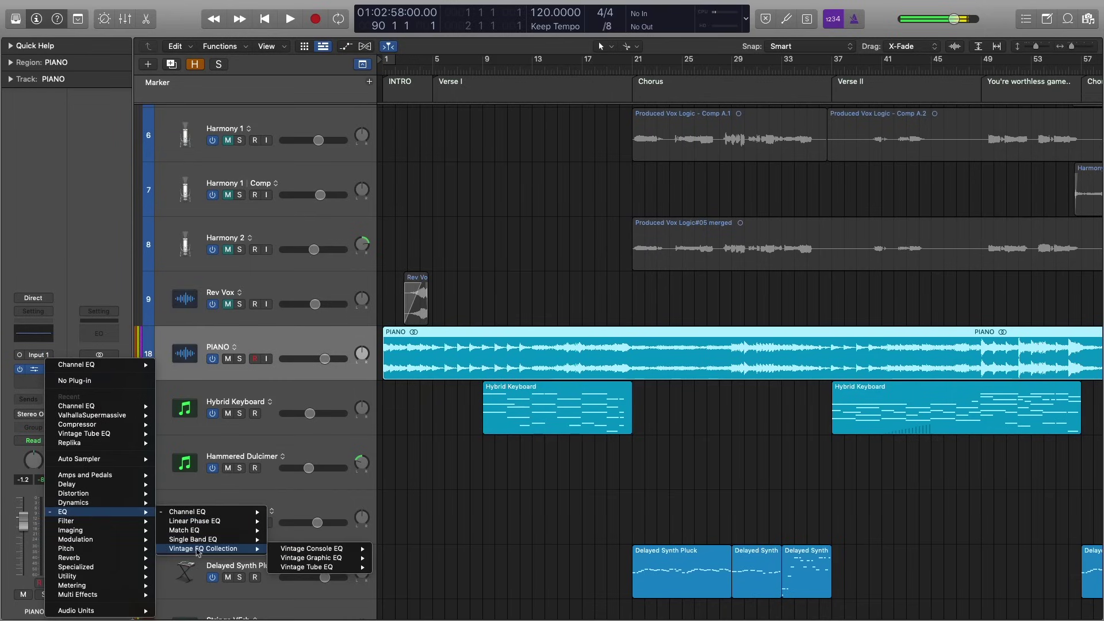
mouse_move(297, 568)
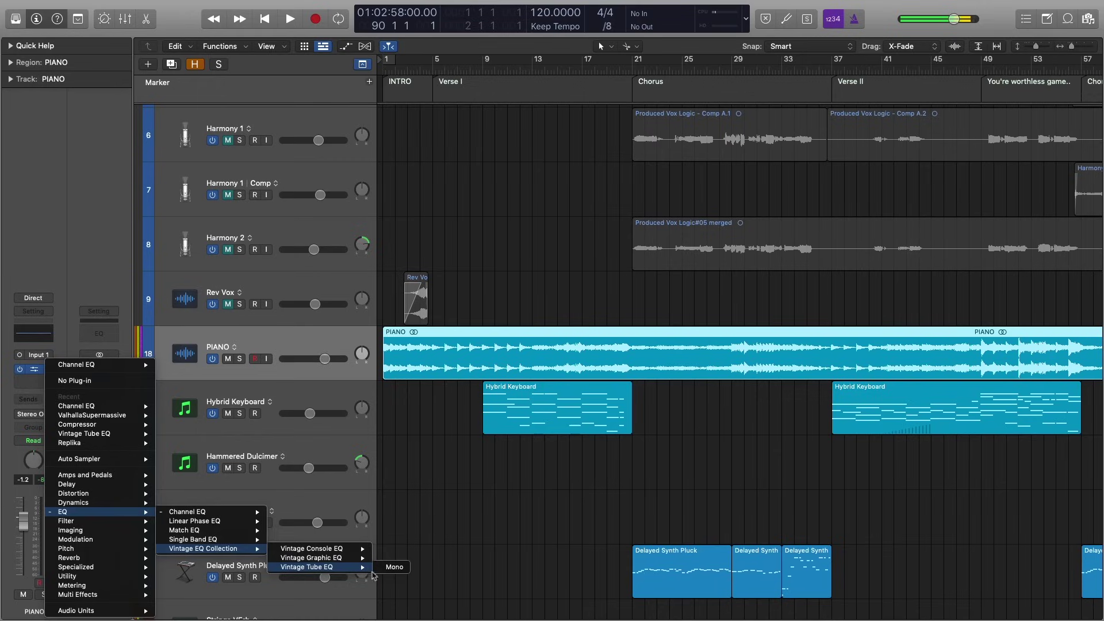
click(394, 567)
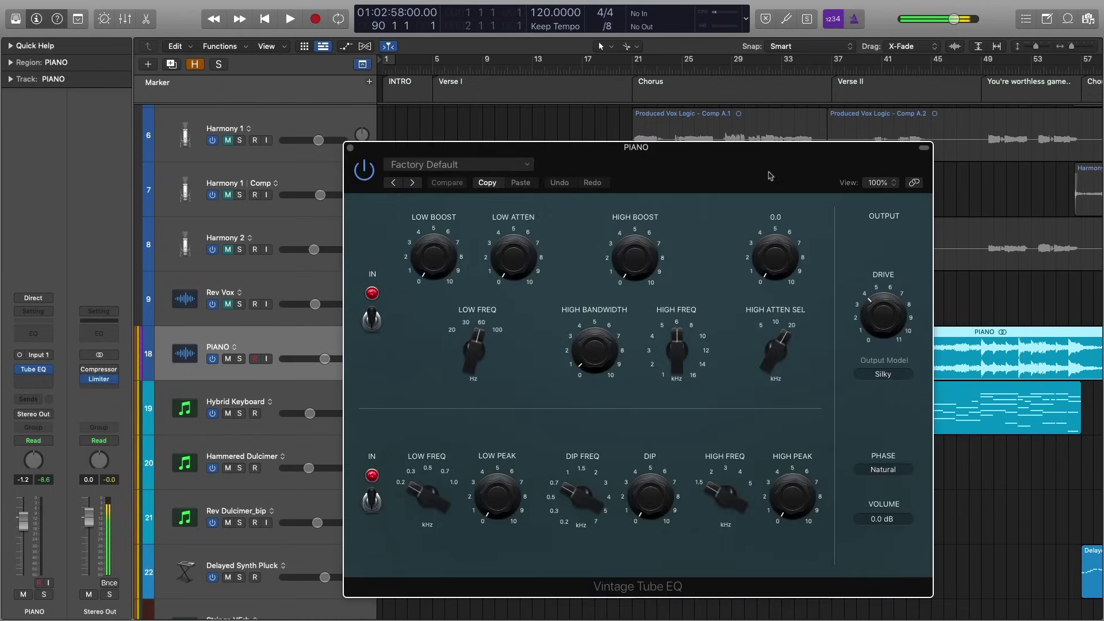
drag(769, 177, 692, 68)
Try out the Vintage Tube EQ's Low Atten, High Bandwidth, High Freq and Drive controls
mouse_move(549, 148)
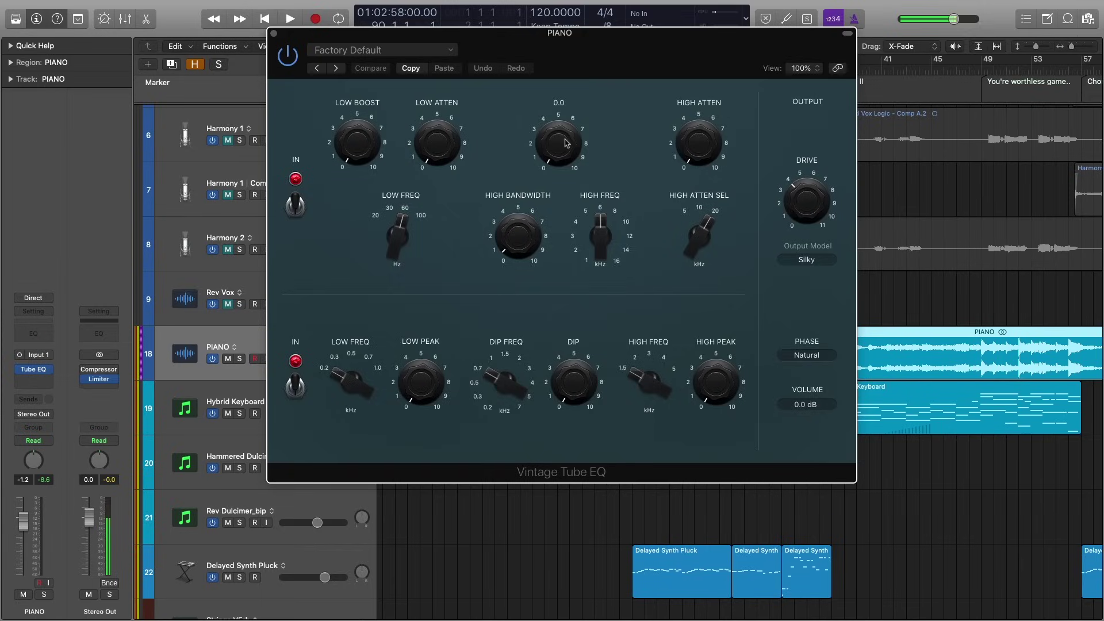
click(428, 153)
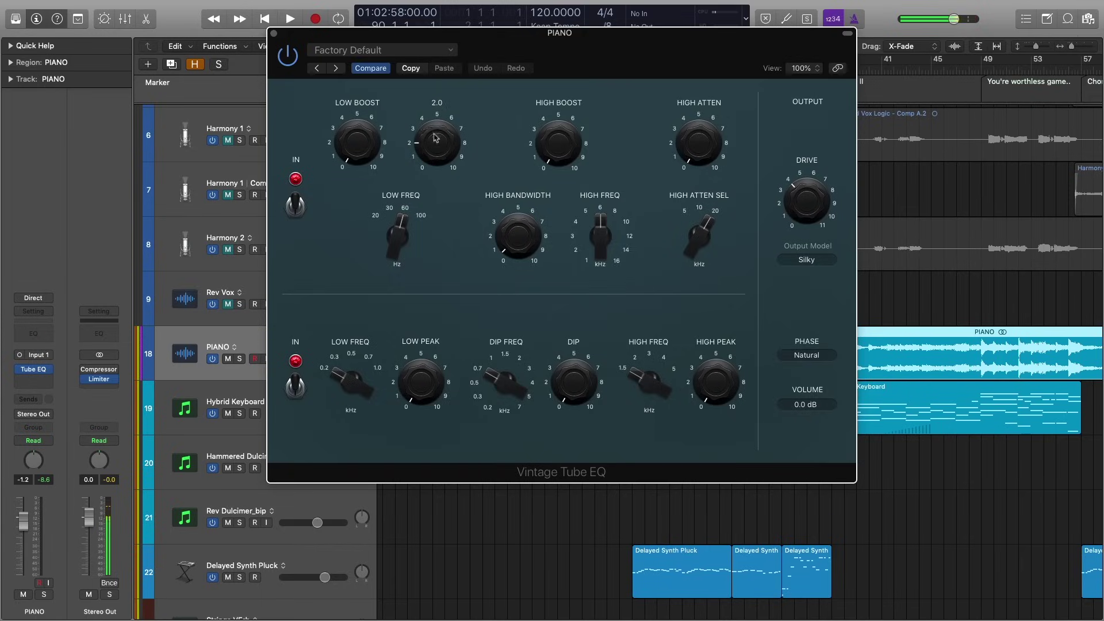
drag(532, 247, 509, 212)
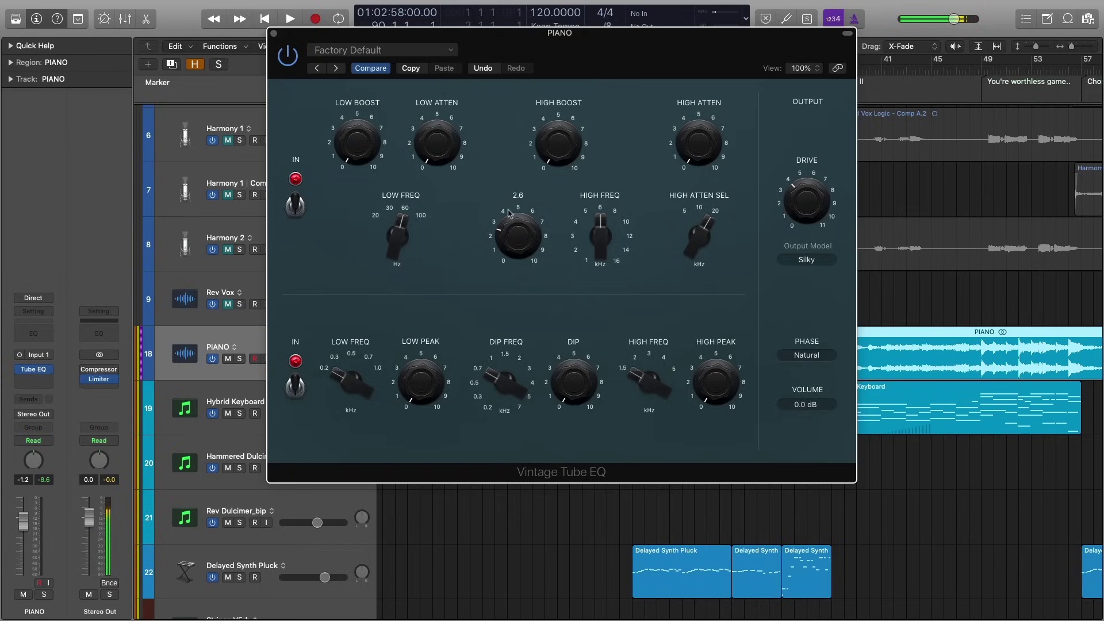
drag(599, 230, 600, 241)
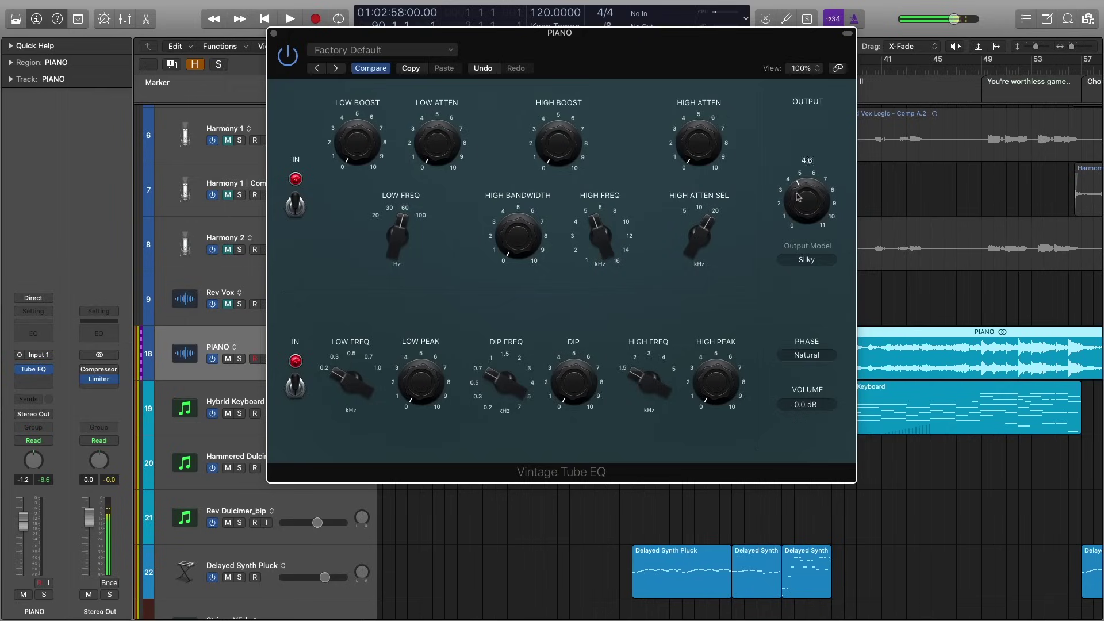
drag(797, 218, 799, 214)
Place the playhead at the project start, solo the PIANO track and play it with the Vintage Tube EQ open
drag(588, 53, 789, 42)
click(389, 69)
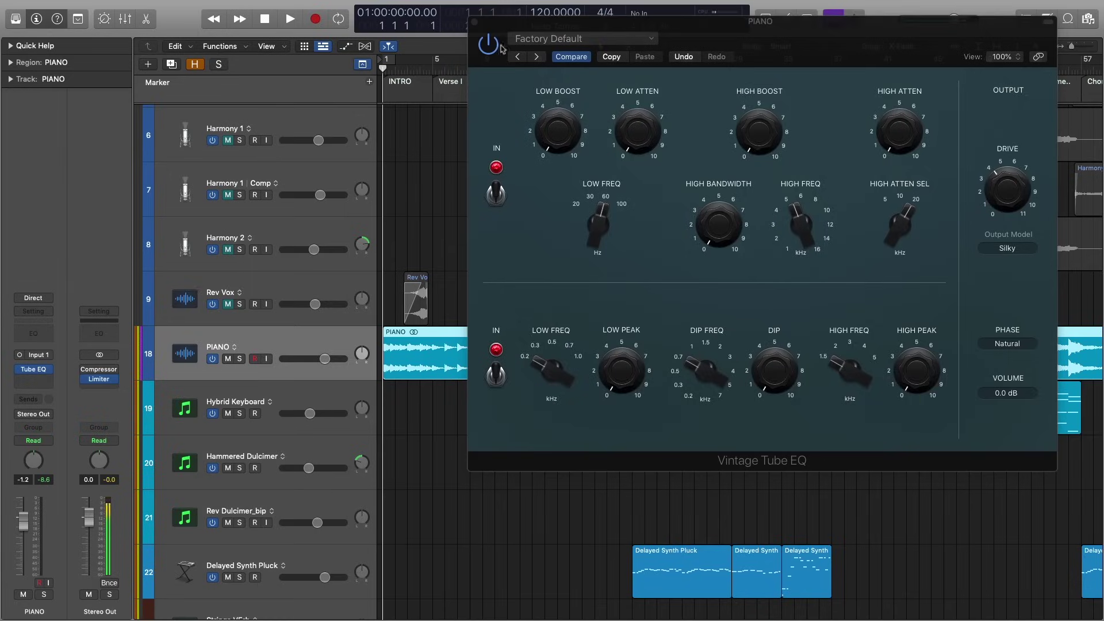
drag(614, 30, 617, 26)
drag(814, 49, 731, 39)
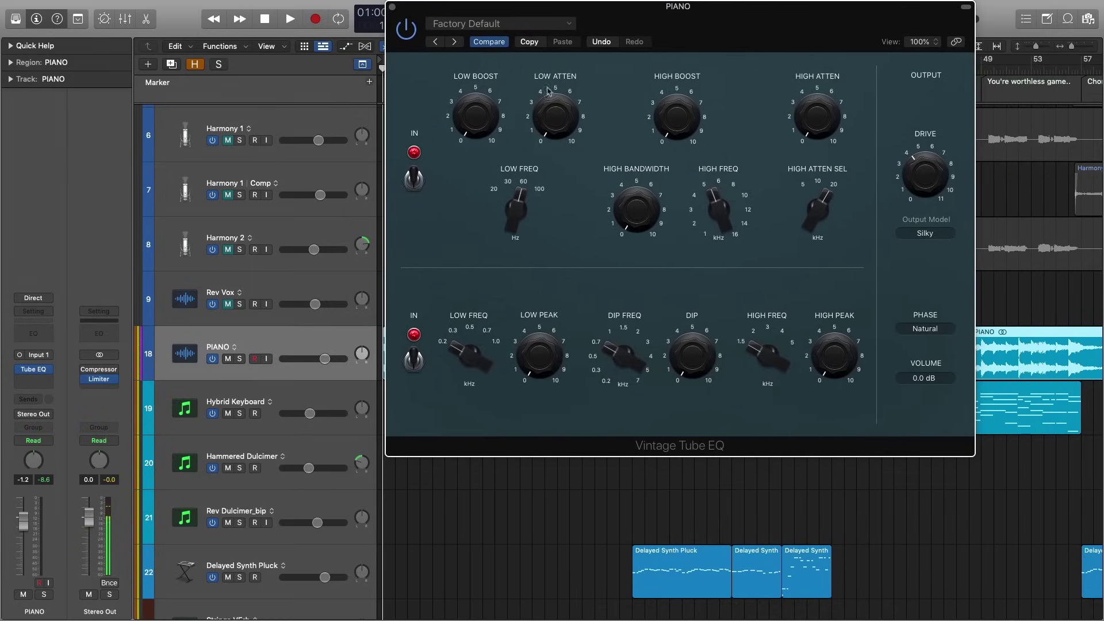
key(s)
key(space)
Set the Tube EQ's High Boost to about 5.5, High Freq to about 4 kHz and High Bandwidth to 3.1 during playback
drag(691, 117, 679, 50)
drag(714, 206, 712, 223)
drag(638, 227, 635, 201)
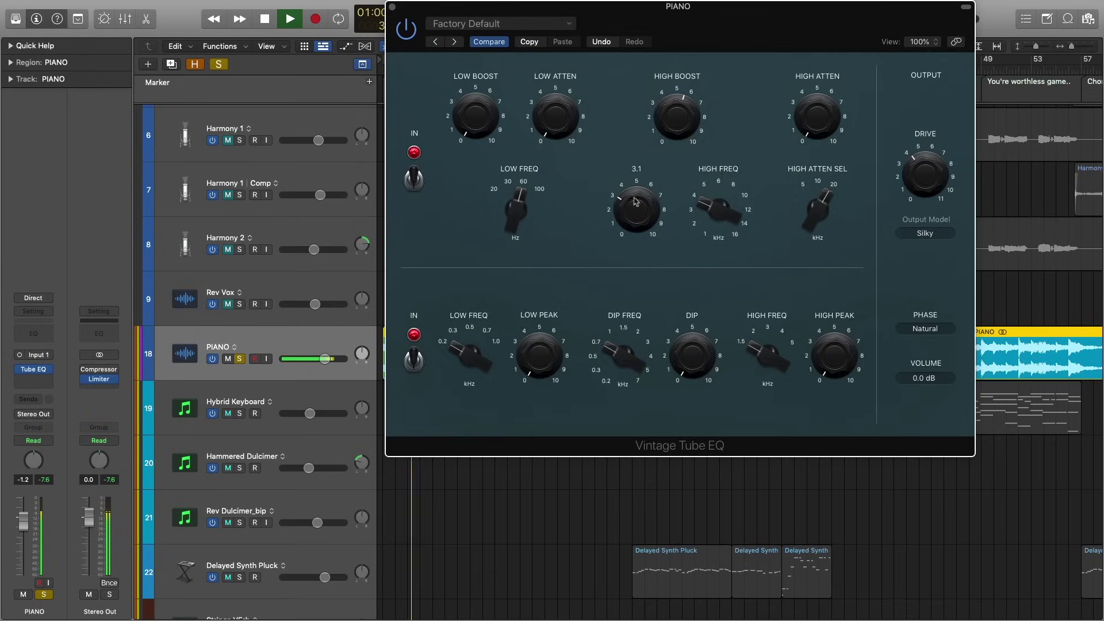
Set the Tube EQ's Low Boost to 4.9 at a Low Freq of 100 Hz and raise the Drive to 7.3
drag(475, 124, 476, 95)
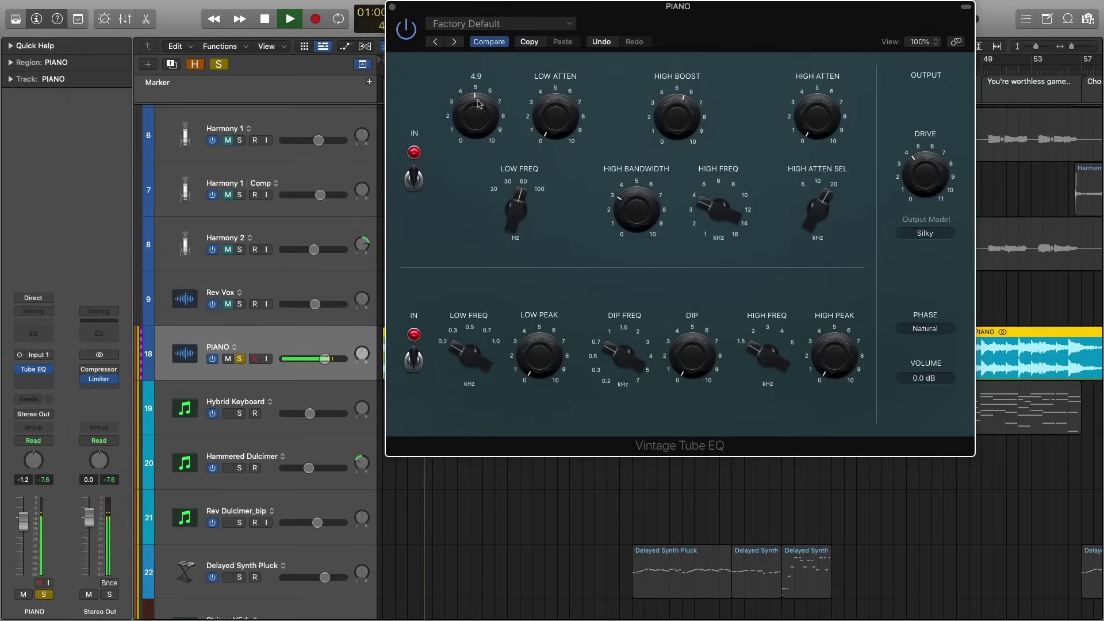
drag(517, 195, 520, 153)
click(818, 208)
mouse_move(933, 180)
mouse_down()
mouse_move(925, 153)
mouse_move(919, 190)
mouse_up()
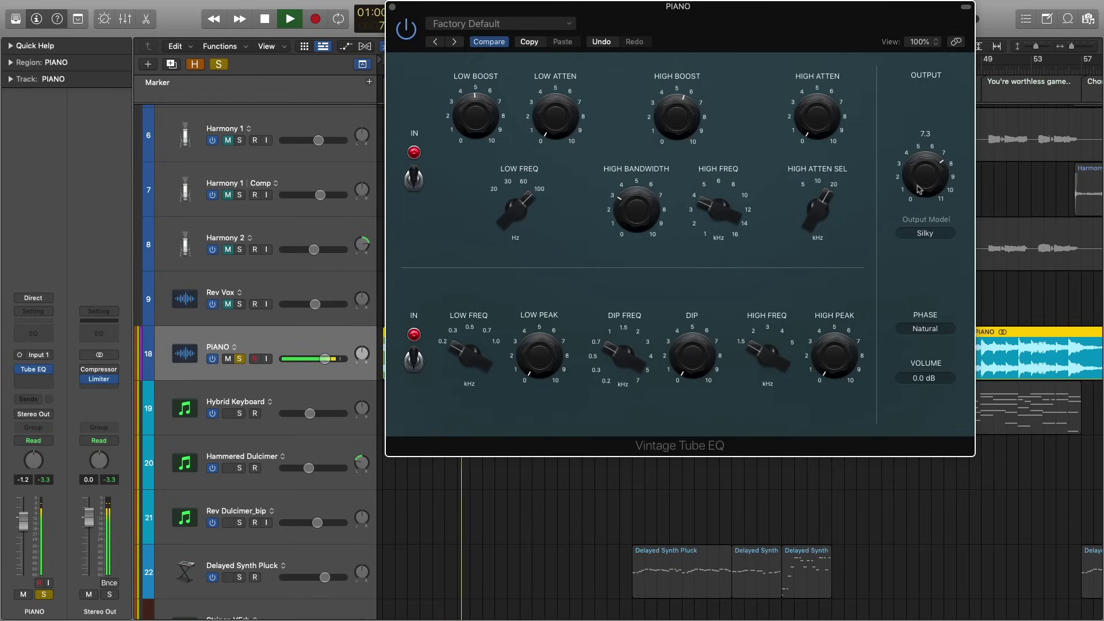
Set the Tube EQ's High Freq to 8.133 kHz, High Boost to about 7 and High Bandwidth to about 5
mouse_move(723, 210)
mouse_move(724, 211)
mouse_down()
mouse_move(723, 172)
mouse_move(719, 190)
mouse_up()
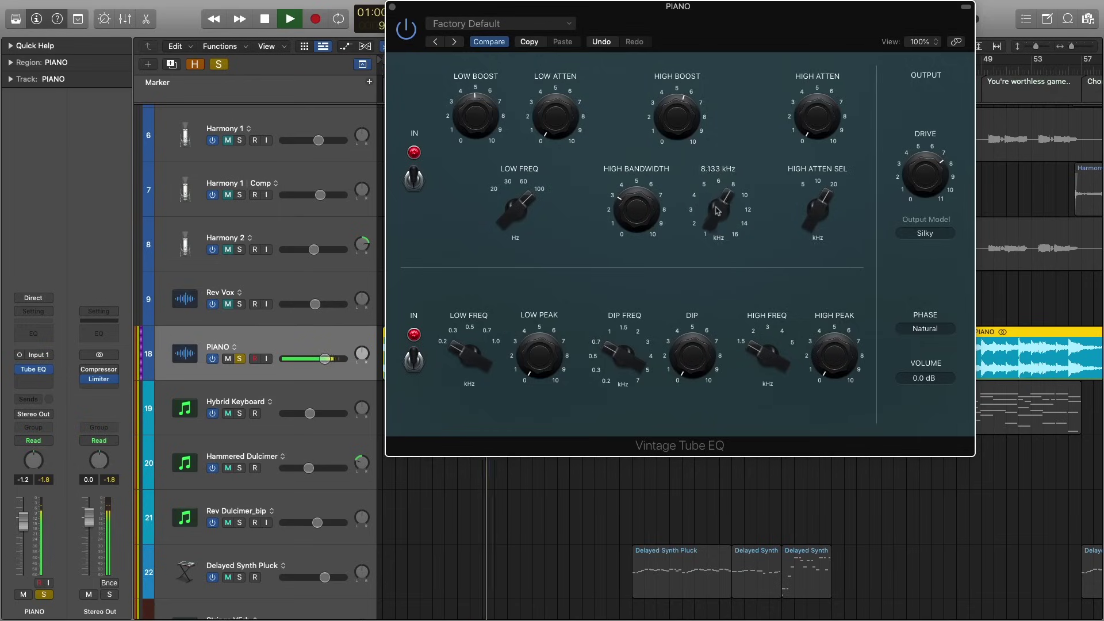
drag(676, 138, 676, 131)
drag(635, 190, 638, 229)
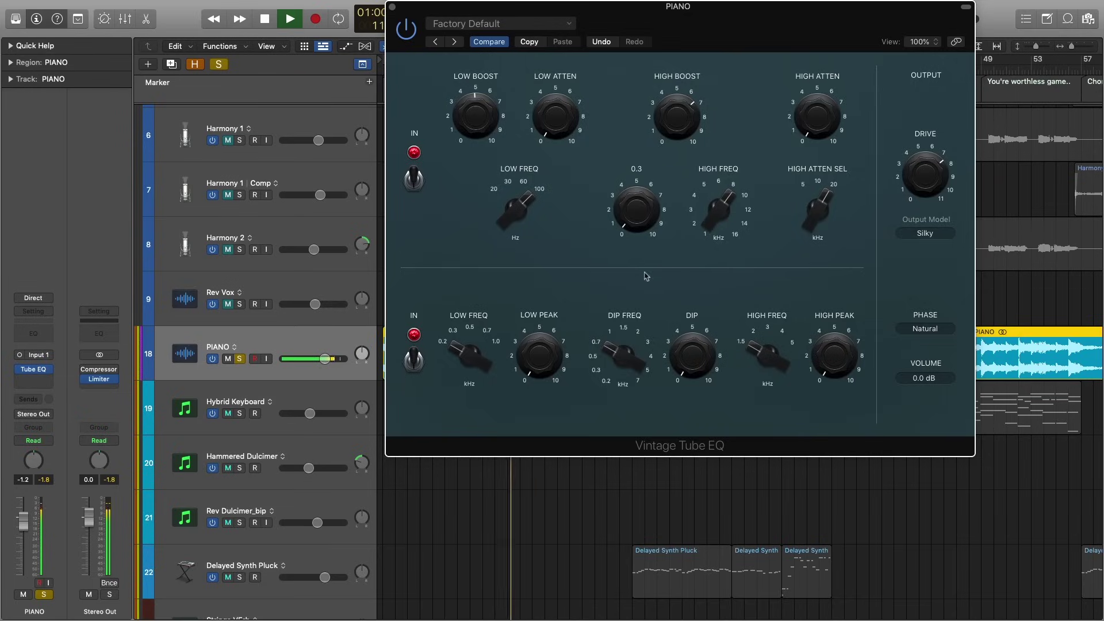
drag(632, 221, 632, 239)
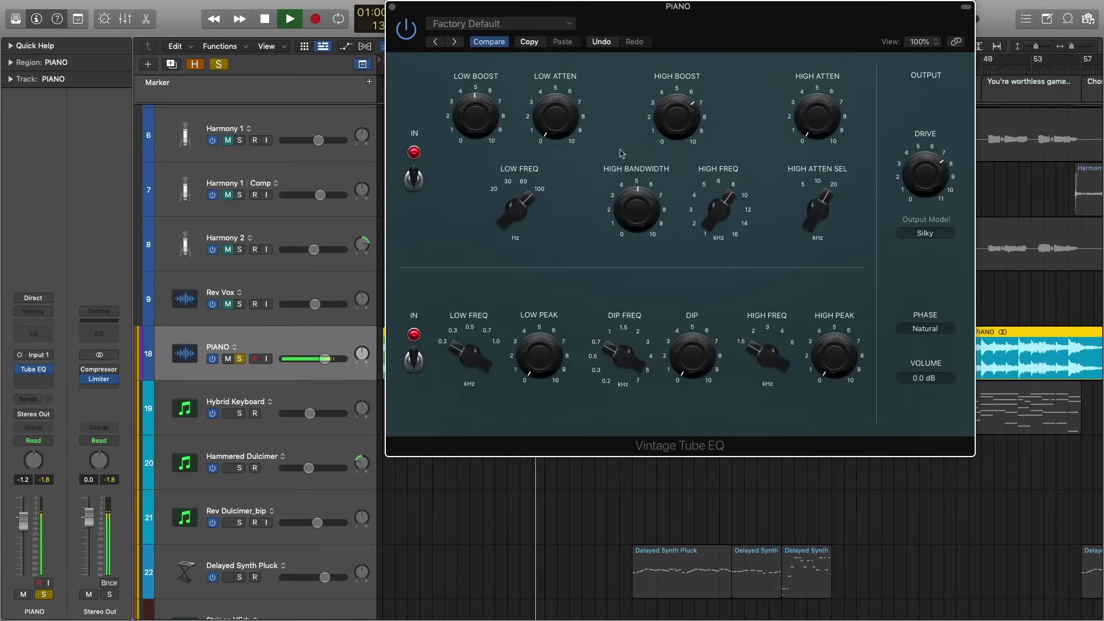
Undo a trial High Boost of 0.7, and set High Freq to 3.933 kHz with High Boost at 3.9
drag(676, 113, 681, 168)
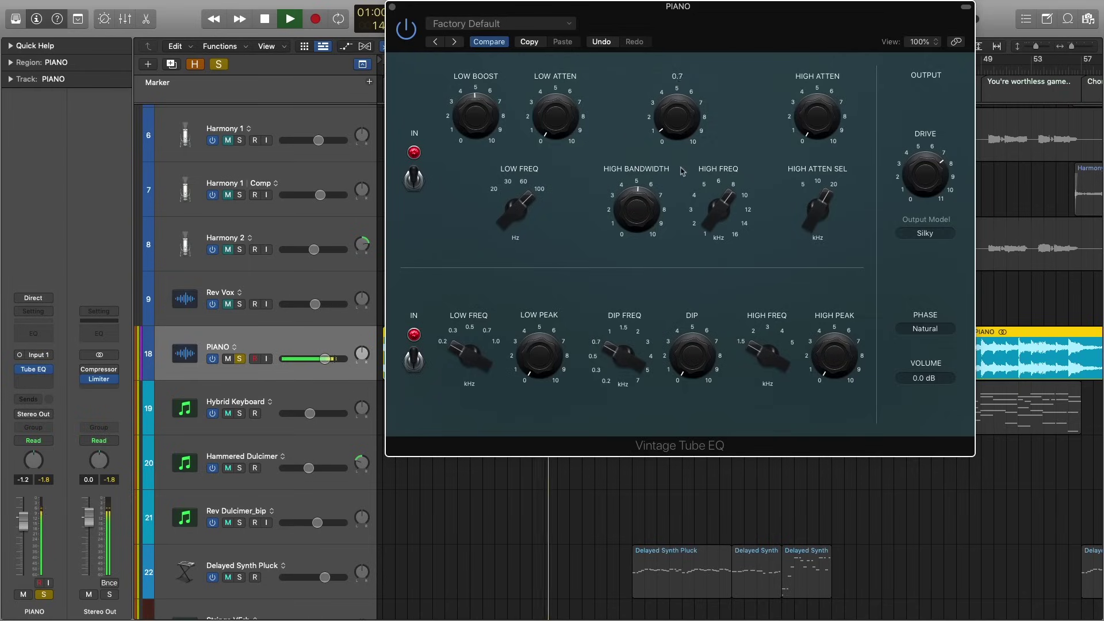
key(super+z)
drag(721, 191, 724, 232)
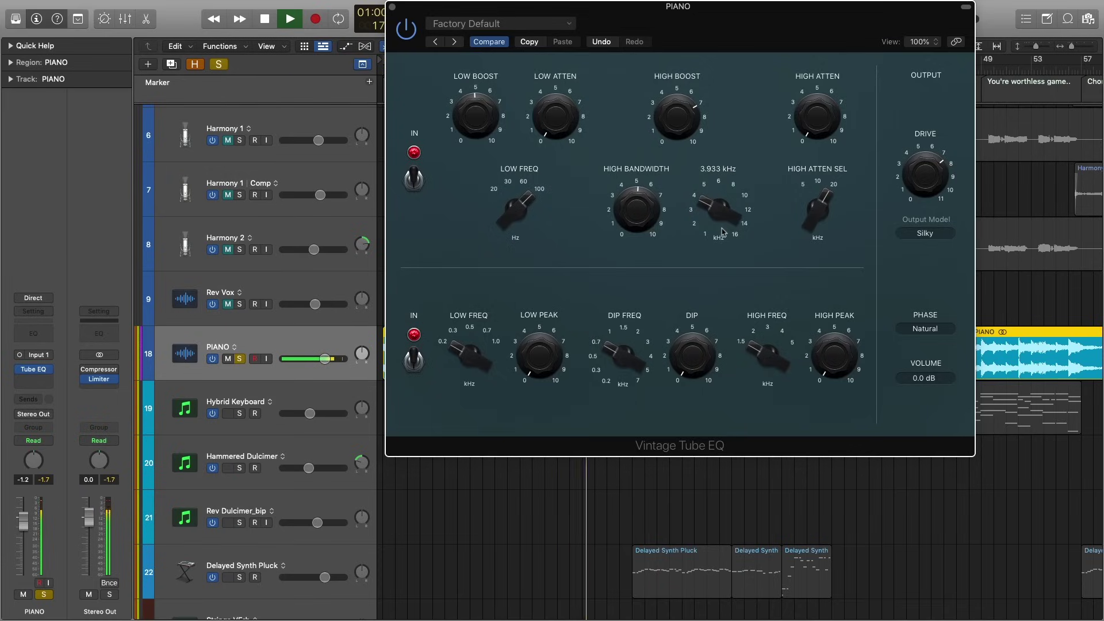
drag(678, 118, 680, 170)
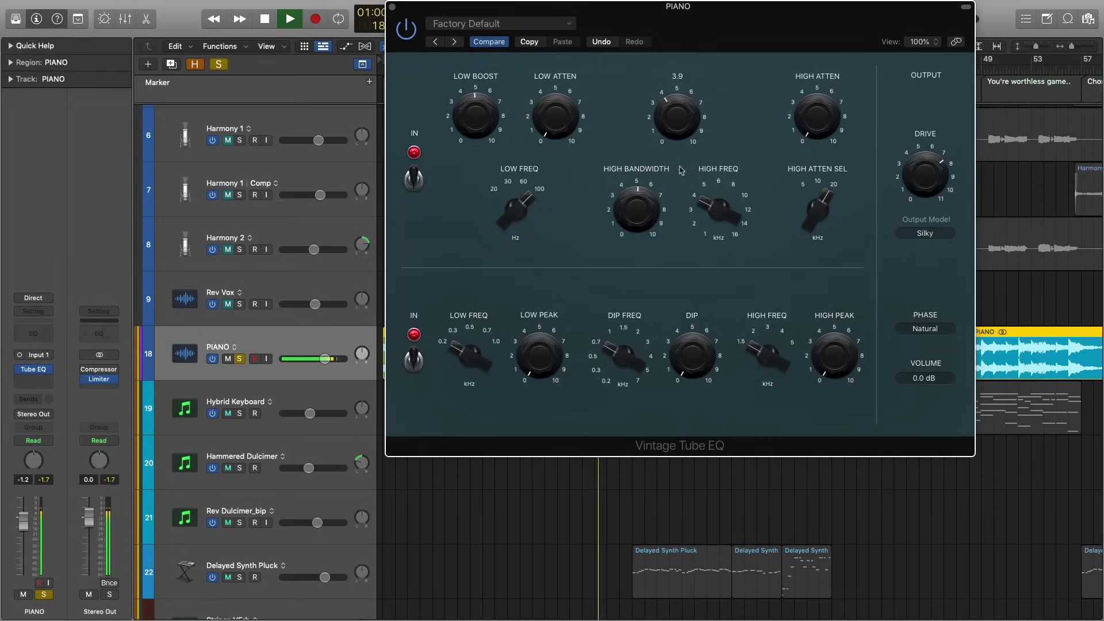
End the soloed piano playback and remove the Vintage Tube EQ from the PIANO track
key(space)
key(s)
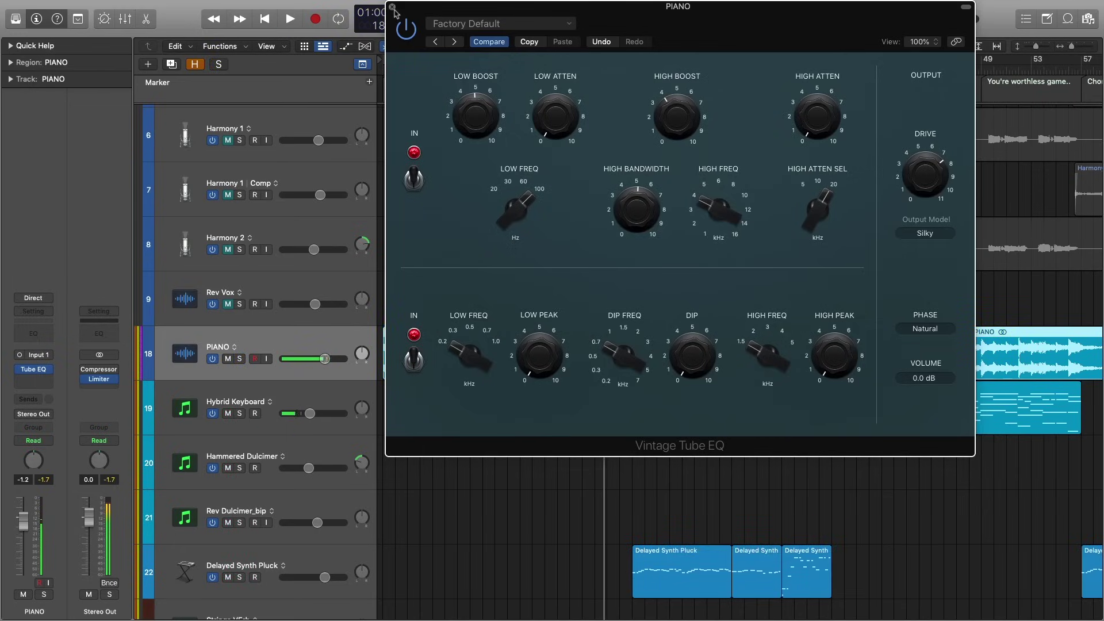
click(392, 7)
click(49, 370)
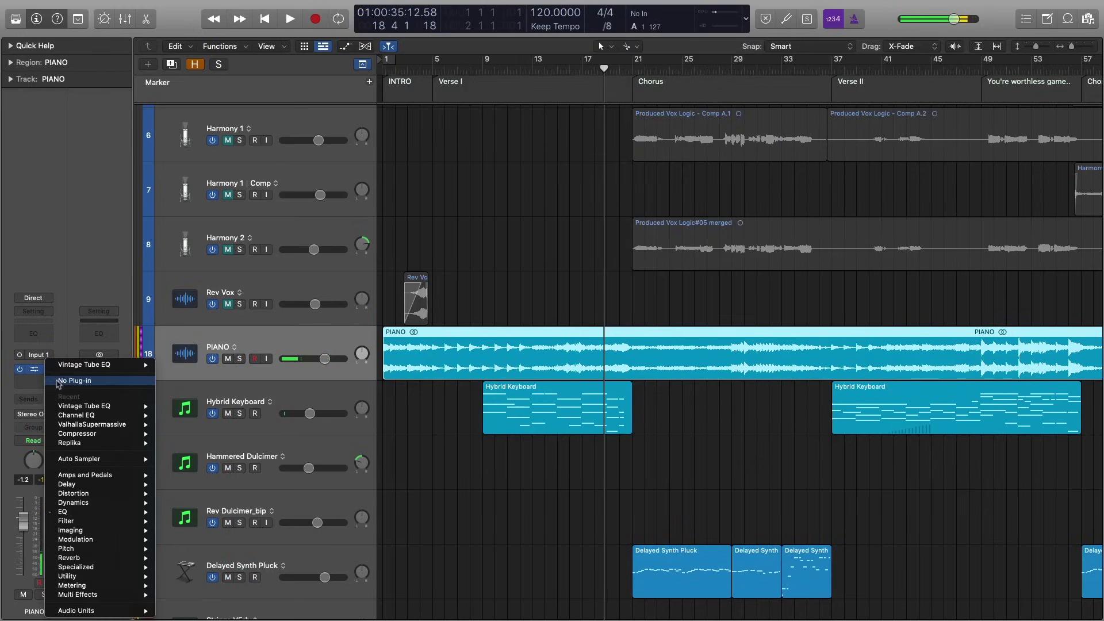
click(58, 381)
click(435, 439)
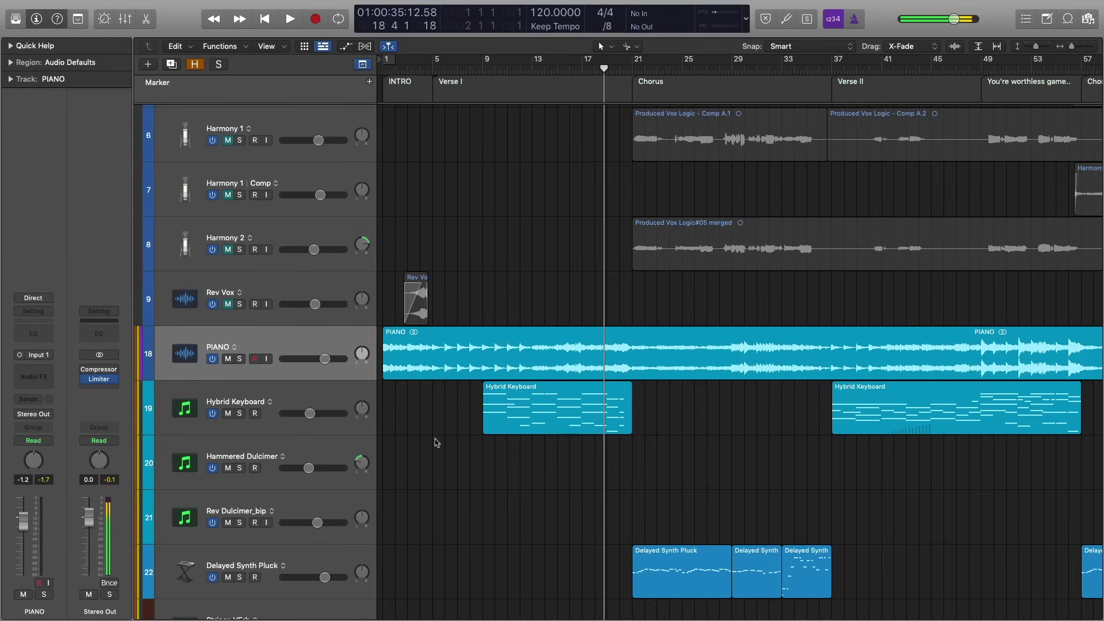
Look over the arrangement's instrument and vocal tracks, from the intro through to the last chorus
scroll(469, 481, right, 5)
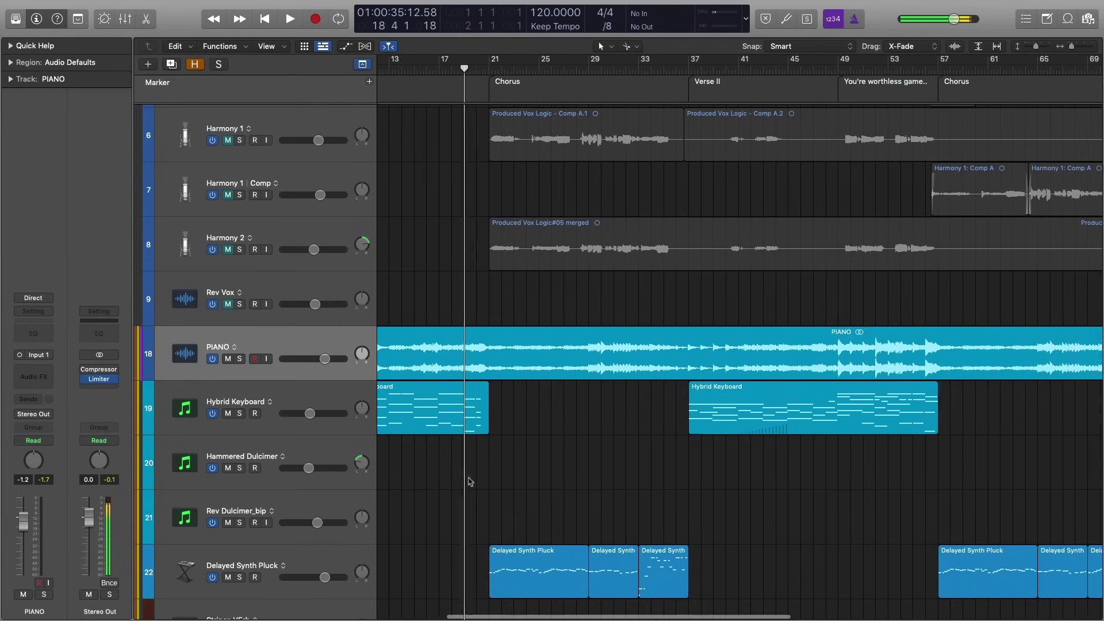
scroll(469, 481, down, 3)
scroll(470, 481, left, 5)
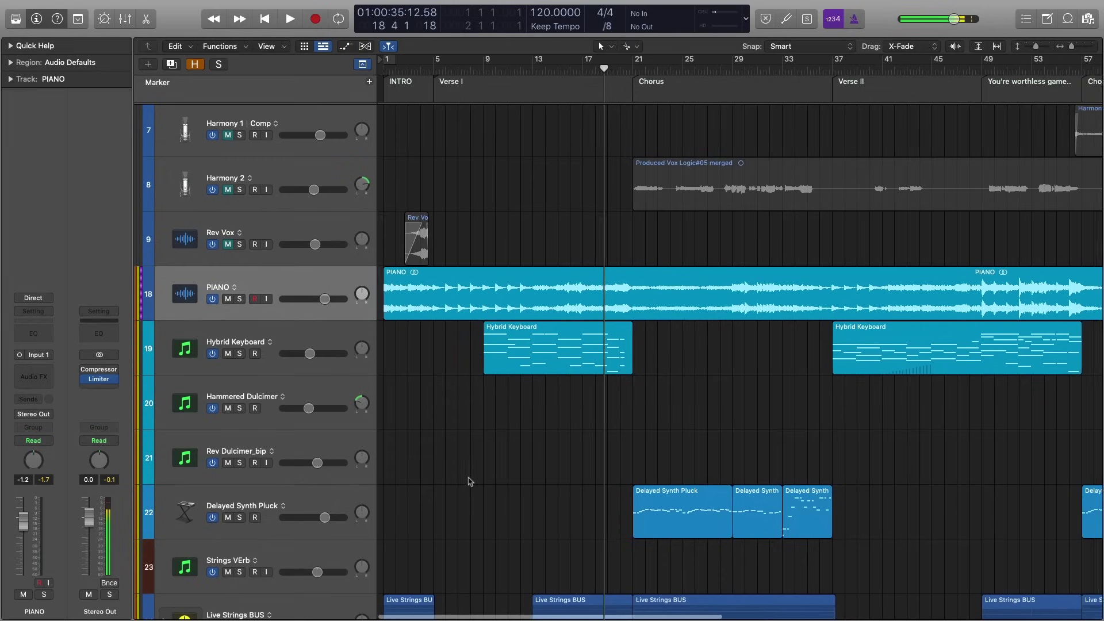
click(299, 287)
scroll(531, 408, down, 1)
scroll(531, 408, down, 2)
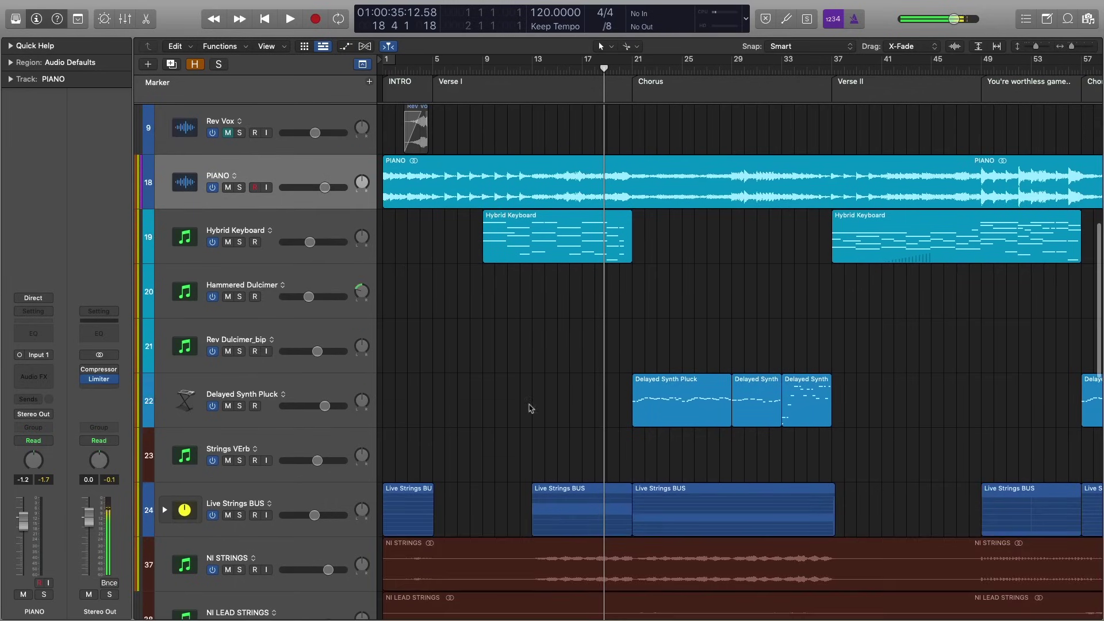
scroll(532, 409, down, 3)
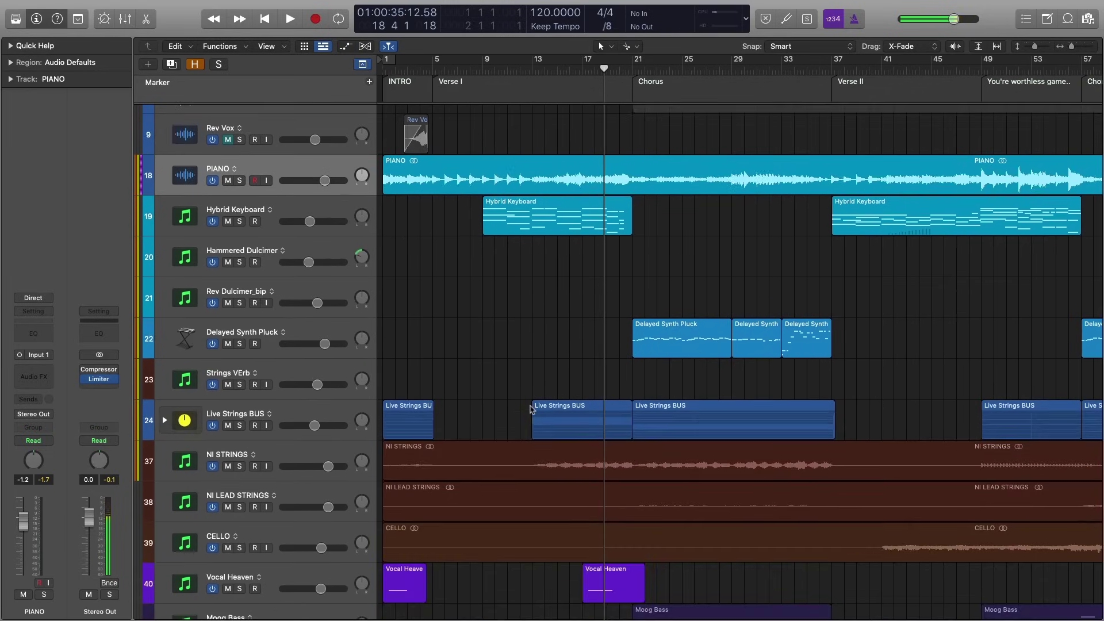
scroll(532, 409, down, 3)
scroll(555, 397, right, 5)
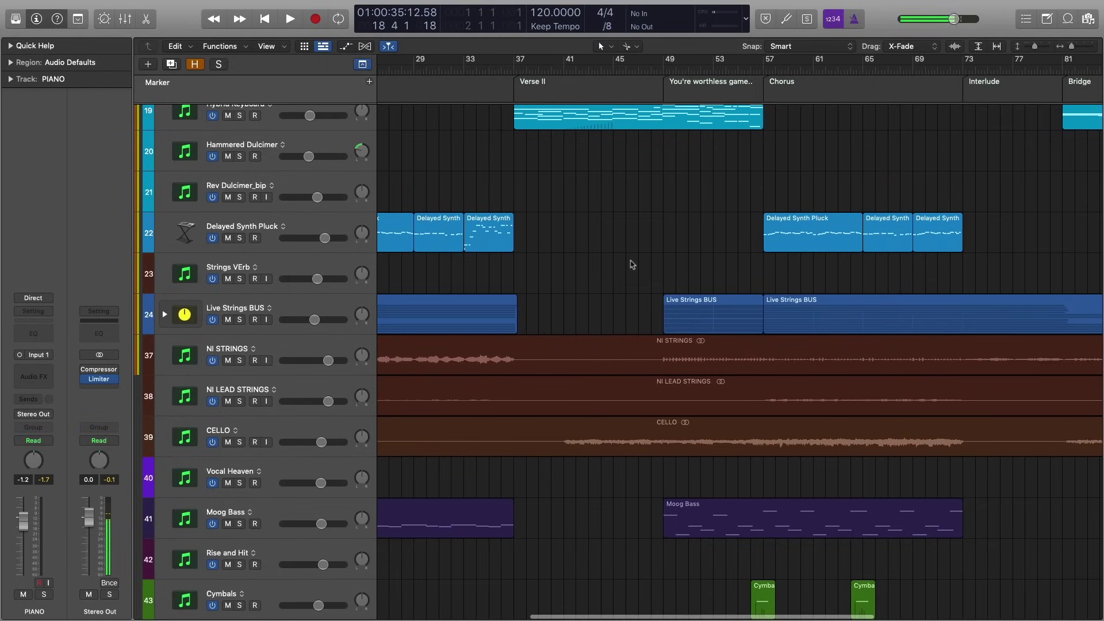
scroll(632, 265, up, 2)
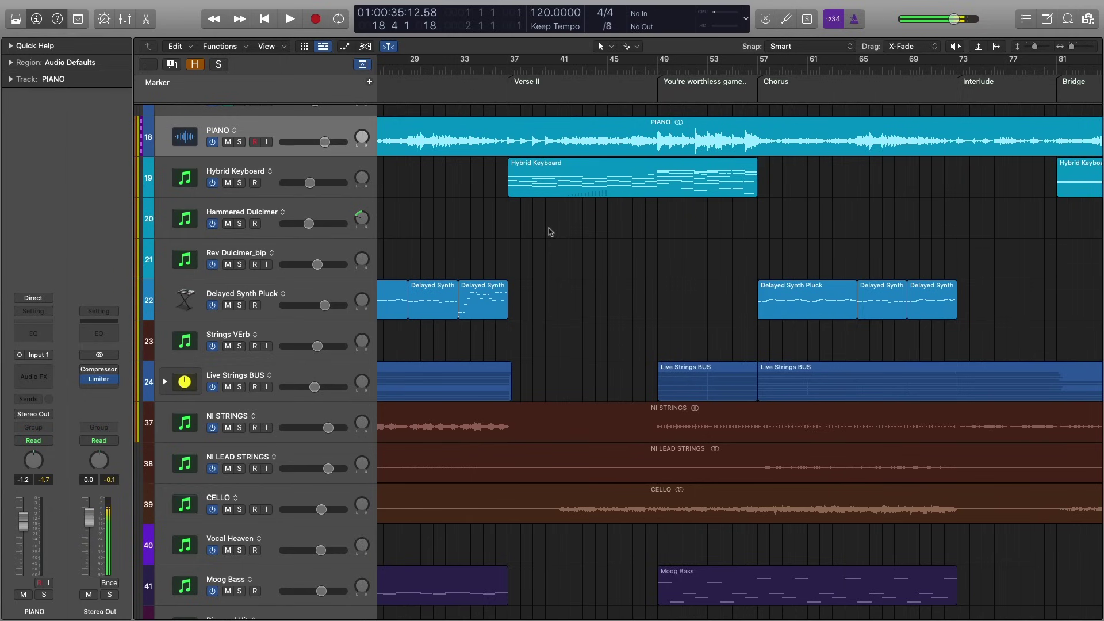
scroll(589, 327, up, 4)
key(super+Left)
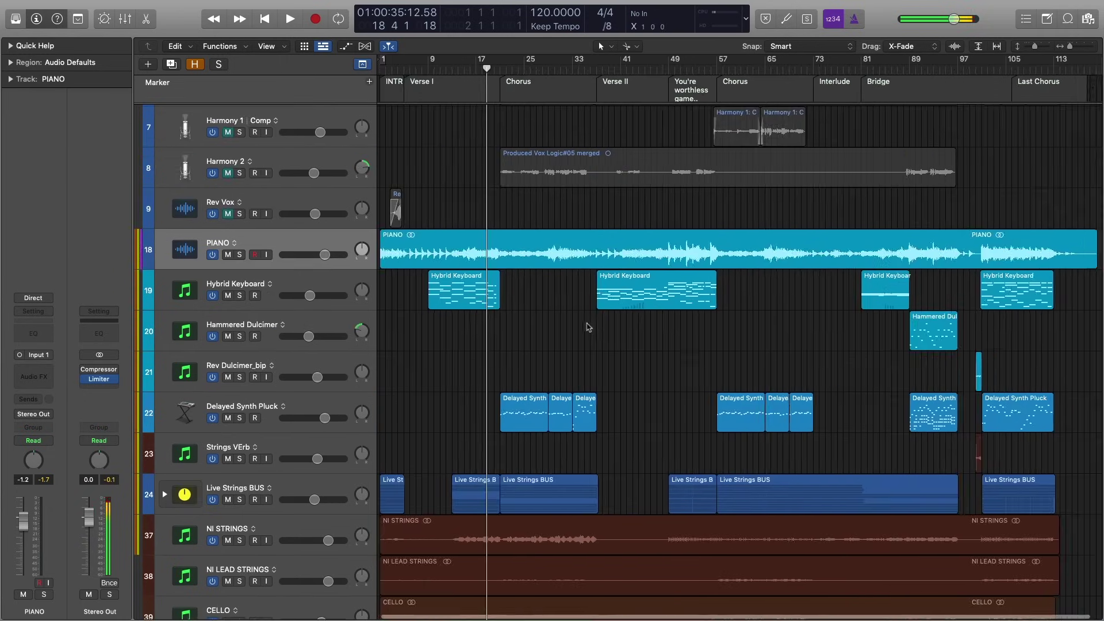
scroll(589, 328, up, 6)
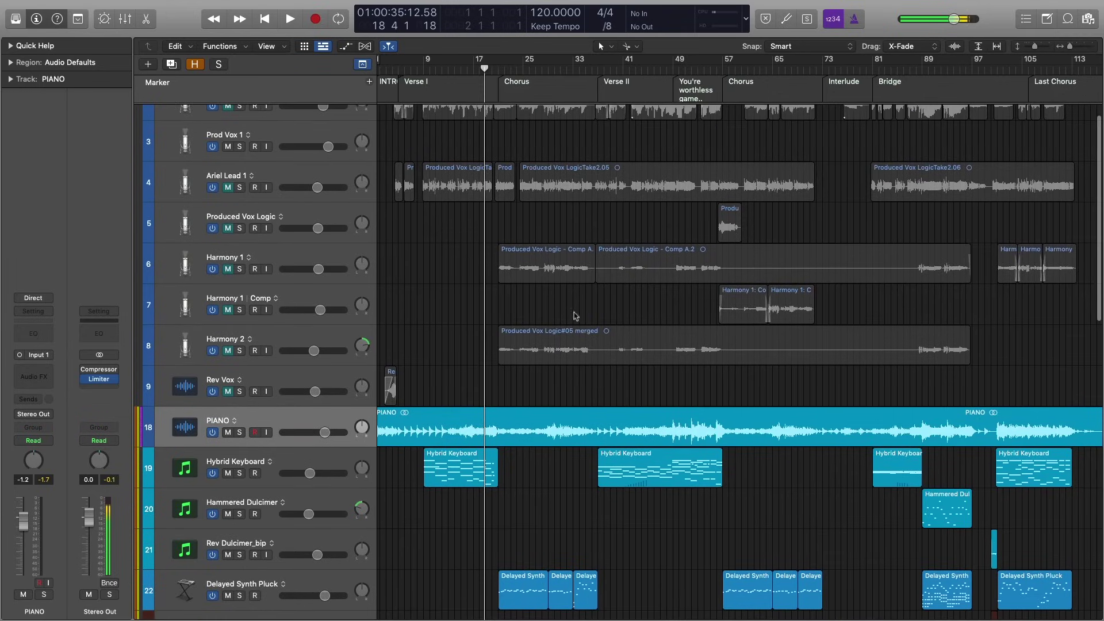
Unmute the Harmony 1 track and remove silence from its first chorus region with a threshold of -28 dB
click(323, 255)
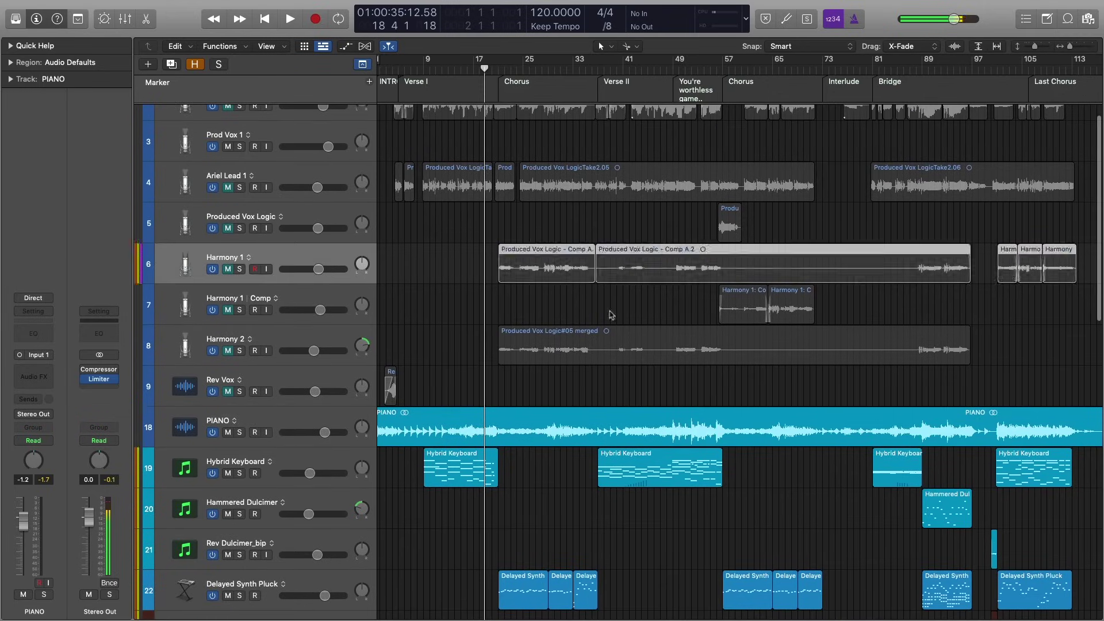
click(230, 269)
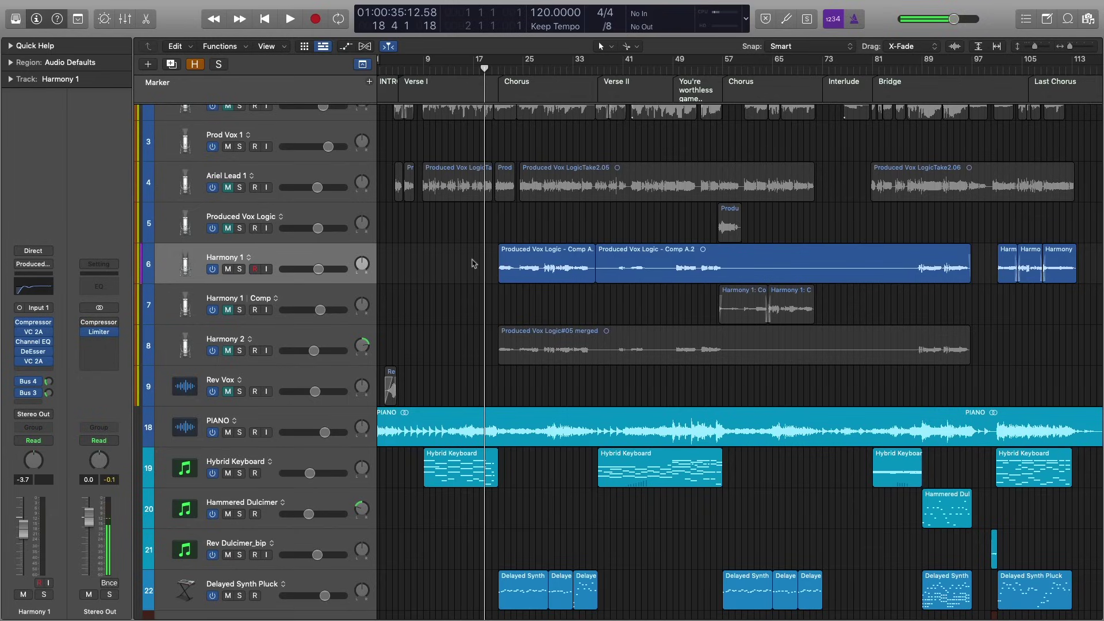
drag(456, 257, 1062, 255)
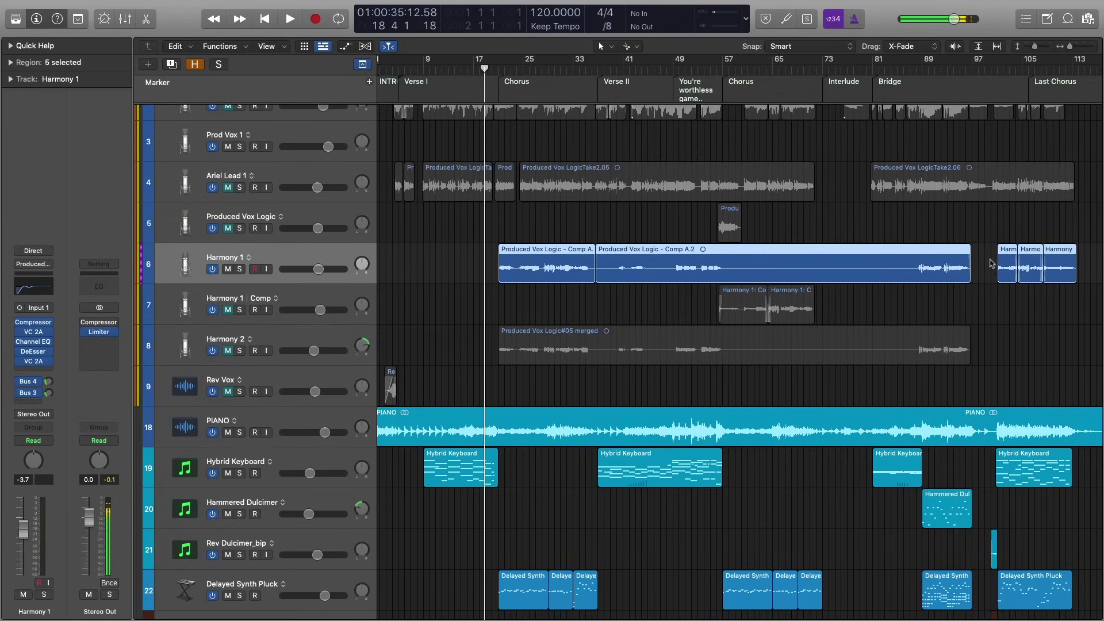
key(ctrl+x)
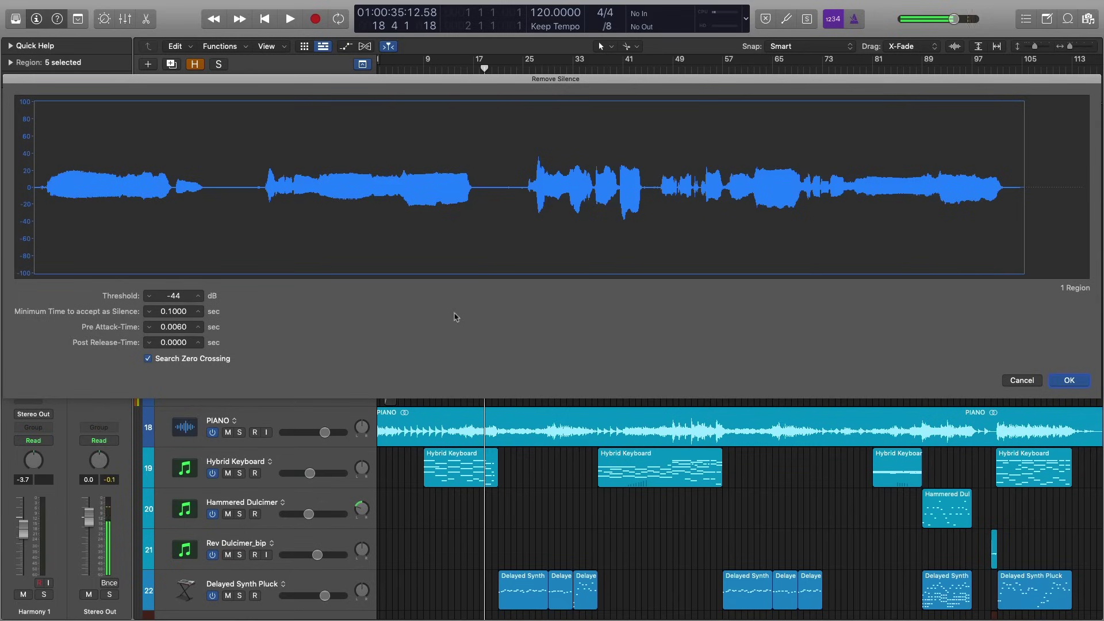
drag(175, 296, 175, 264)
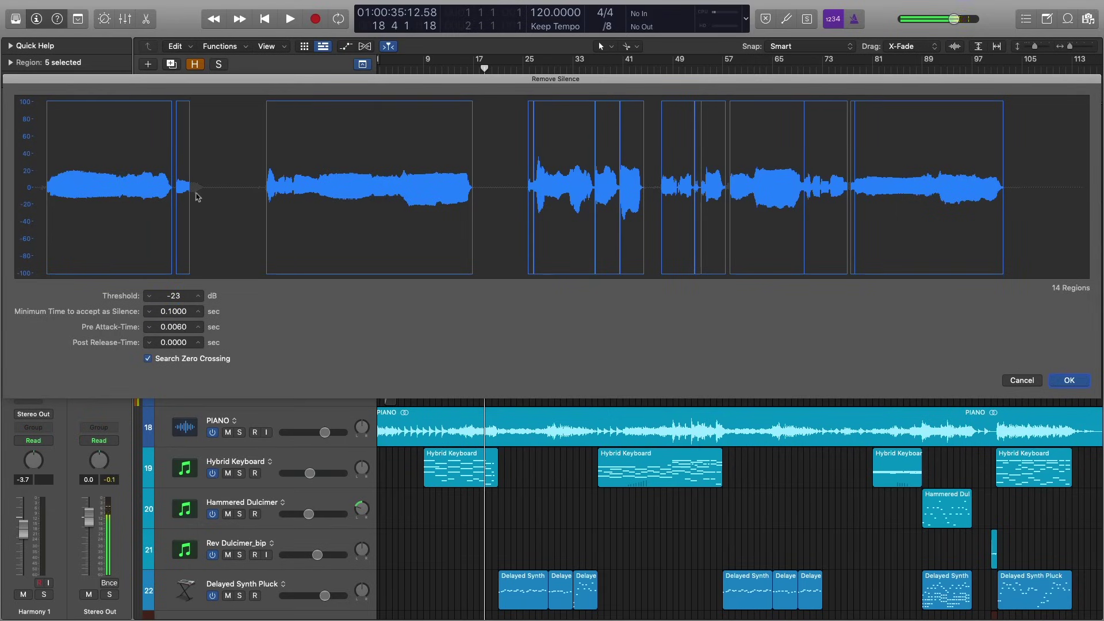
drag(178, 296, 178, 300)
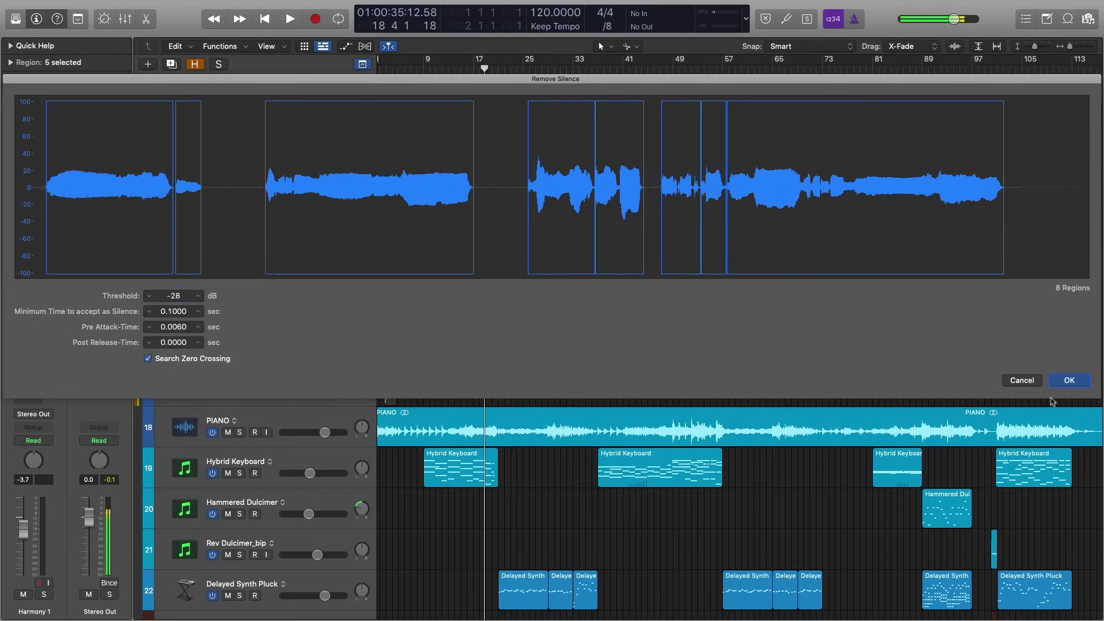
click(1068, 382)
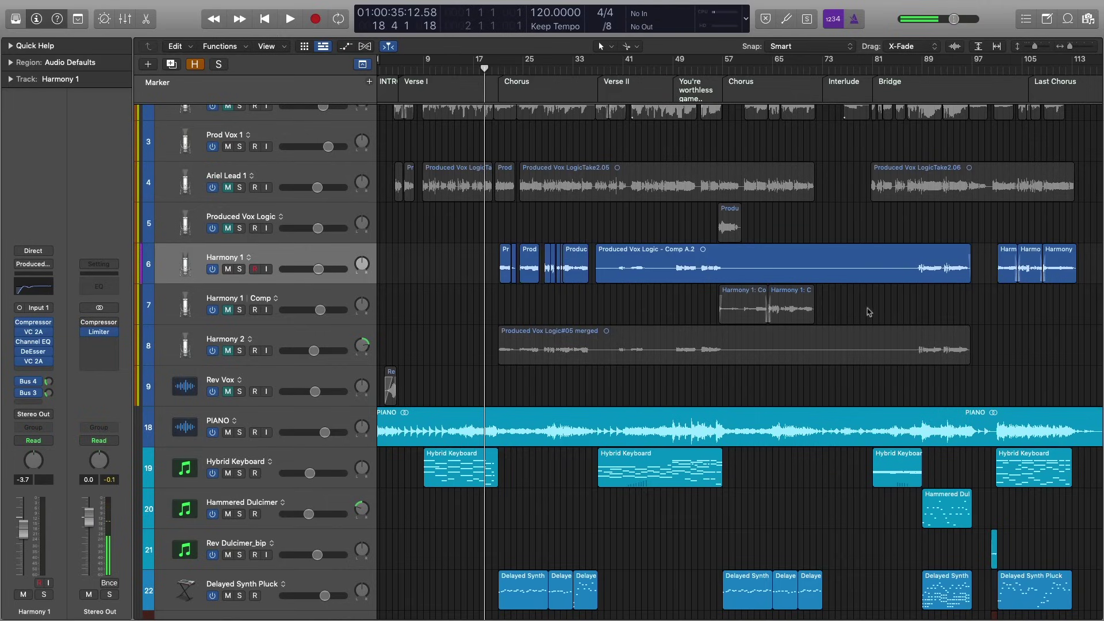
Remove silence from the long Produced Vox Logic - Comp A.2 region on Harmony 1 with the -28 dB threshold
drag(485, 262, 558, 275)
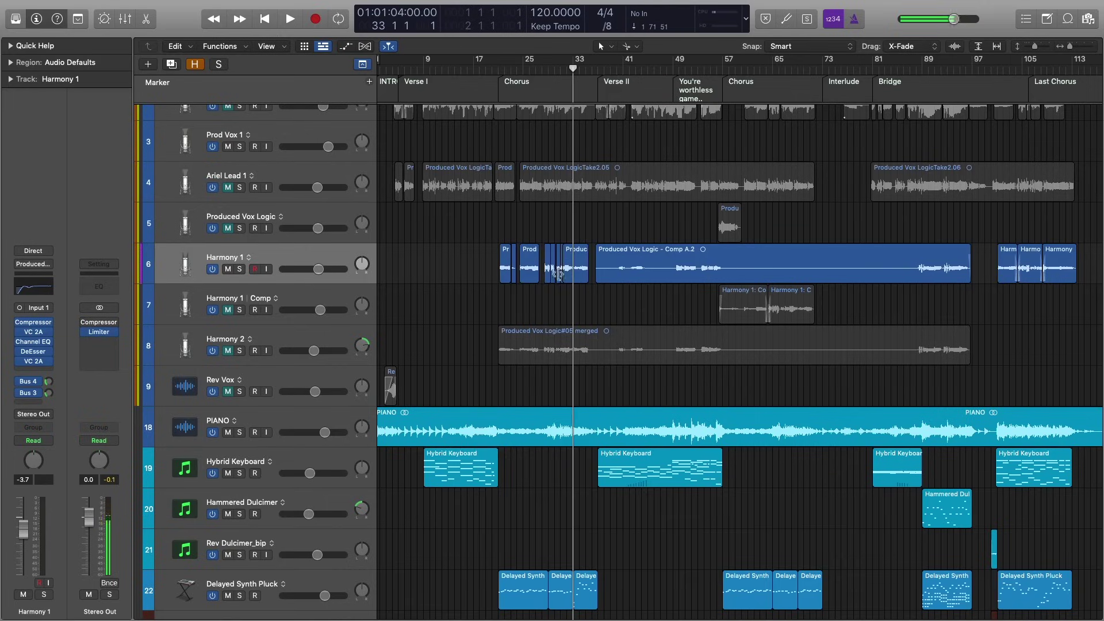
drag(472, 252, 570, 277)
click(561, 289)
click(656, 271)
key(ctrl+x)
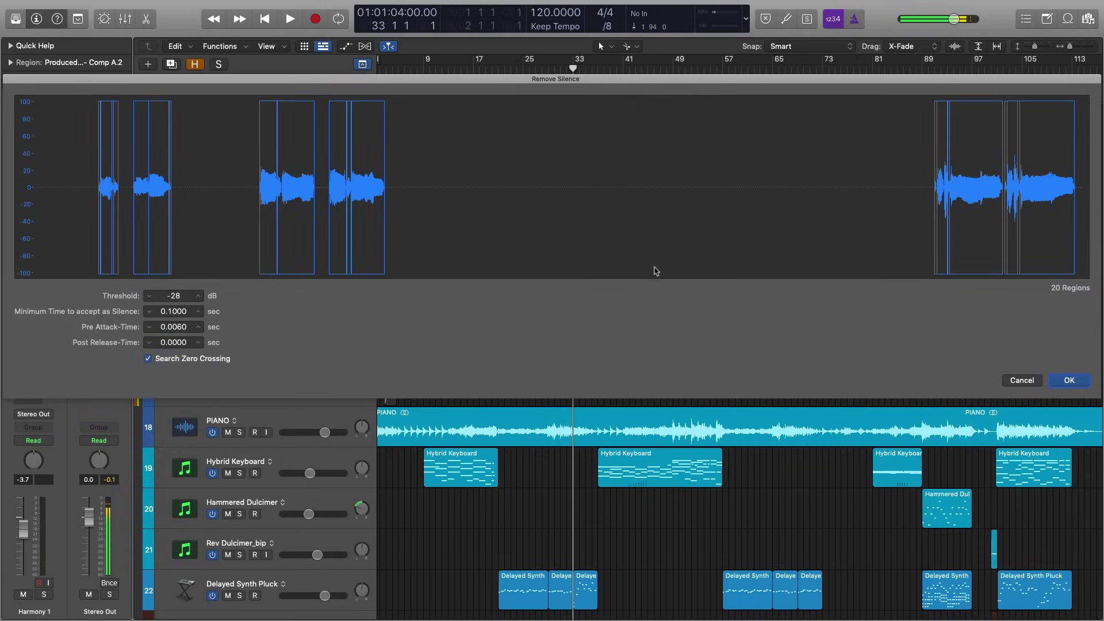
key(Return)
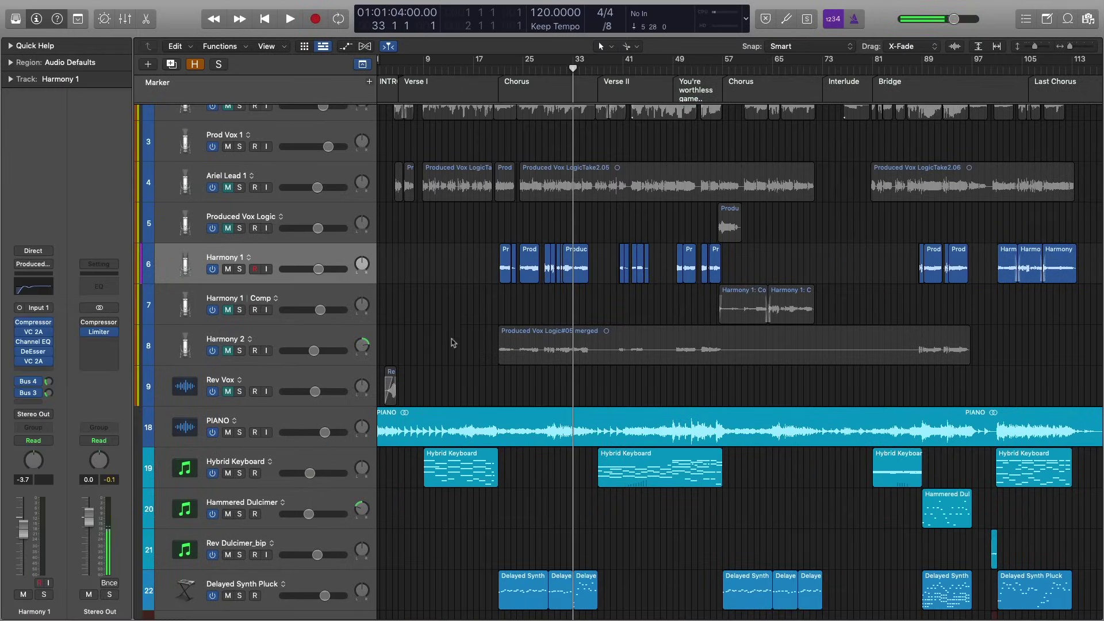
Unmute the lead vocal on track 4 and open its Produced Vox LogicTake2.05 region in the Flex Pitch editor
scroll(453, 328, up, 1)
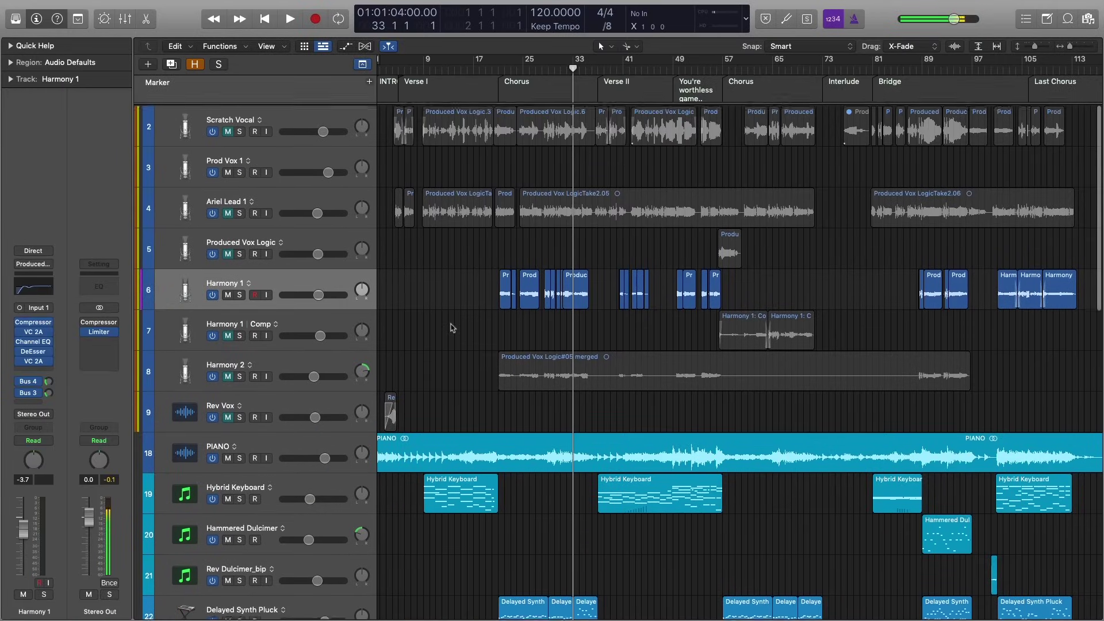
click(300, 199)
click(527, 245)
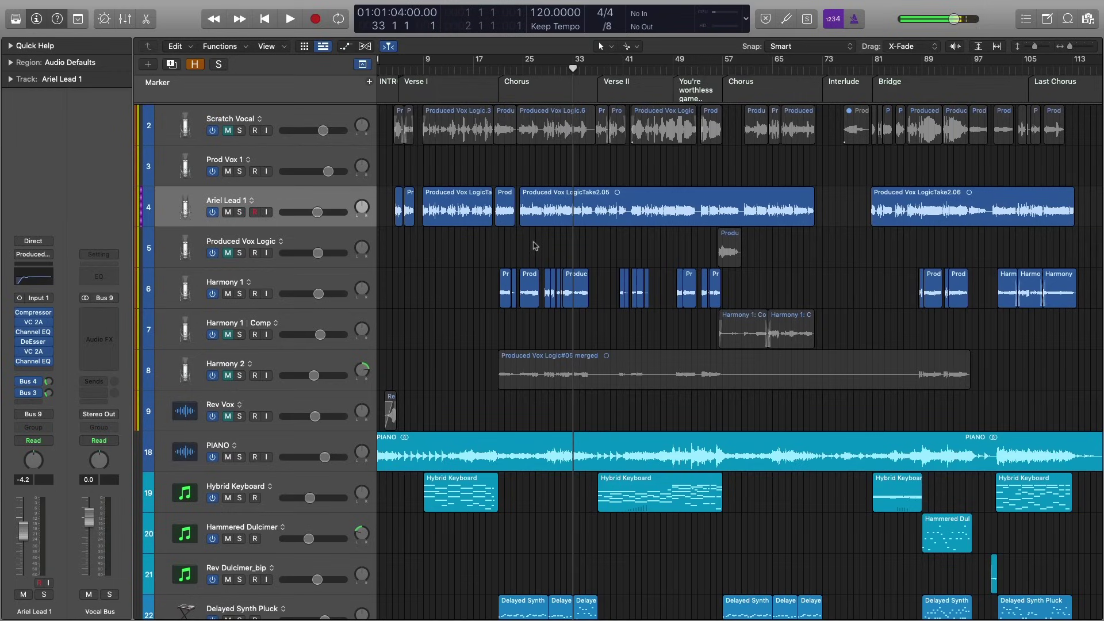
key(super+Right)
key(super+Right)
key(super+Right)
key(super+Right)
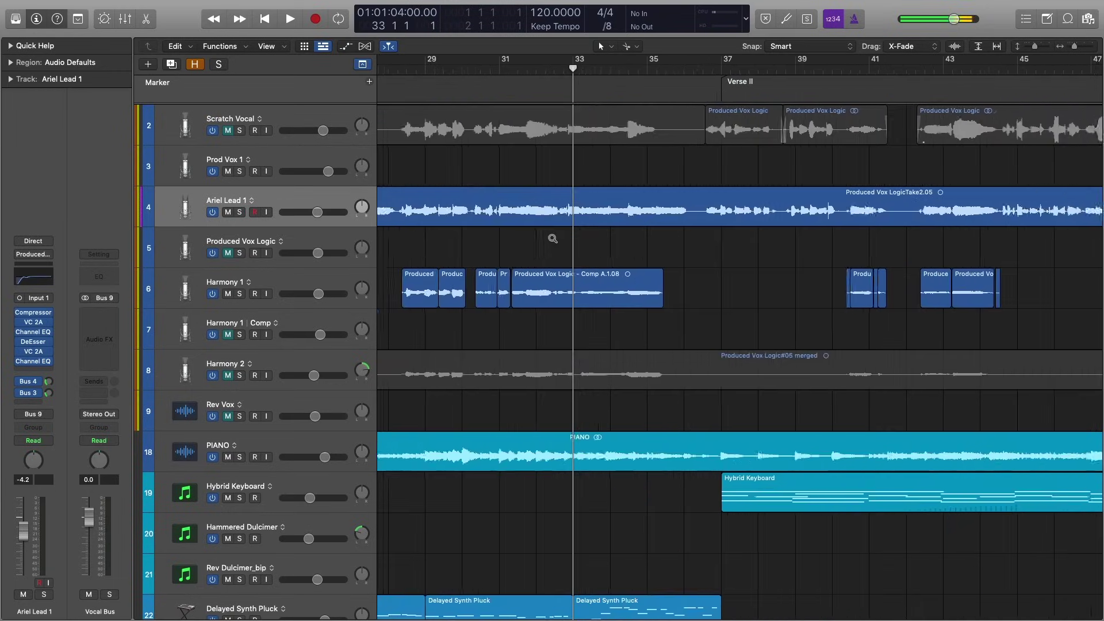
click(552, 226)
double_click(551, 228)
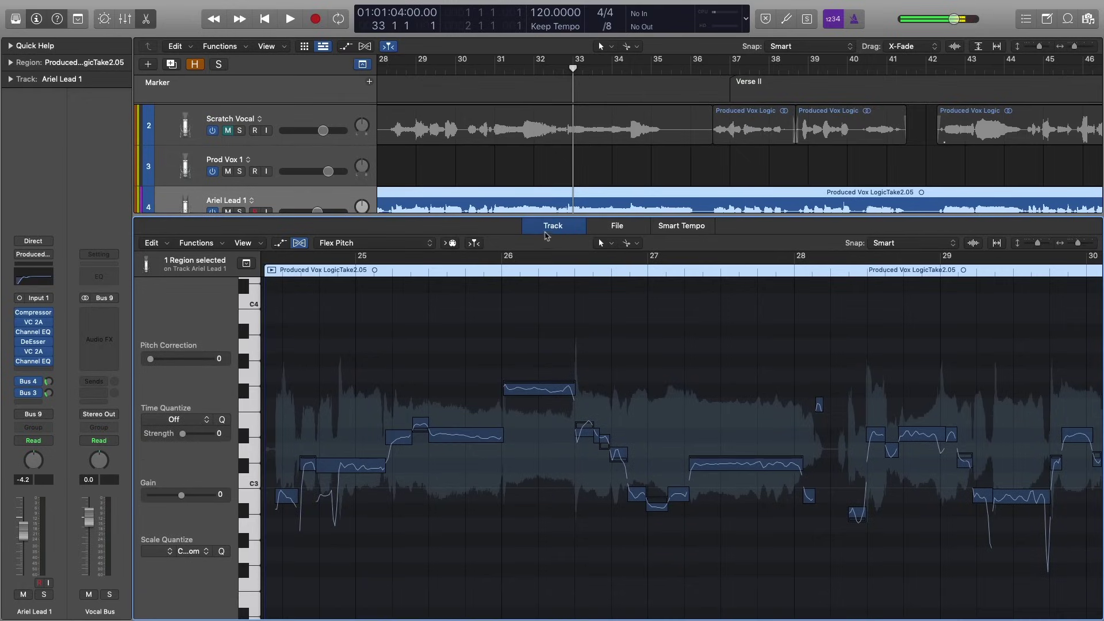
Enlarge the audio editor and set the gain of the long note between bars 27 and 28 to about -0.1 dB
drag(541, 217, 533, 134)
scroll(550, 279, down, 5)
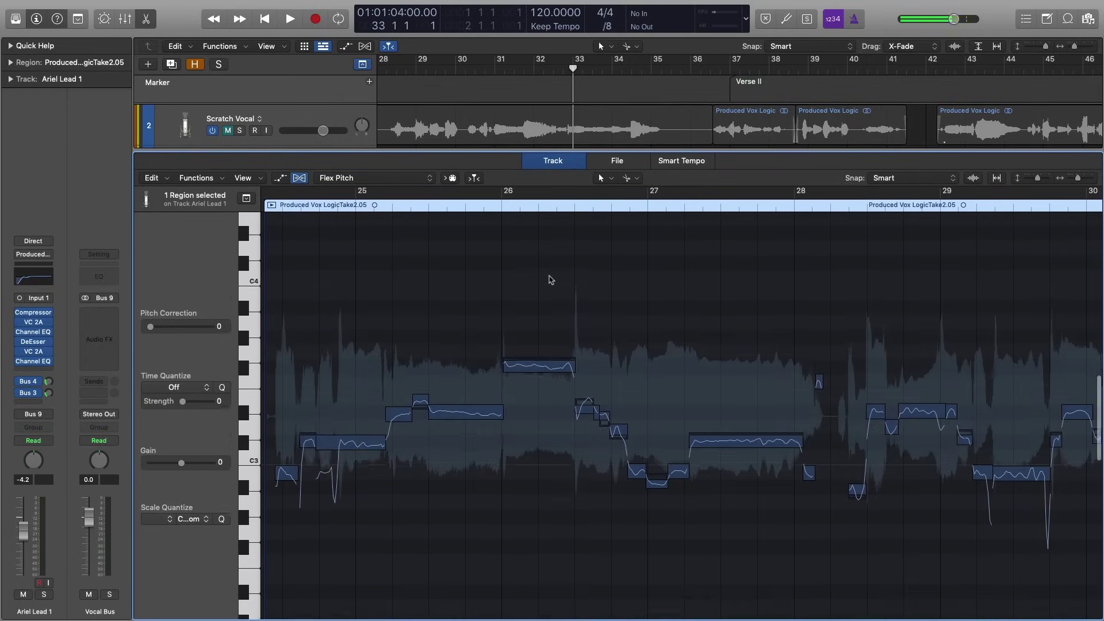
scroll(649, 309, up, 2)
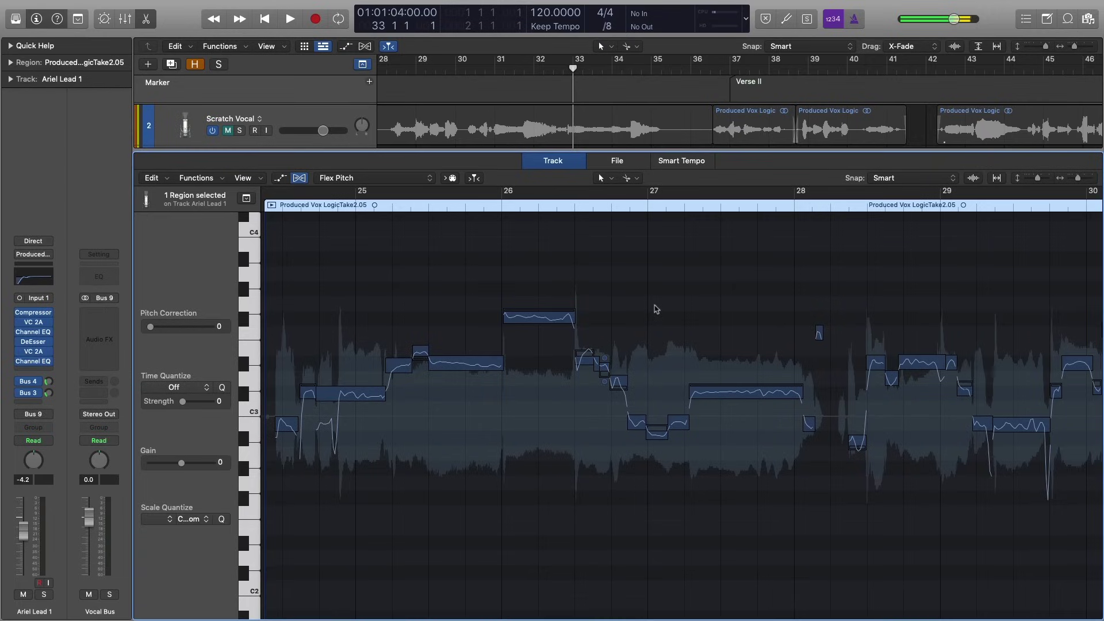
scroll(656, 308, right, 5)
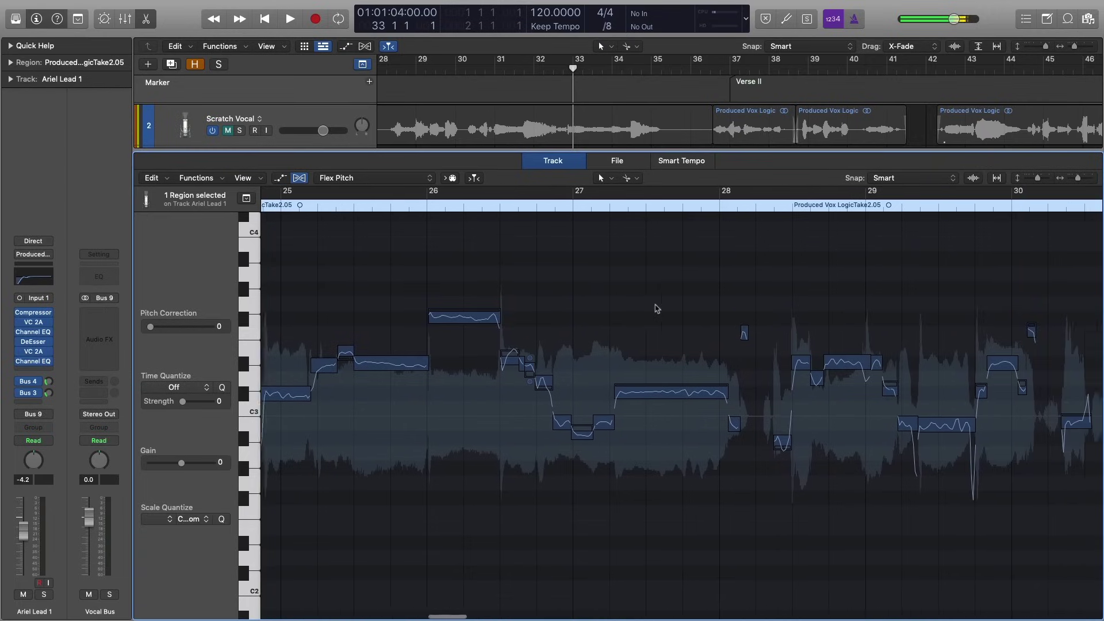
mouse_move(596, 409)
mouse_move(596, 408)
mouse_down()
mouse_move(596, 432)
mouse_move(596, 411)
mouse_up()
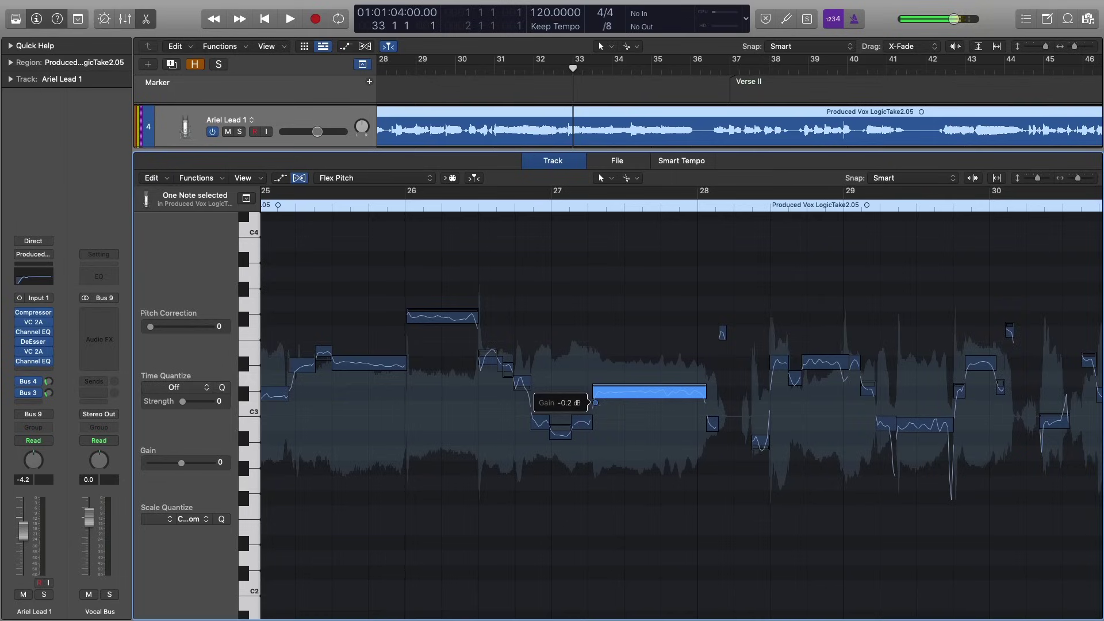
click(643, 428)
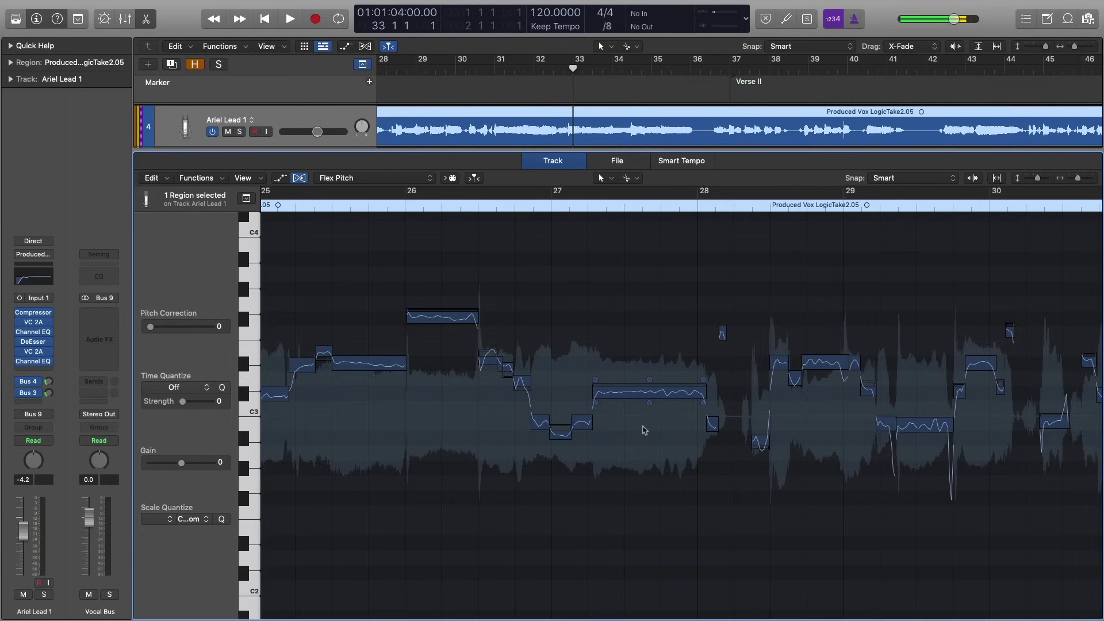
mouse_move(596, 409)
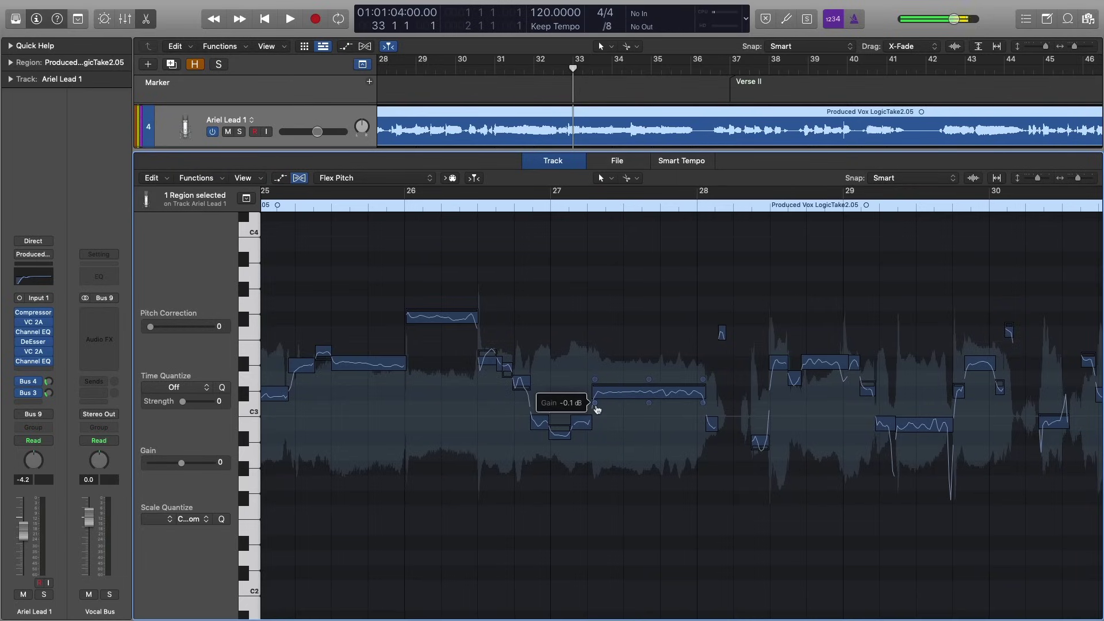
Examine the lead vocal's Flex Pitch notes and levels from bar 36 to bar 58
scroll(601, 407, right, 15)
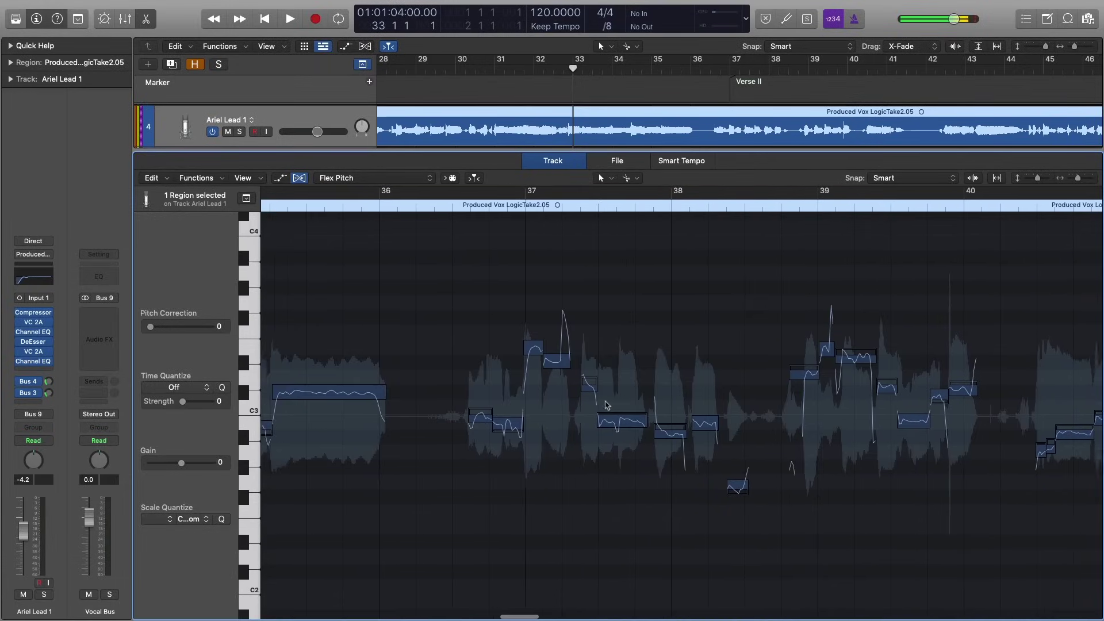
scroll(607, 406, right, 3)
scroll(843, 489, right, 15)
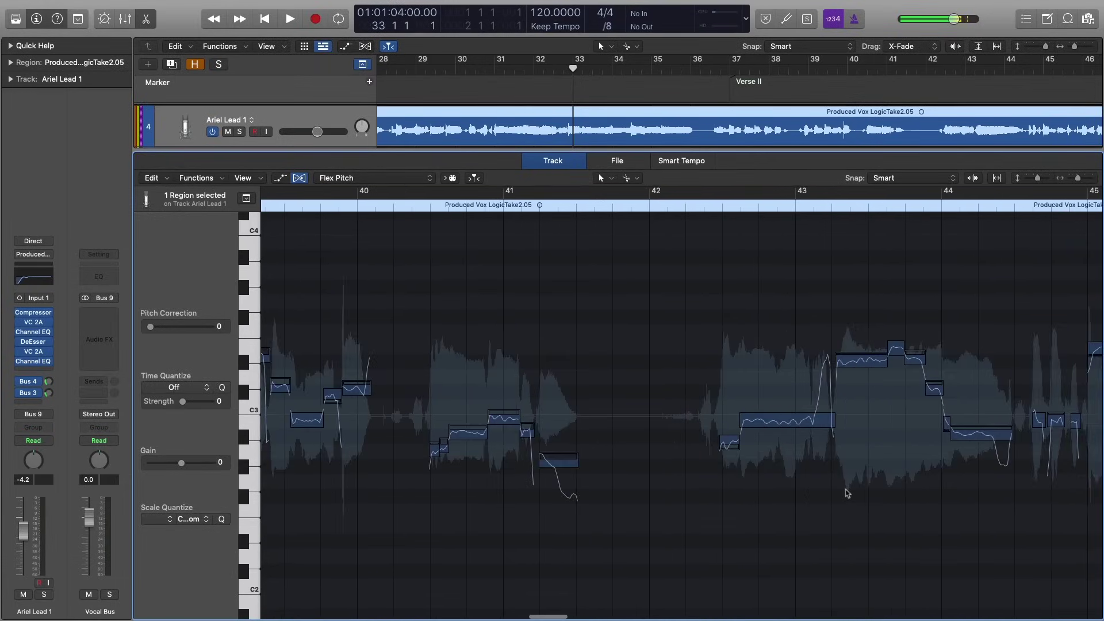
scroll(805, 475, right, 5)
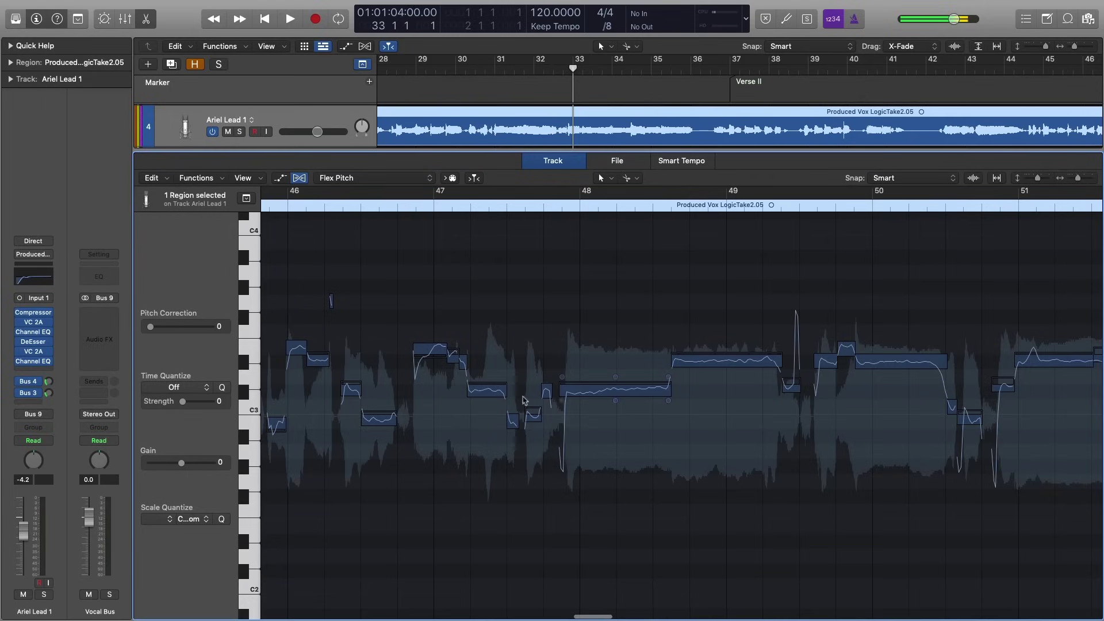
scroll(525, 401, right, 8)
scroll(633, 394, right, 6)
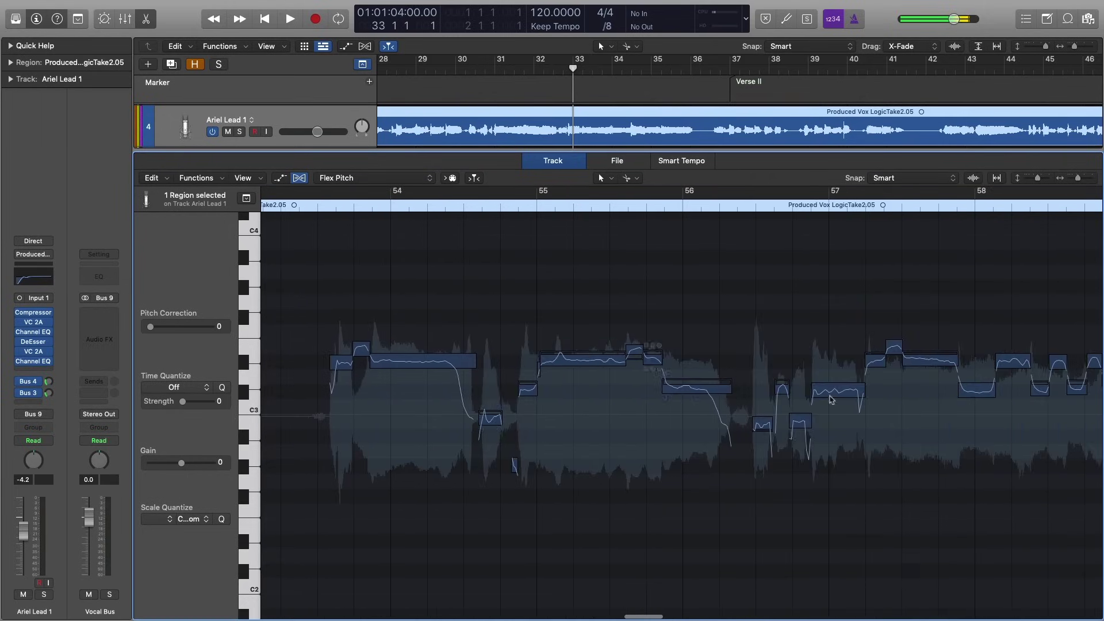
Adjust the gain of the lead vocal's Flex Pitch note just before bar 62 and close the audio editor
scroll(947, 393, right, 4)
scroll(948, 392, right, 10)
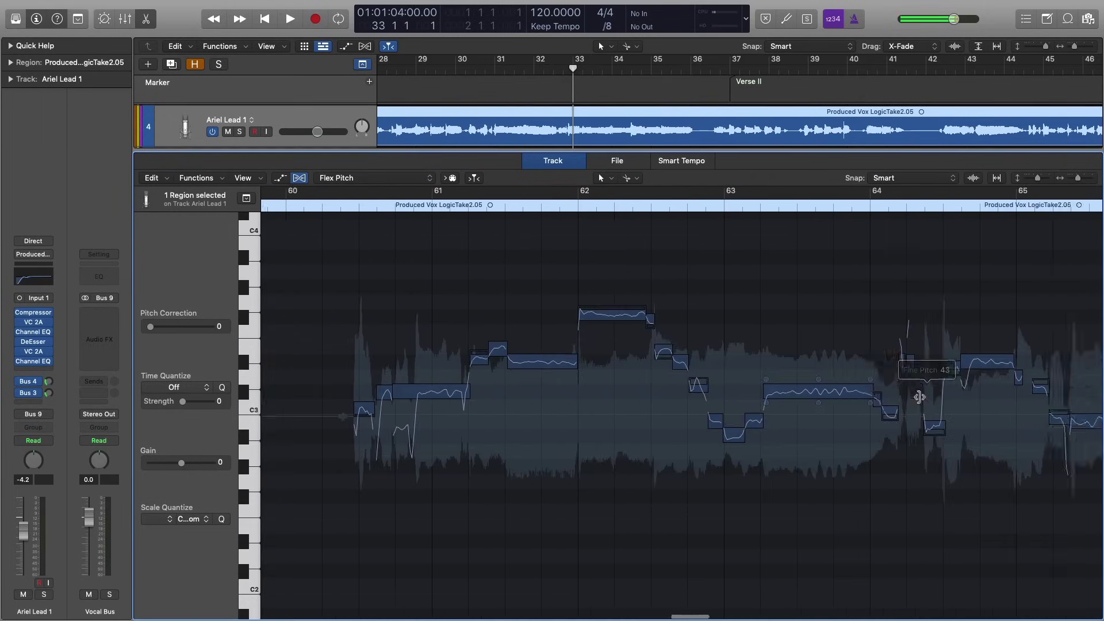
scroll(909, 400, right, 3)
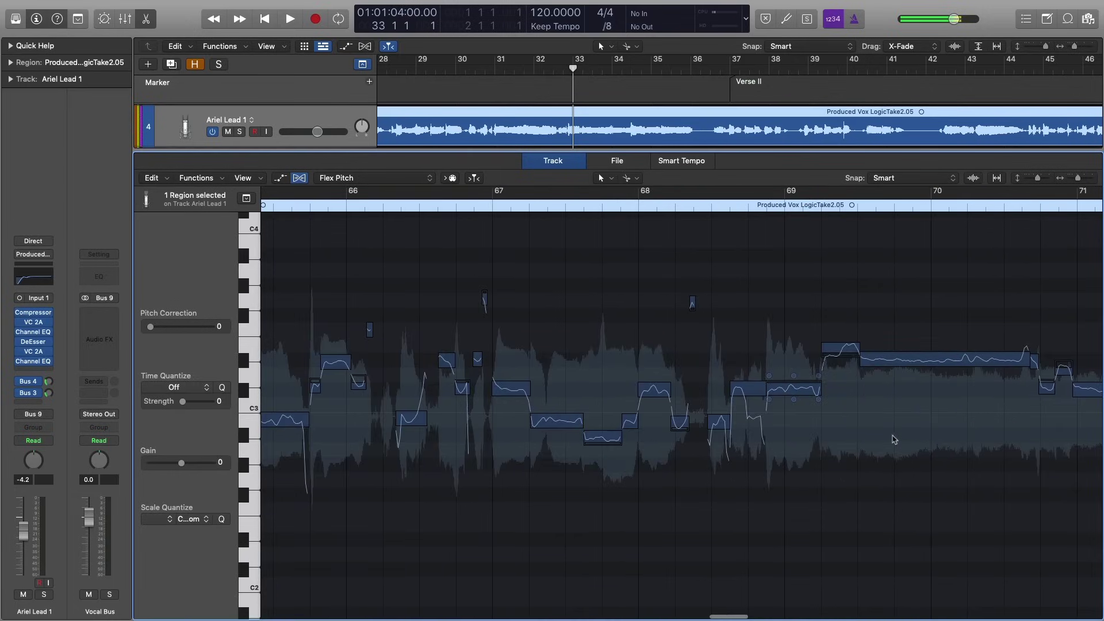
scroll(906, 396, right, 3)
scroll(660, 418, left, 9)
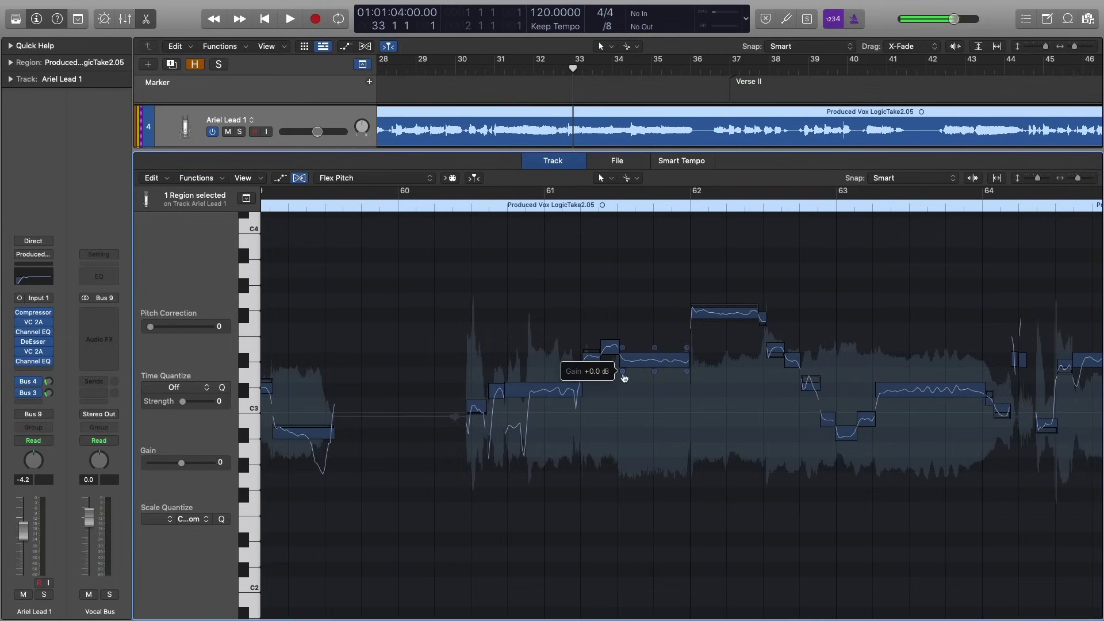
click(623, 375)
drag(622, 370, 623, 373)
click(627, 379)
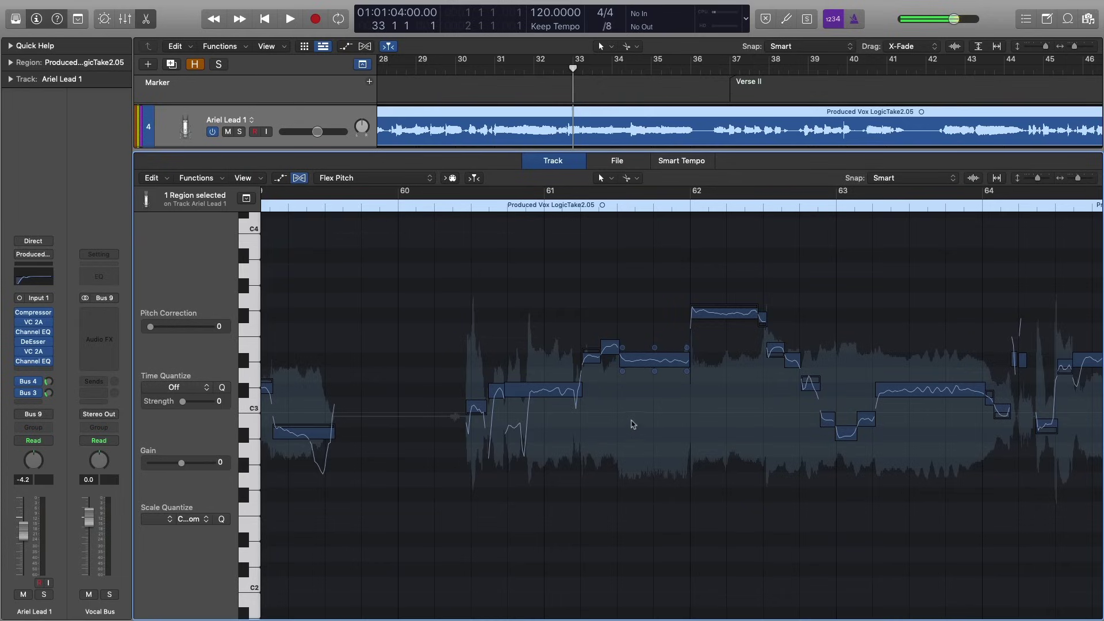
mouse_move(623, 372)
mouse_down()
mouse_move(690, 393)
mouse_move(626, 385)
mouse_up()
click(145, 19)
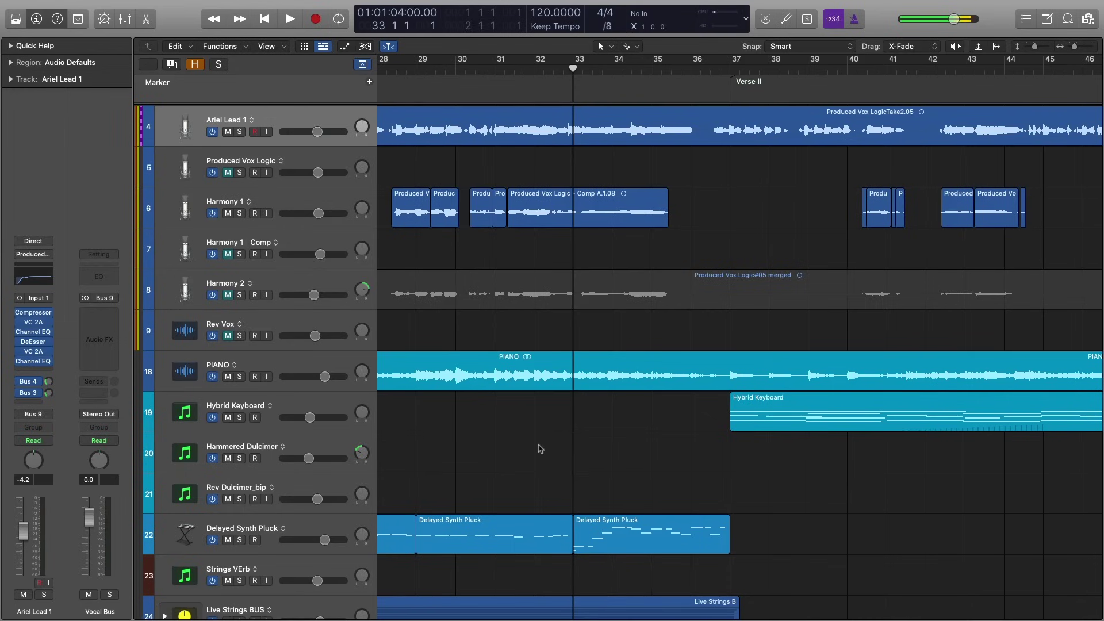
Create one software instrument track with Alchemy below the lead vocal track
scroll(535, 448, left, 15)
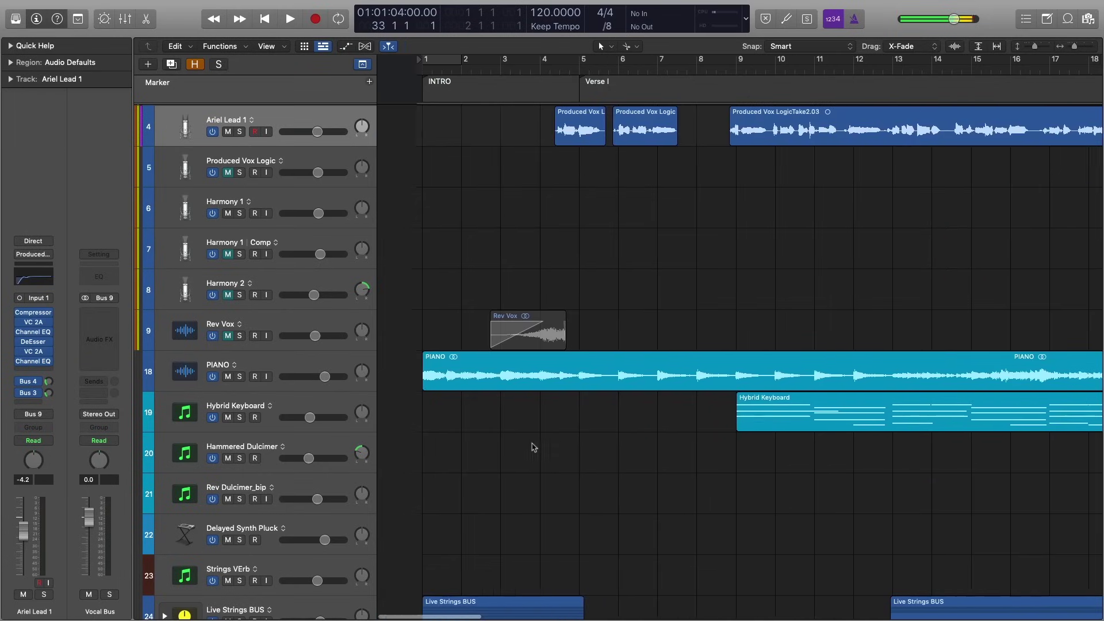
scroll(535, 448, down, 5)
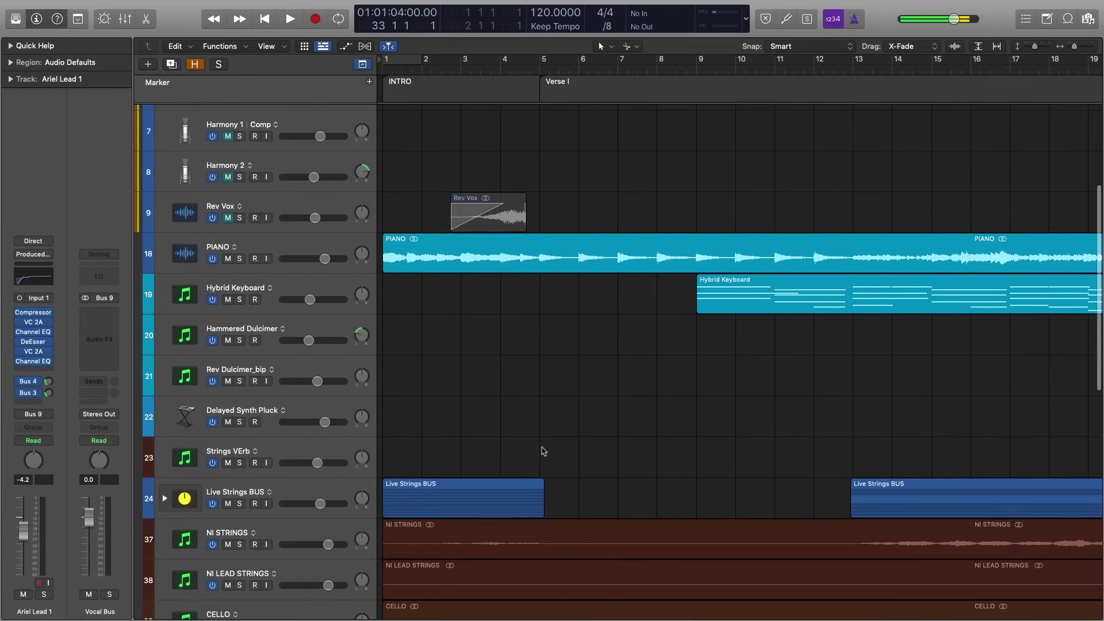
scroll(544, 450, down, 4)
scroll(543, 450, left, 8)
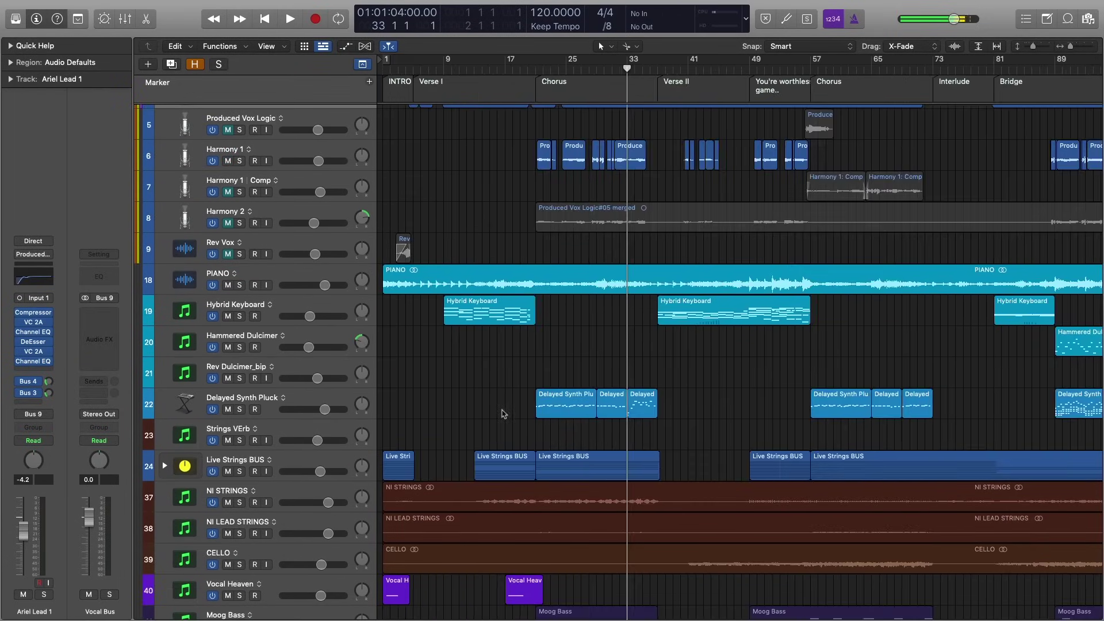
scroll(503, 414, right, 3)
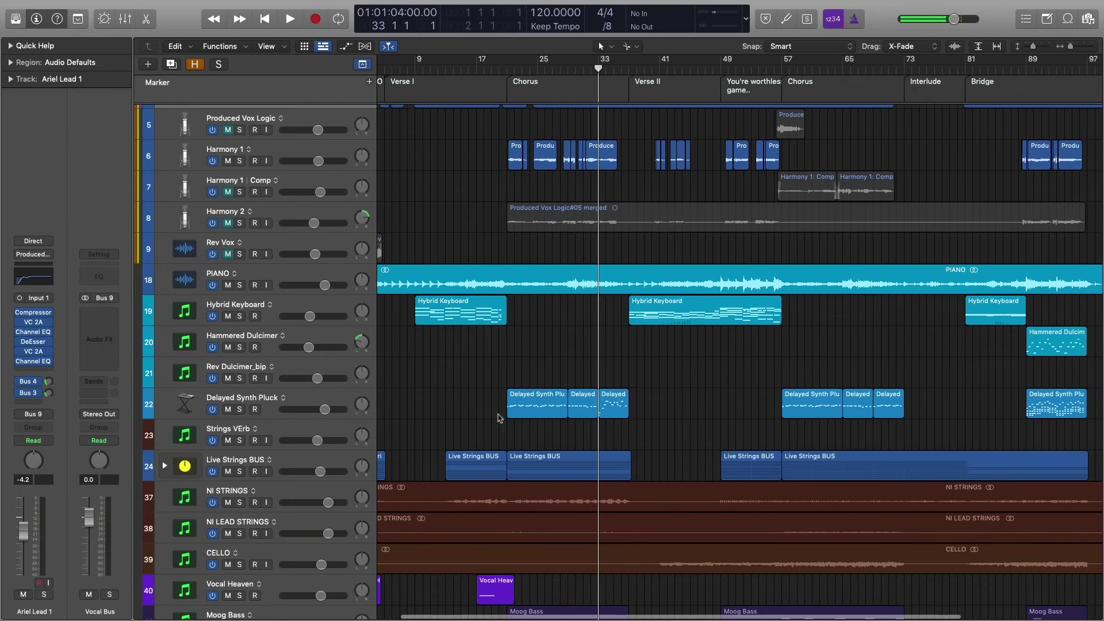
key(alt+super+n)
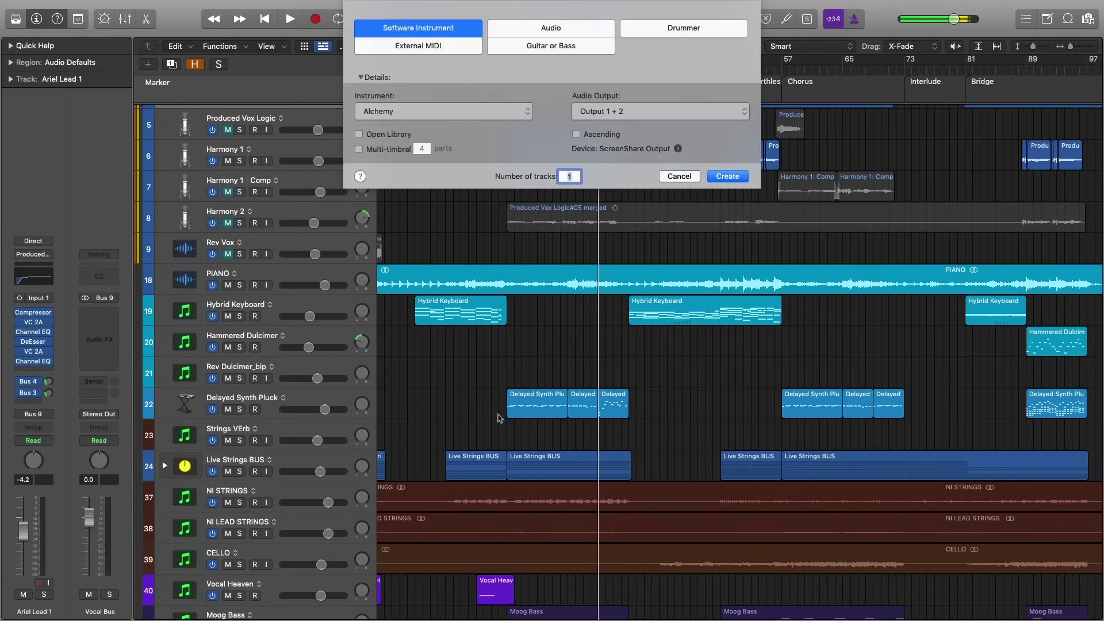
click(411, 113)
key(Escape)
key(Escape)
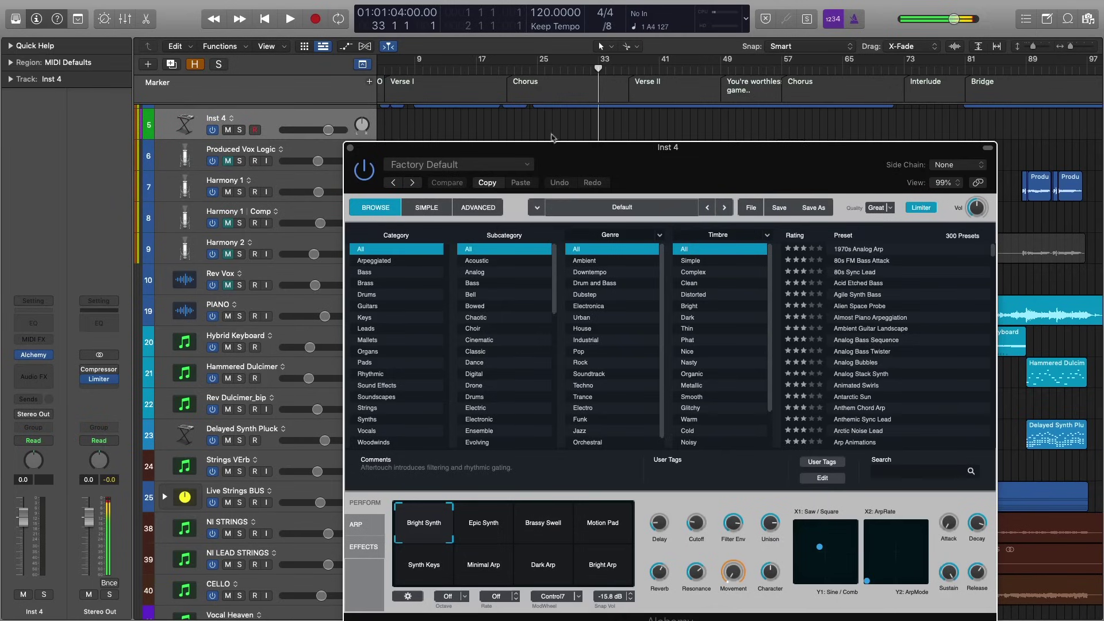
Hide the header controls of the Alchemy window and position the window so the whole instrument fits on screen
drag(580, 155, 438, 29)
click(850, 21)
drag(368, 20, 563, 65)
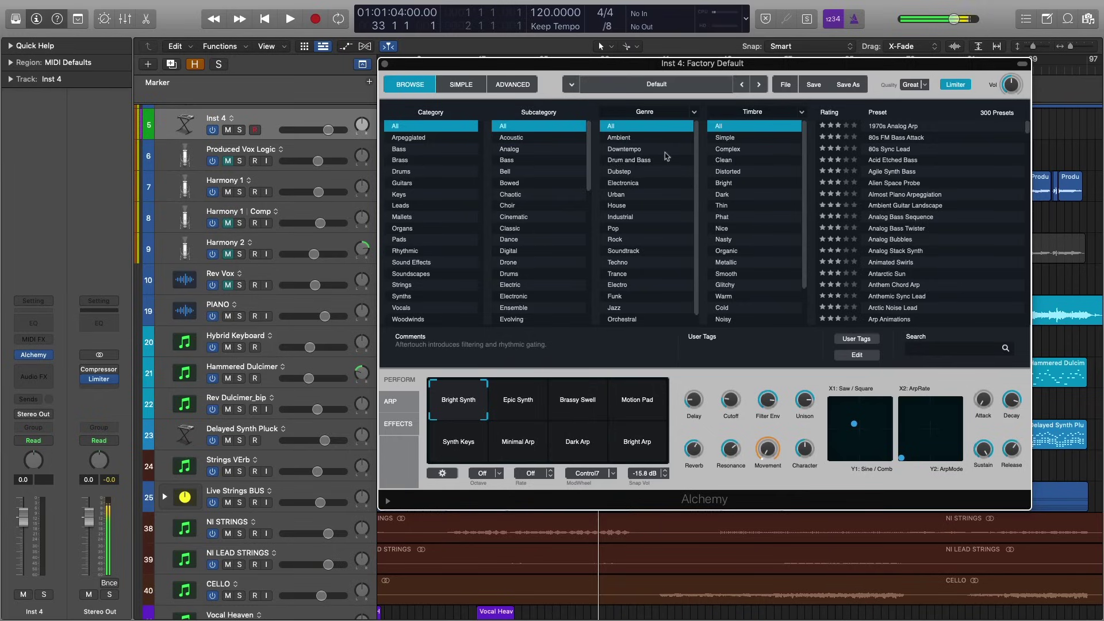
drag(542, 73, 544, 60)
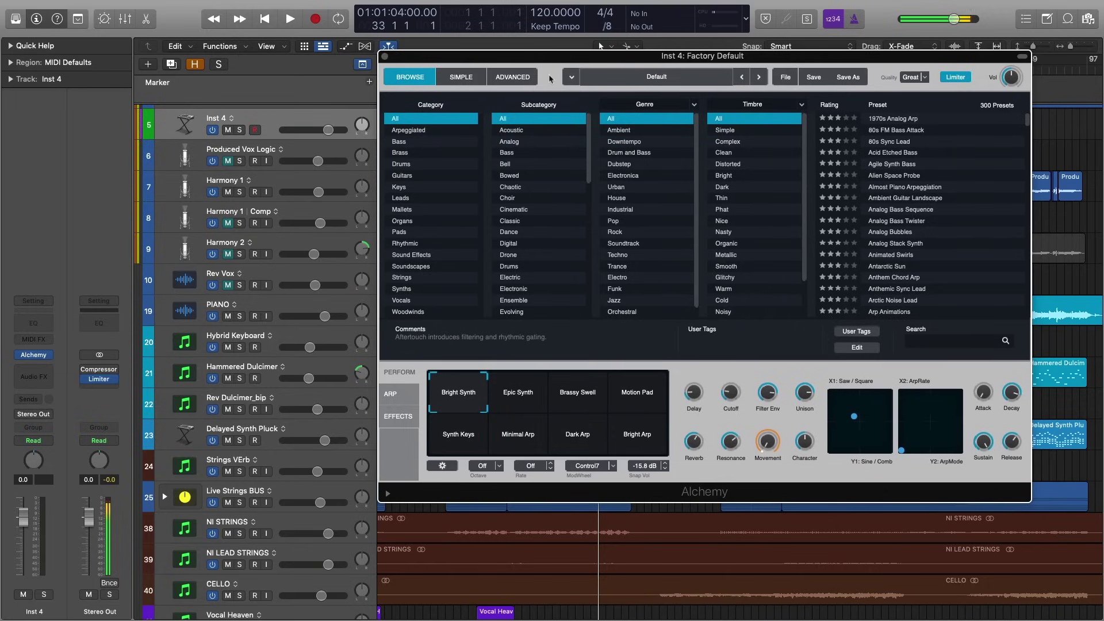
drag(580, 60, 580, 57)
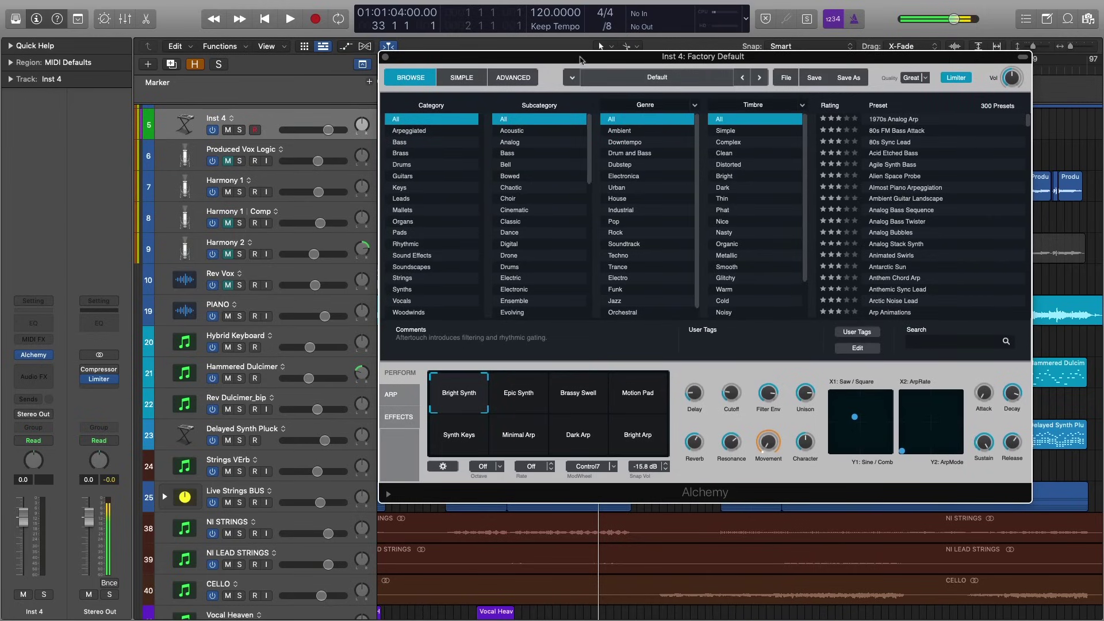
Browse Alchemy's preset categories from Arpeggiated to Strings and load the Spectral Pizzicato preset
click(456, 133)
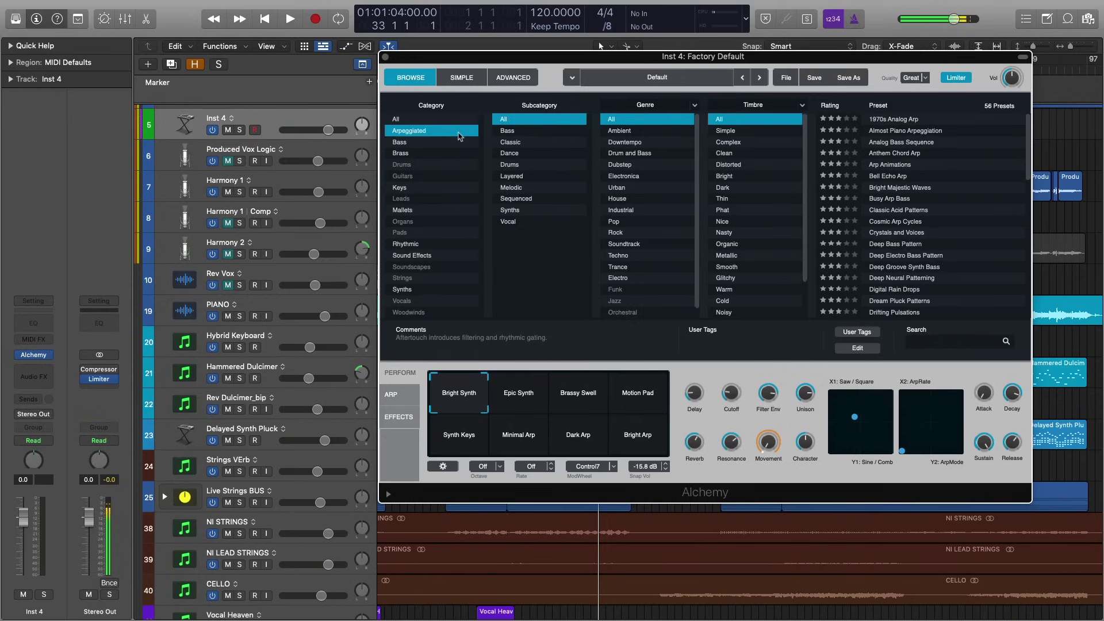
click(406, 142)
click(406, 153)
click(403, 165)
click(403, 176)
click(406, 187)
click(408, 199)
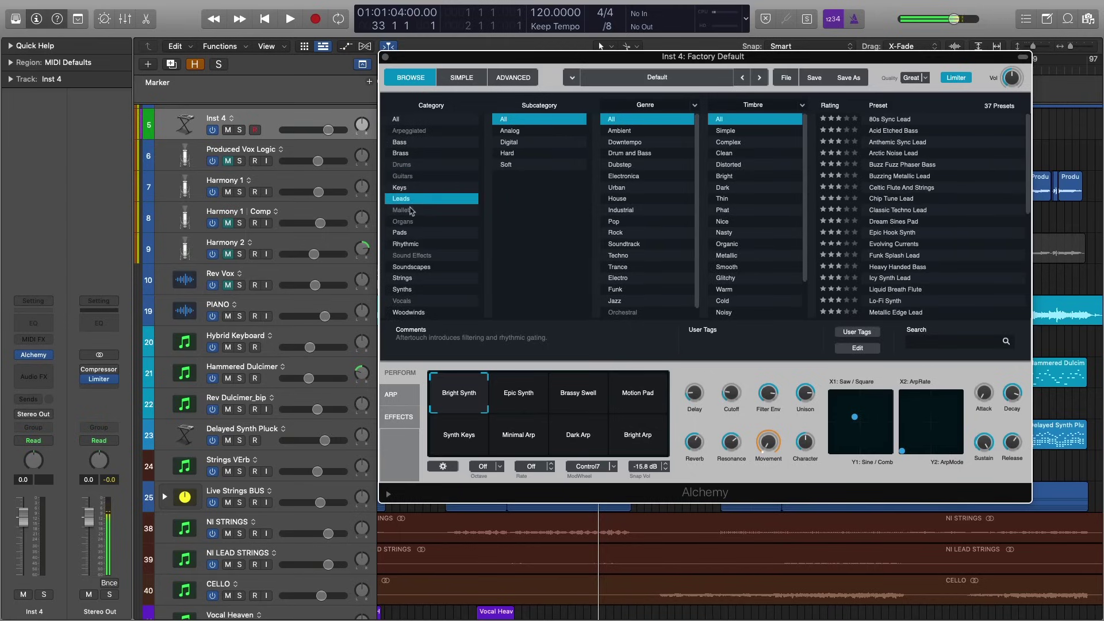
click(404, 280)
click(895, 143)
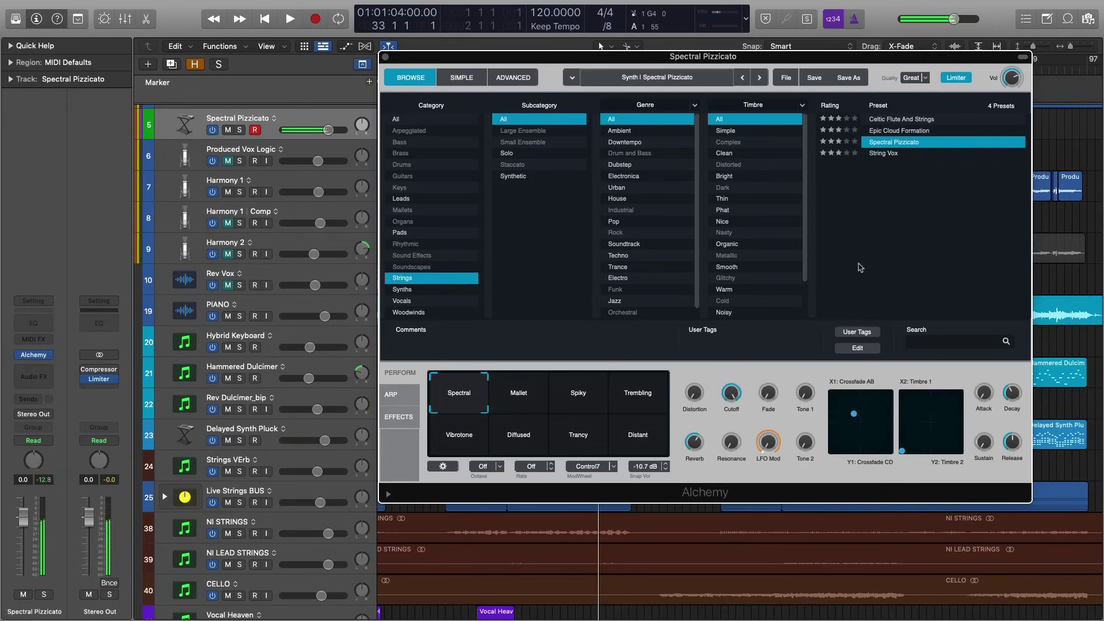
Morph the Spectral Pizzicato sound across the Transform Pad snapshots, ending between Spectral and Mallet
scroll(784, 314, down, 1)
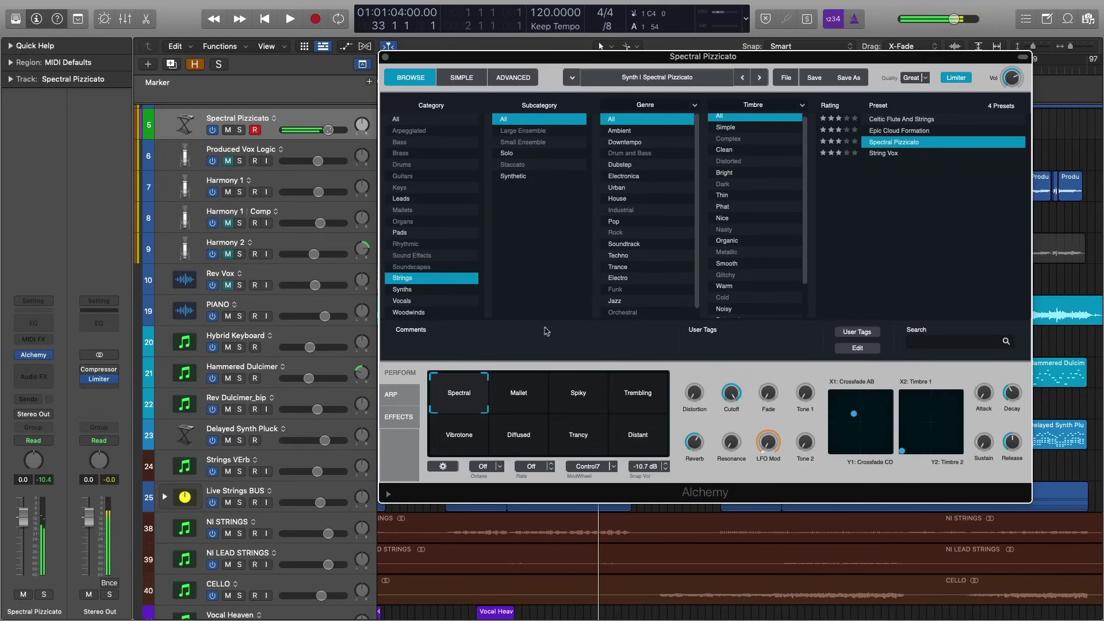
click(505, 382)
click(572, 380)
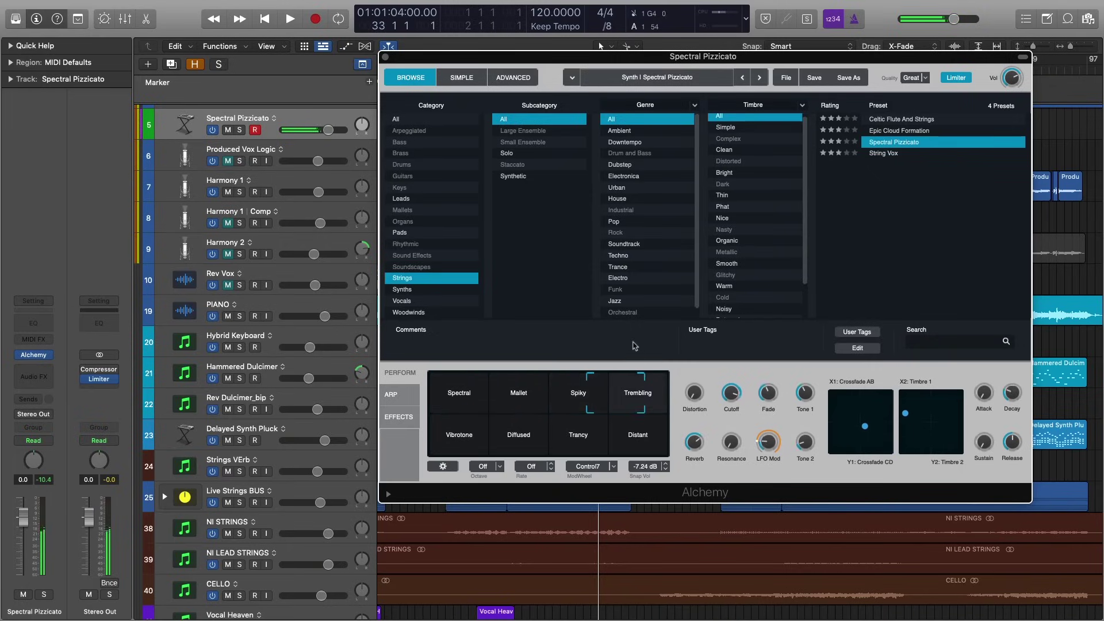
click(656, 440)
drag(655, 439, 502, 382)
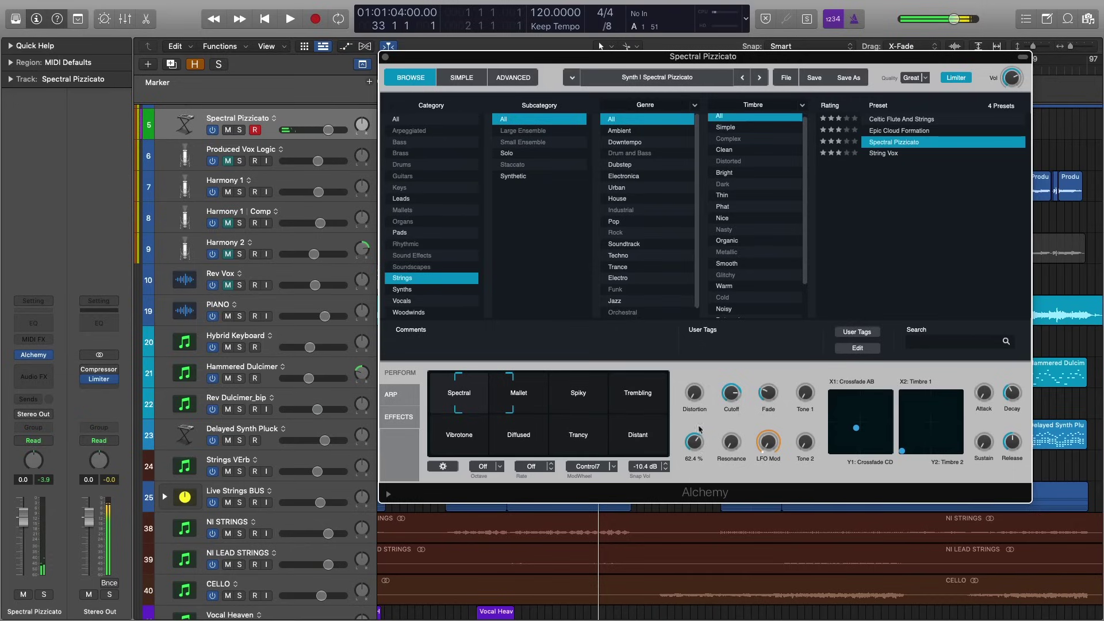
Look through Alchemy's effects, arpeggiator, performance and advanced synthesis controls, and close the instrument window
click(404, 417)
click(397, 395)
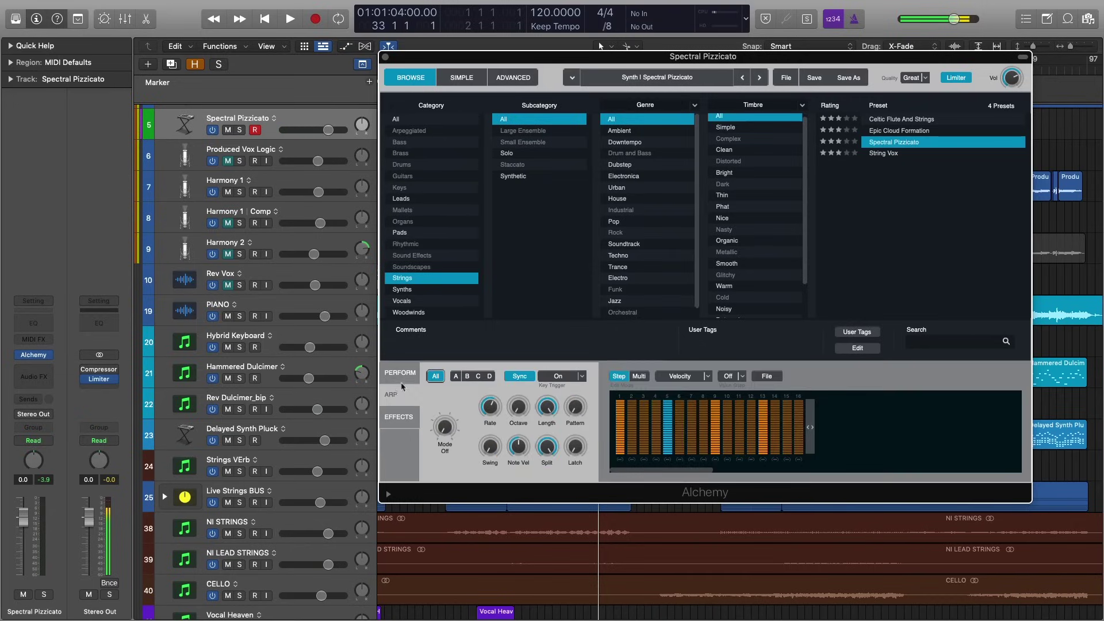
click(400, 373)
click(508, 79)
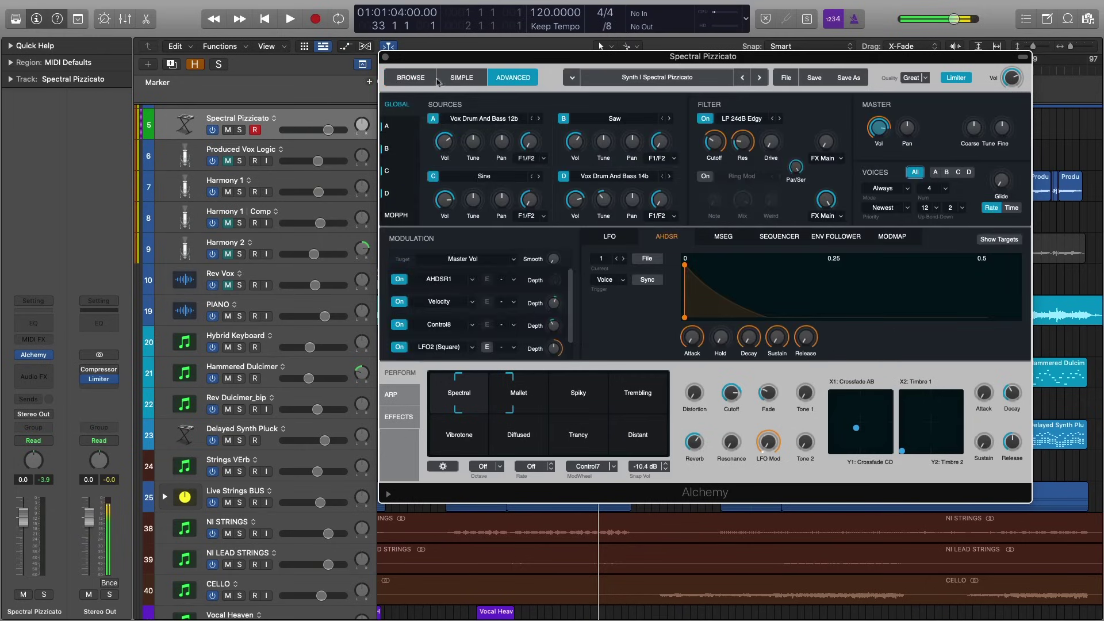
click(419, 80)
drag(543, 63, 543, 59)
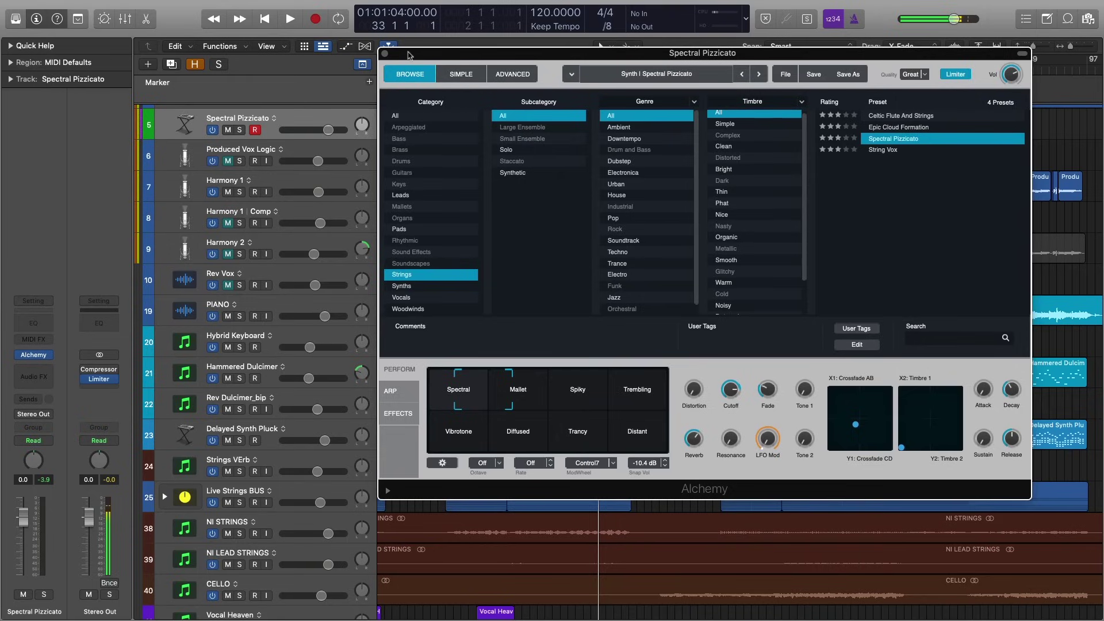
click(385, 54)
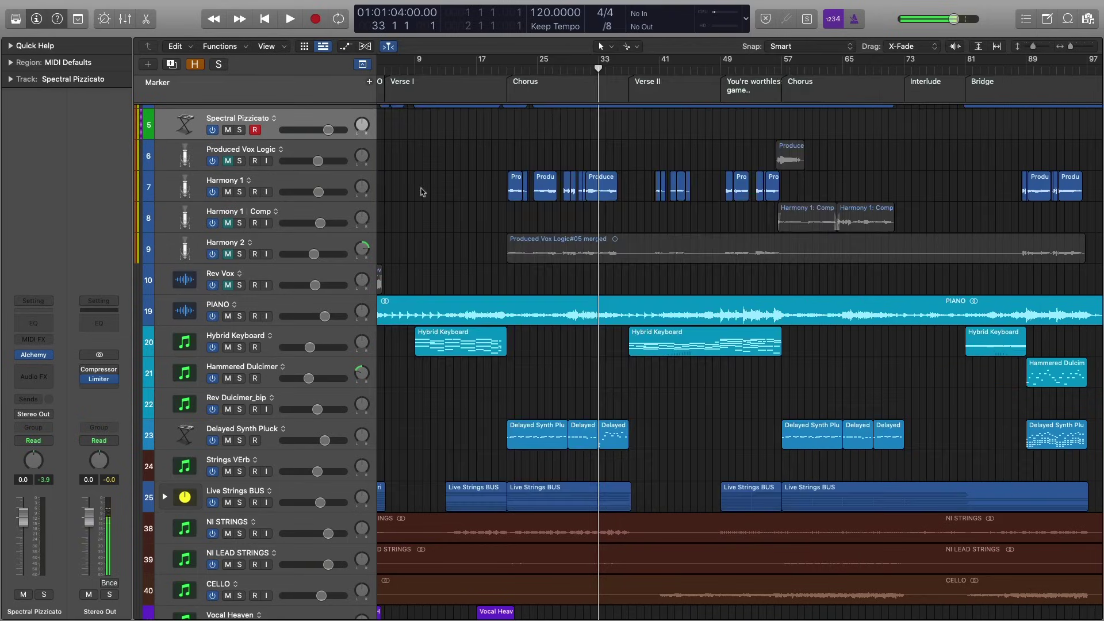
View the list of available instrument plug-ins for the Spectral Pizzicato track without changing the instrument
scroll(422, 191, up, 2)
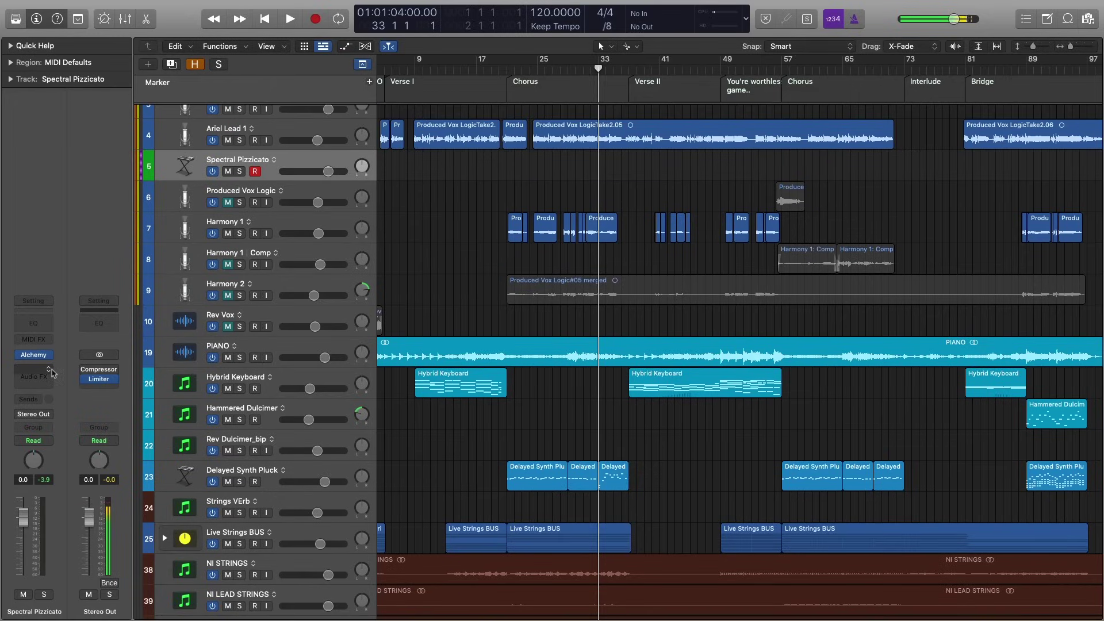
click(47, 360)
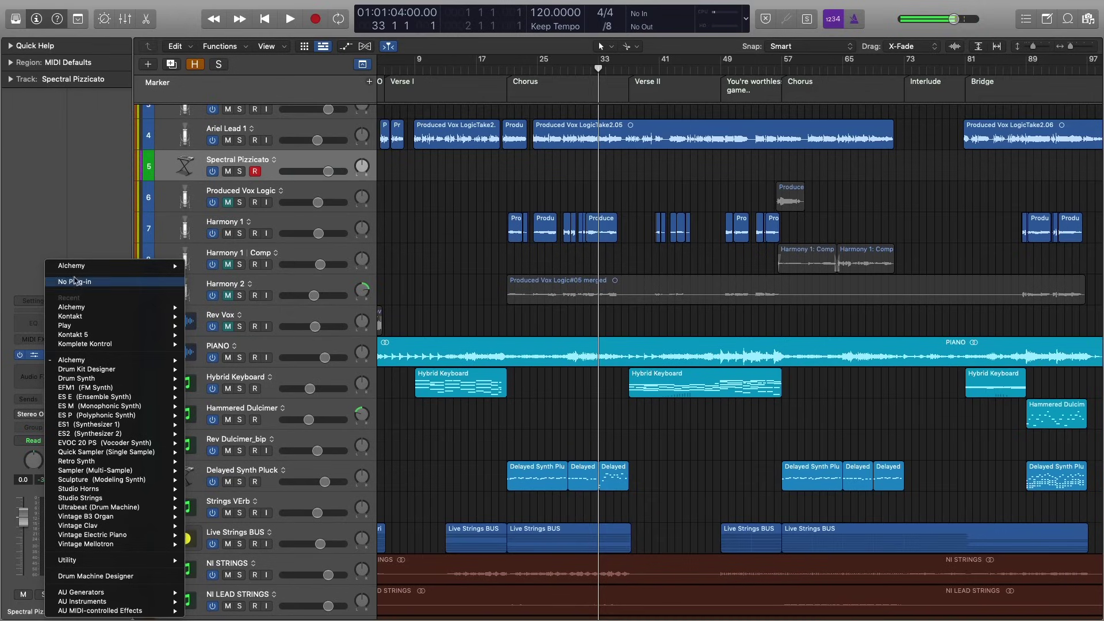
click(77, 240)
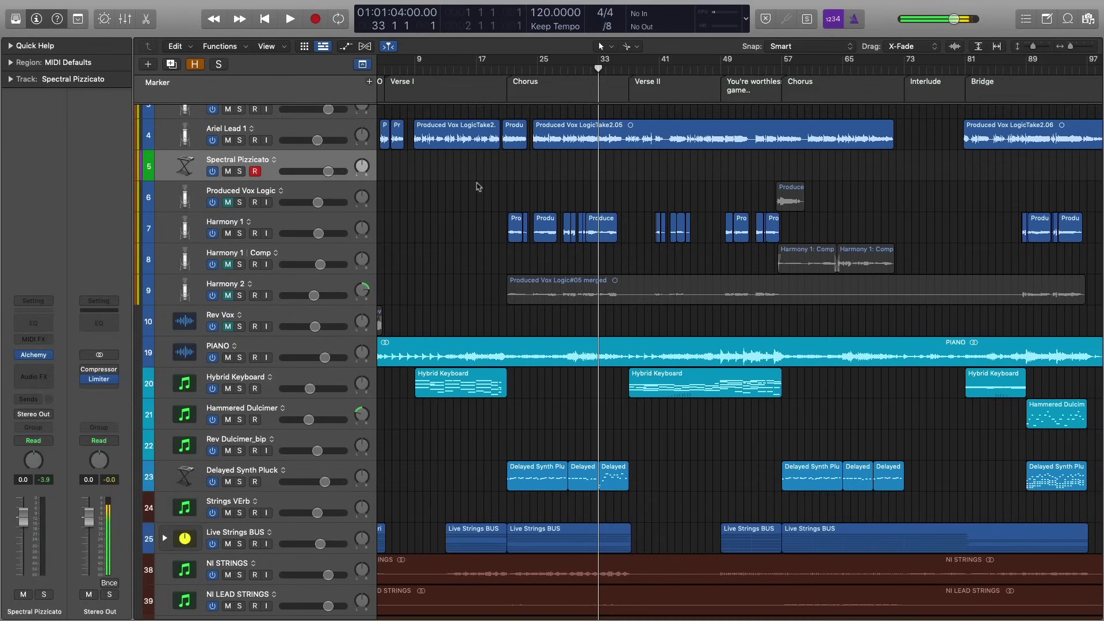